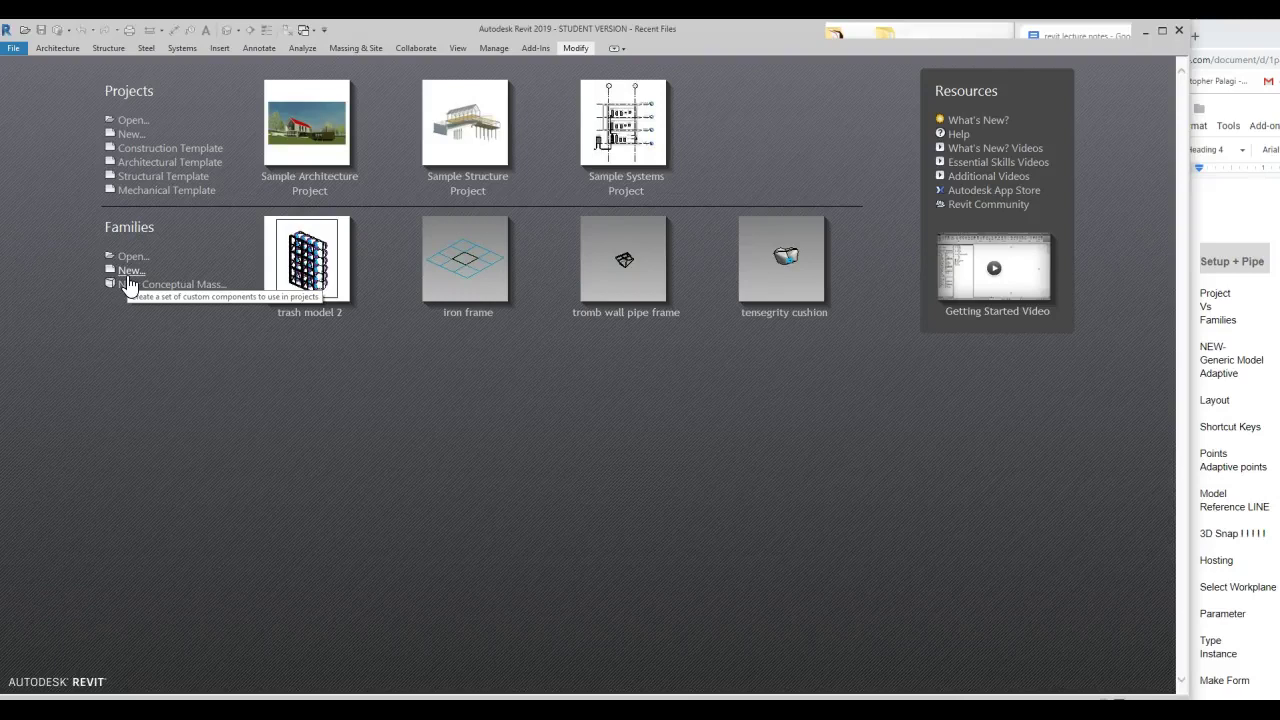
# Create a new family from the Generic Model Adaptive.rft template.
pyautogui.click(129, 286)
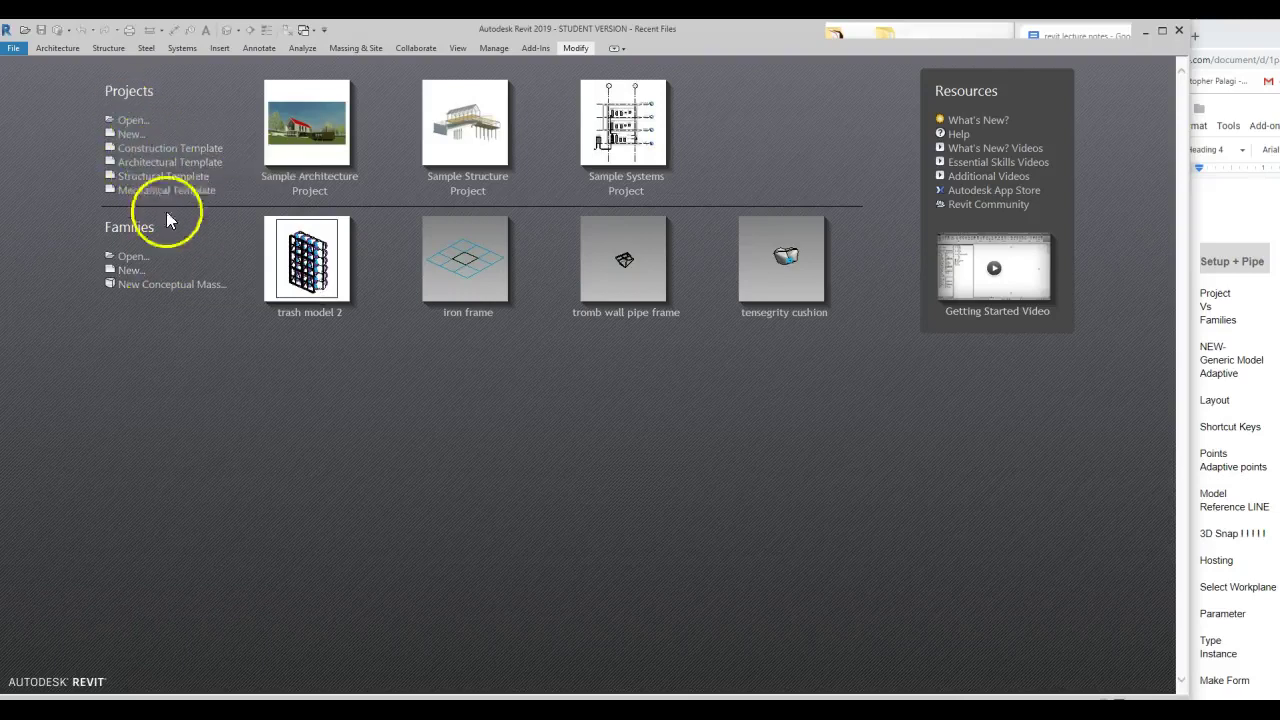
pyautogui.click(127, 274)
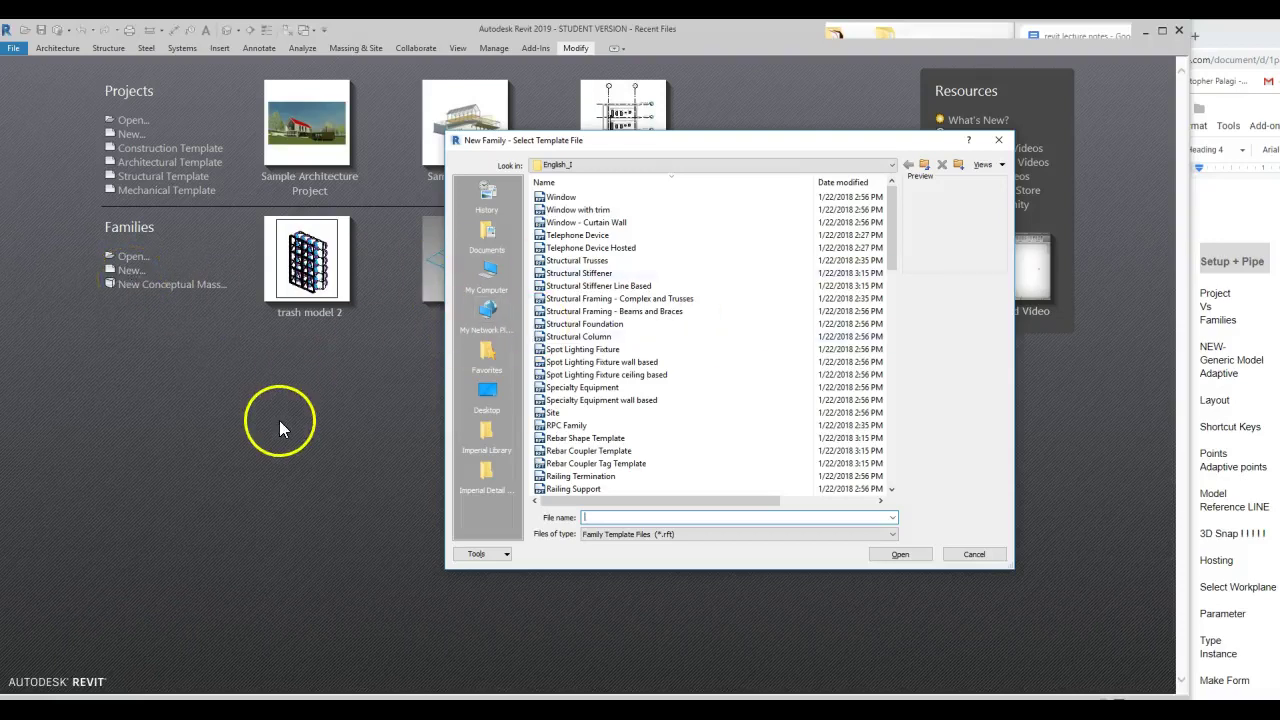
pyautogui.write('generic Model Adaptive.rft')
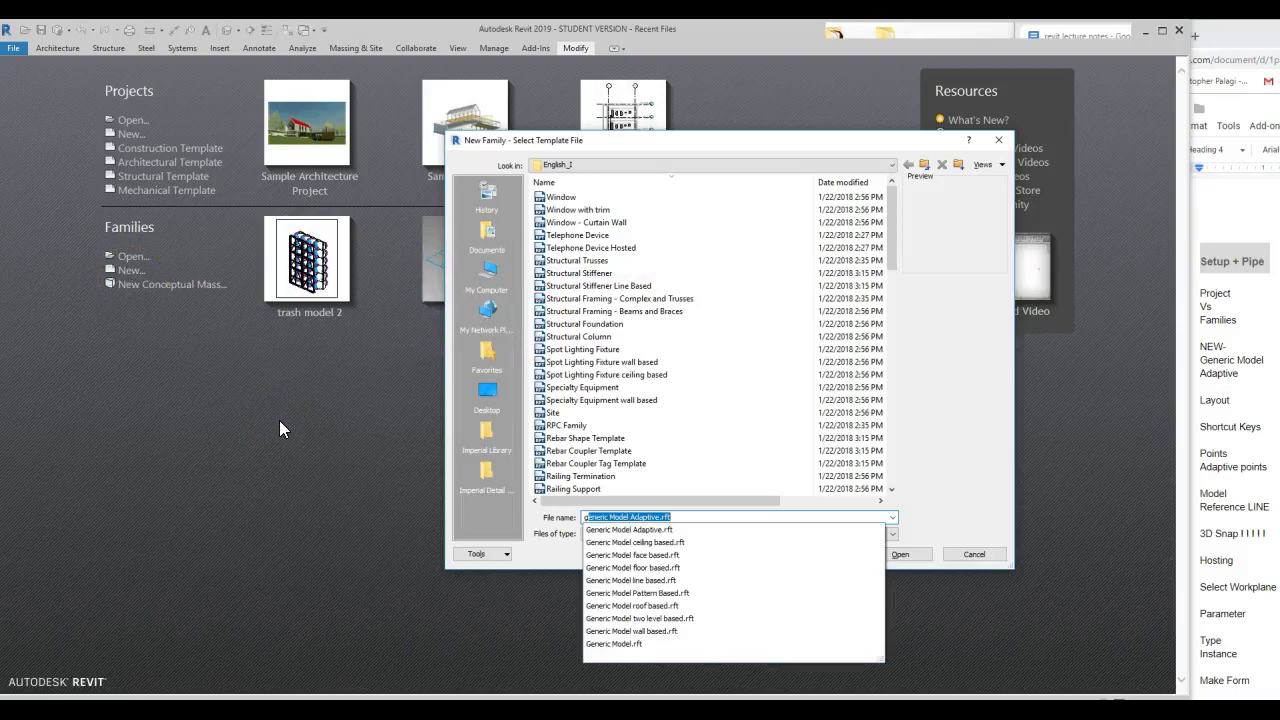
pyautogui.press('Return')
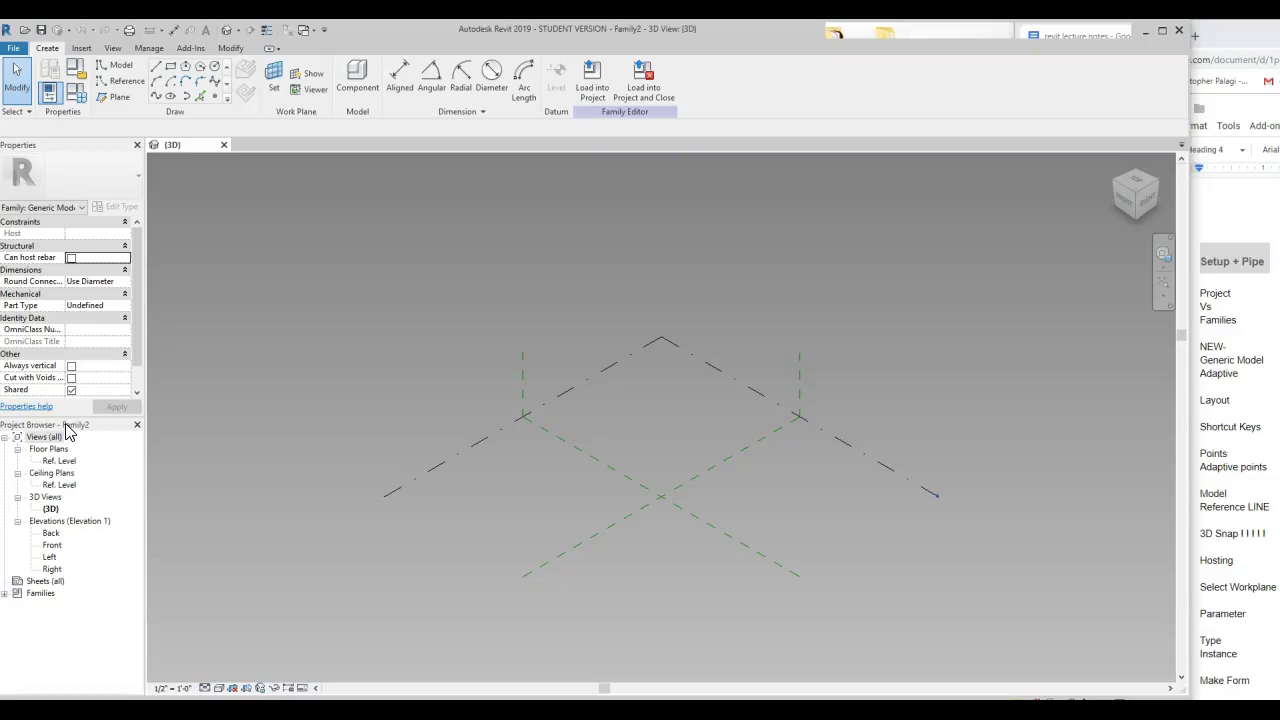
# Dock the Project Browser on the side opposite the Properties palette, narrow it, and tighten the property name column.
pyautogui.moveTo(65, 426); pyautogui.dragTo(1188, 364)
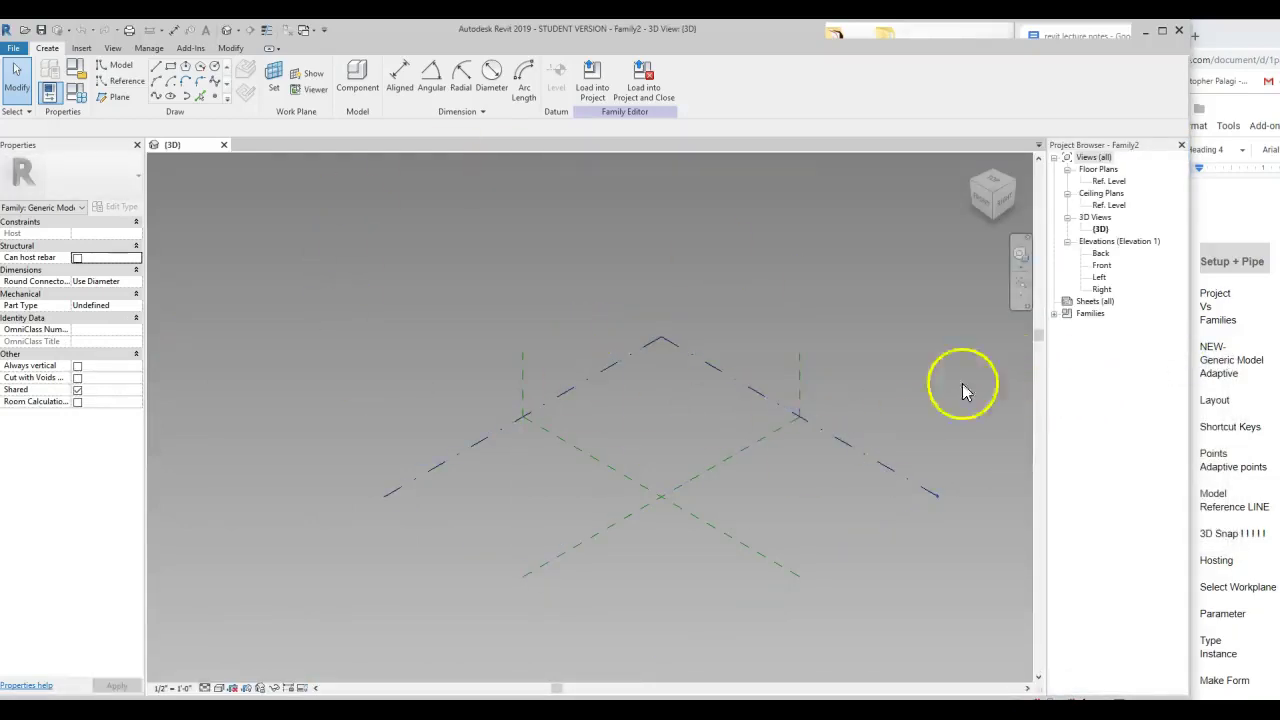
pyautogui.moveTo(1047, 378); pyautogui.dragTo(1110, 370)
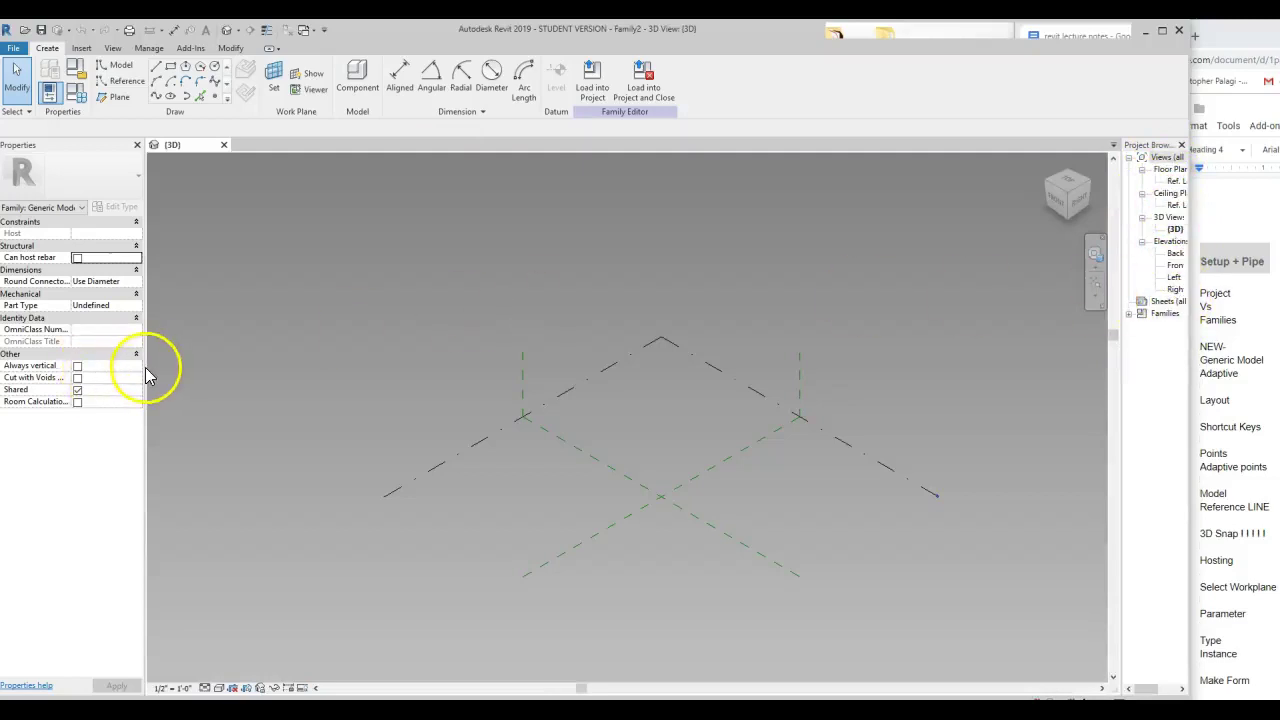
pyautogui.moveTo(71, 340); pyautogui.dragTo(58, 340)
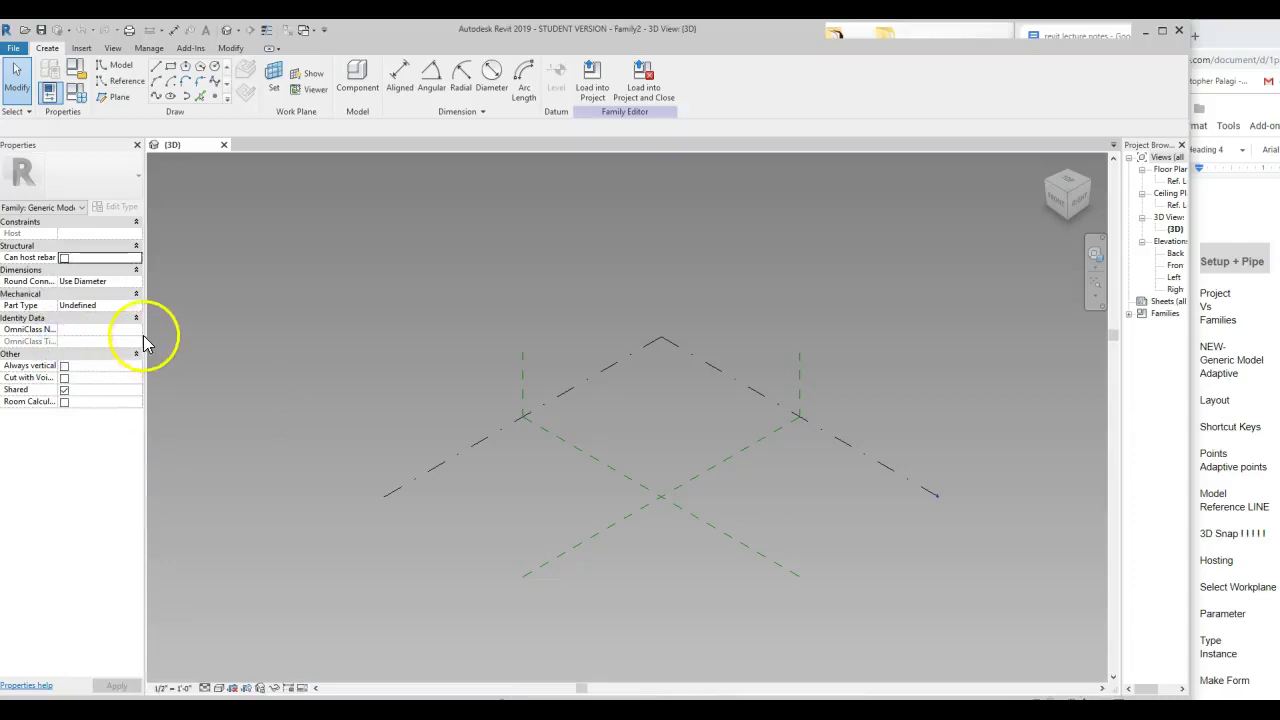
pyautogui.moveTo(143, 336)
pyautogui.mouseDown()
pyautogui.moveTo(106, 334)
pyautogui.moveTo(140, 338)
pyautogui.mouseUp()
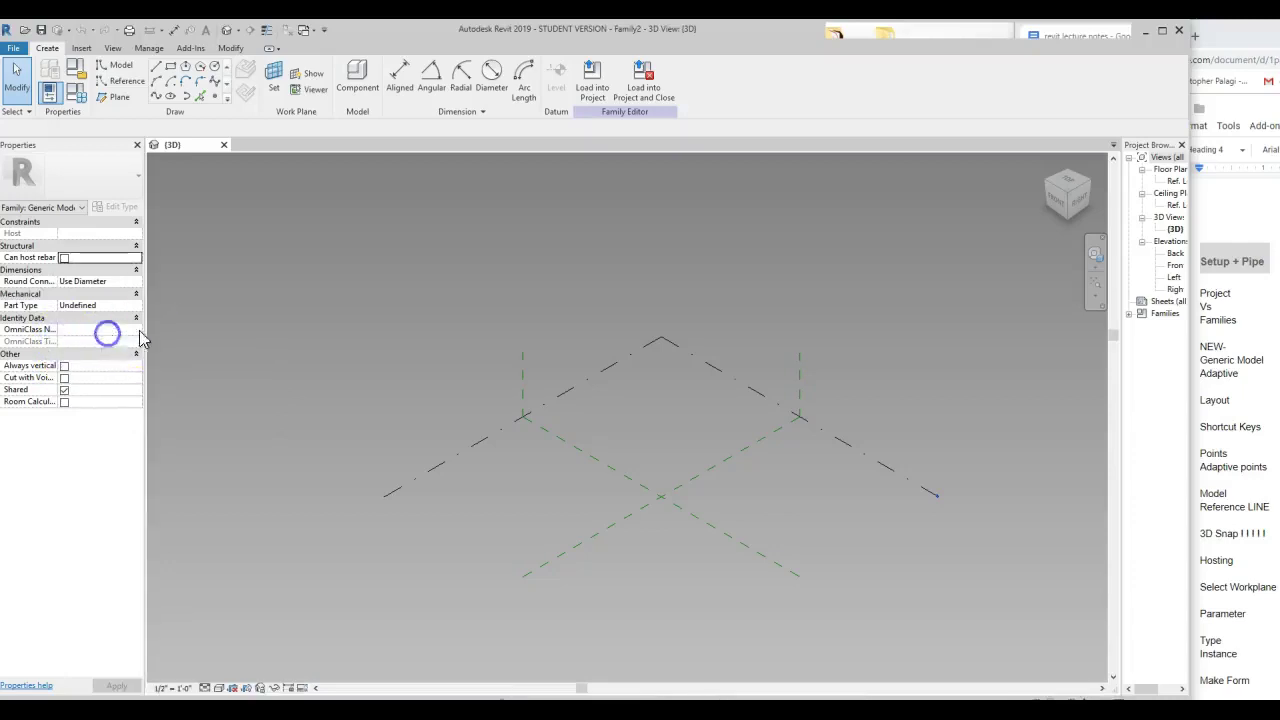
pyautogui.moveTo(149, 194); pyautogui.dragTo(129, 197)
# Import the custom keyboard shortcuts XML file from the Desktop, overwriting the existing shortcut settings.
pyautogui.click(113, 48)
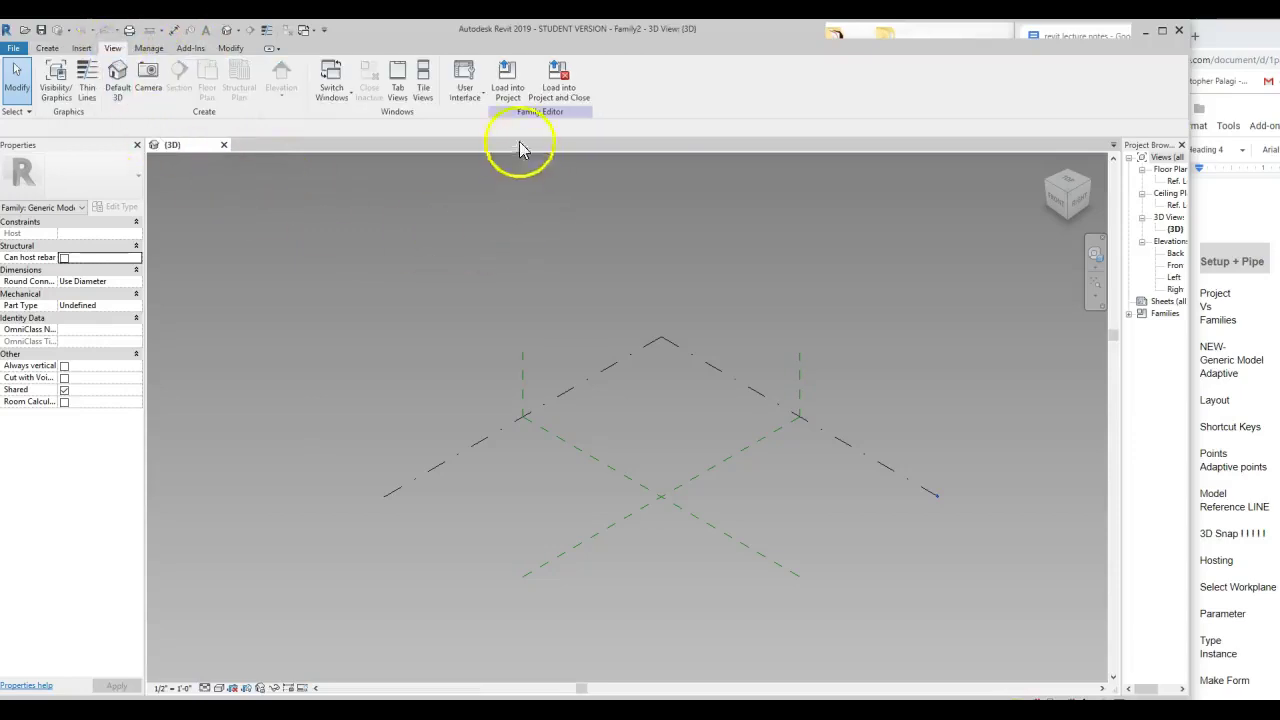
pyautogui.click(469, 102)
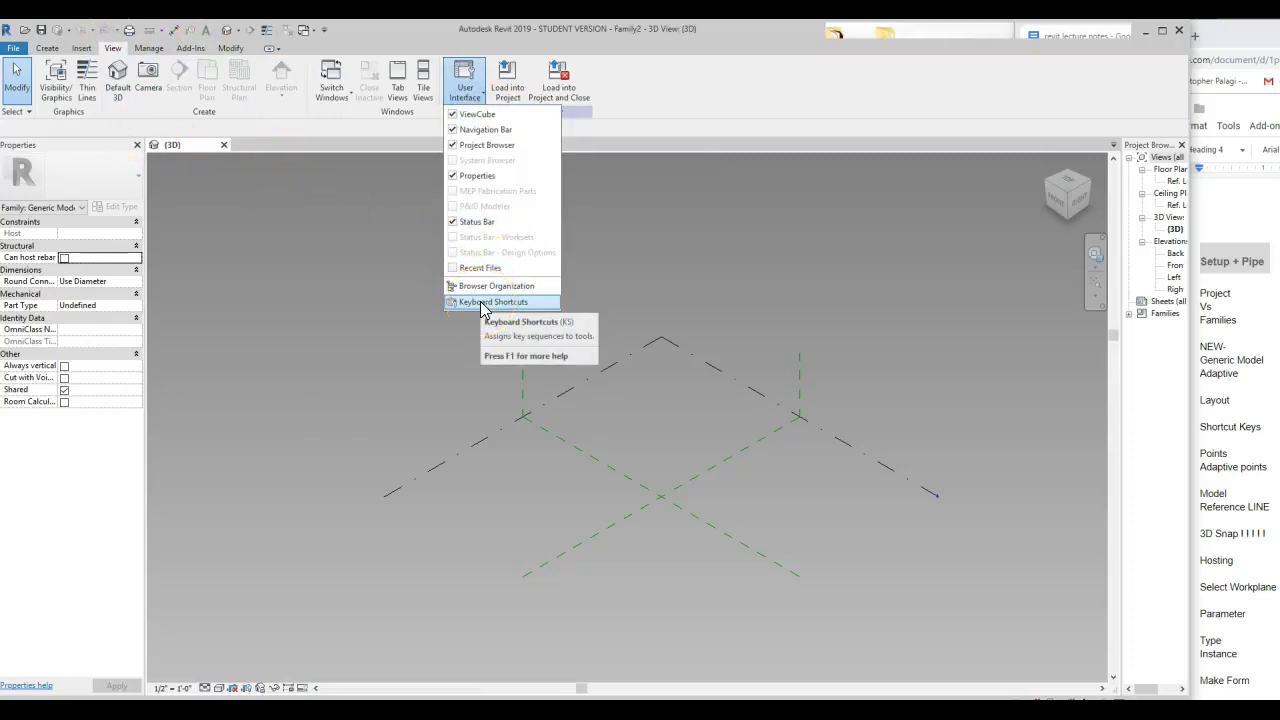
pyautogui.click(481, 302)
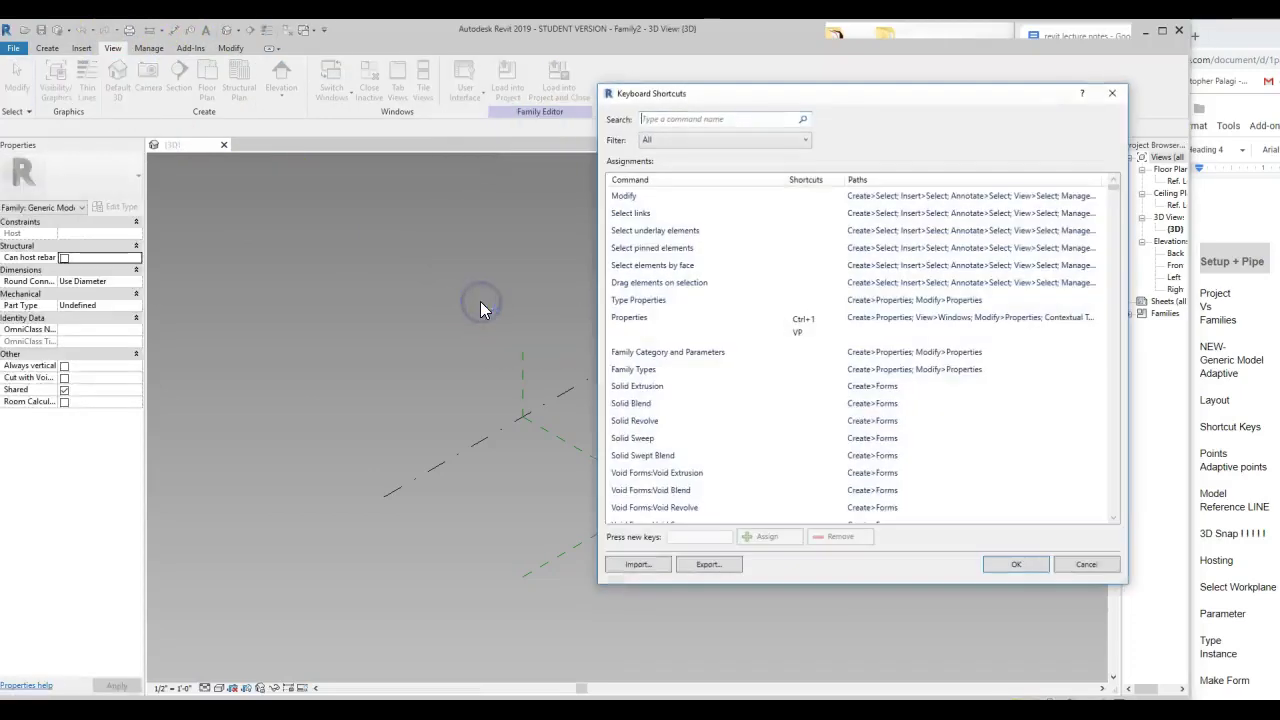
pyautogui.click(654, 566)
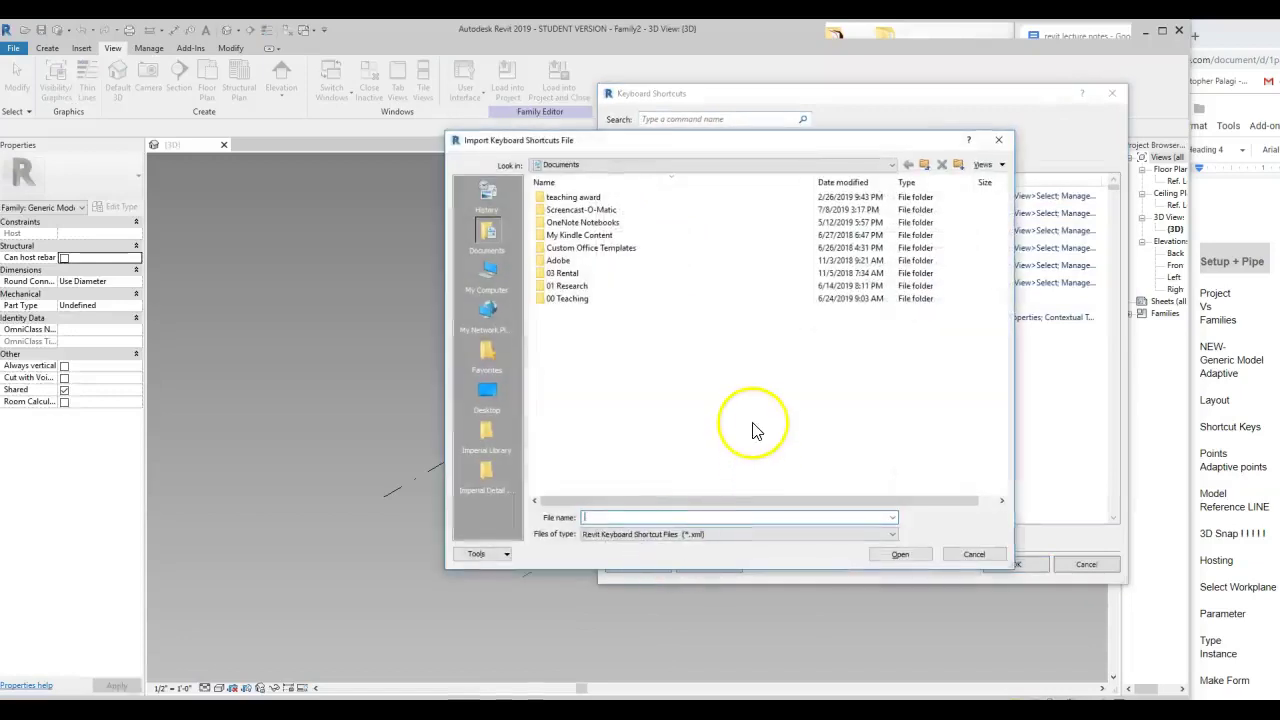
pyautogui.click(488, 390)
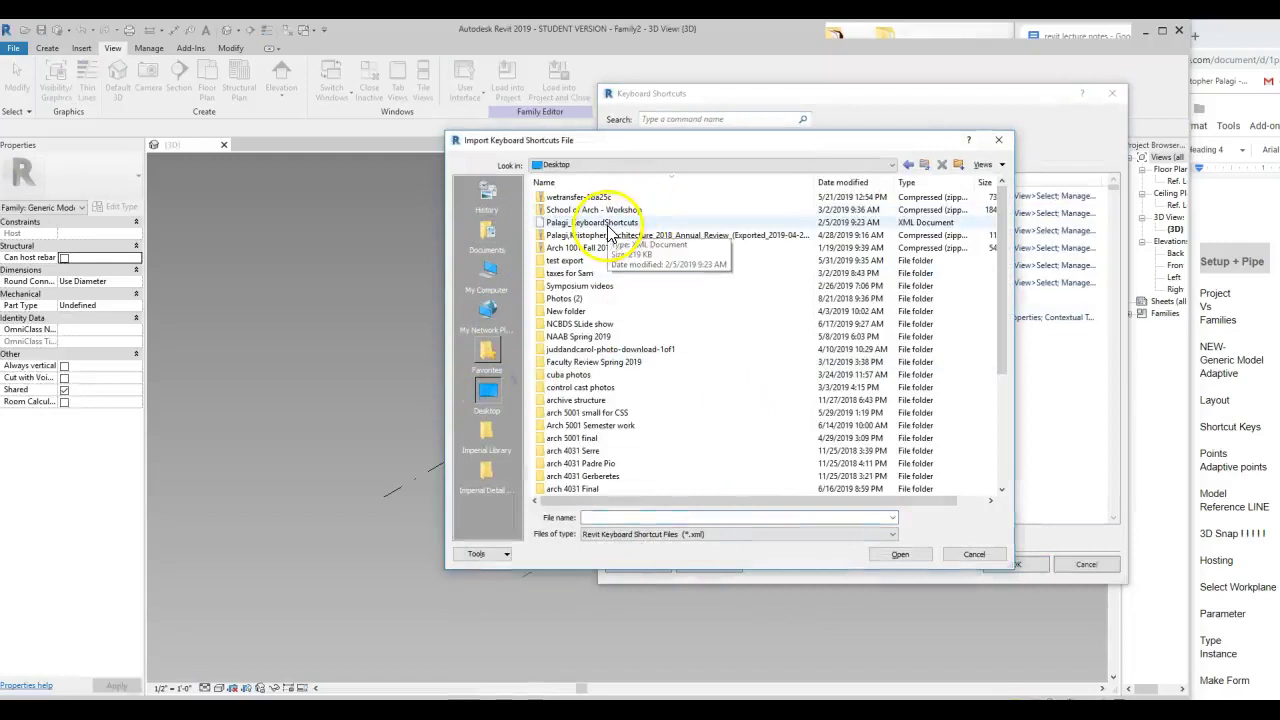
pyautogui.click(609, 224)
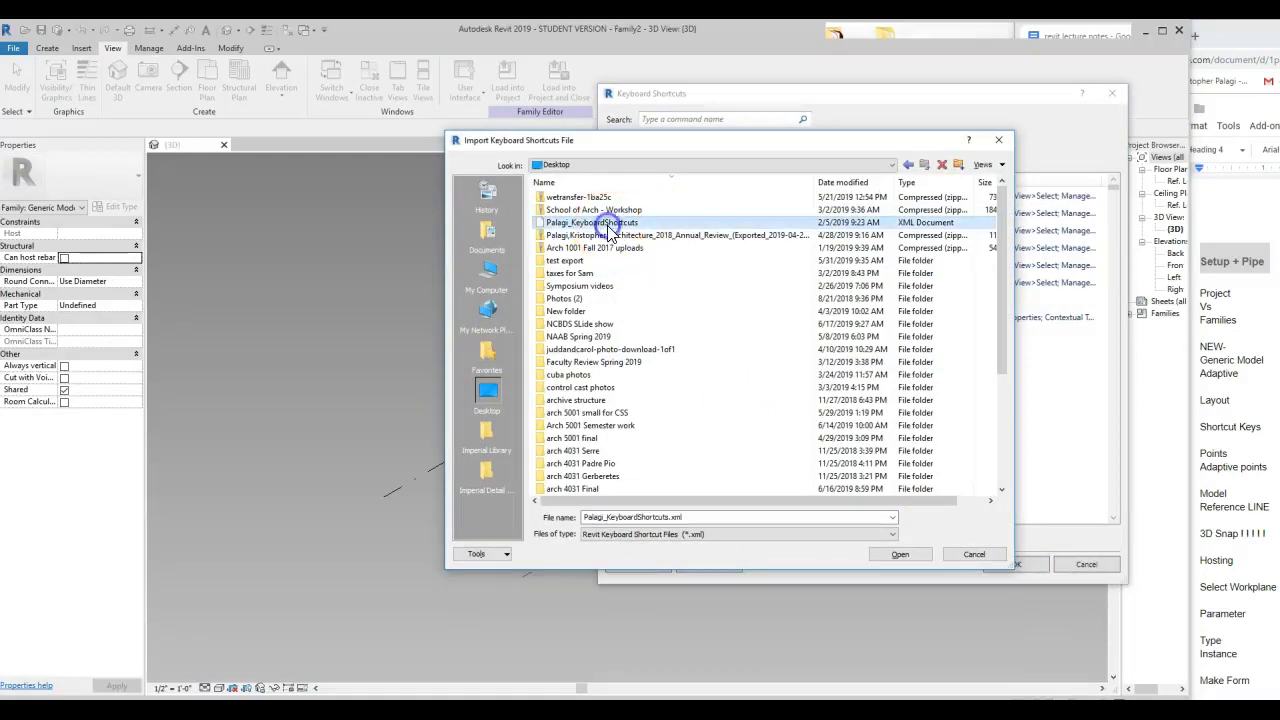
pyautogui.click(886, 554)
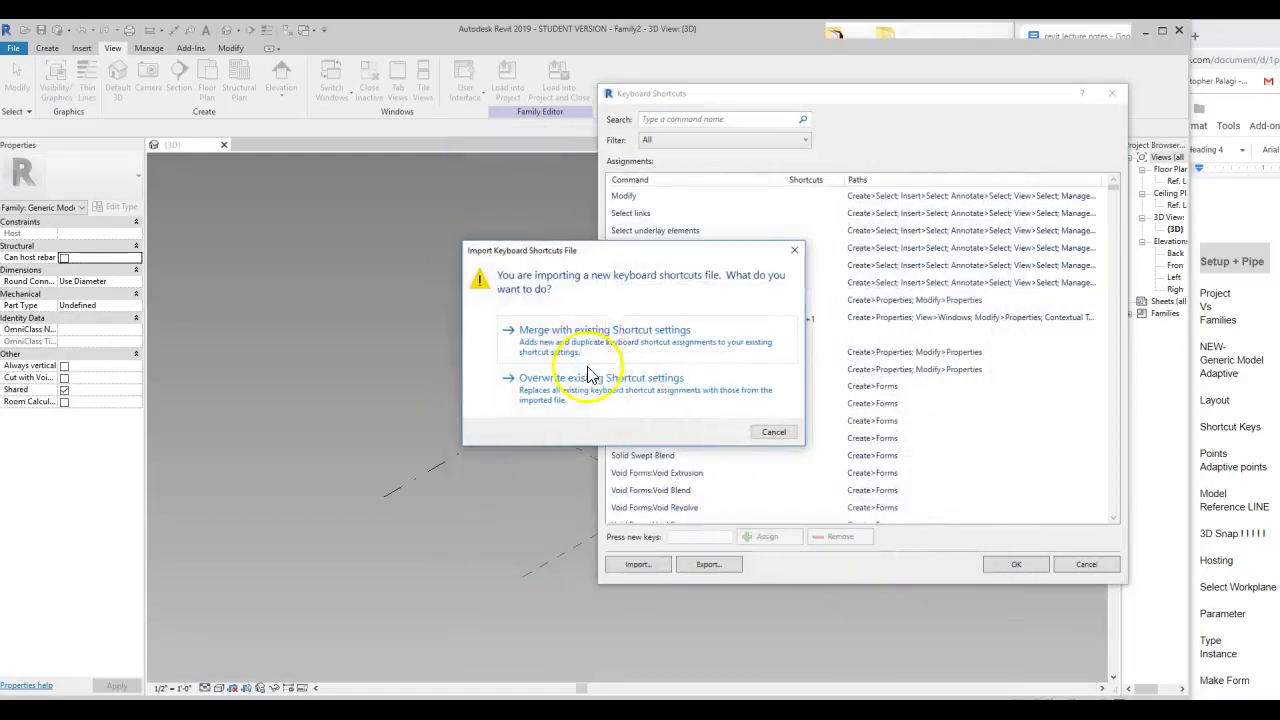
pyautogui.click(590, 380)
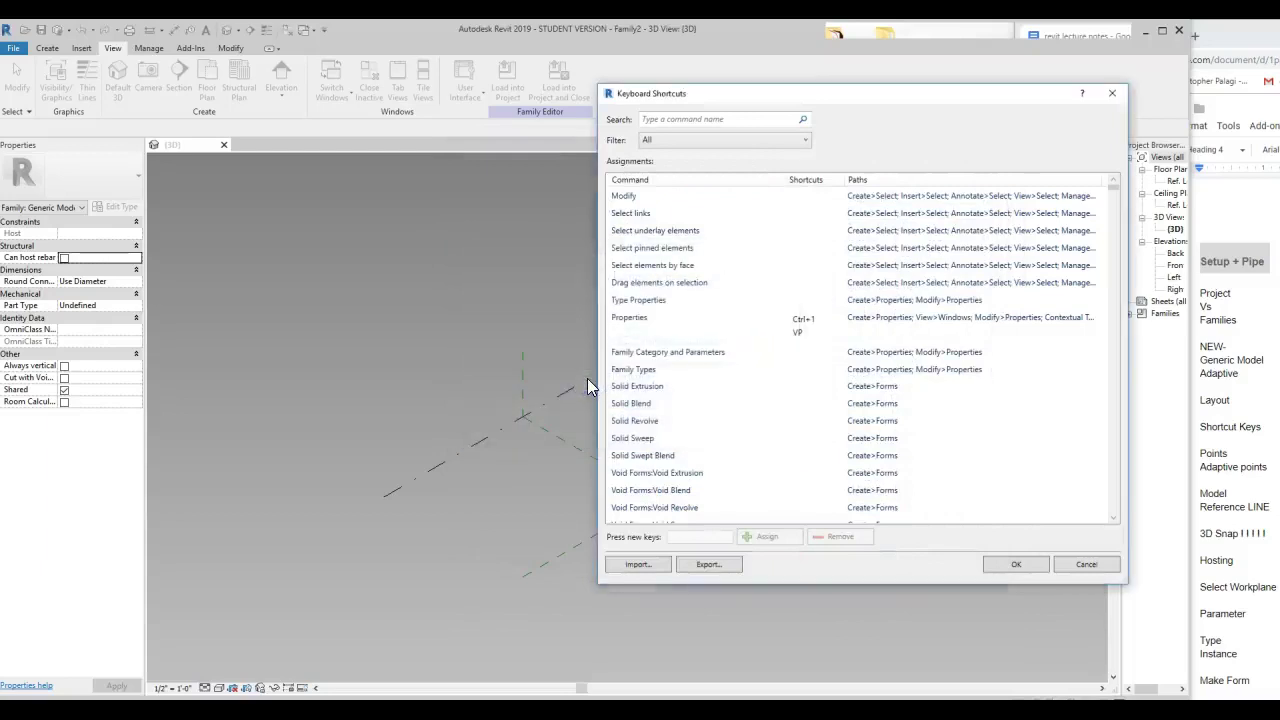
pyautogui.click(1015, 564)
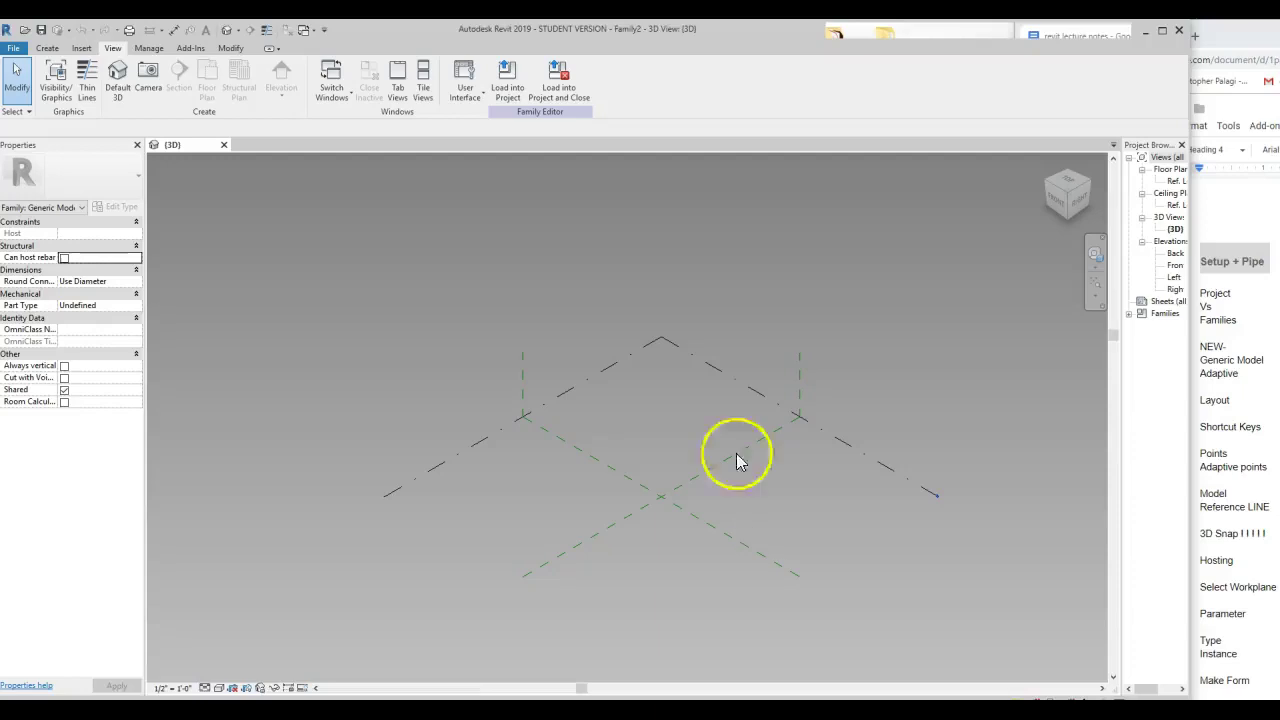
# Place two reference points on the Ref. Level plane, close to the intersection of the two reference planes.
pyautogui.click(47, 49)
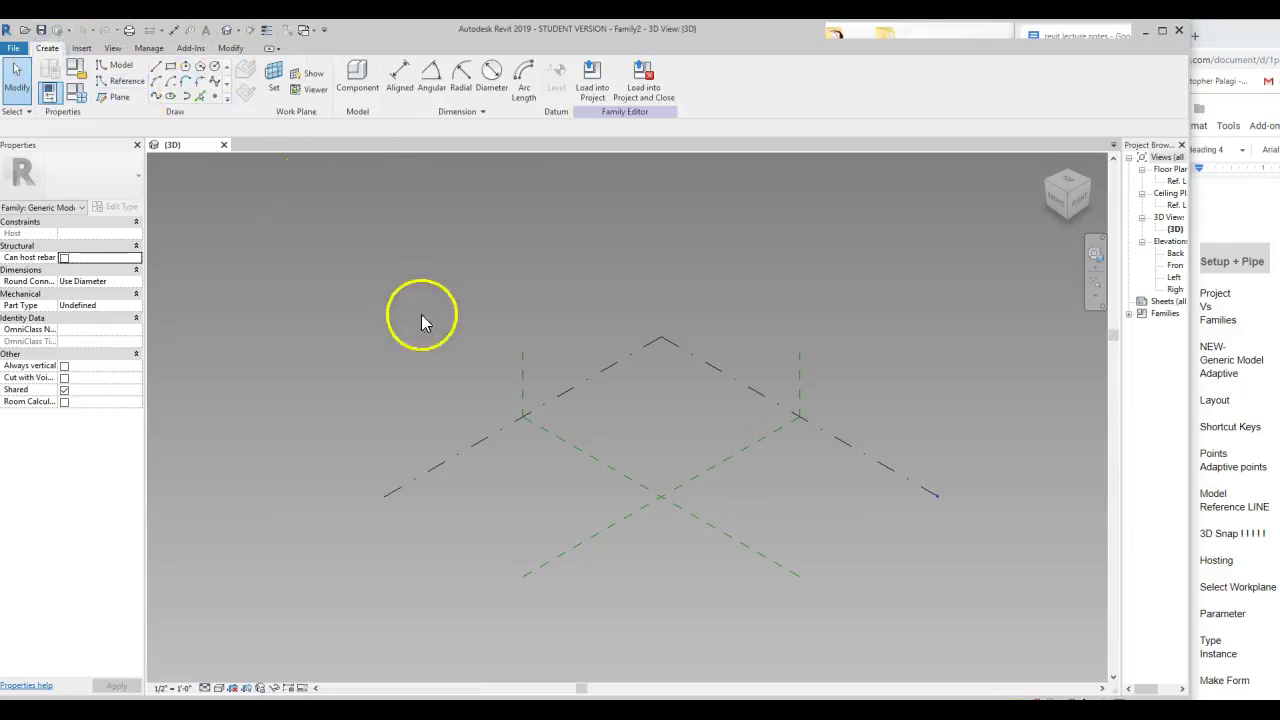
pyautogui.scroll(3, 625, 425)
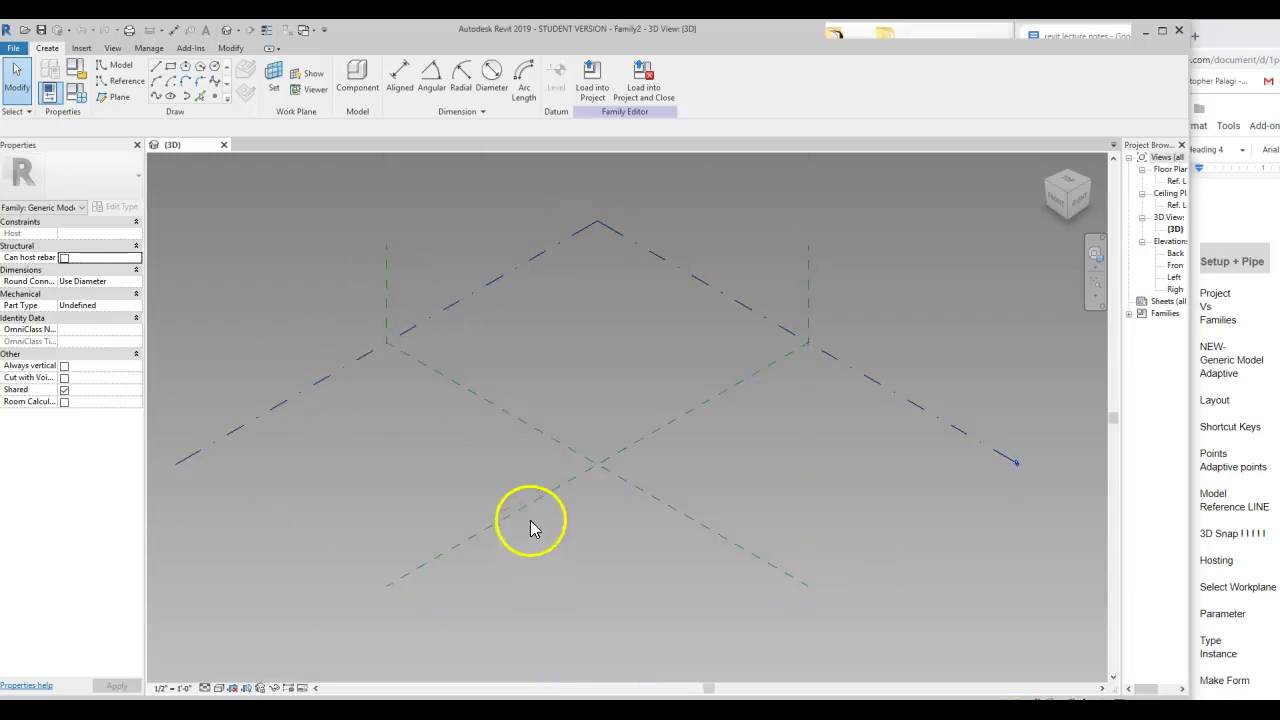
pyautogui.click(919, 410)
pyautogui.click(919, 338)
pyautogui.click(310, 289)
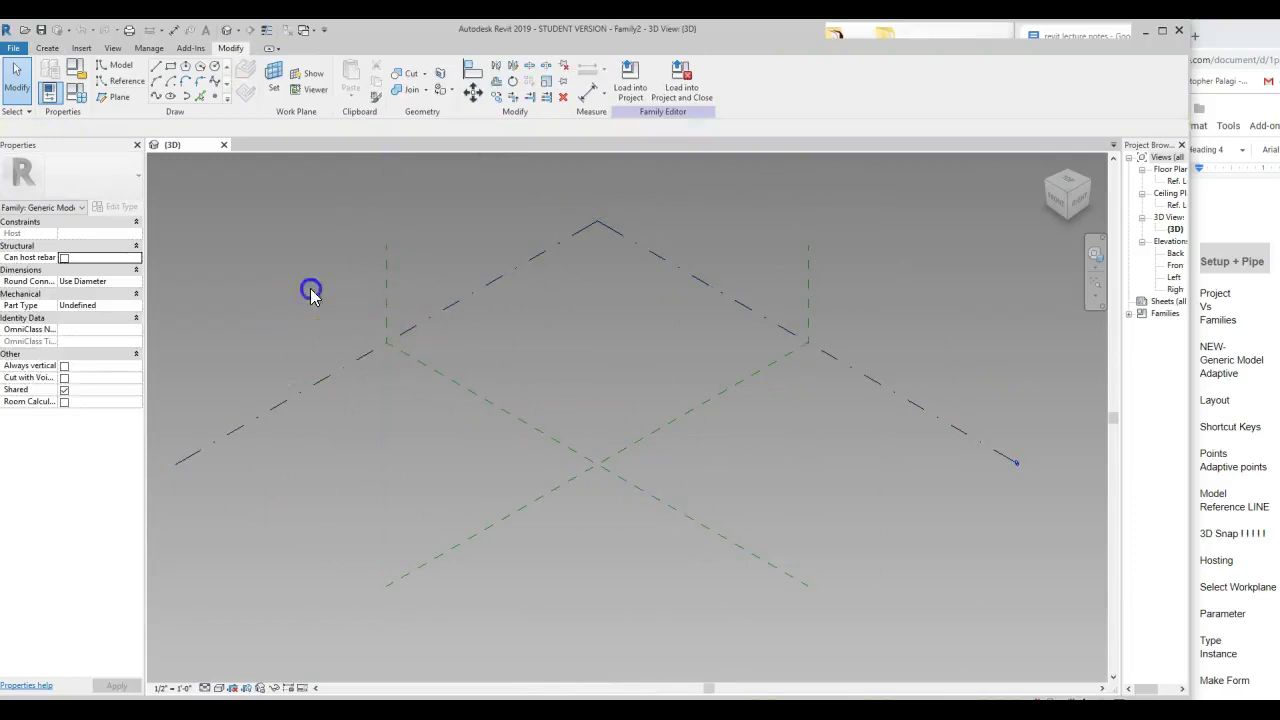
pyautogui.click(217, 99)
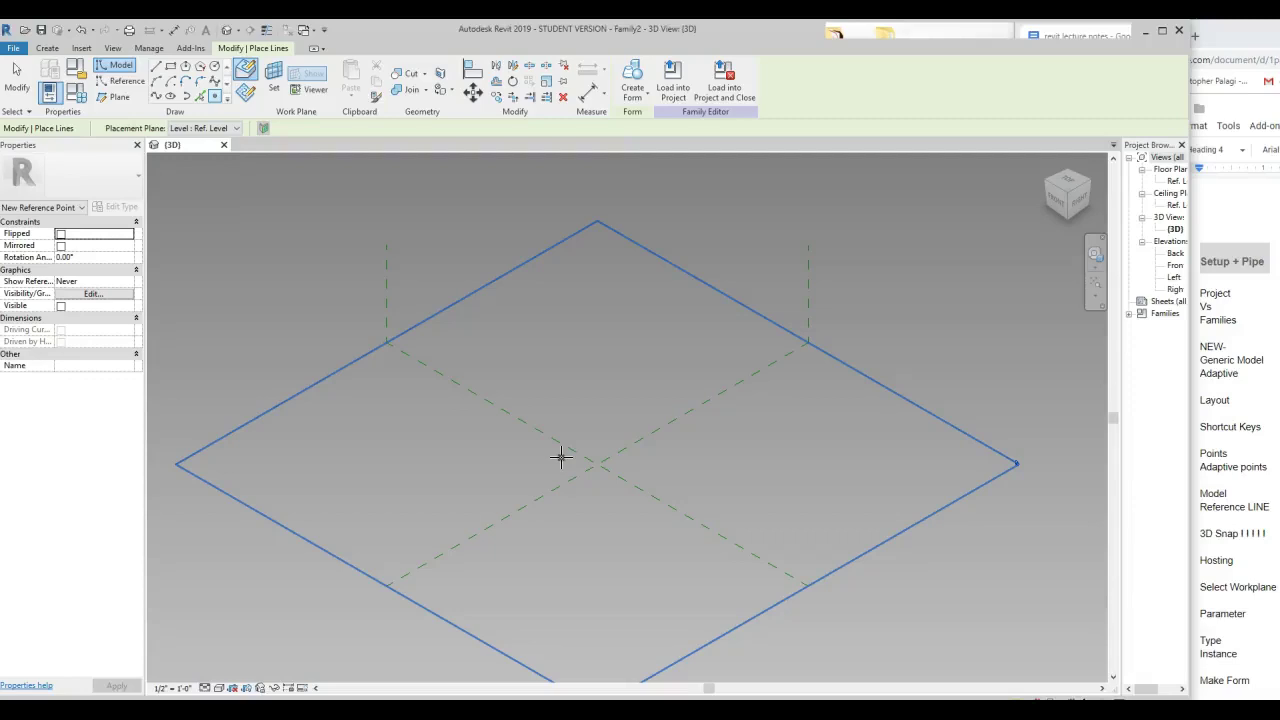
pyautogui.click(553, 460)
pyautogui.click(597, 441)
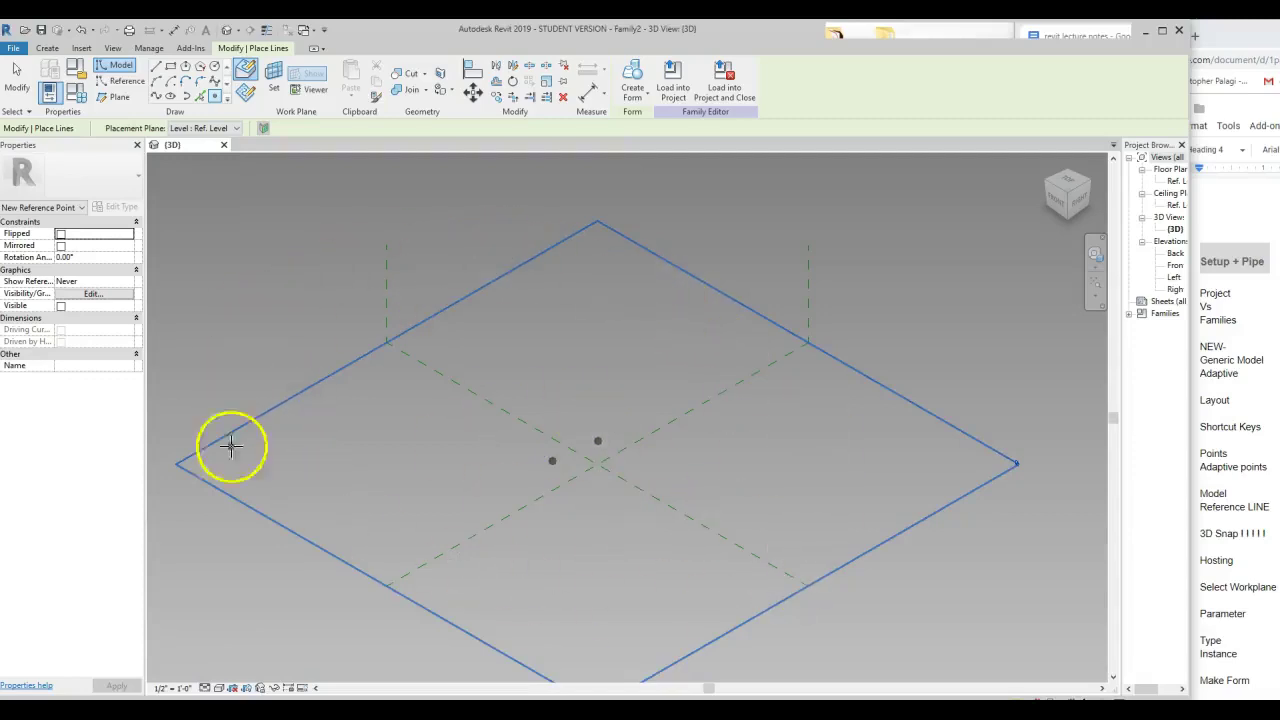
pyautogui.click(597, 361)
pyautogui.hotkey('ctrl', 'z')
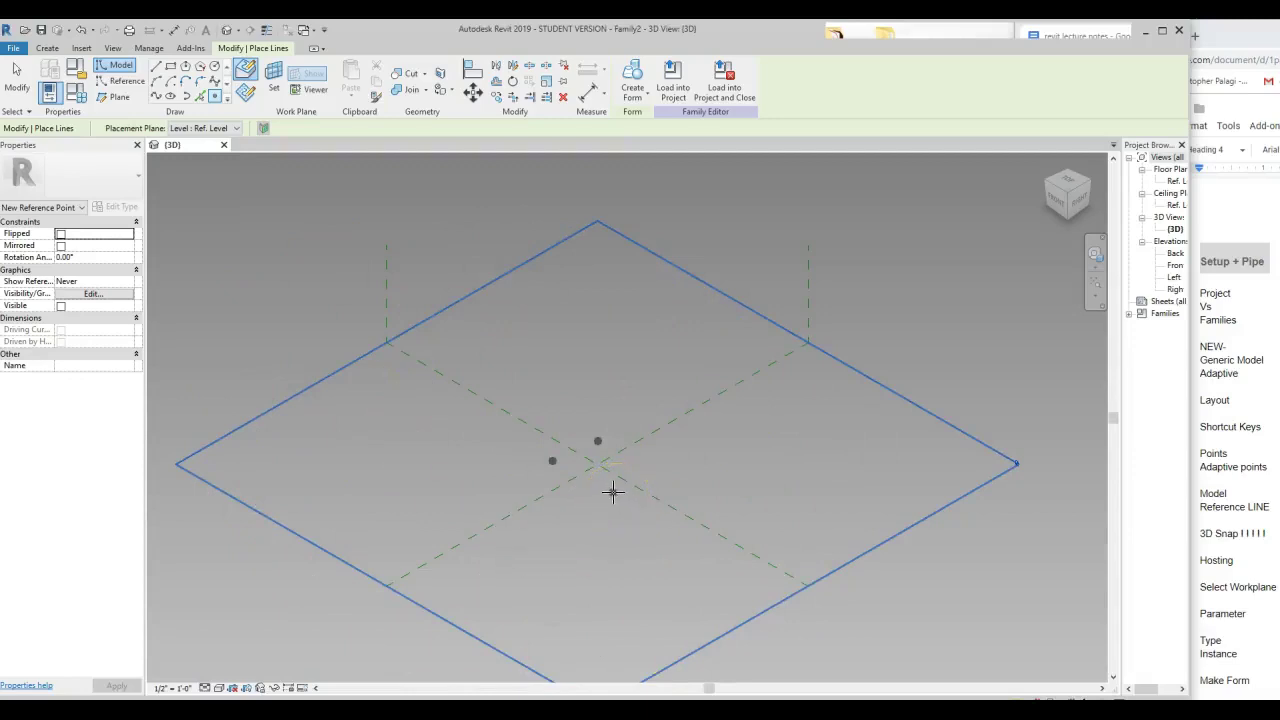
pyautogui.click(565, 470)
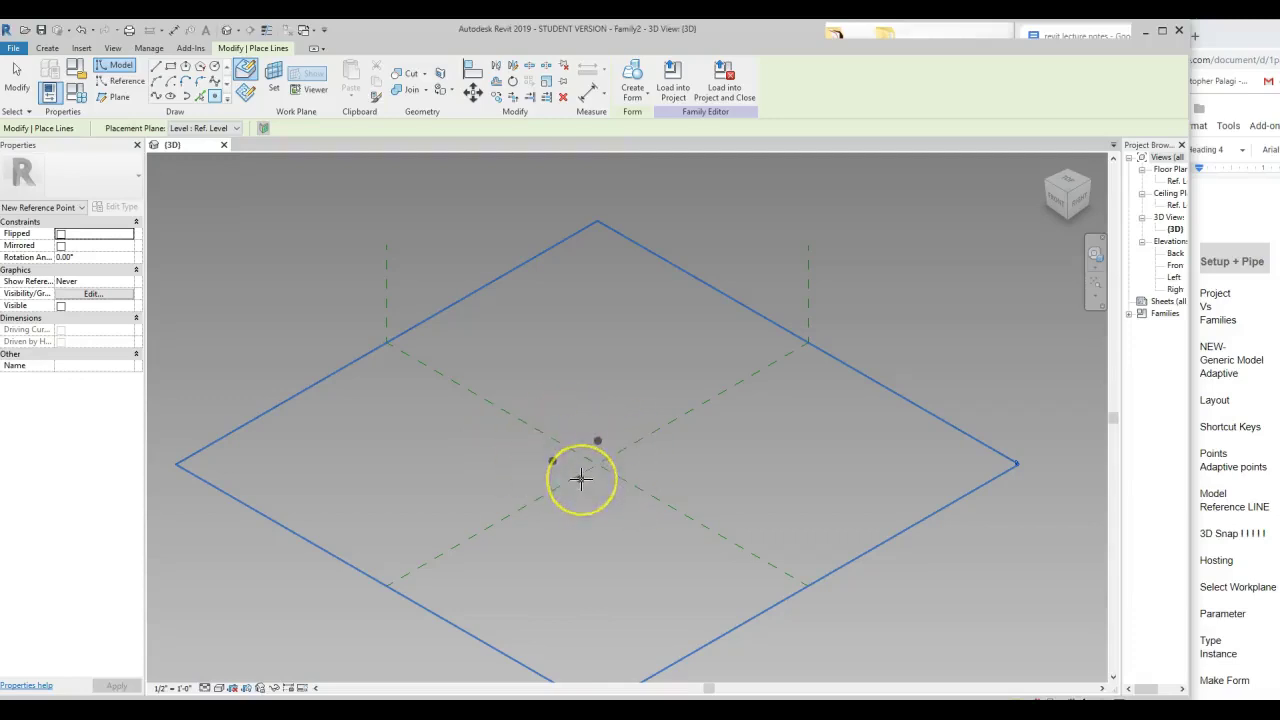
pyautogui.press('Escape')
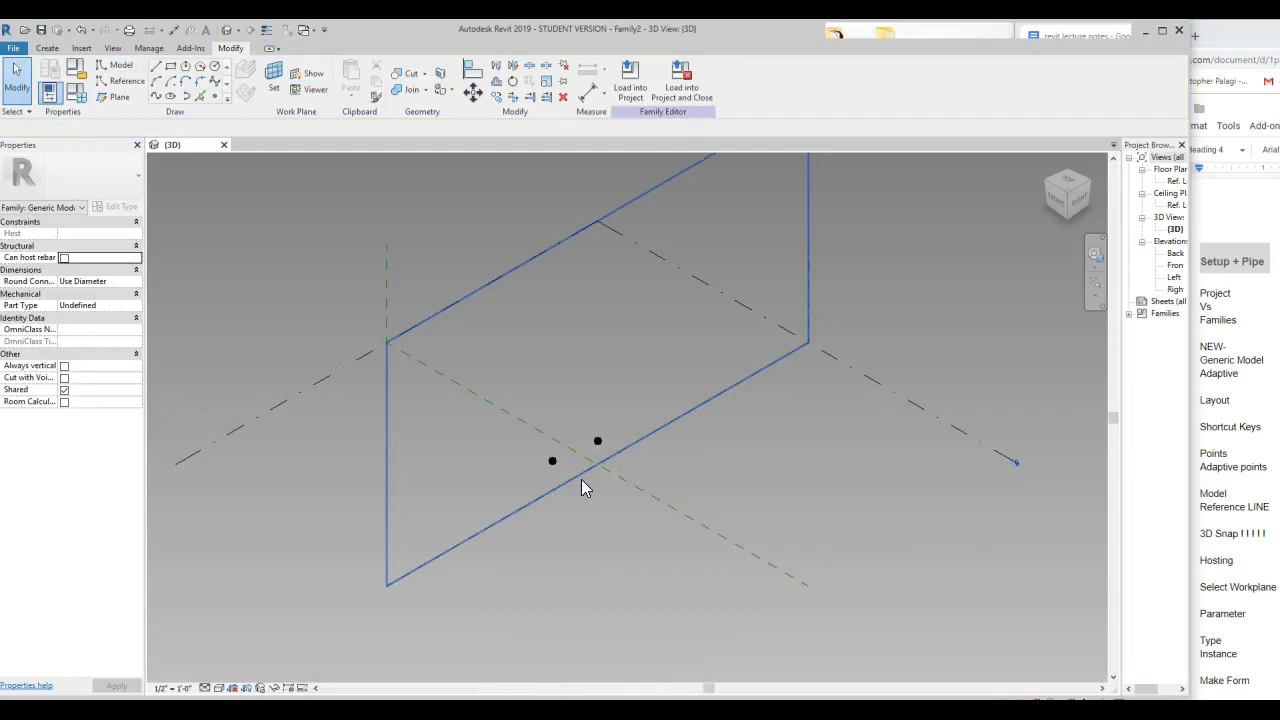
# Reposition the reference point farther from the reference plane intersection by moving it slightly along its own axis.
pyautogui.click(575, 450)
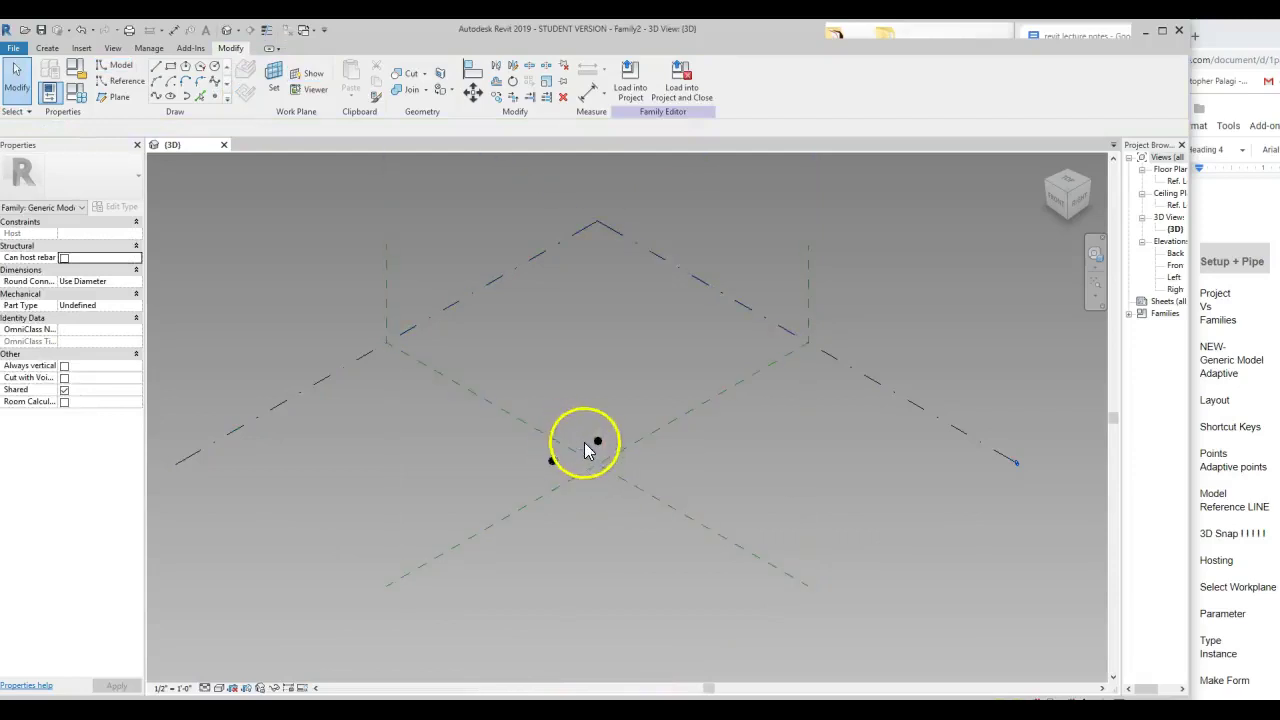
pyautogui.scroll(5, 578, 465)
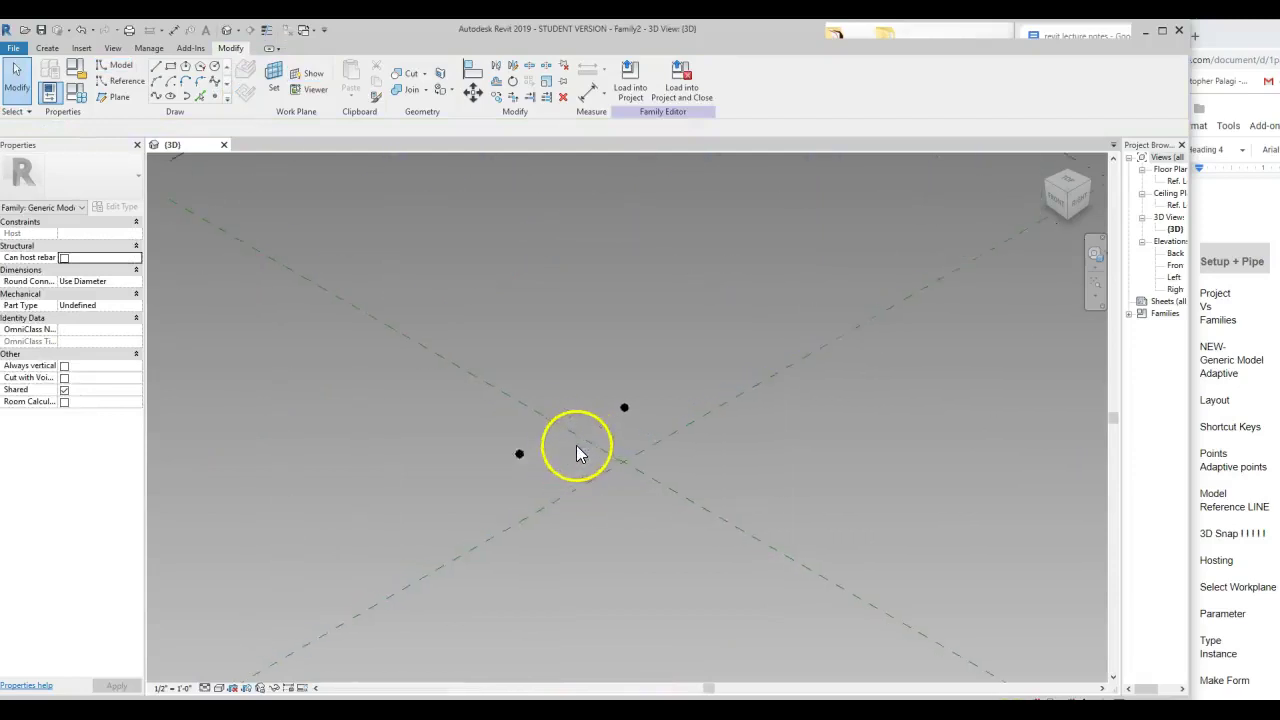
pyautogui.click(629, 322)
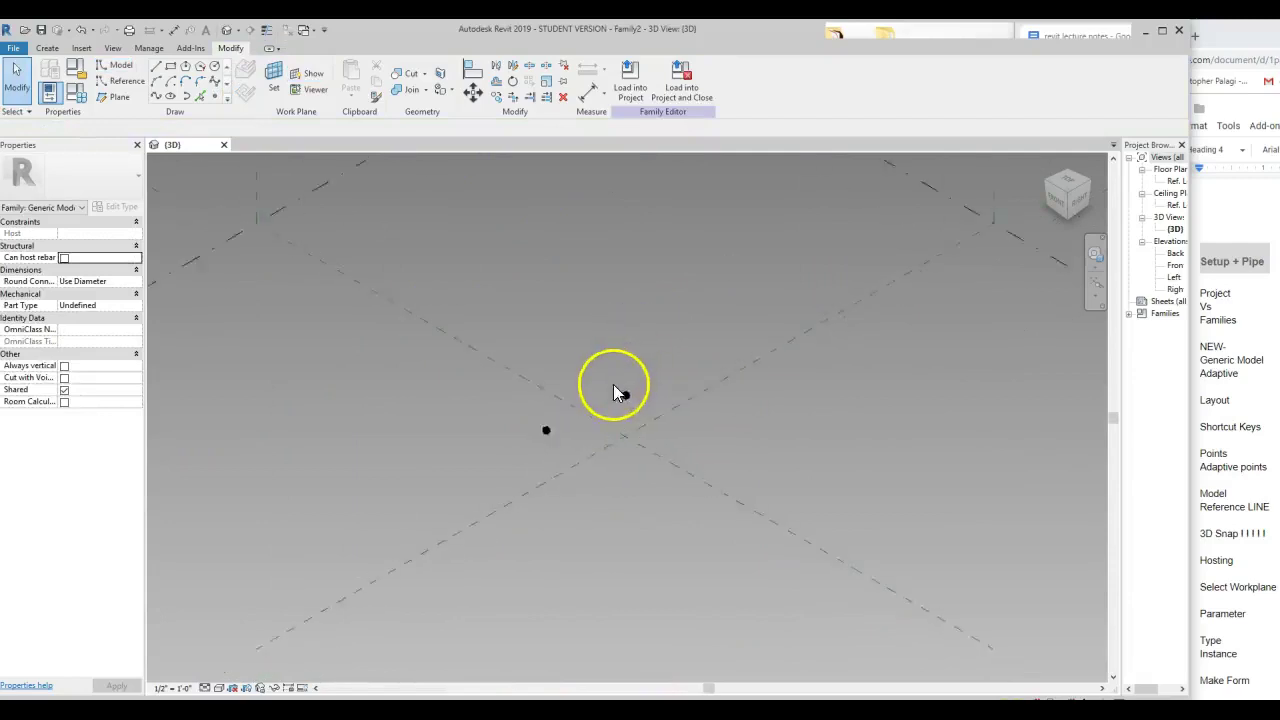
pyautogui.click(538, 308)
pyautogui.click(512, 455)
pyautogui.moveTo(531, 481)
pyautogui.mouseDown()
pyautogui.moveTo(491, 449)
pyautogui.moveTo(493, 472)
pyautogui.moveTo(463, 427)
pyautogui.moveTo(540, 491)
pyautogui.mouseUp()
pyautogui.click(463, 428)
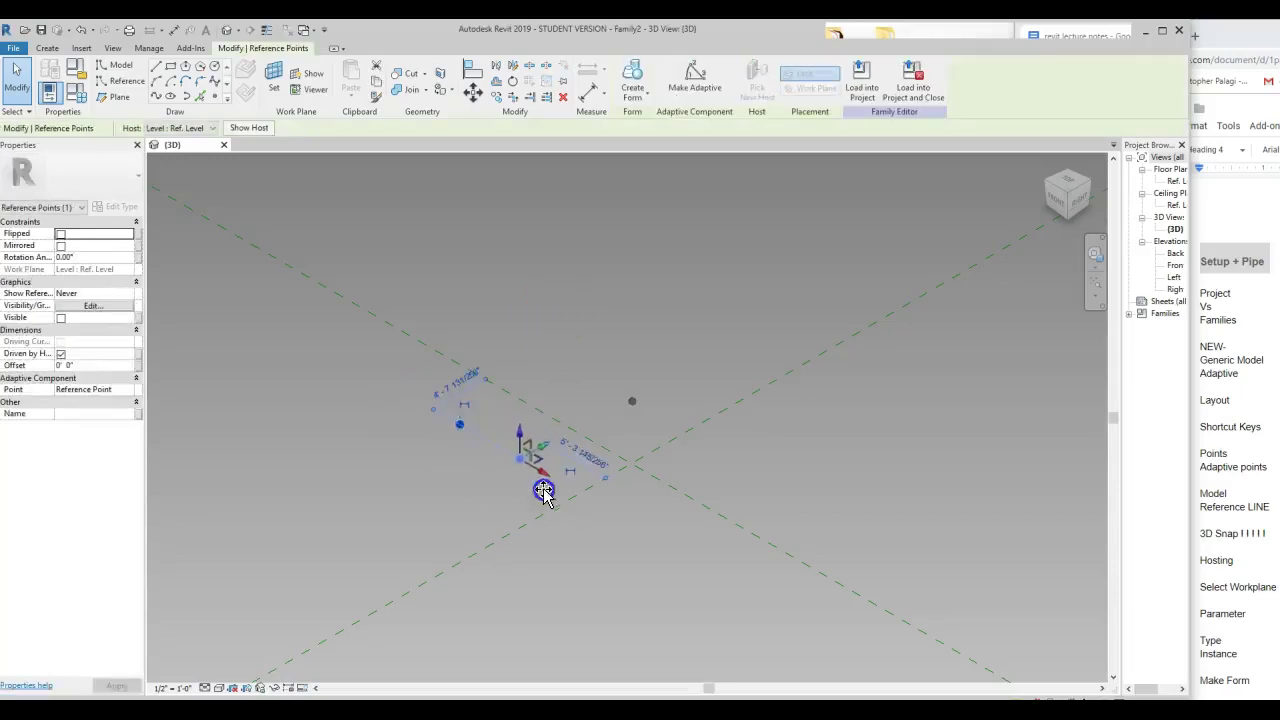
pyautogui.click(482, 465)
# Convert both reference points into adaptive placement points.
pyautogui.moveTo(468, 284); pyautogui.dragTo(790, 610)
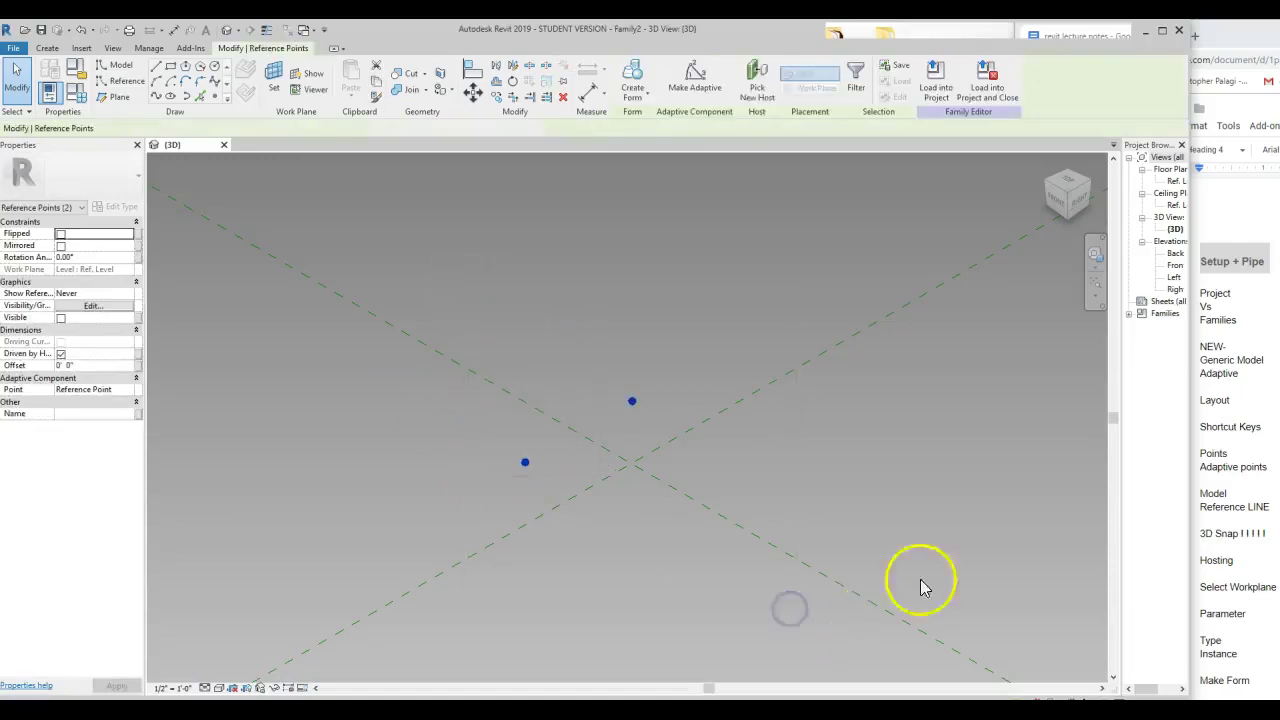
pyautogui.click(692, 80)
pyautogui.click(737, 286)
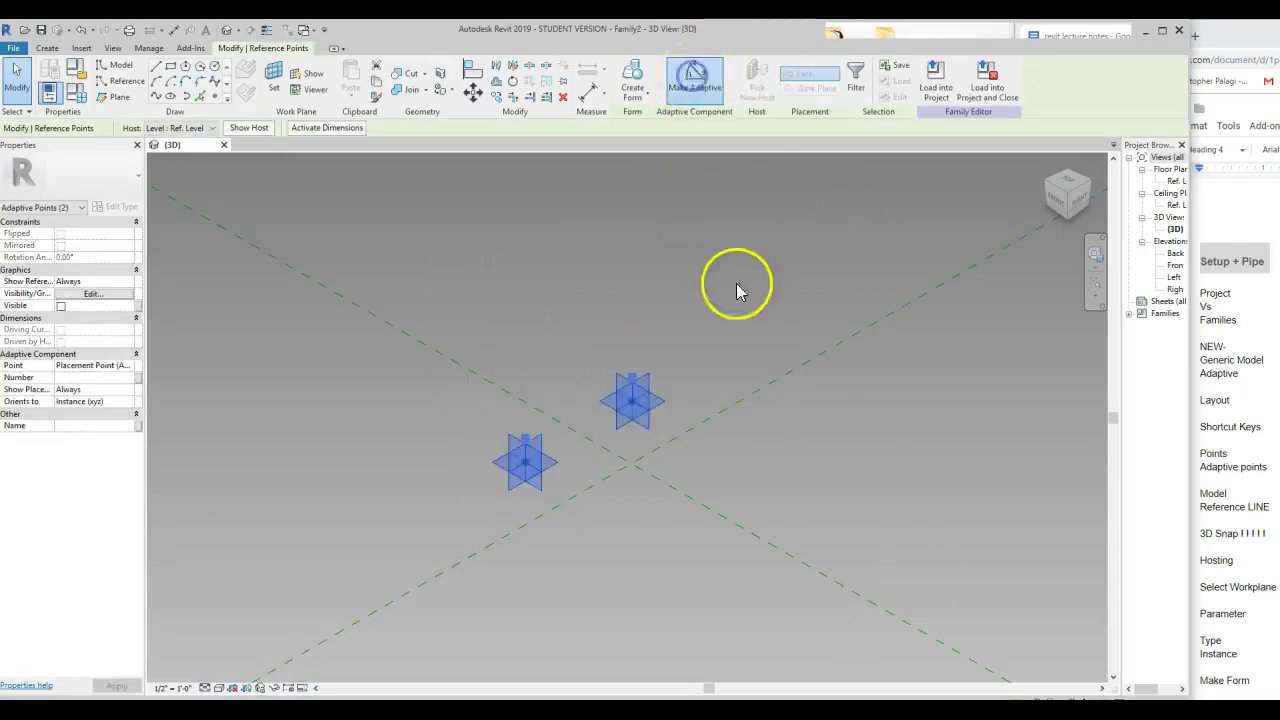
pyautogui.click(651, 409)
pyautogui.moveTo(670, 432); pyautogui.dragTo(757, 480)
pyautogui.click(608, 340)
pyautogui.click(743, 496)
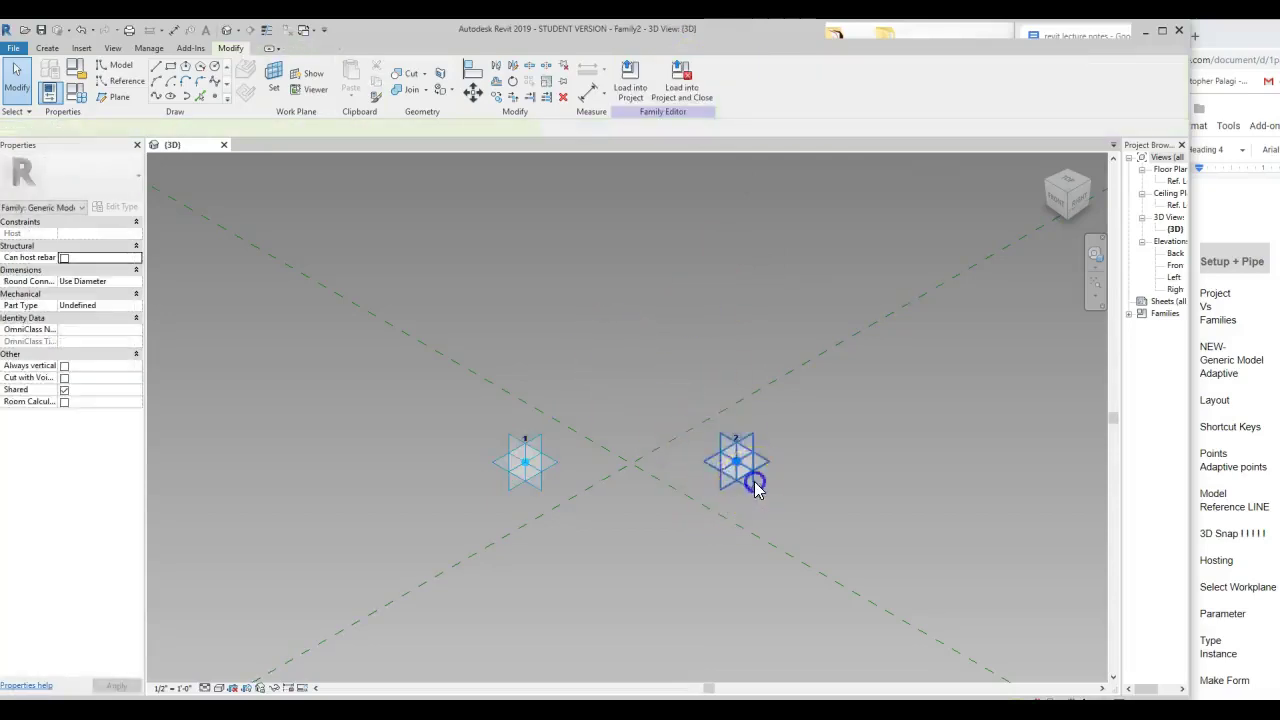
pyautogui.hotkey('ctrl', 'z')
pyautogui.click(828, 526)
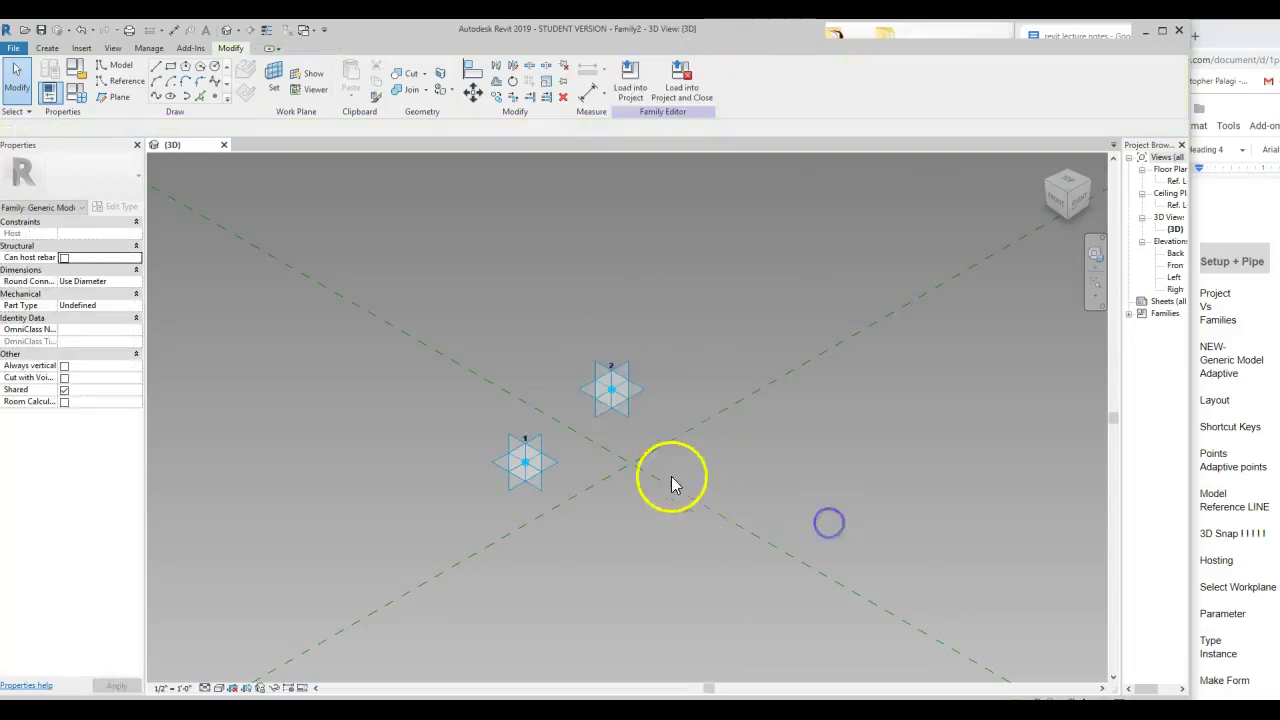
# Move adaptive point 2 along its red axis, about 4'-10" and 5'-6" from the reference planes, across their intersection from point 1.
pyautogui.click(608, 390)
pyautogui.moveTo(640, 412); pyautogui.dragTo(762, 484)
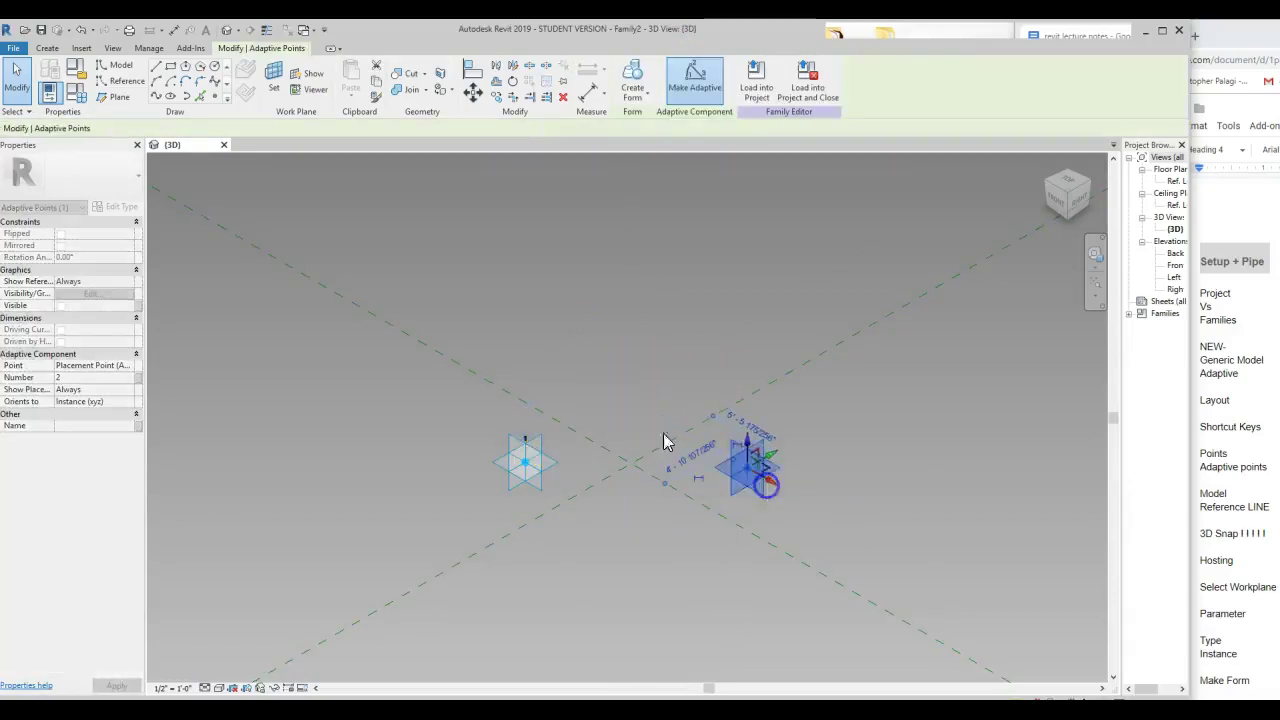
pyautogui.click(651, 331)
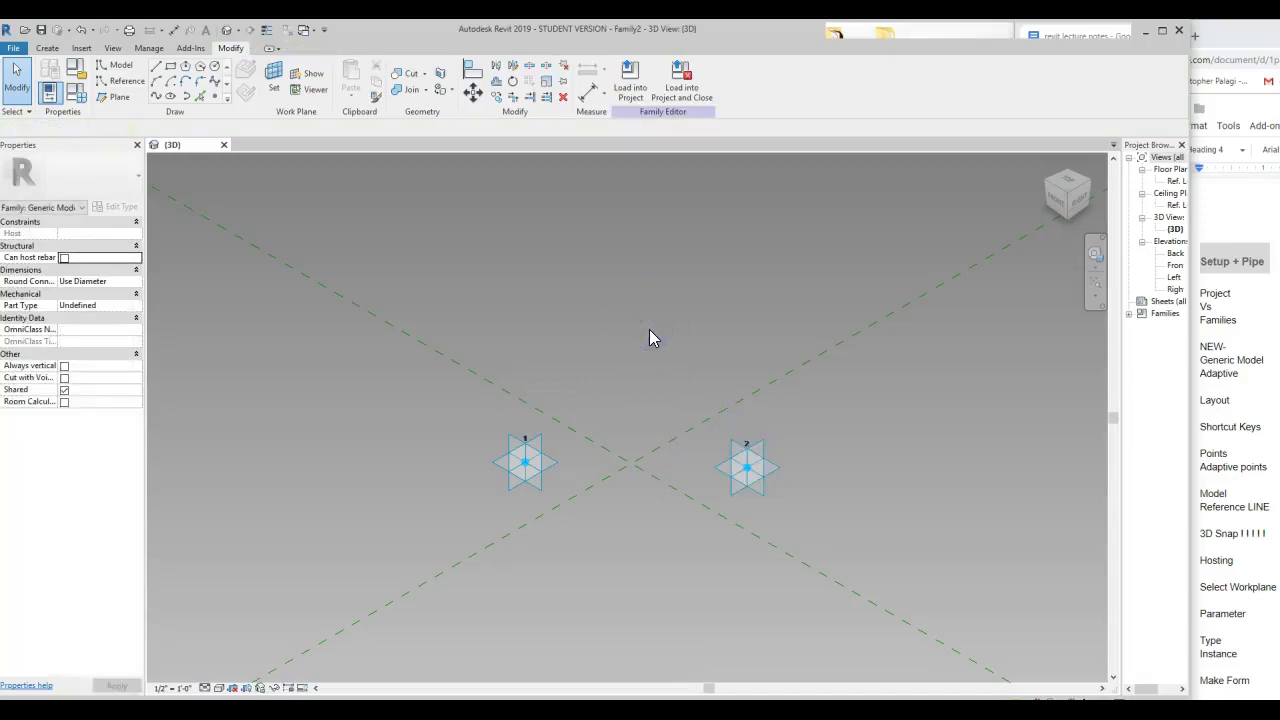
# Draw a model line from adaptive point 1 to adaptive point 2 on the Ref. Level with 3D Snapping turned off.
pyautogui.click(649, 331)
pyautogui.click(364, 363)
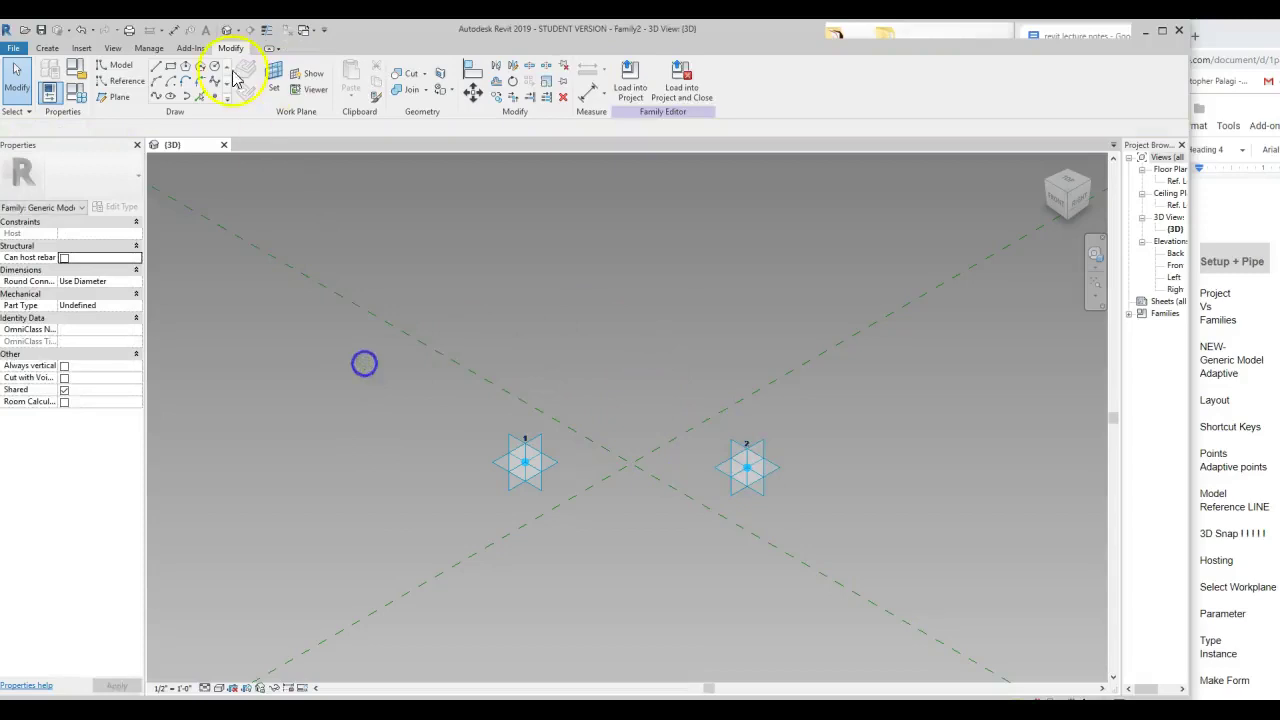
pyautogui.click(135, 68)
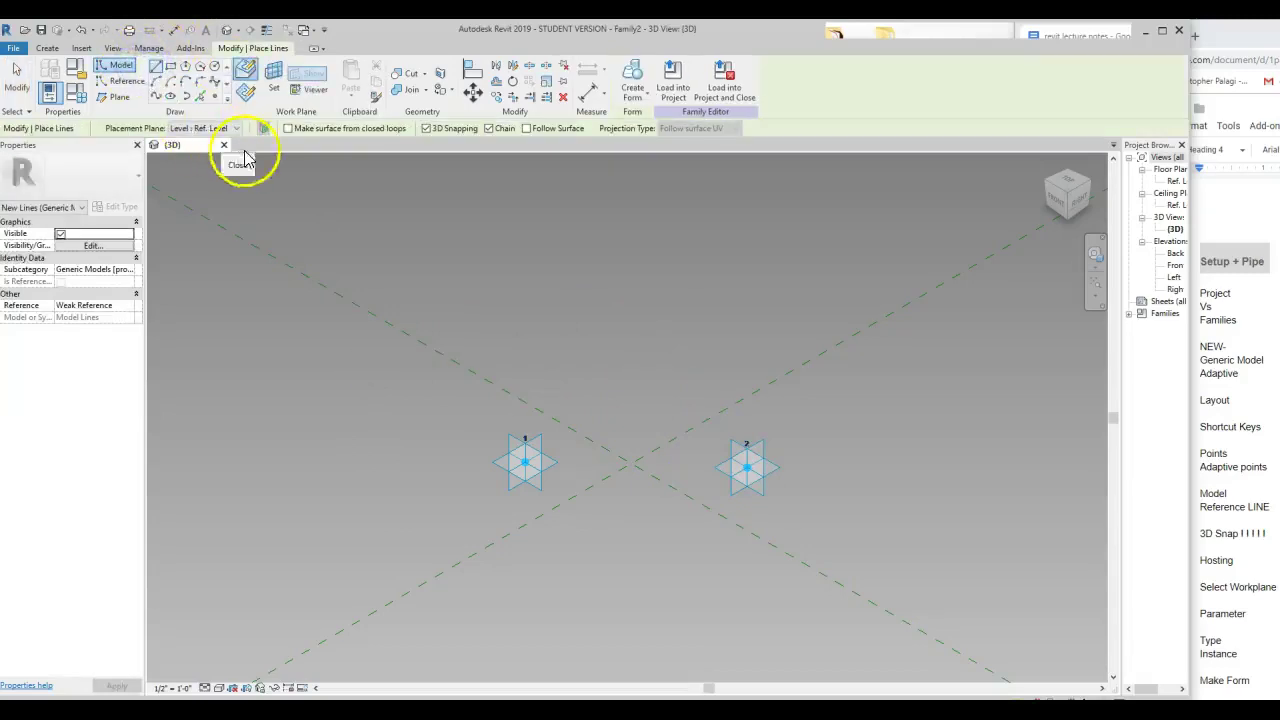
pyautogui.click(427, 128)
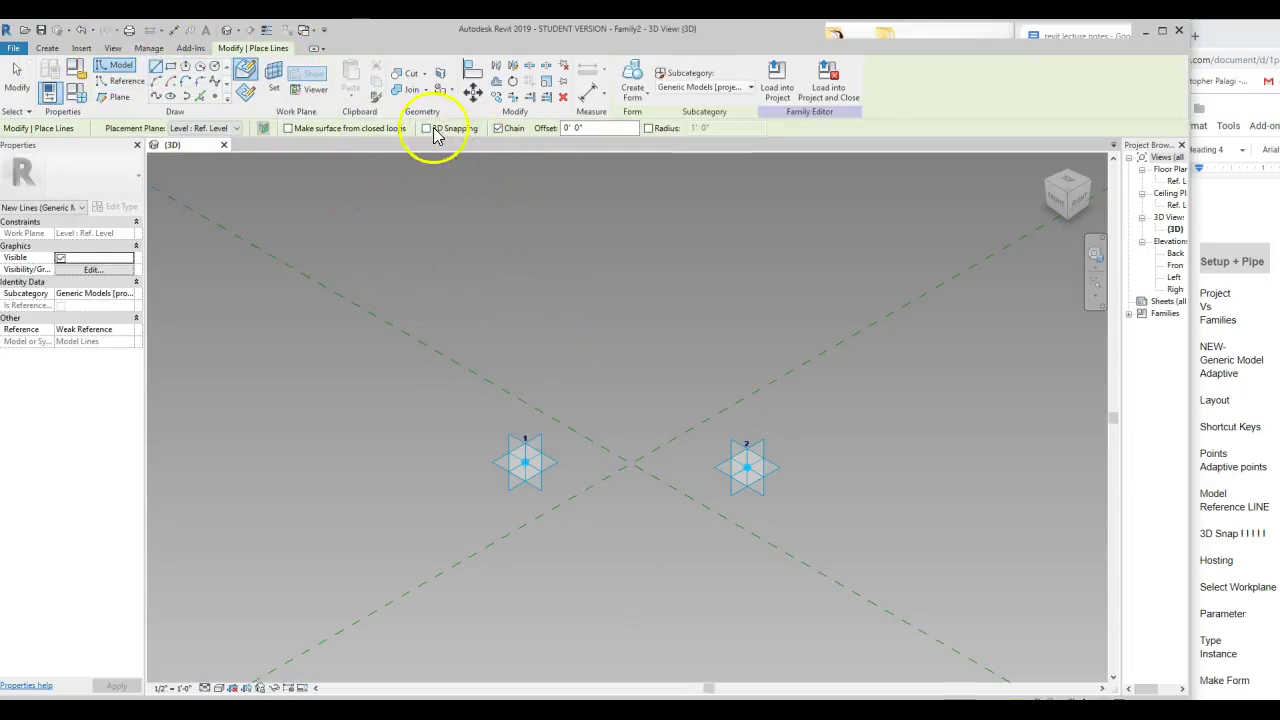
pyautogui.click(158, 67)
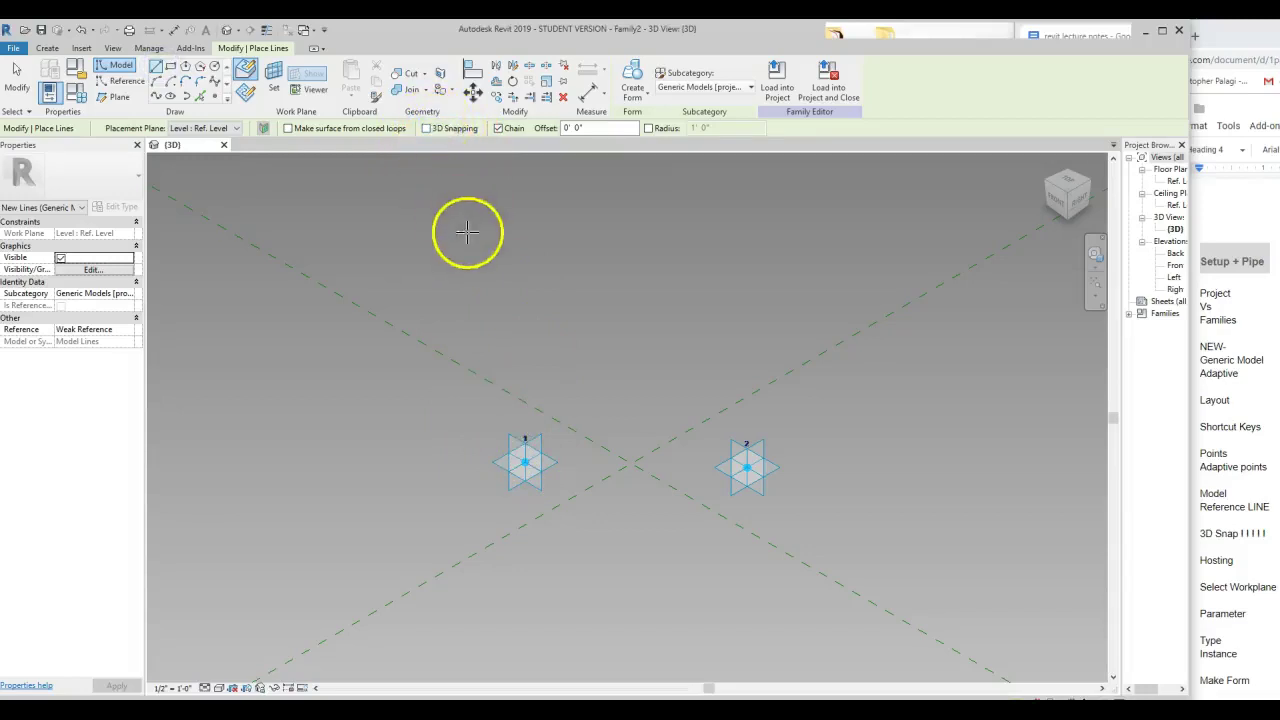
pyautogui.click(522, 462)
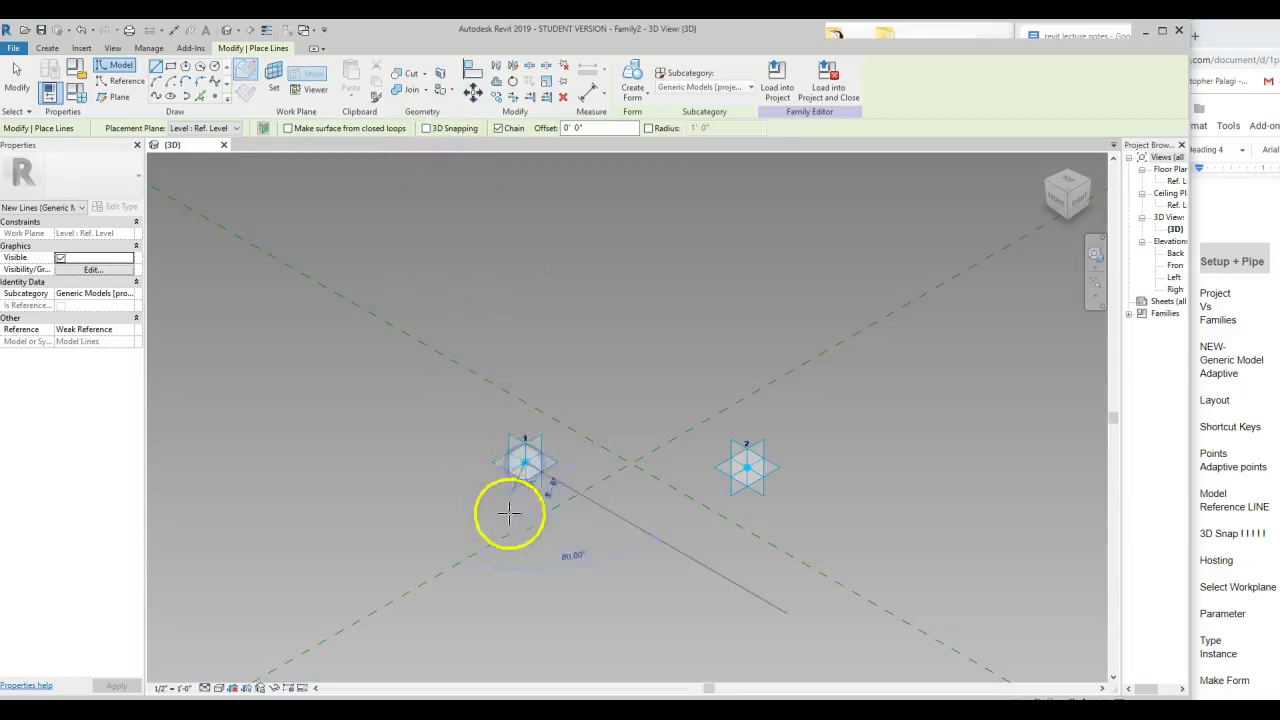
pyautogui.click(748, 466)
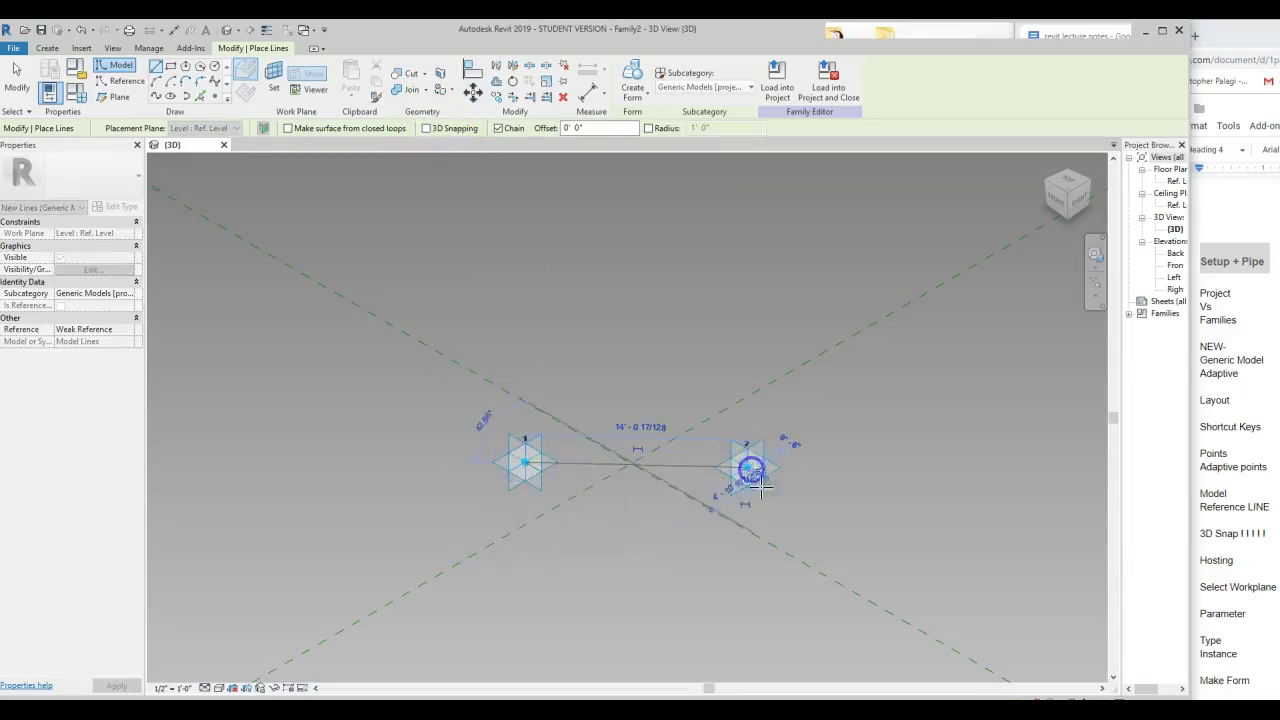
pyautogui.press('Escape')
pyautogui.press('Escape')
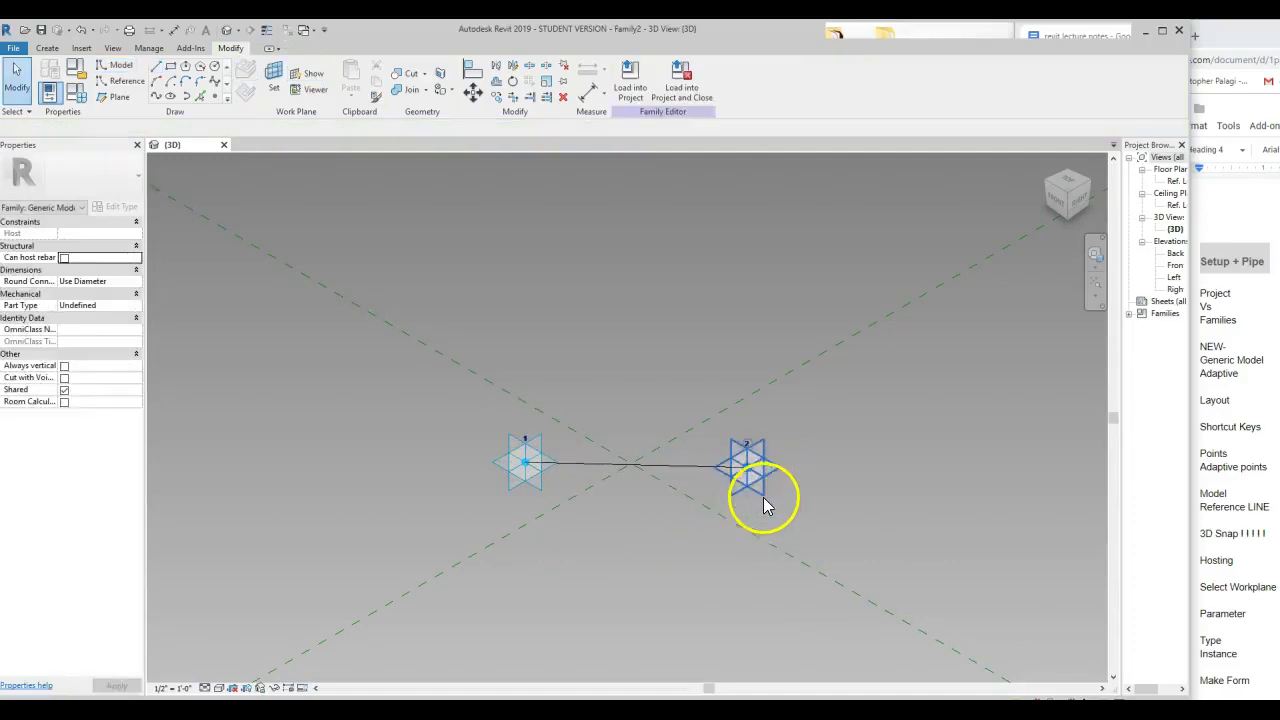
# Move adaptive point 2 along its red axis to test whether the model line follows, and delete the model line.
pyautogui.click(763, 500)
pyautogui.moveTo(786, 488); pyautogui.dragTo(831, 577)
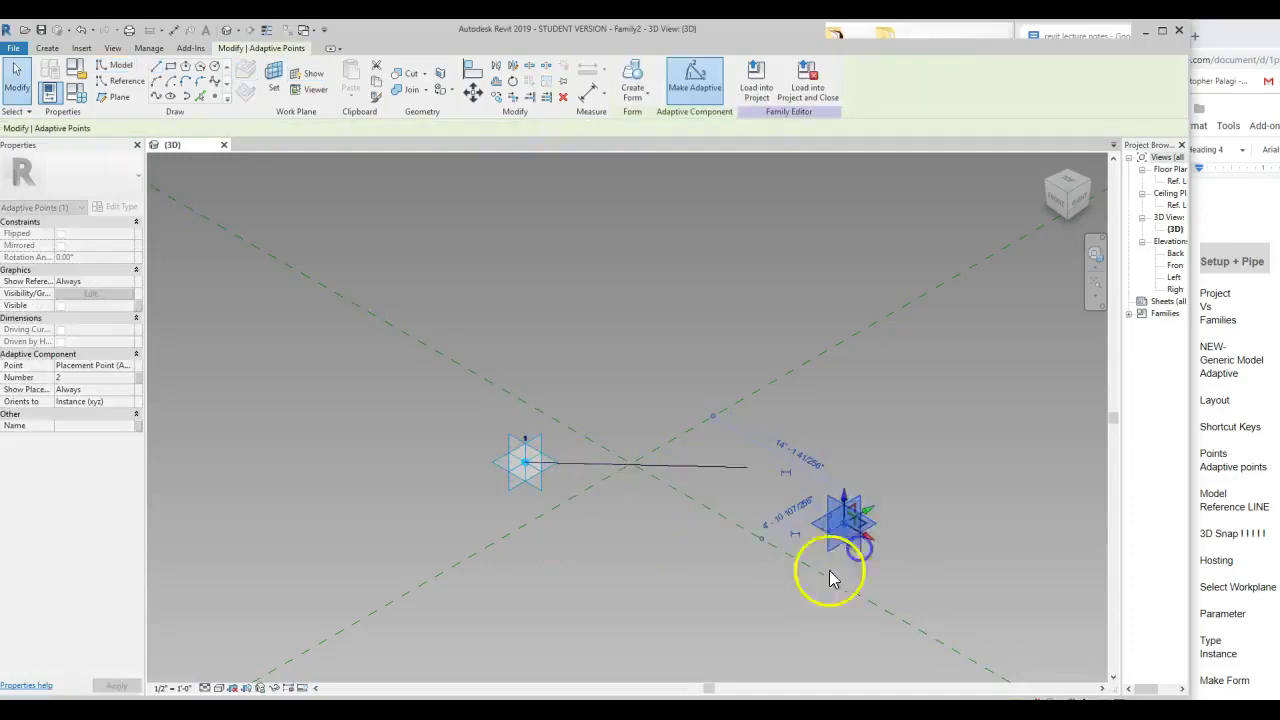
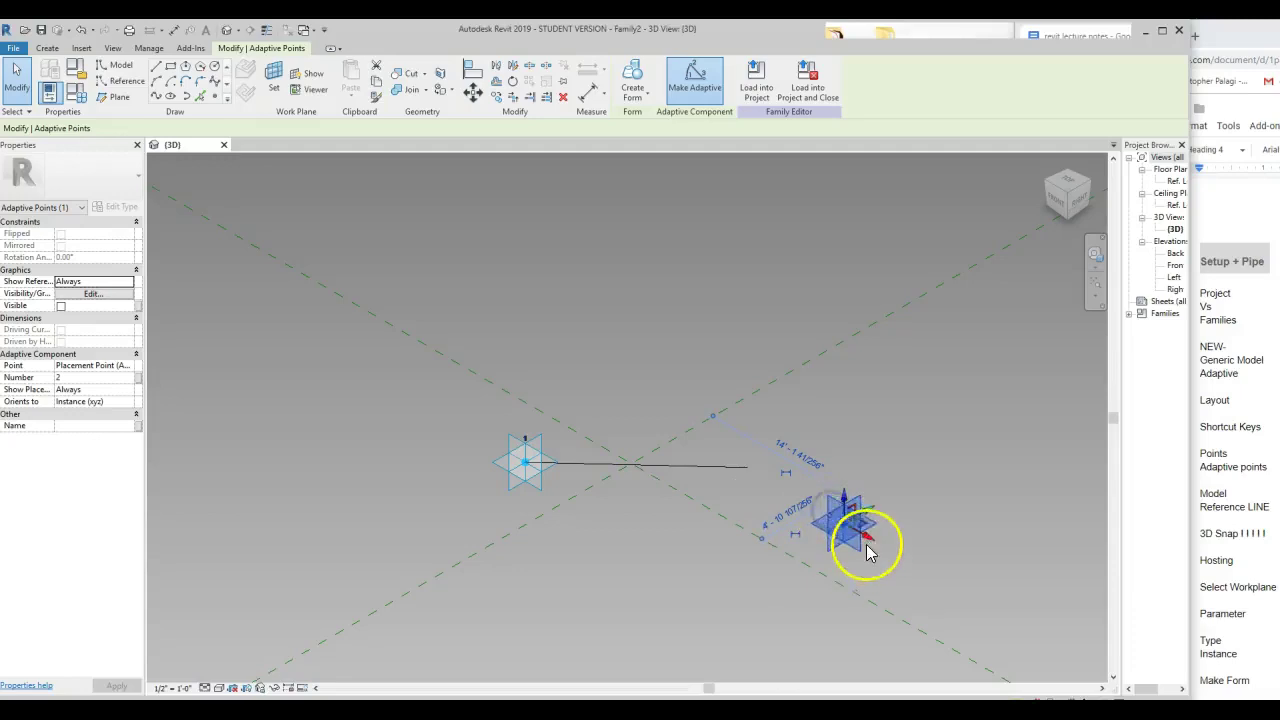
pyautogui.moveTo(848, 520); pyautogui.dragTo(782, 490)
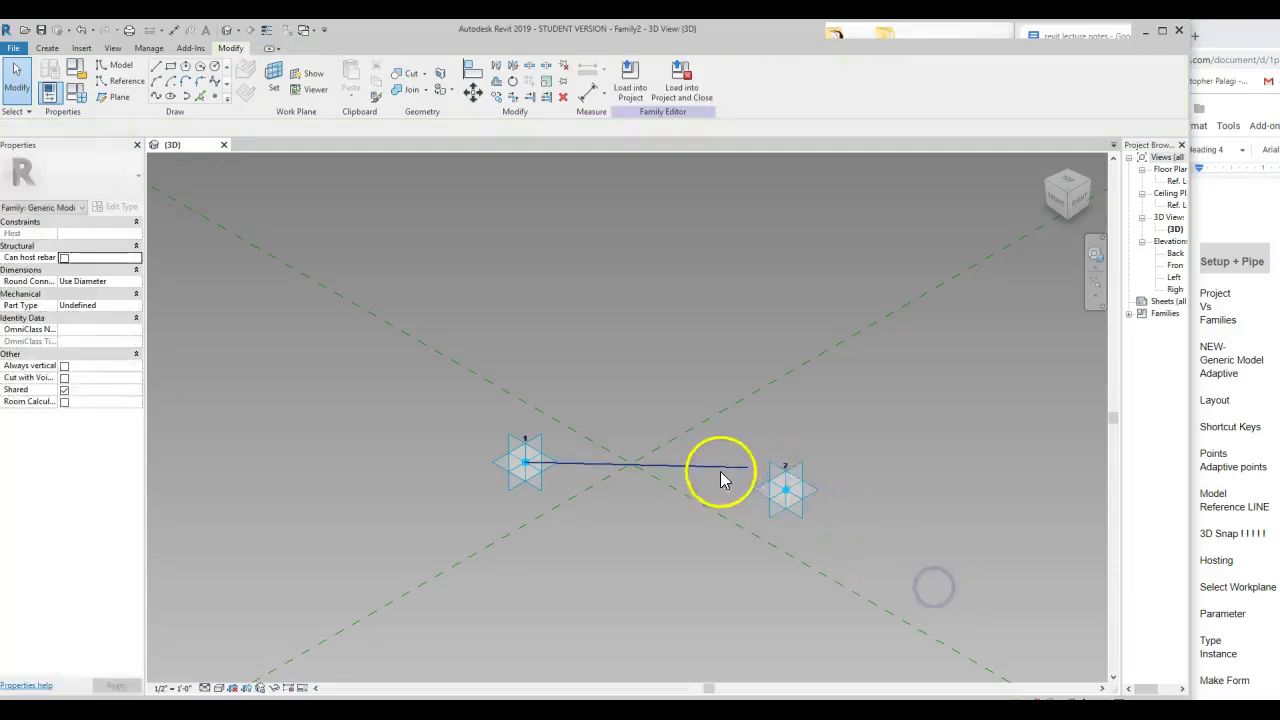
pyautogui.click(718, 468)
pyautogui.press('Delete')
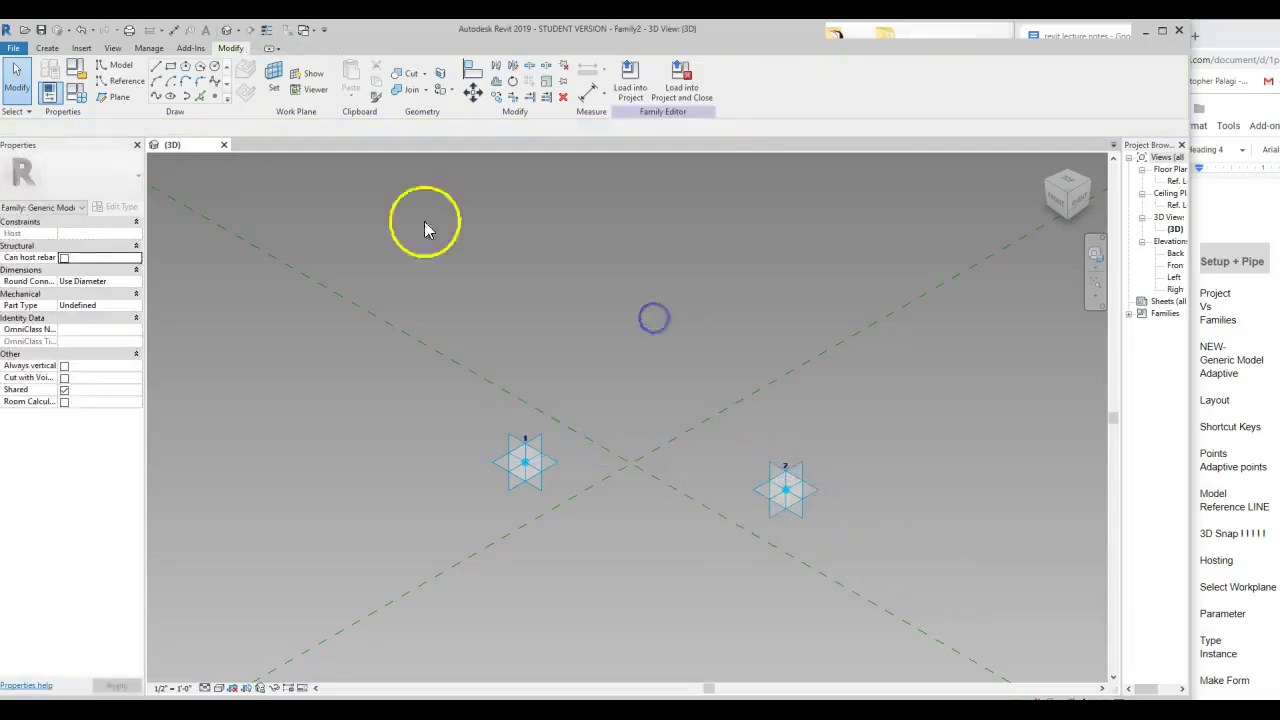
# Draw a model line from adaptive point 1 to adaptive point 2 with 3D Snapping turned on.
pyautogui.click(120, 66)
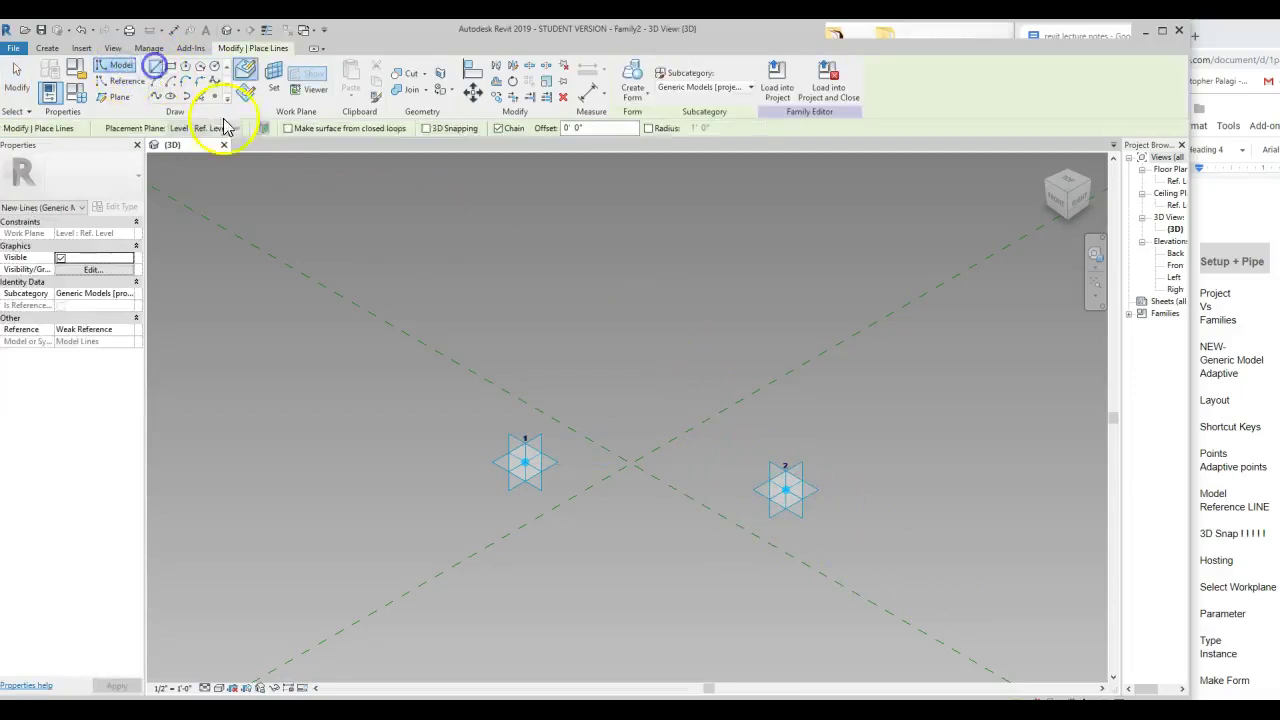
pyautogui.click(426, 128)
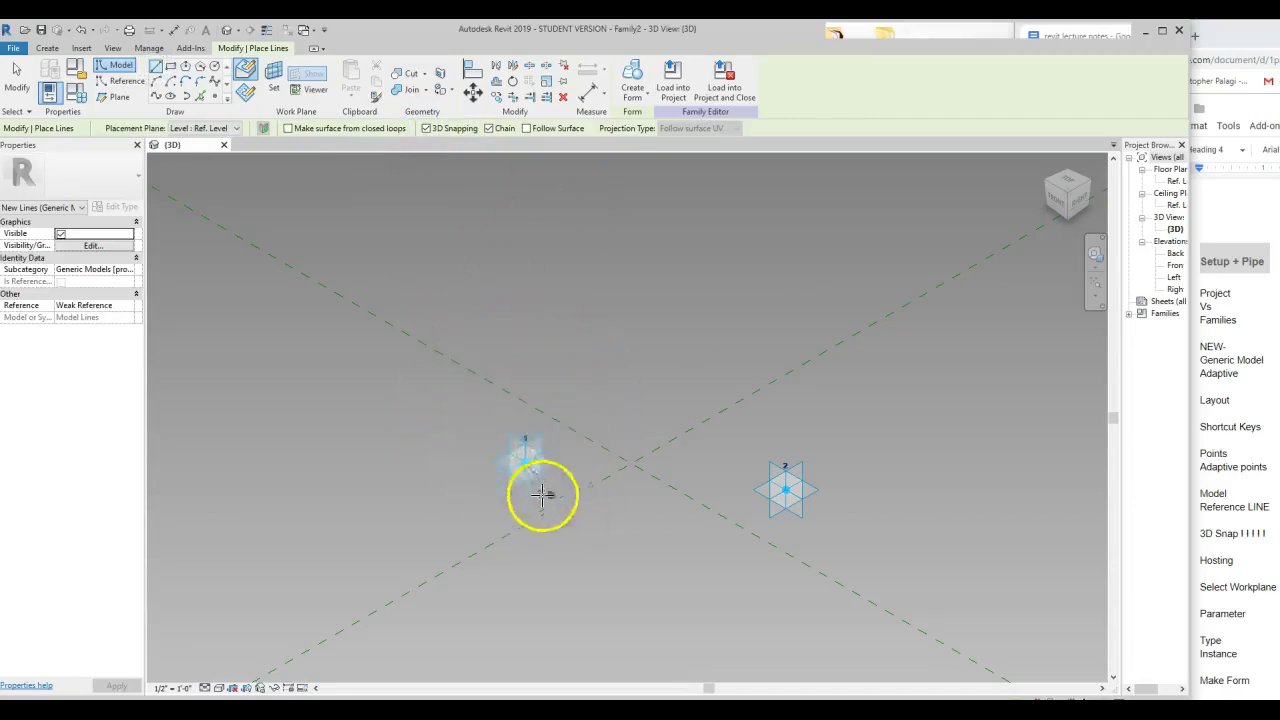
pyautogui.click(525, 462)
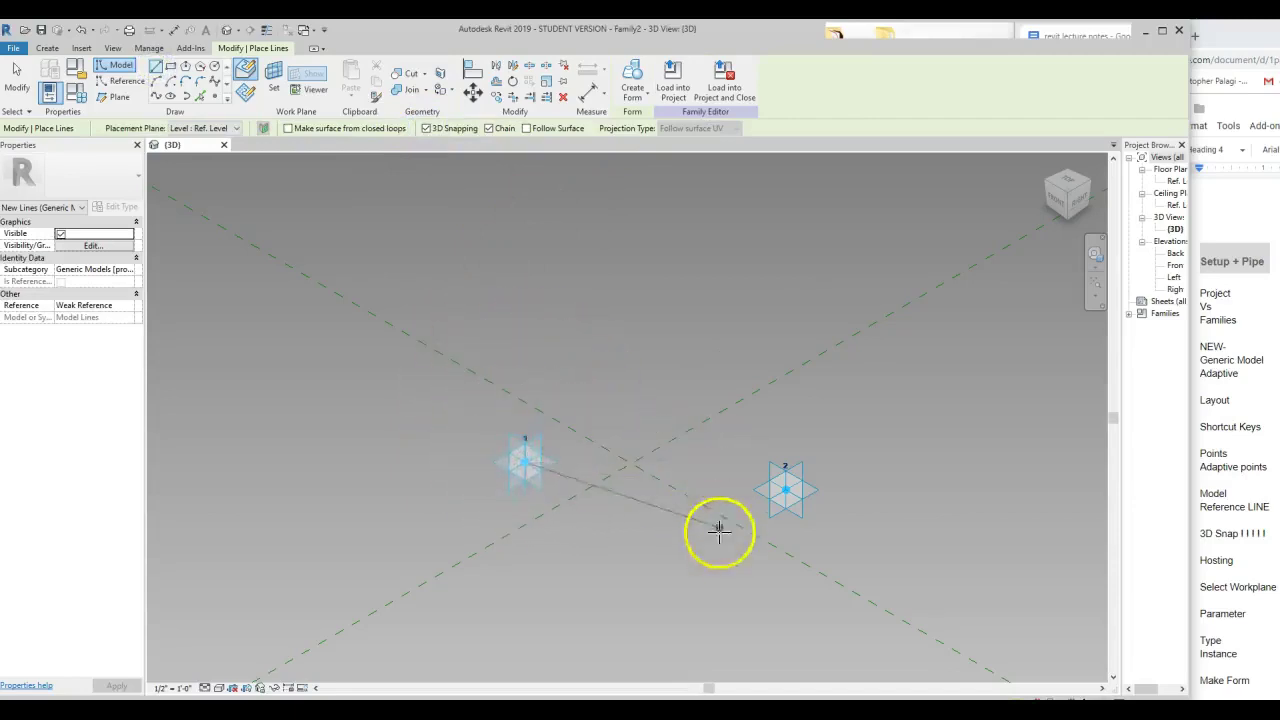
pyautogui.click(786, 489)
pyautogui.press('Escape')
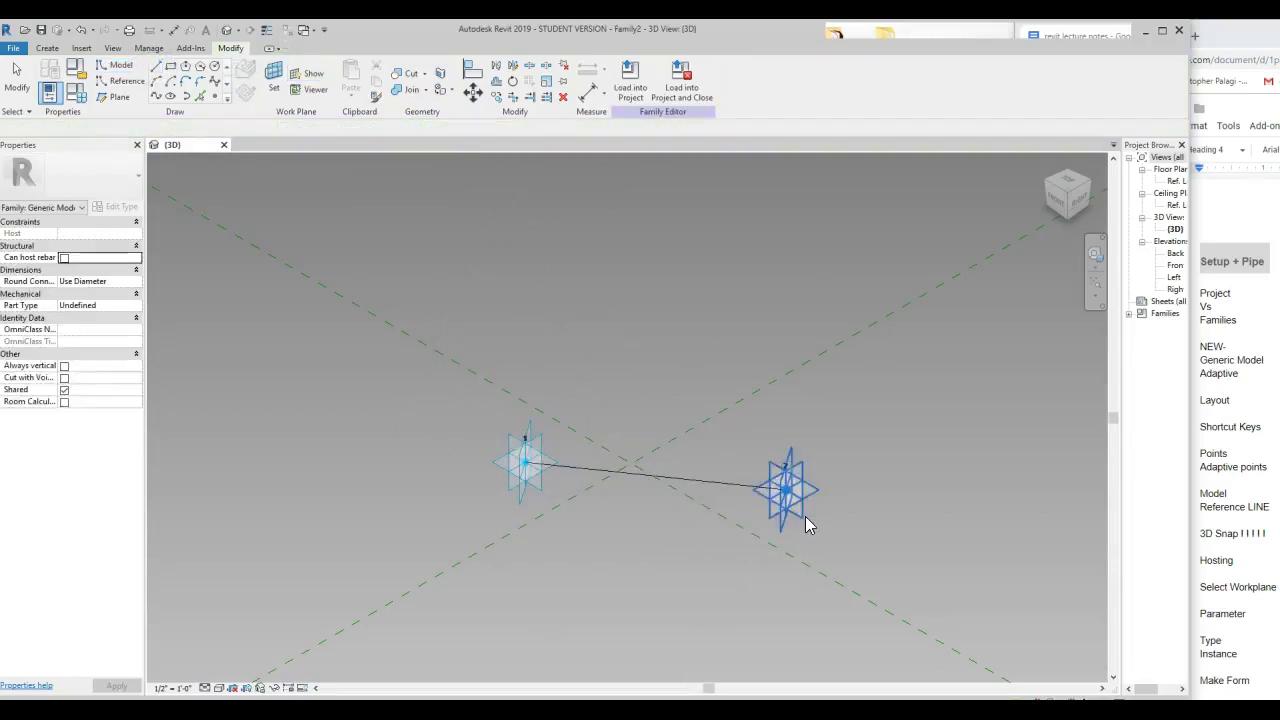
pyautogui.press('Escape')
# Move adaptive point 2 along its green and red axes with the model line attached, ending about 14'-10" from one reference plane.
pyautogui.click(806, 517)
pyautogui.moveTo(858, 465); pyautogui.dragTo(753, 367)
pyautogui.click(751, 367)
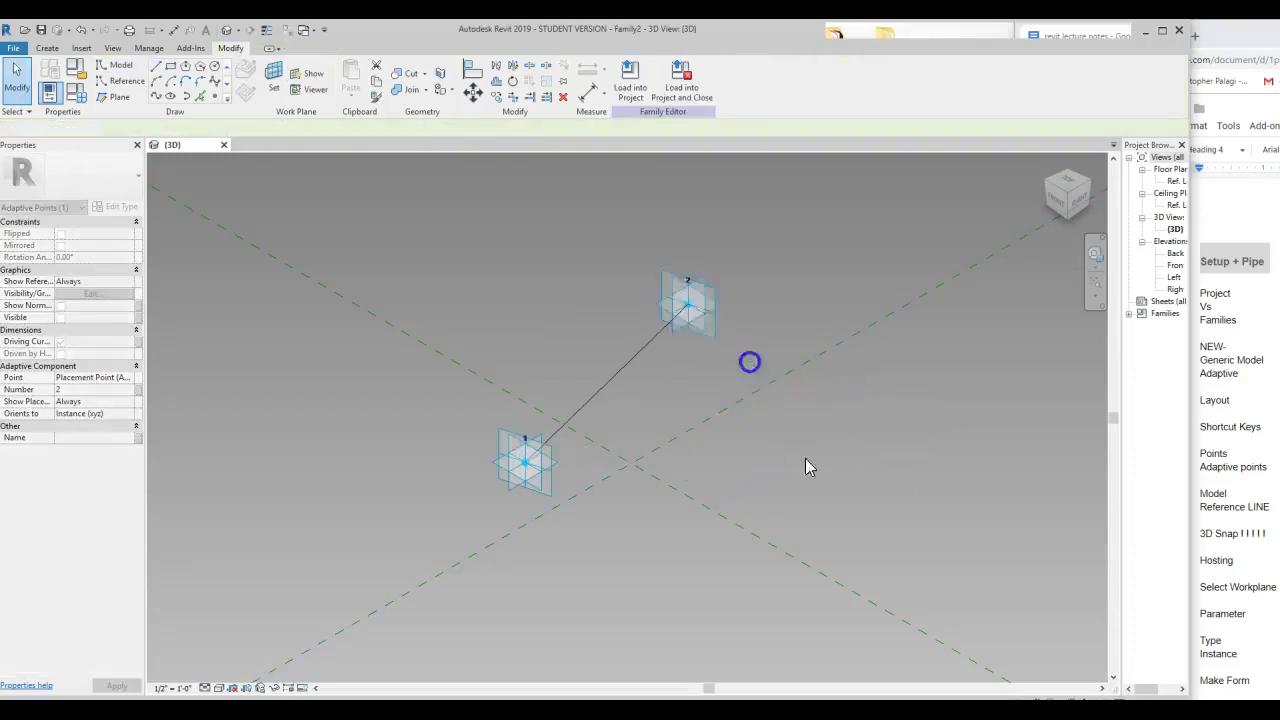
pyautogui.click(708, 320)
pyautogui.click(694, 354)
pyautogui.click(717, 320)
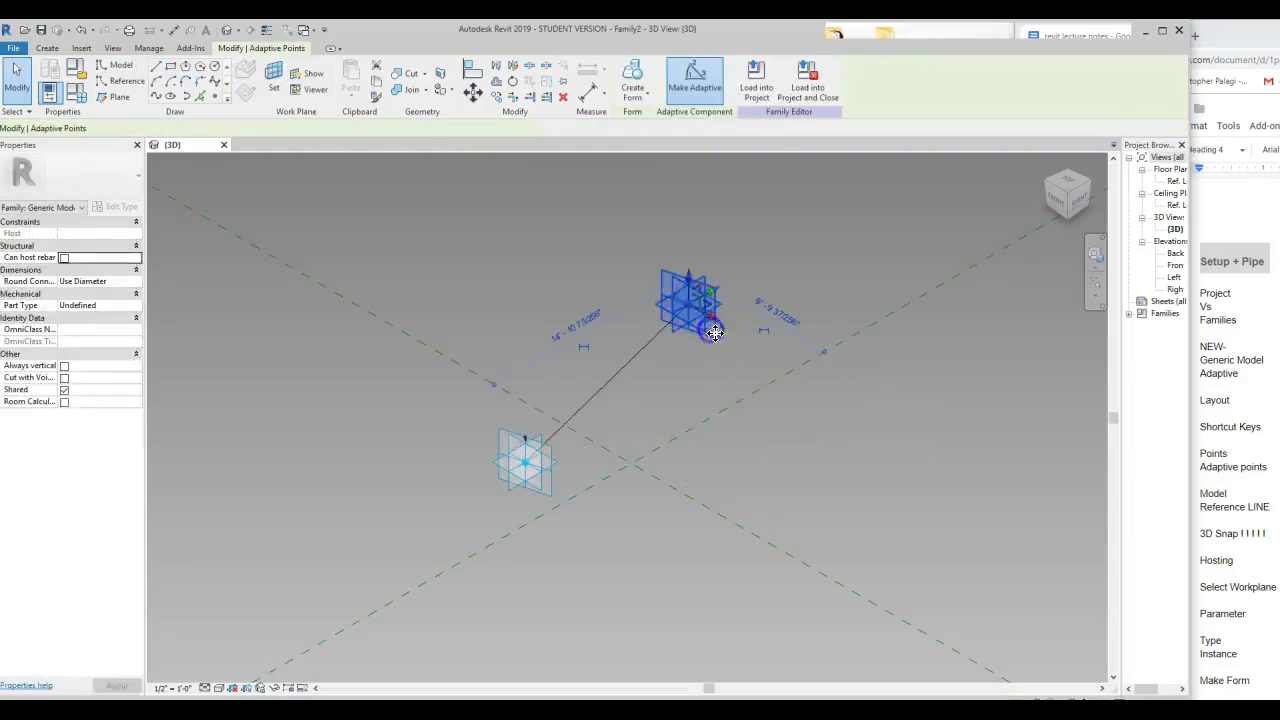
pyautogui.moveTo(718, 328); pyautogui.dragTo(889, 500)
pyautogui.click(677, 317)
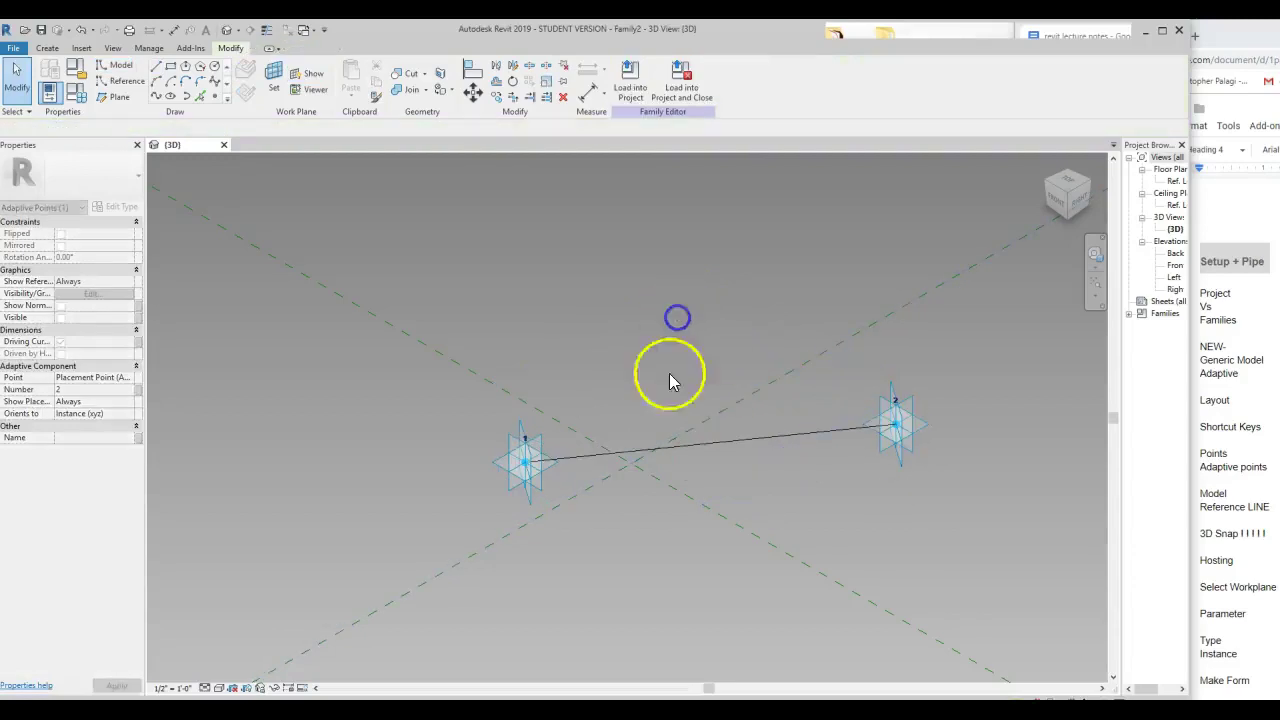
# Dissolve the model line between the two adaptive points and dismiss the warning.
pyautogui.click(810, 438)
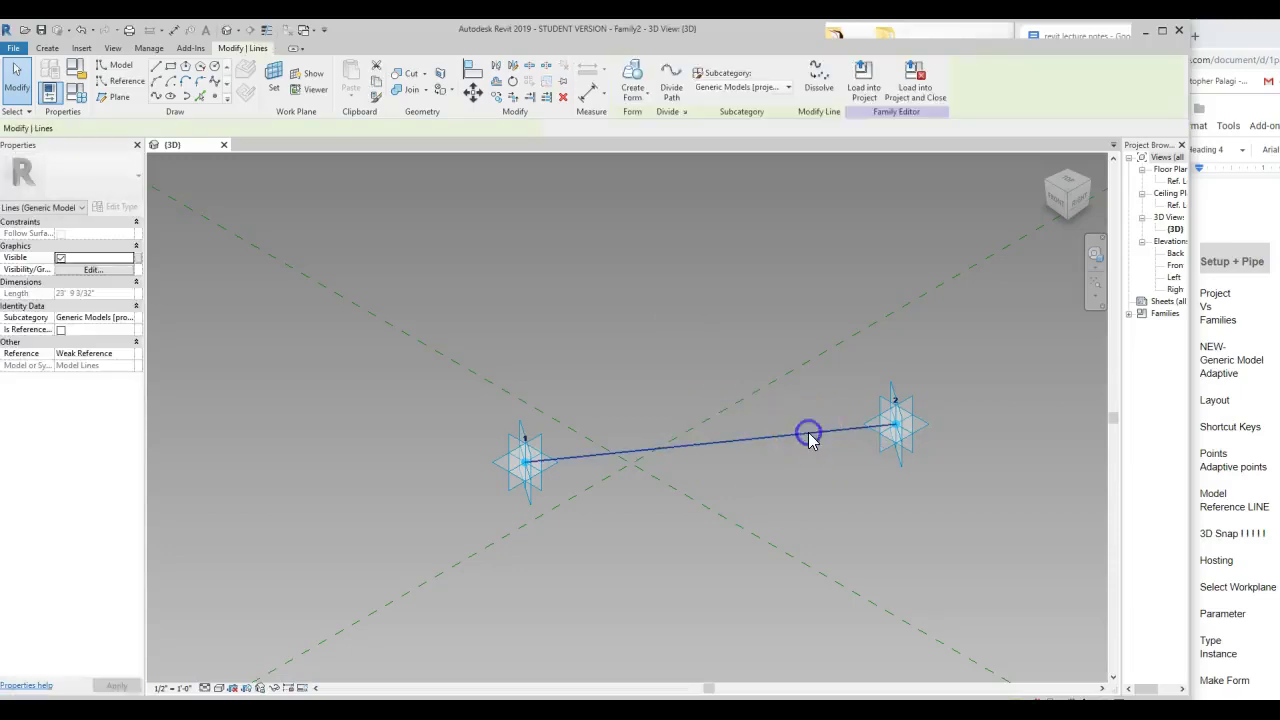
pyautogui.click(565, 333)
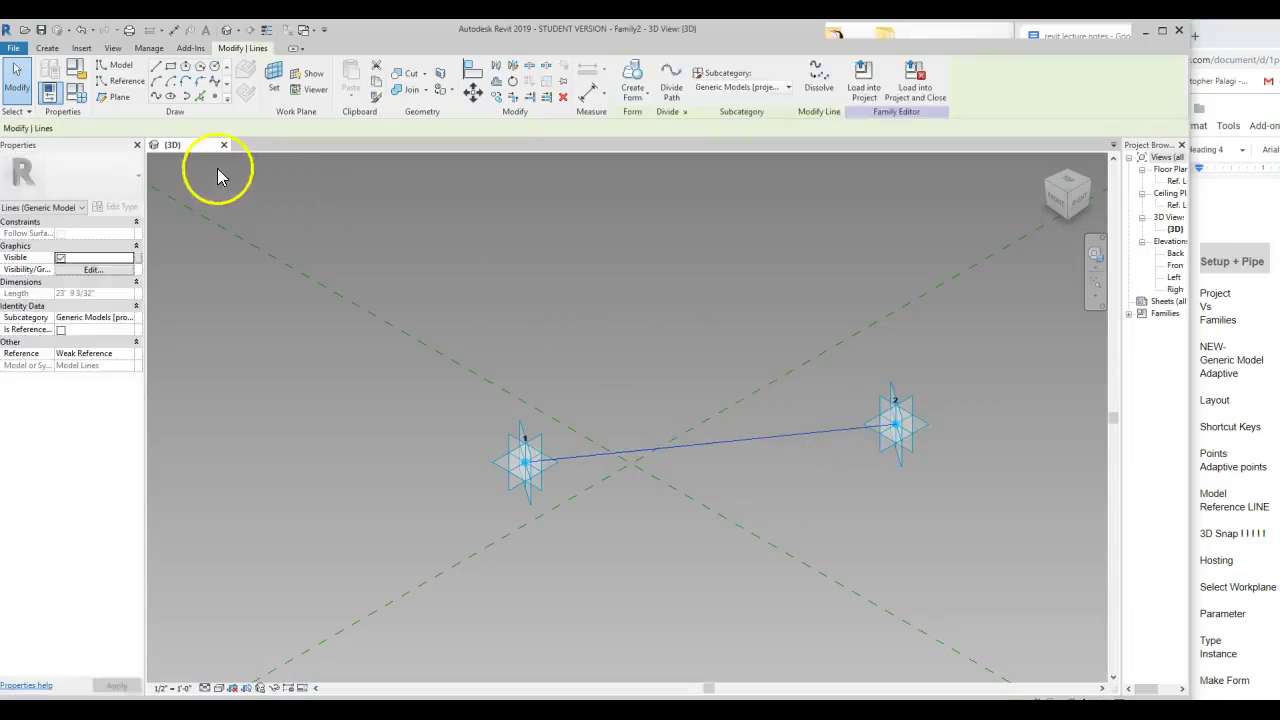
pyautogui.click(663, 242)
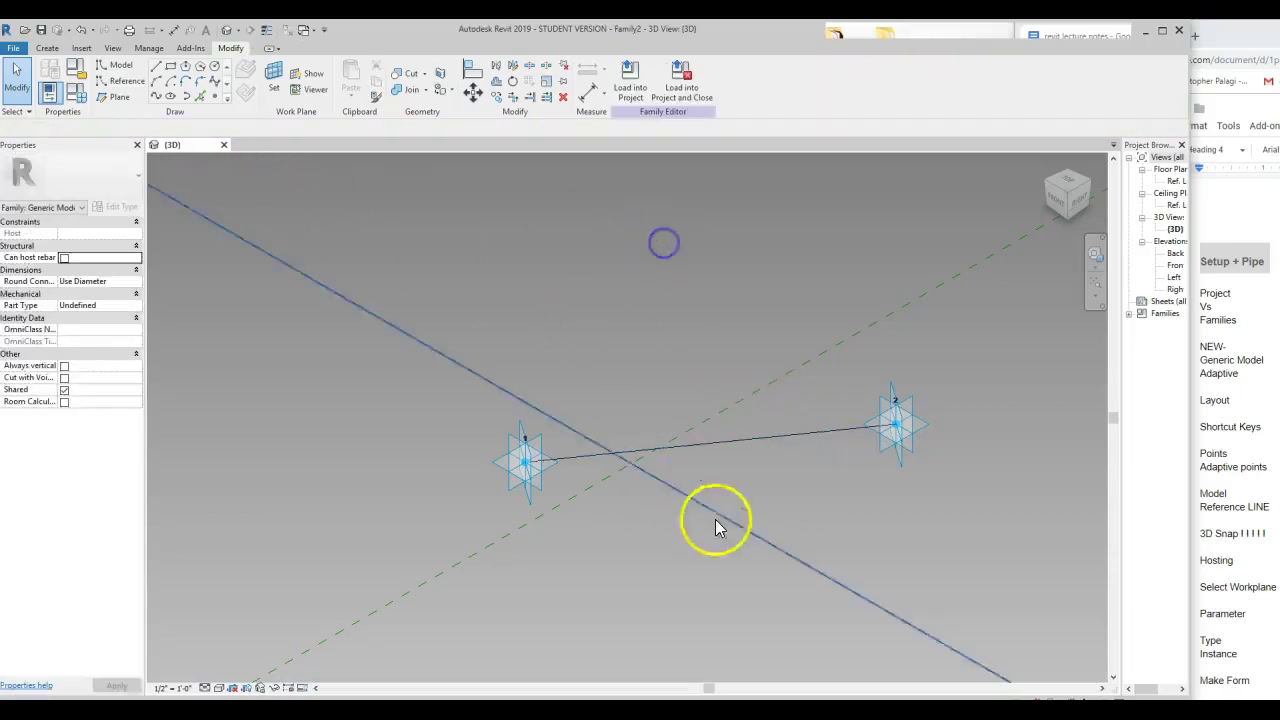
pyautogui.click(780, 443)
pyautogui.click(822, 79)
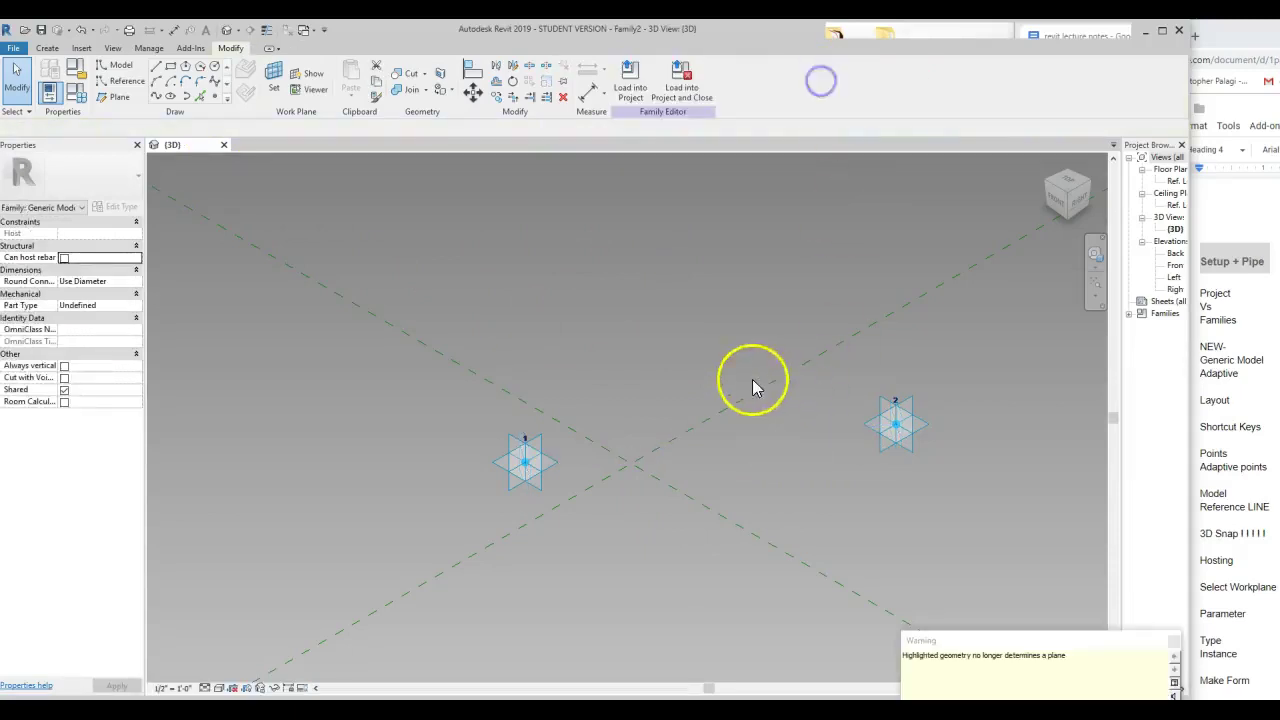
pyautogui.click(1173, 640)
pyautogui.click(947, 566)
# Draw a reference line from adaptive point 1 to adaptive point 2 with 3D Snapping on.
pyautogui.click(124, 80)
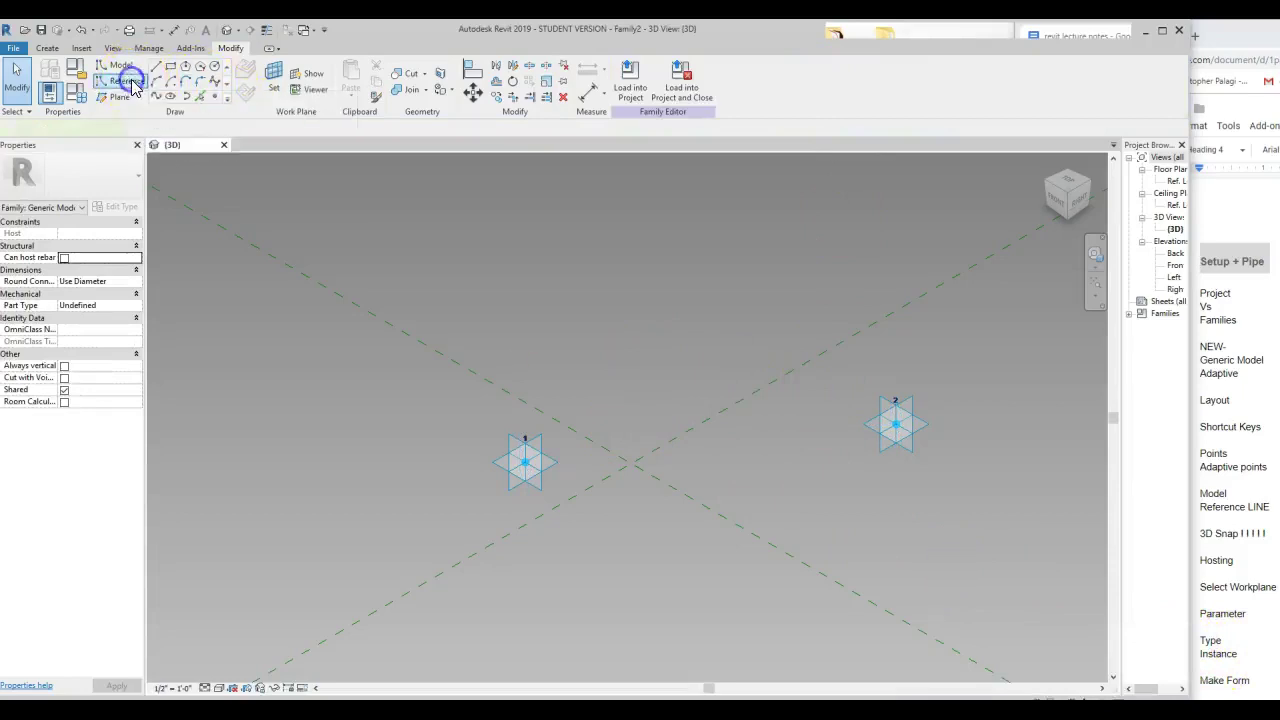
pyautogui.click(440, 145)
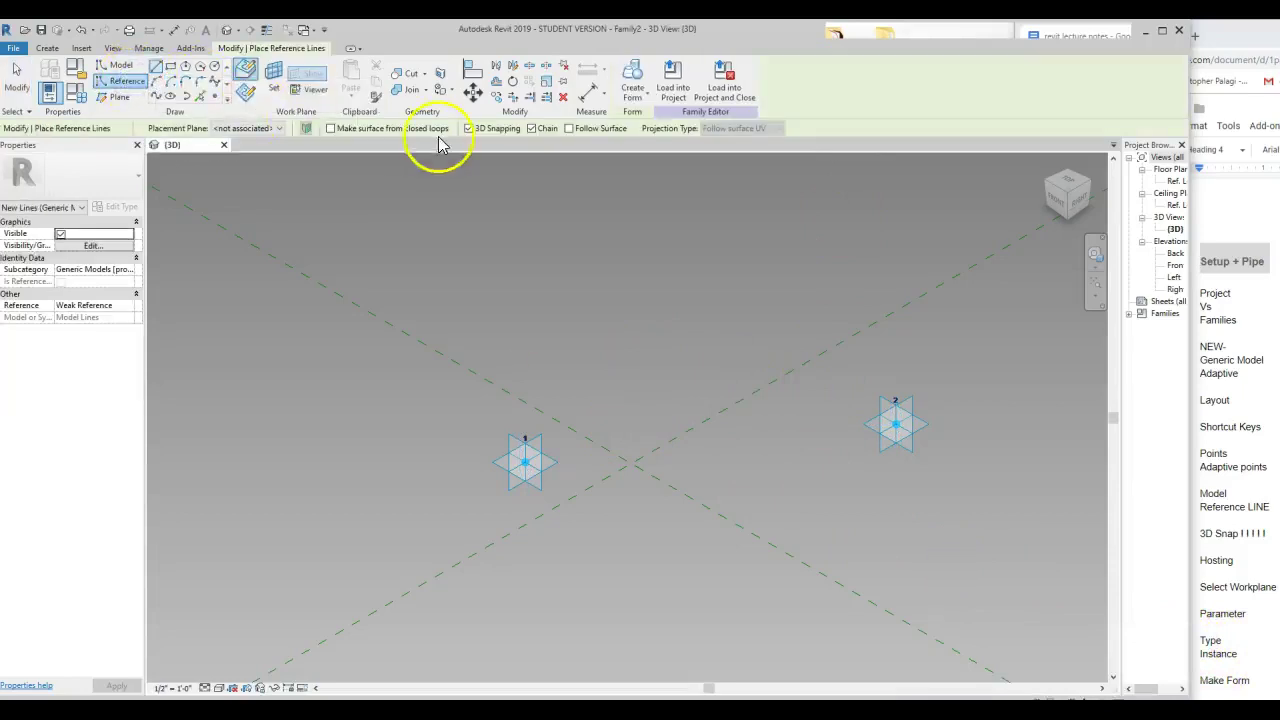
pyautogui.click(524, 462)
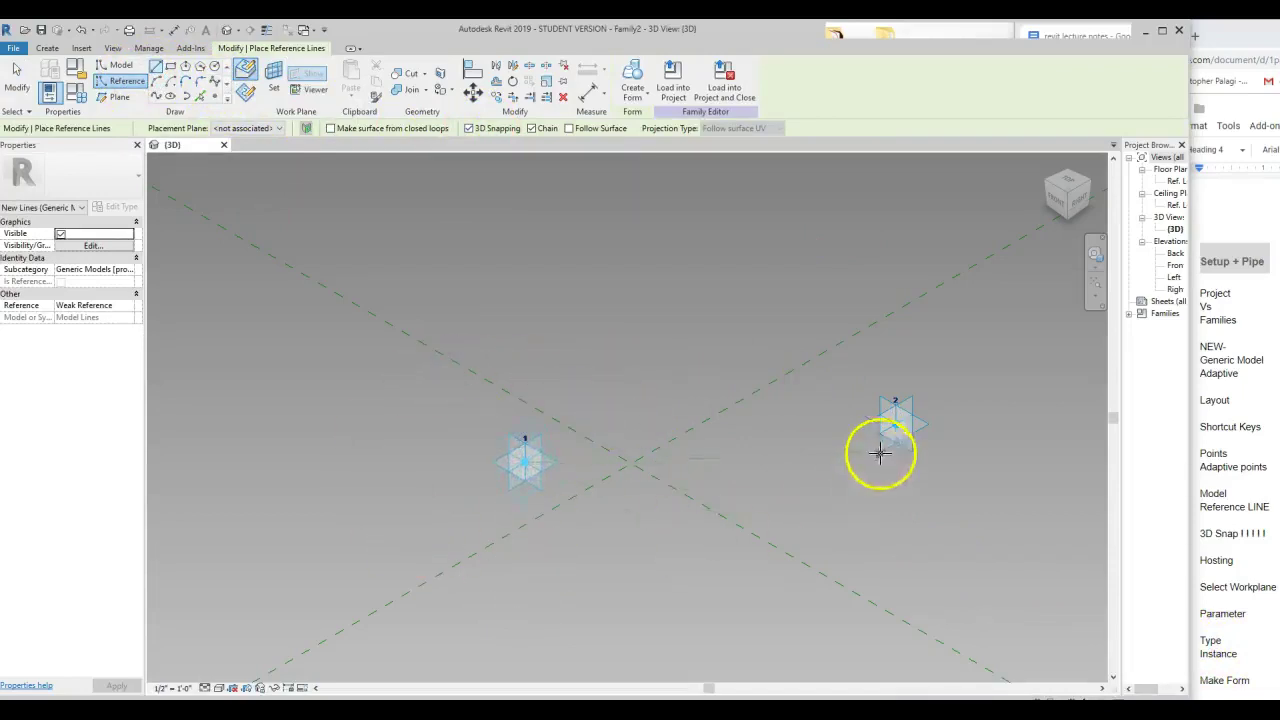
pyautogui.click(895, 422)
pyautogui.click(849, 514)
pyautogui.press('Escape')
pyautogui.press('Escape')
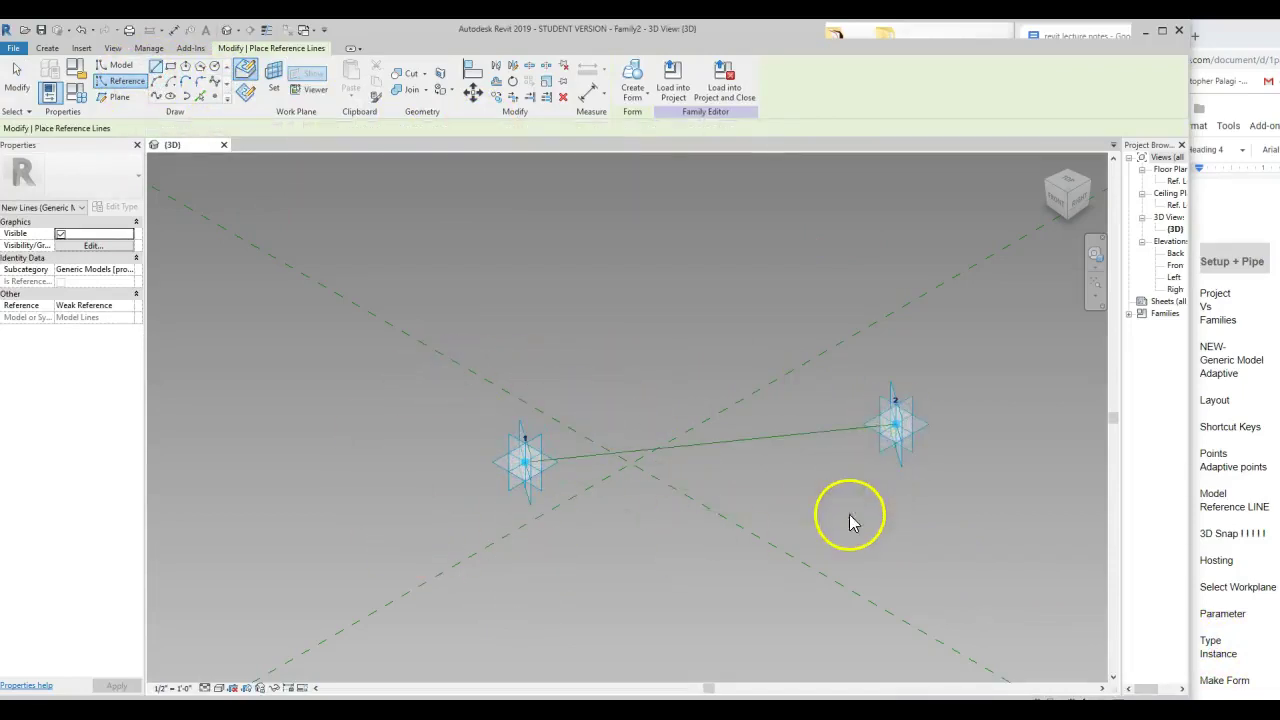
# Move adaptive point 2 along its red axis to about 17'-9" and 14'-10" from the reference planes.
pyautogui.click(837, 440)
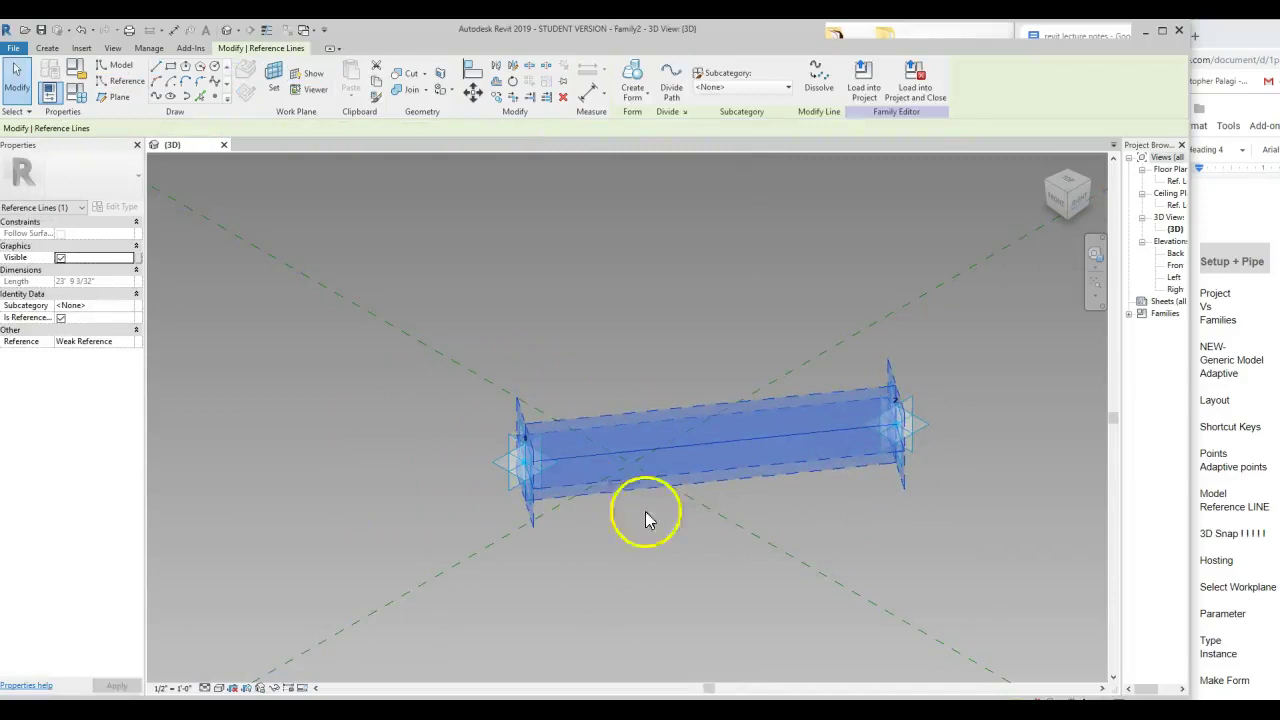
pyautogui.click(910, 432)
pyautogui.moveTo(925, 444); pyautogui.dragTo(975, 520)
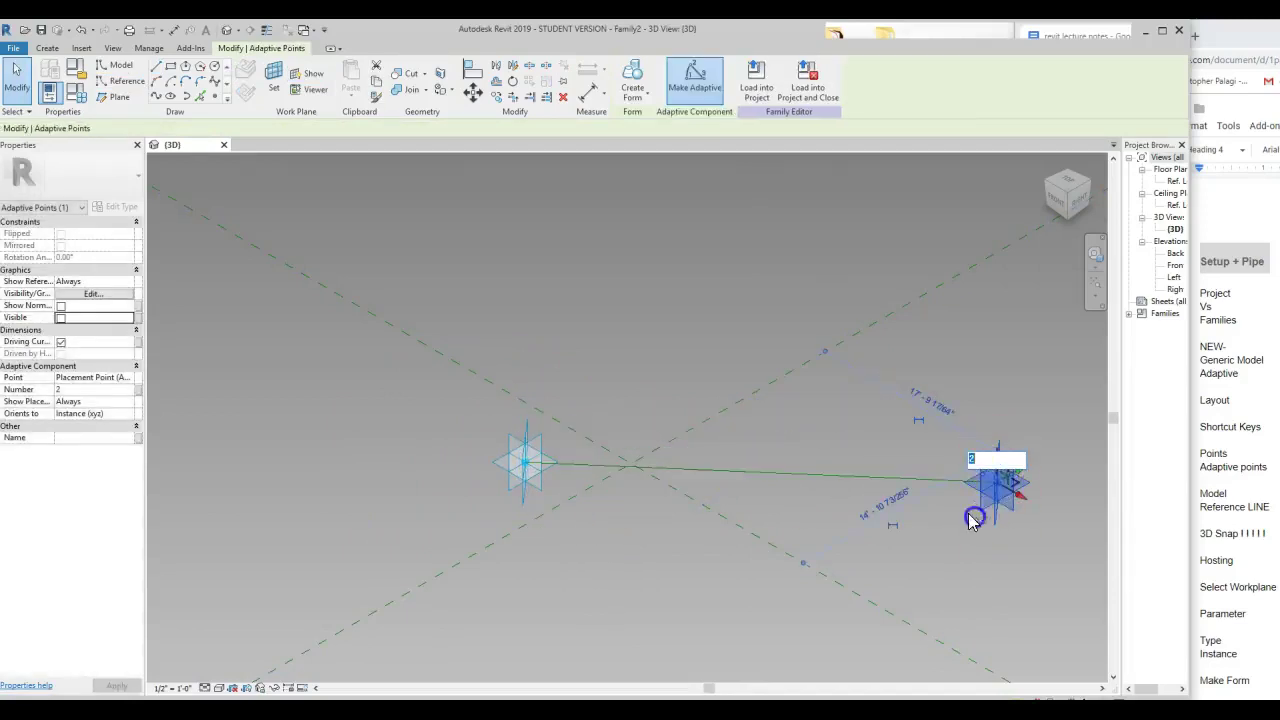
# Examine the work planes along and at both ends of the reference line from several viewing angles.
pyautogui.keyDown('shift'); pyautogui.moveTo(889, 529); pyautogui.dragTo(826, 488, button='middle'); pyautogui.keyUp('shift')
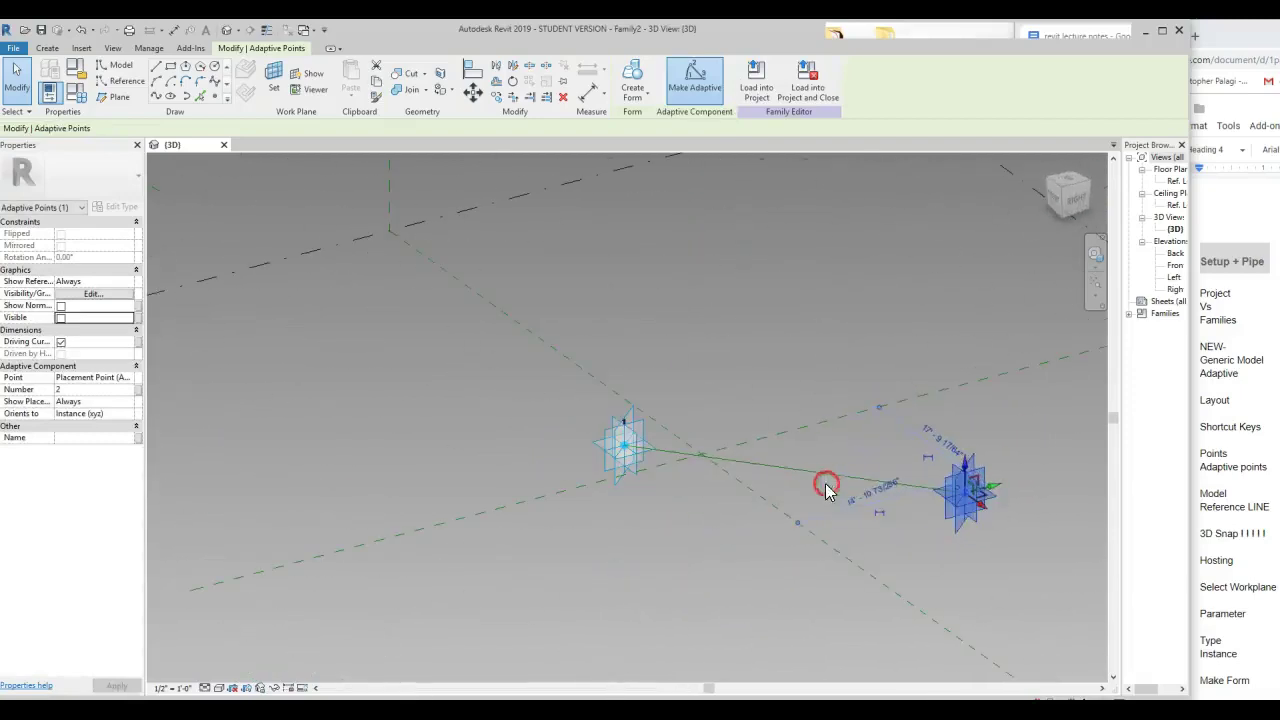
pyautogui.rightClick(740, 515)
pyautogui.click(671, 529)
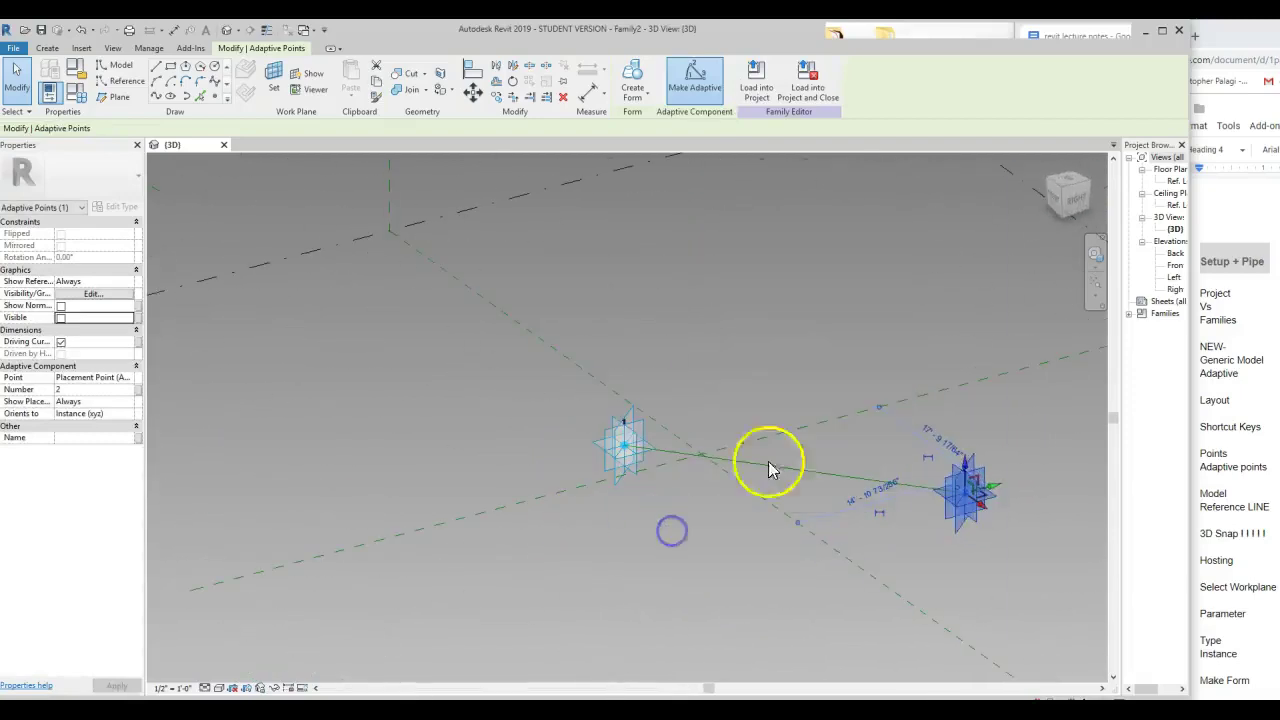
pyautogui.press('Tab')
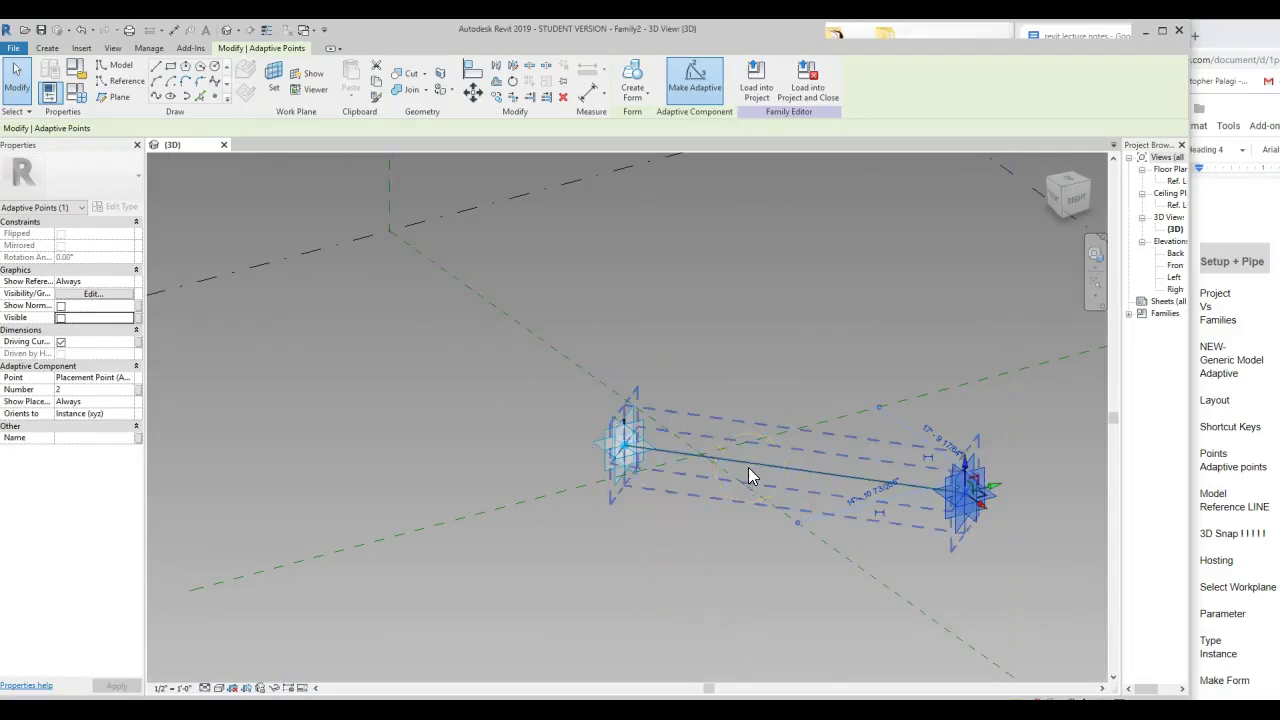
pyautogui.moveTo(758, 460)
pyautogui.keyDown('shift'); pyautogui.mouseDown(button='middle')
pyautogui.moveTo(852, 452)
pyautogui.moveTo(614, 416)
pyautogui.moveTo(832, 540)
pyautogui.moveTo(1037, 454)
pyautogui.moveTo(918, 426)
pyautogui.moveTo(847, 465)
pyautogui.mouseUp(button='middle'); pyautogui.keyUp('shift')
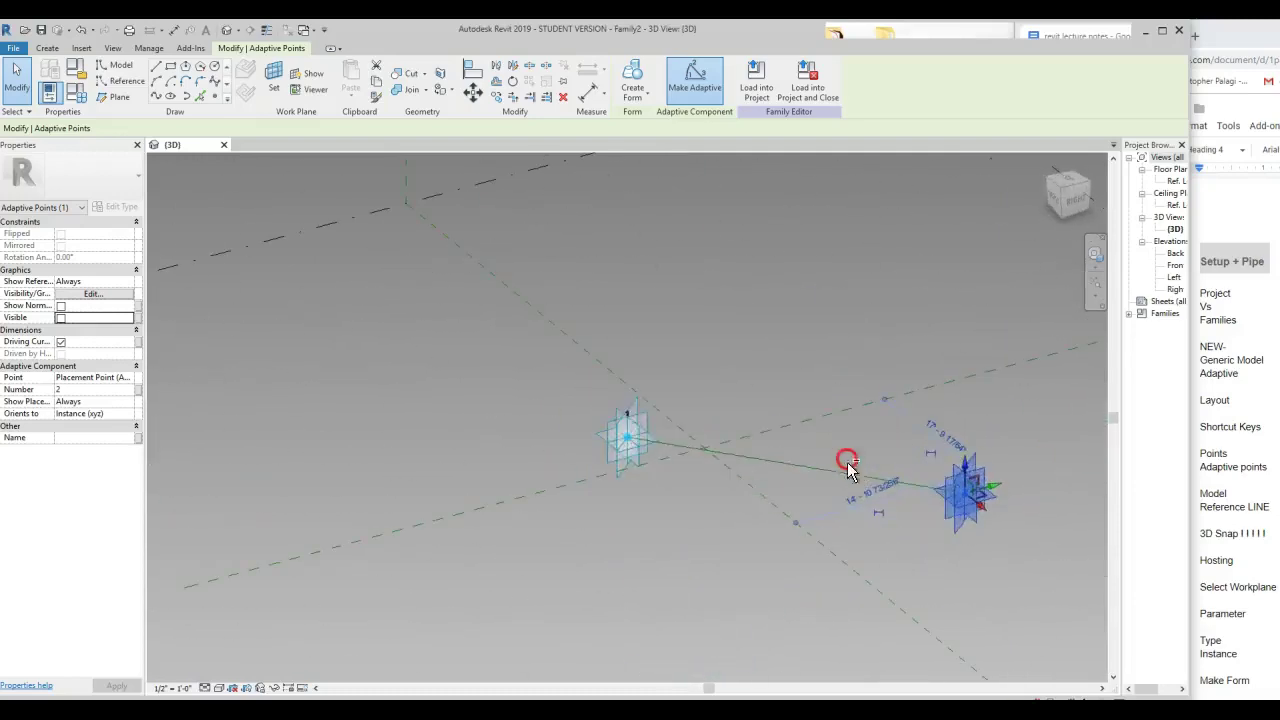
pyautogui.click(838, 479)
pyautogui.keyDown('shift'); pyautogui.moveTo(606, 534); pyautogui.dragTo(737, 574, button='middle'); pyautogui.keyUp('shift')
pyautogui.click(563, 511)
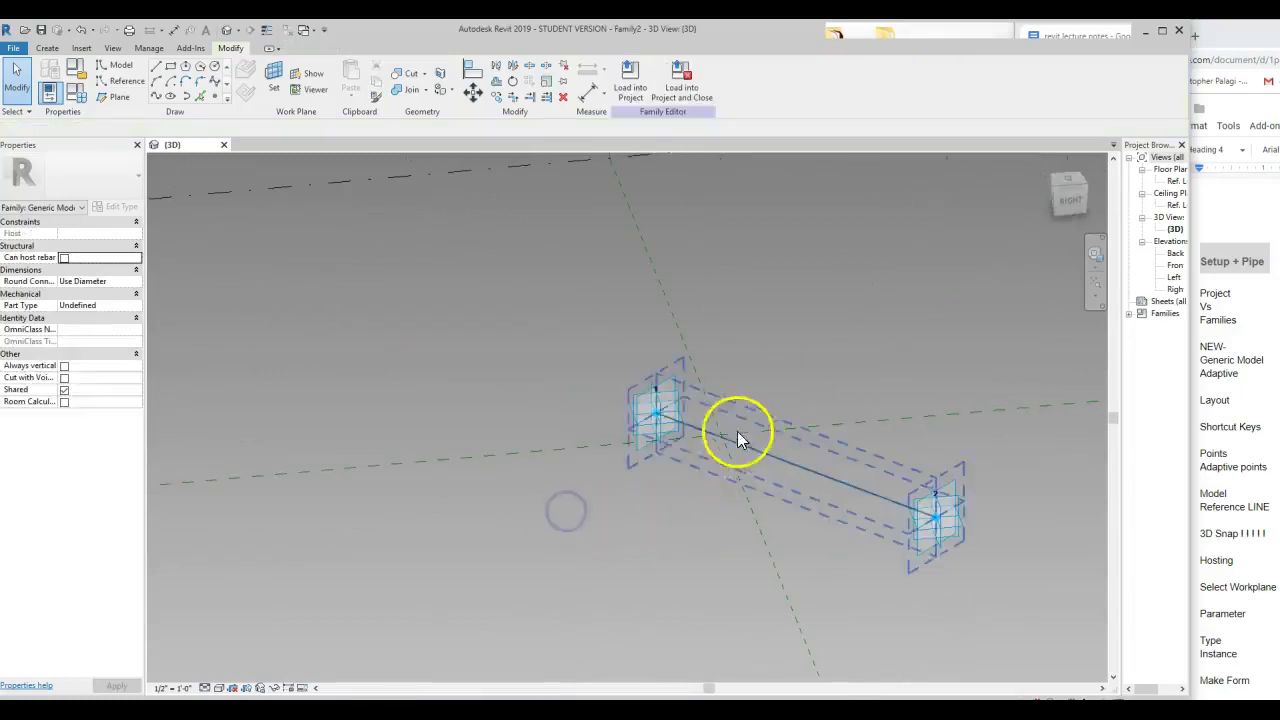
# Dissolve the reference line between the two adaptive points.
pyautogui.click(559, 393)
pyautogui.click(785, 466)
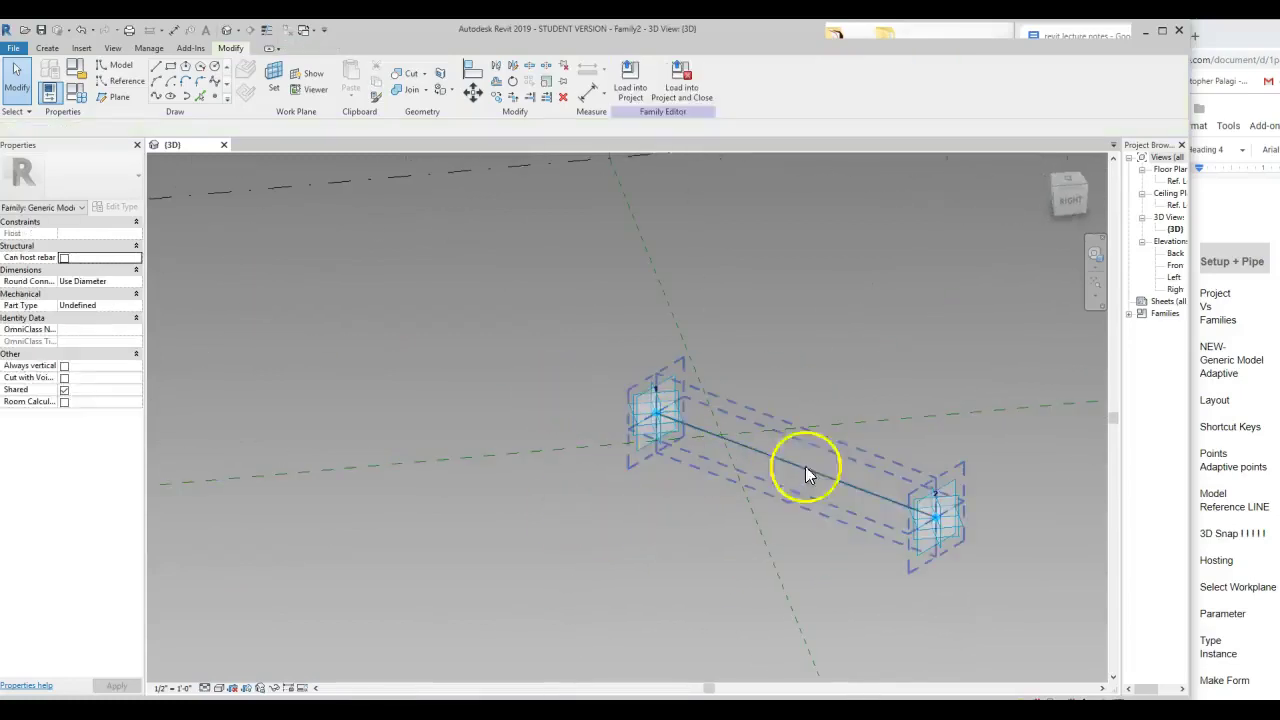
pyautogui.click(817, 471)
pyautogui.click(818, 75)
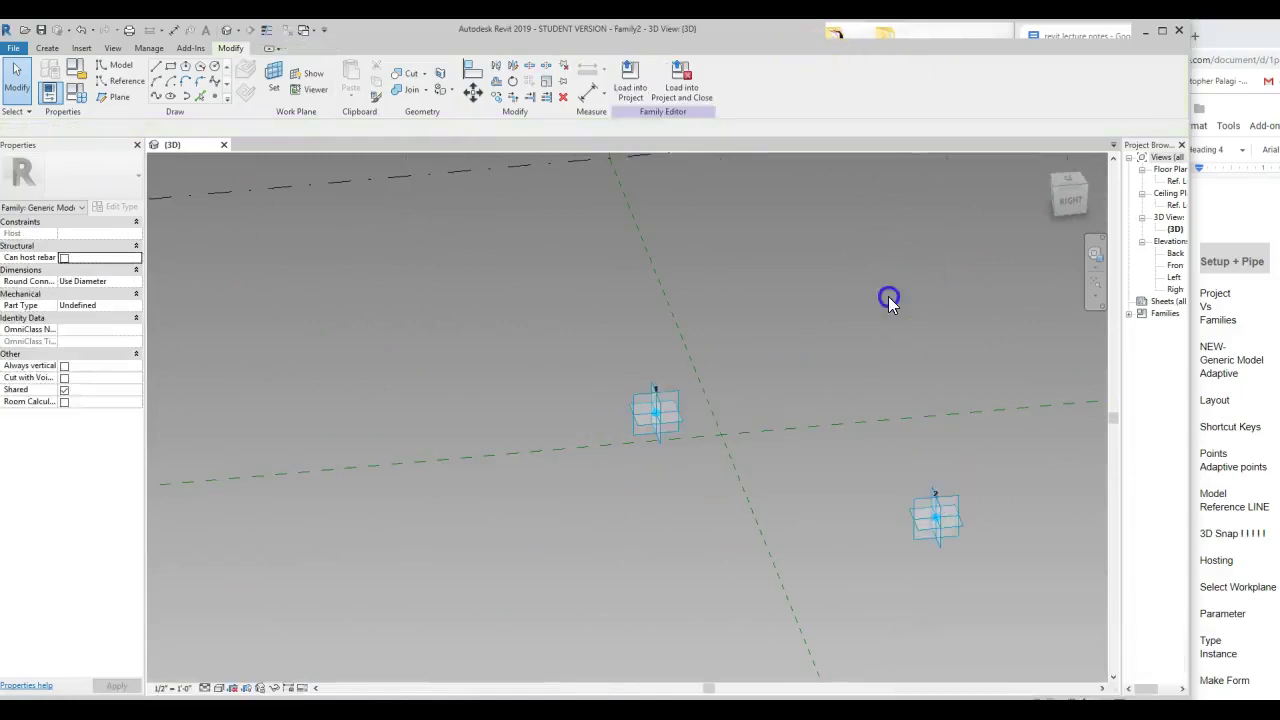
# Draw a model line from adaptive point 1 to adaptive point 2 with 3D Snapping on.
pyautogui.click(114, 65)
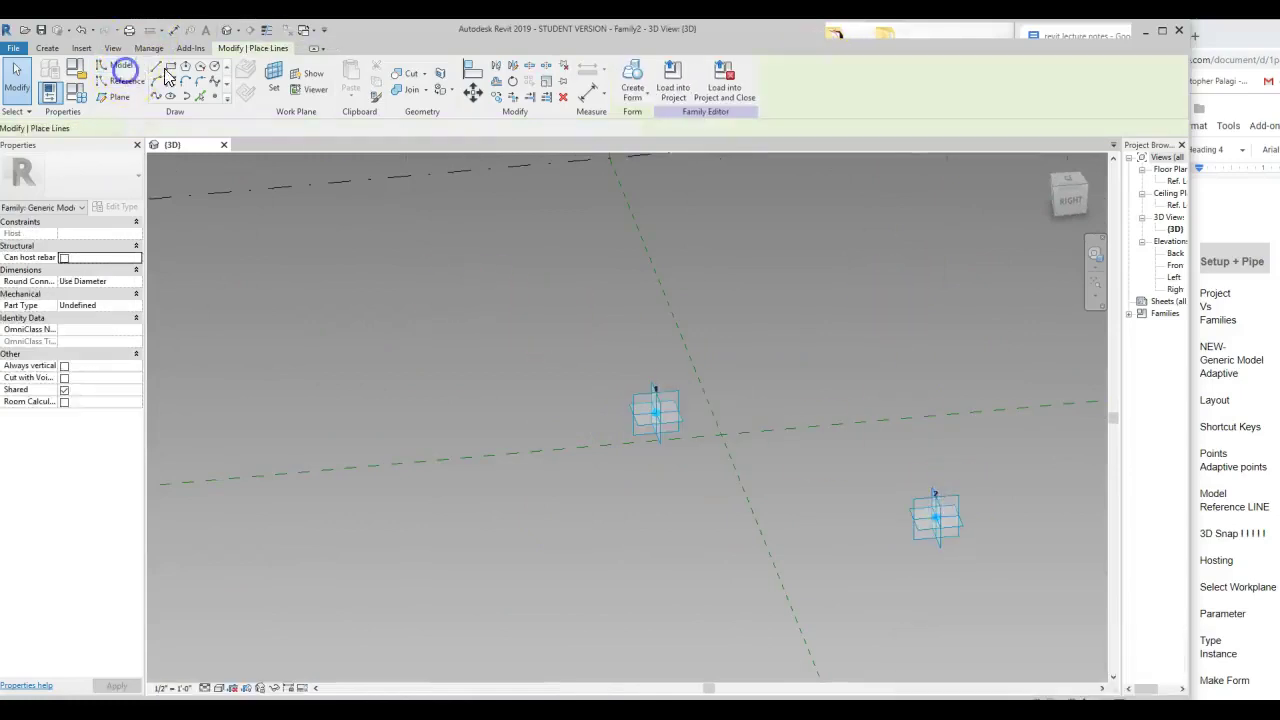
pyautogui.click(655, 410)
pyautogui.click(935, 515)
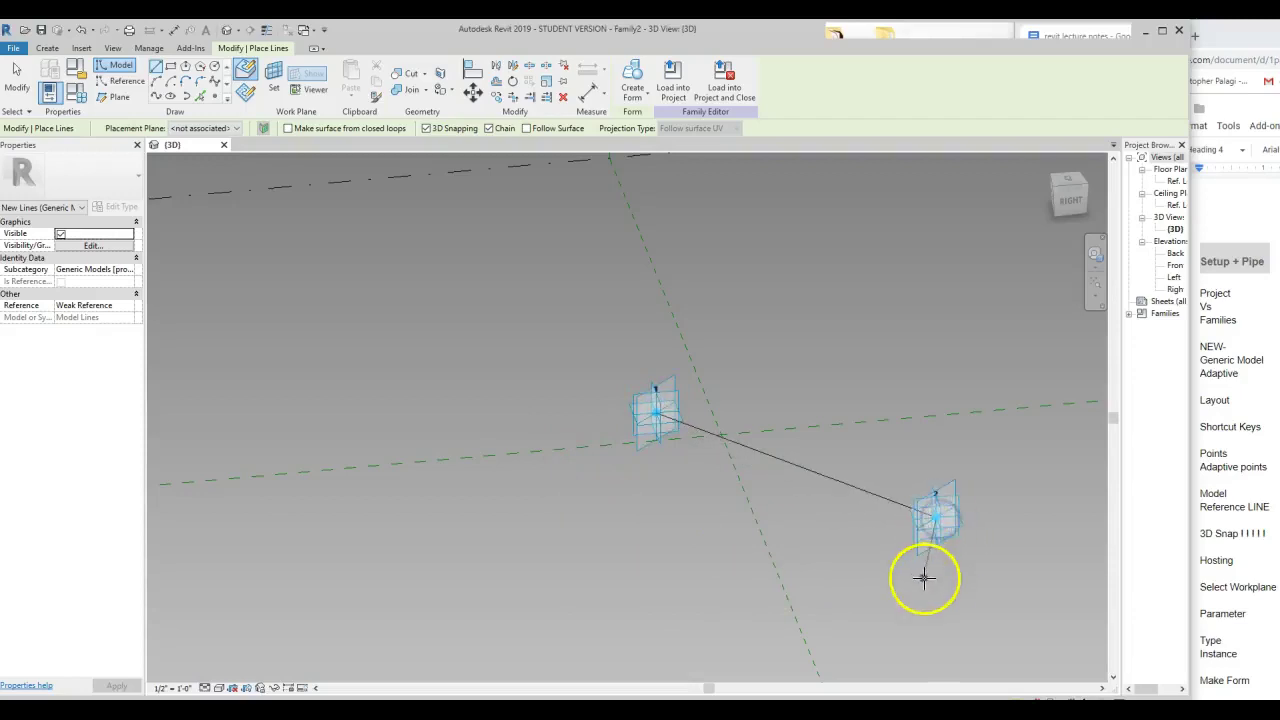
pyautogui.press('Escape')
pyautogui.press('Escape')
# Move adaptive point 2 along its green axis toward the nearby reference plane to test how the model line follows.
pyautogui.click(930, 522)
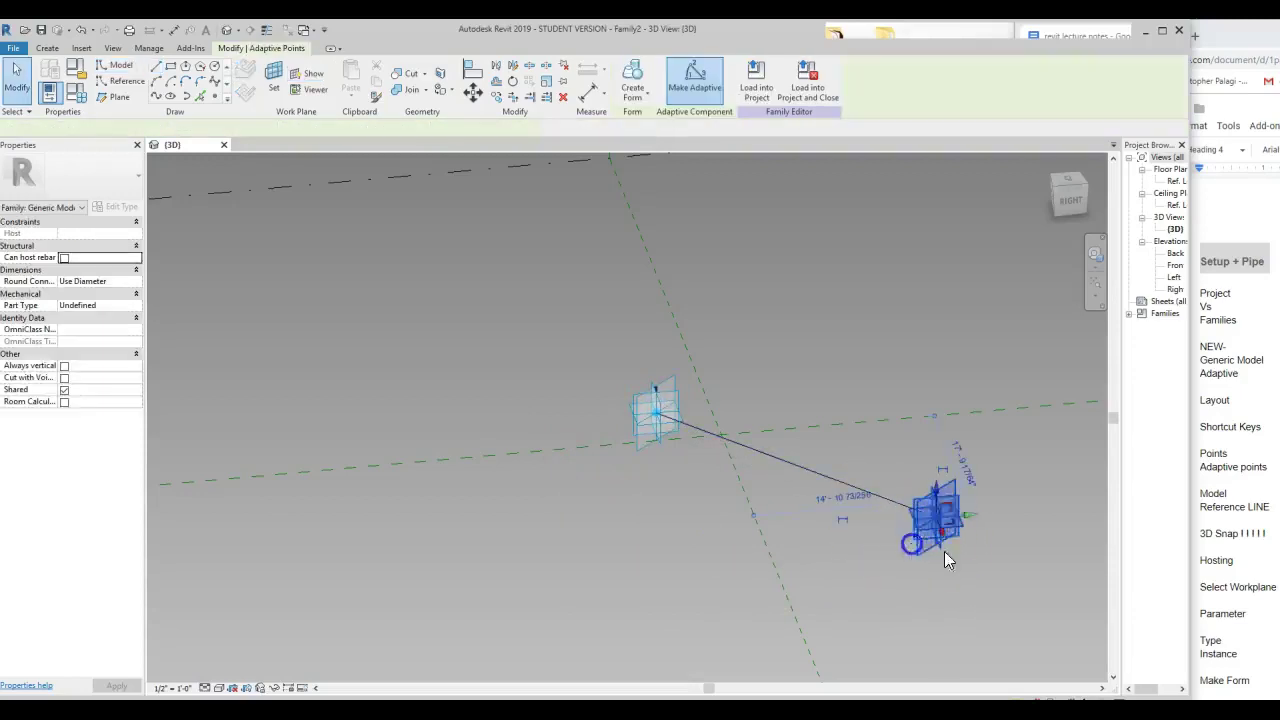
pyautogui.moveTo(973, 525); pyautogui.dragTo(872, 563)
pyautogui.click(698, 477)
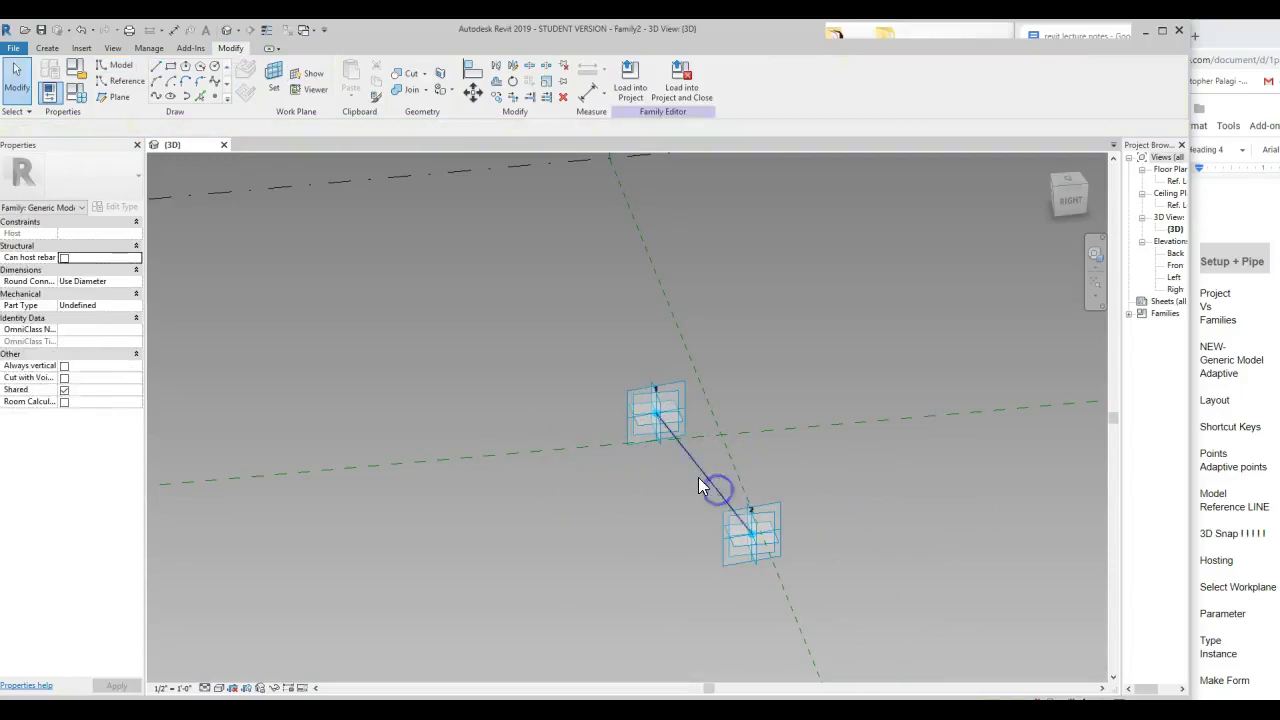
# Convert the model line between the two adaptive points to a reference line by enabling Is Reference Line.
pyautogui.click(686, 471)
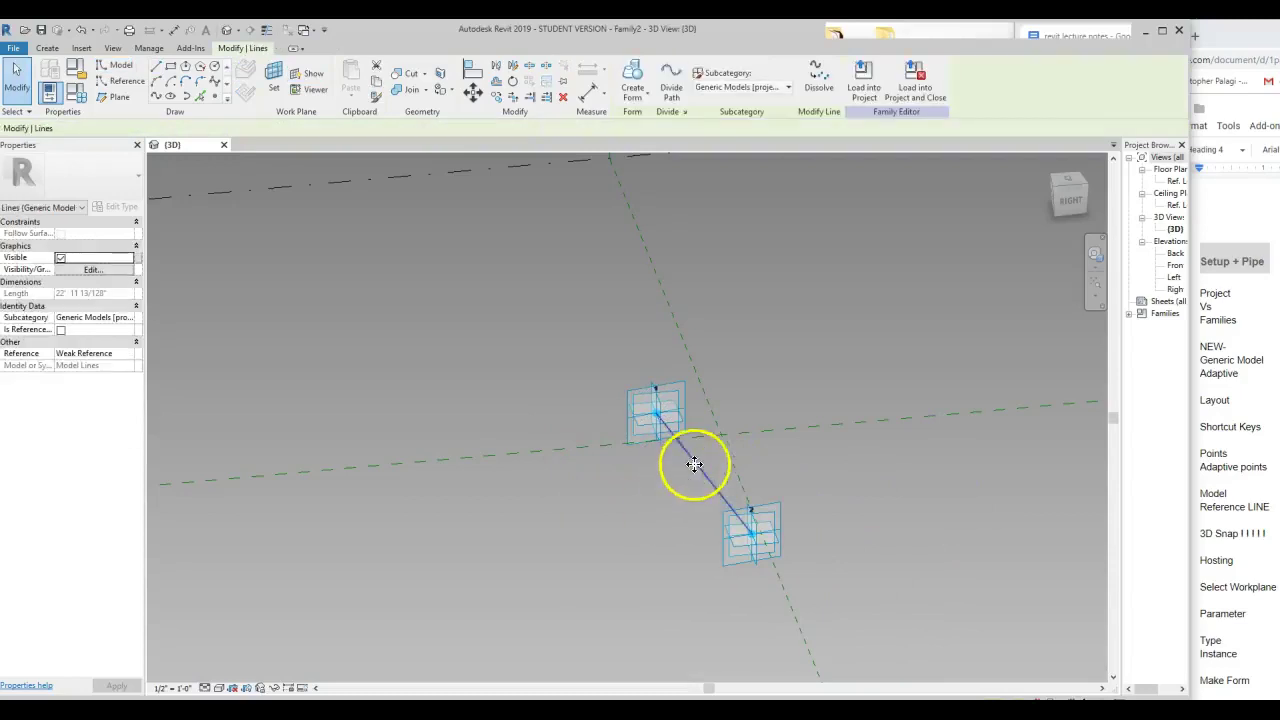
pyautogui.click(694, 466)
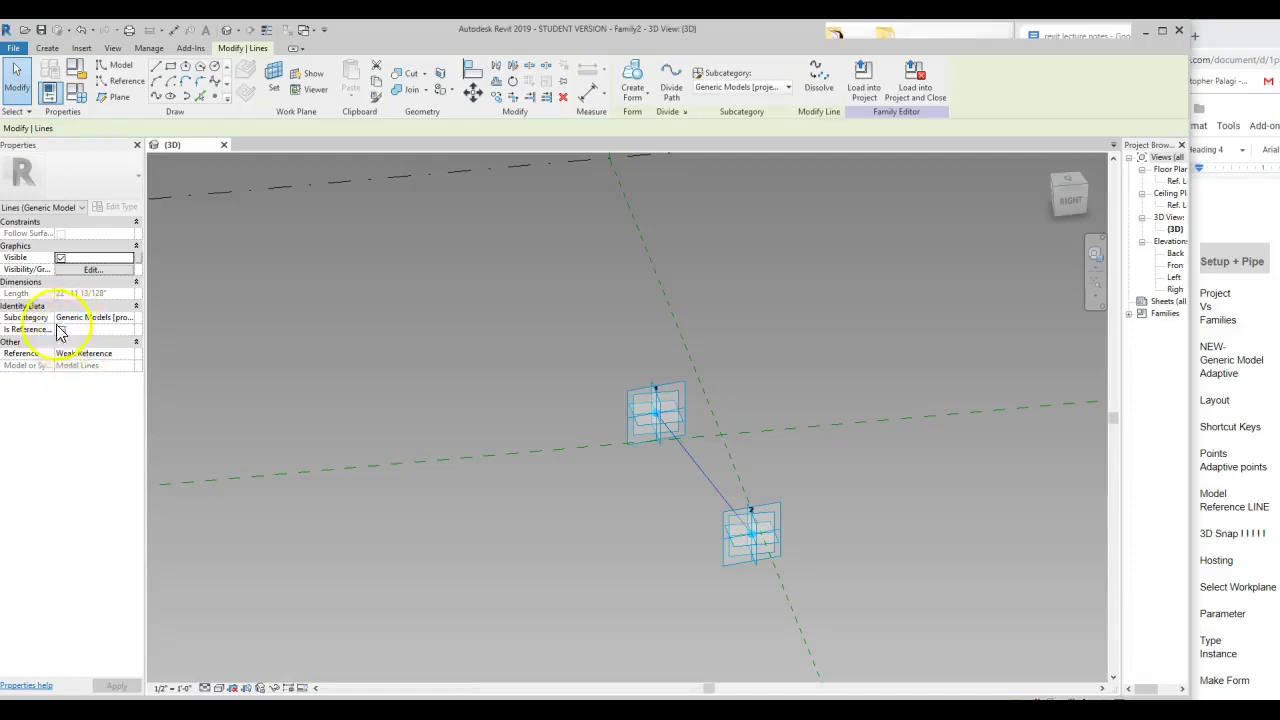
pyautogui.click(62, 330)
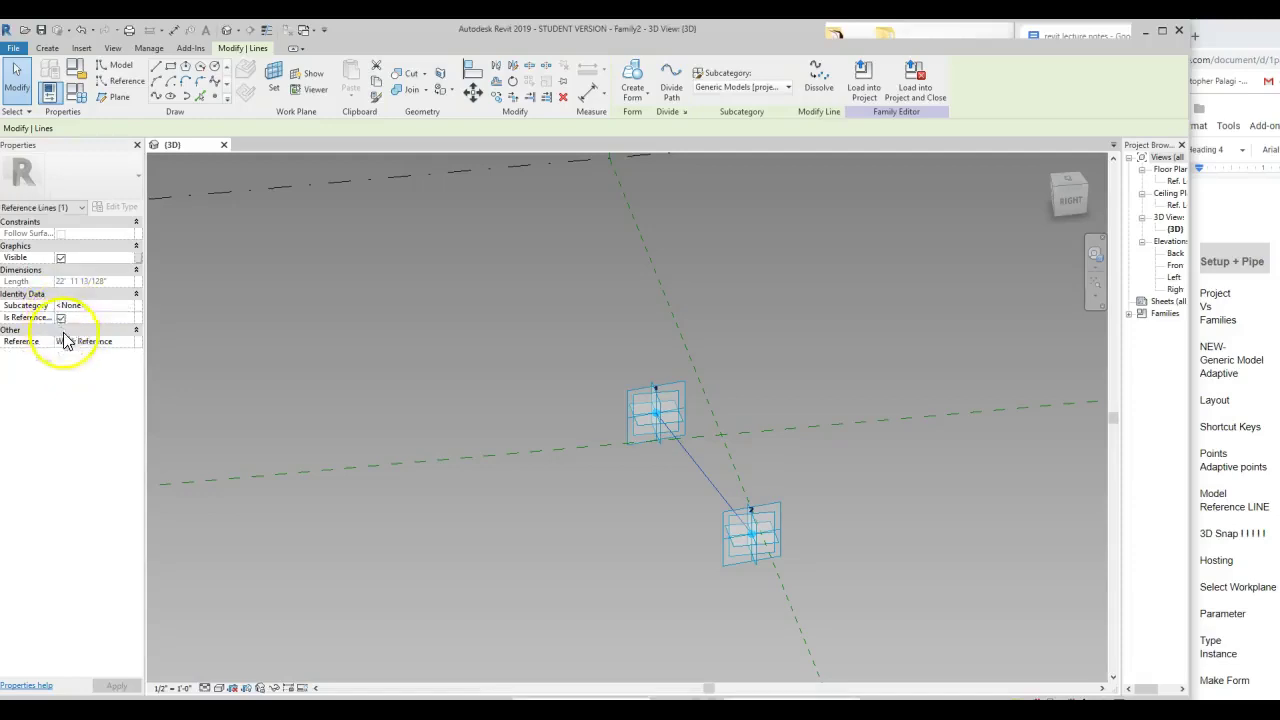
pyautogui.click(511, 538)
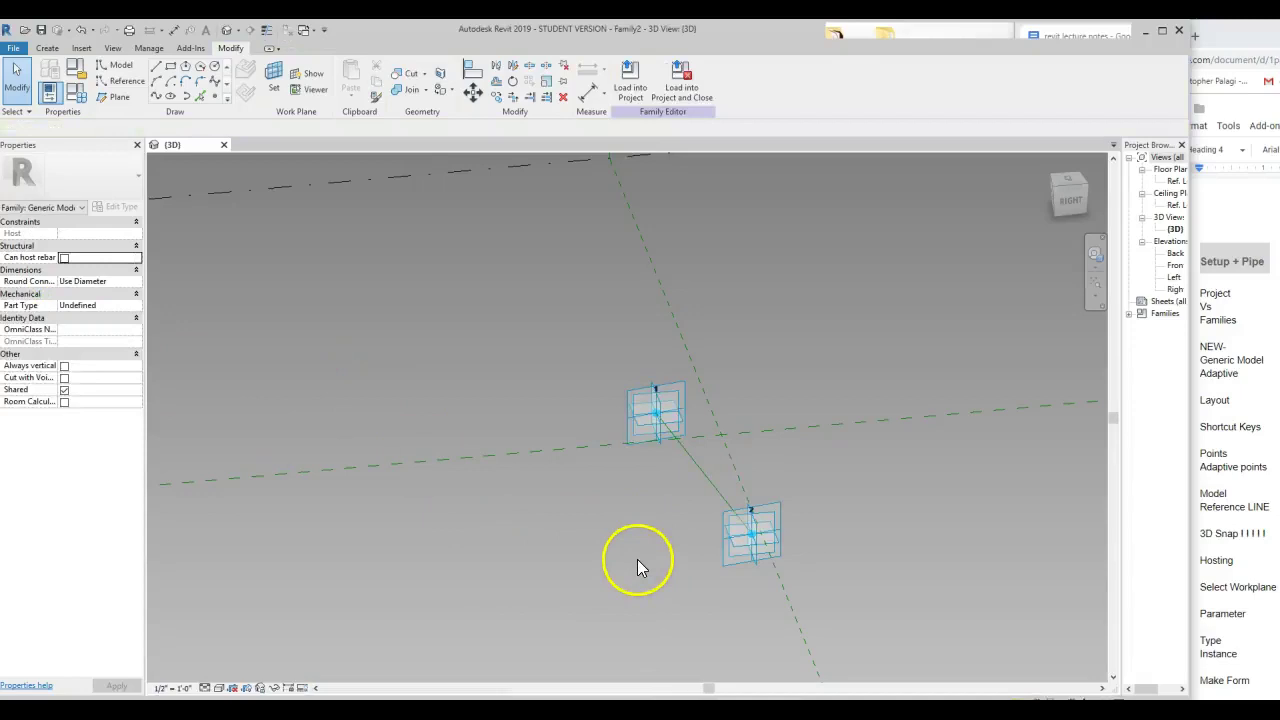
# Move adaptive point 2 along its green axis away from the reference plane, stretching the reference line.
pyautogui.click(735, 558)
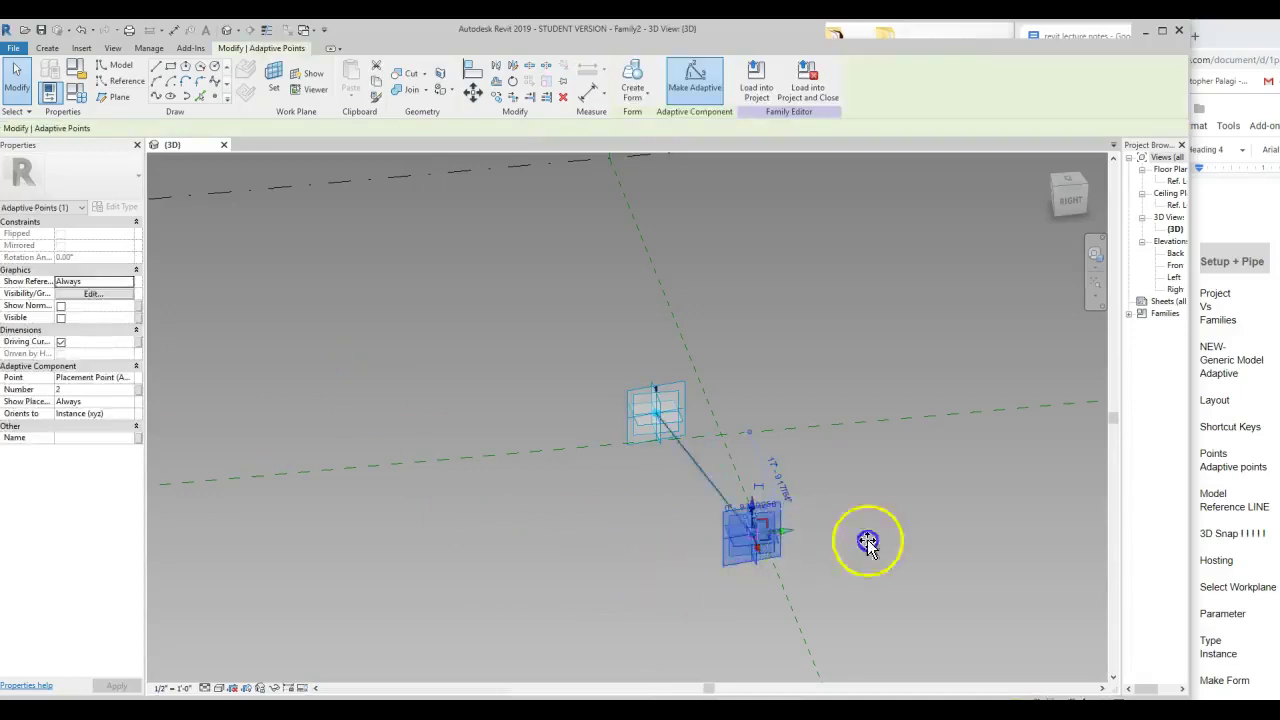
pyautogui.moveTo(810, 535); pyautogui.dragTo(929, 551)
pyautogui.click(900, 543)
pyautogui.keyDown('shift'); pyautogui.moveTo(823, 571); pyautogui.dragTo(737, 534, button='middle'); pyautogui.keyUp('shift')
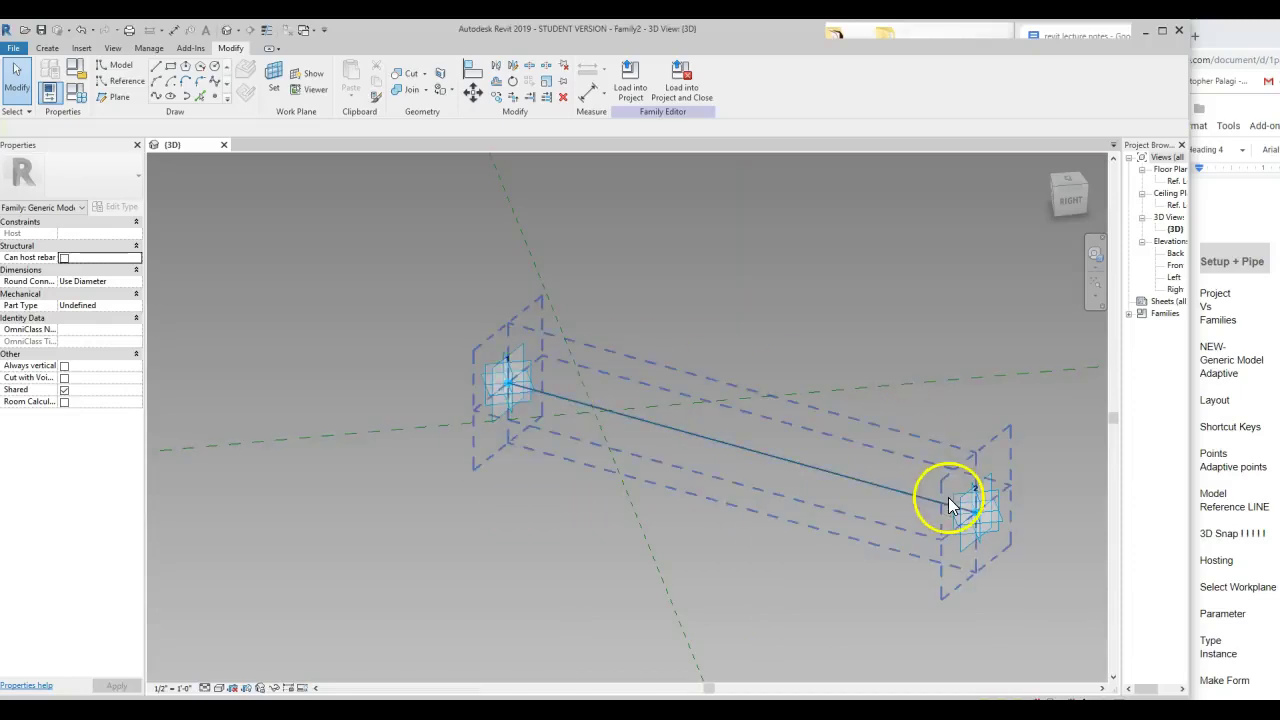
# Place one reference point on the reference line near adaptive point 1 and another just off the line.
pyautogui.click(210, 91)
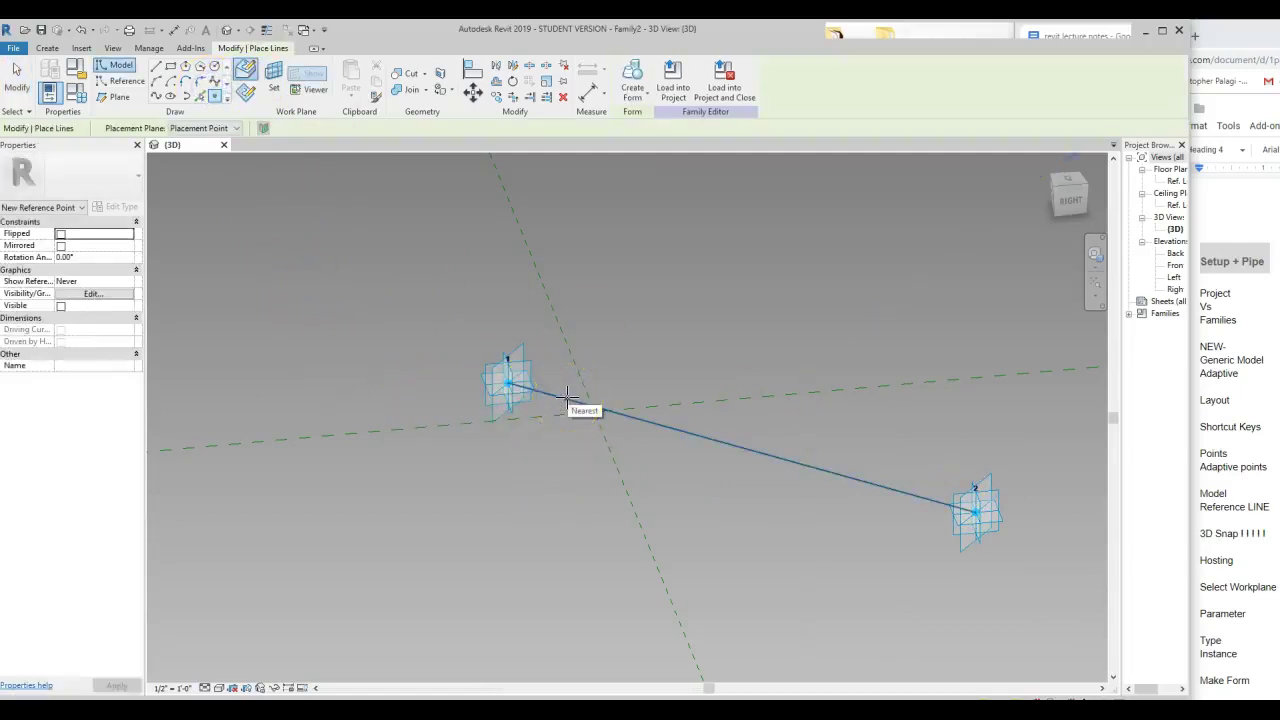
pyautogui.click(568, 398)
pyautogui.click(574, 477)
pyautogui.click(566, 422)
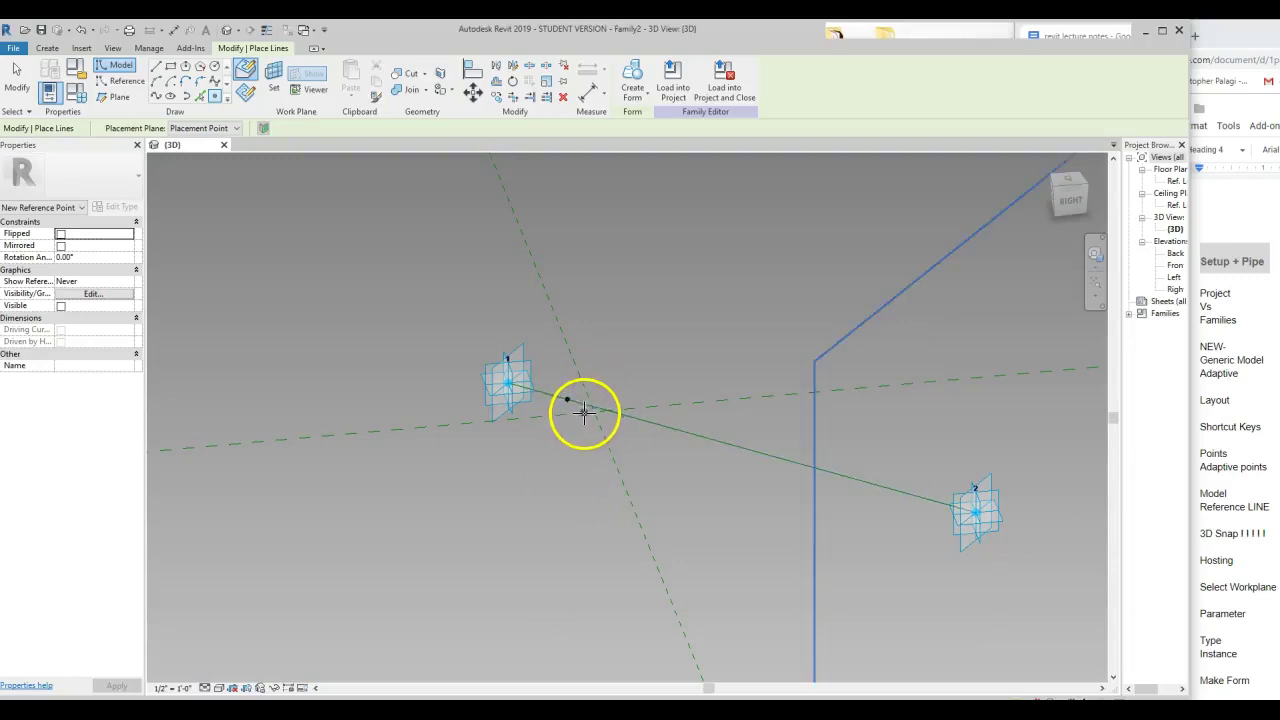
pyautogui.click(584, 413)
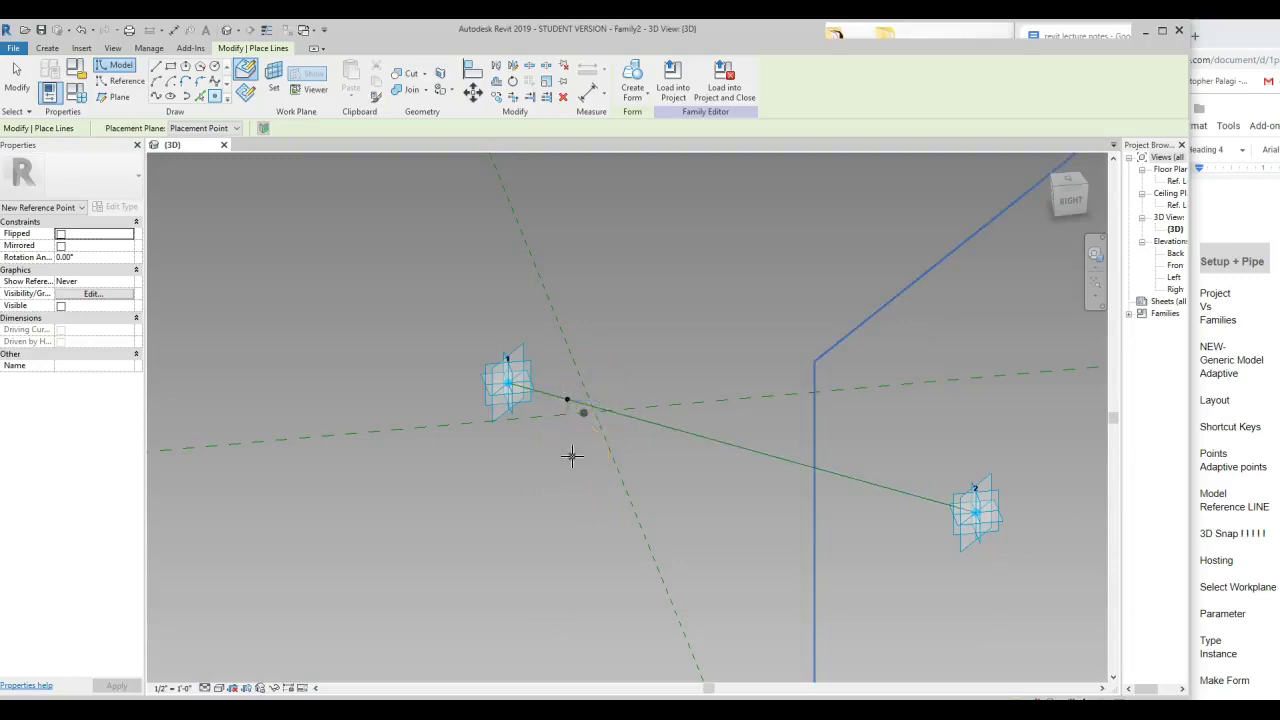
pyautogui.press('Escape')
pyautogui.press('Escape')
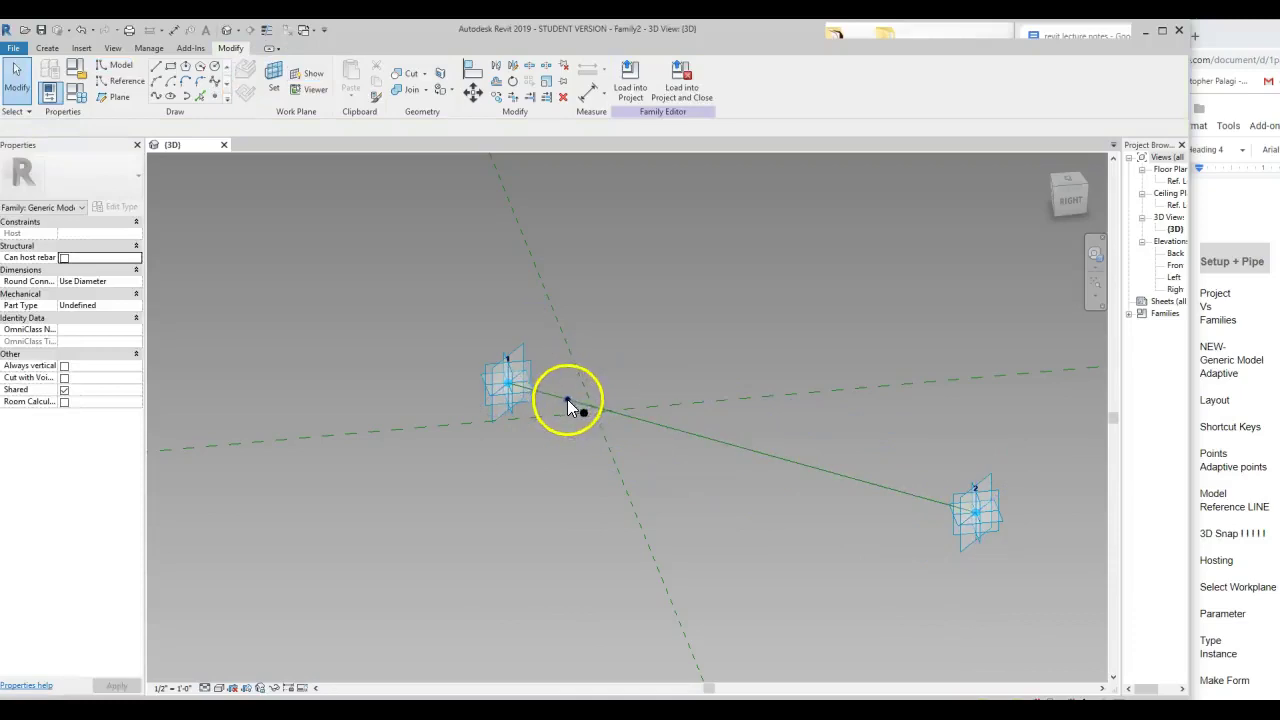
# Shift the off-line reference point to an offset of about 1'-11" and compare it with the point hosted on the line.
pyautogui.click(584, 413)
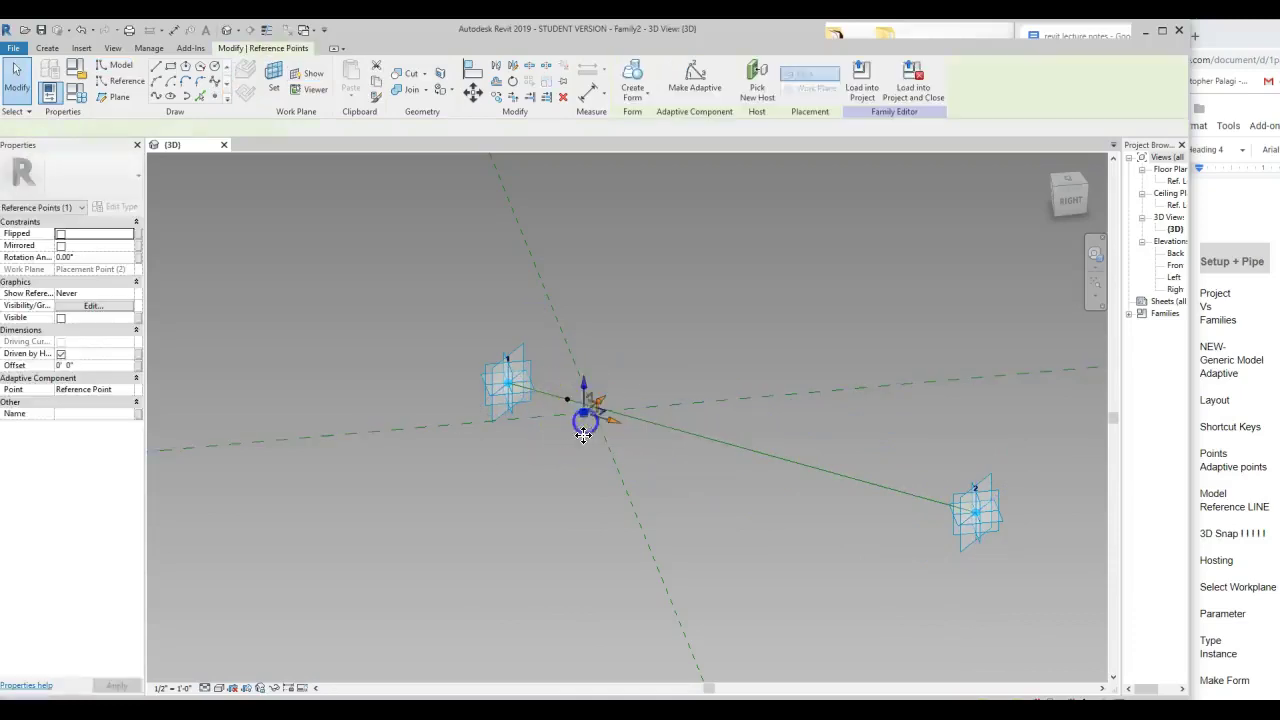
pyautogui.click(588, 414)
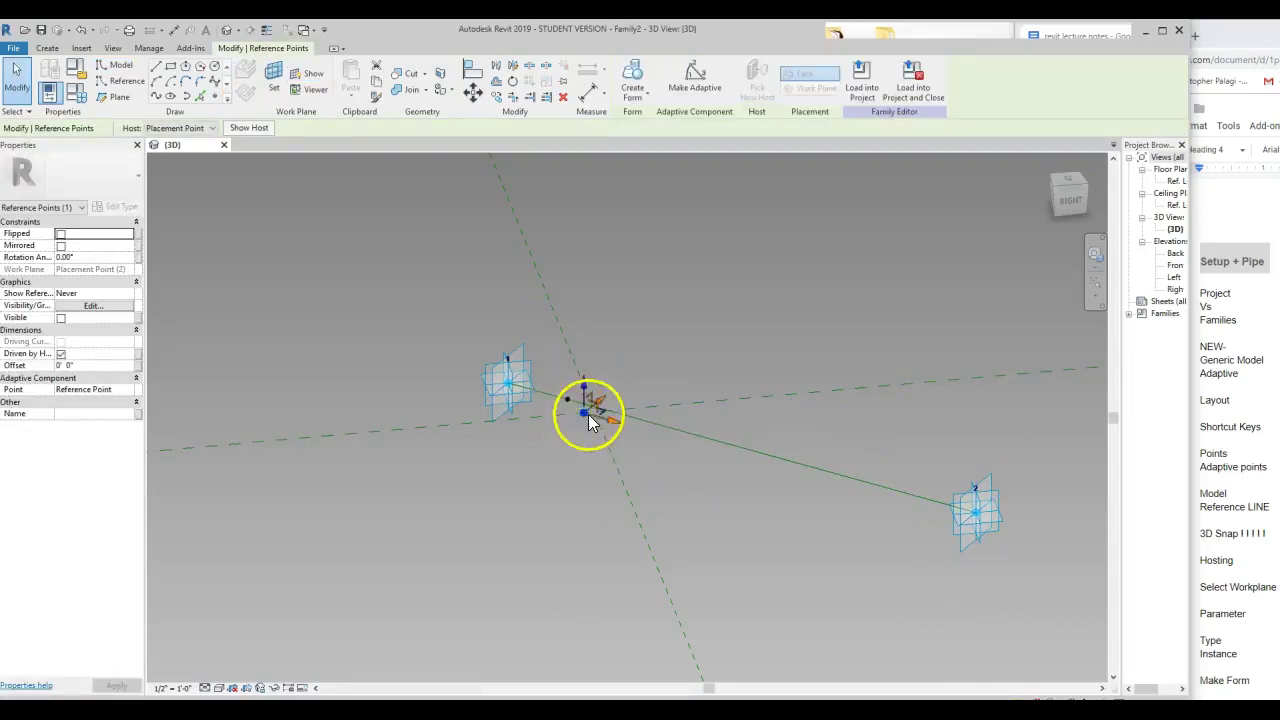
pyautogui.click(587, 459)
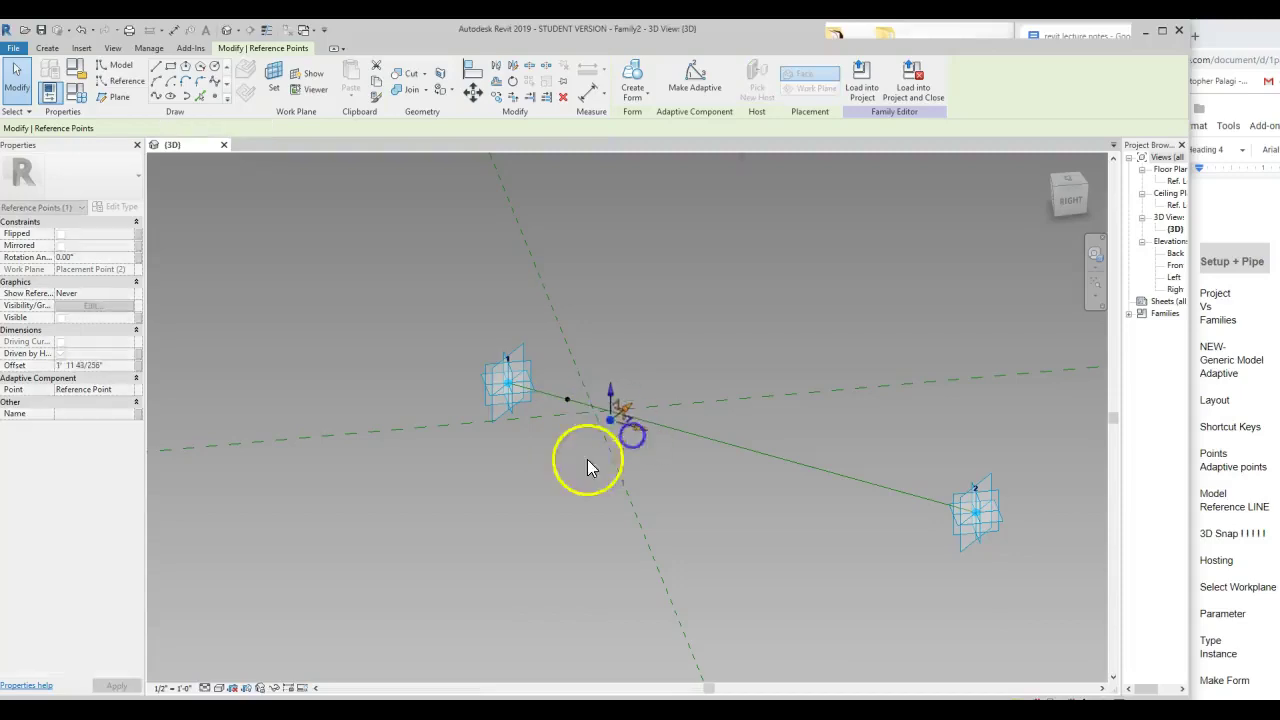
pyautogui.click(564, 400)
pyautogui.click(582, 401)
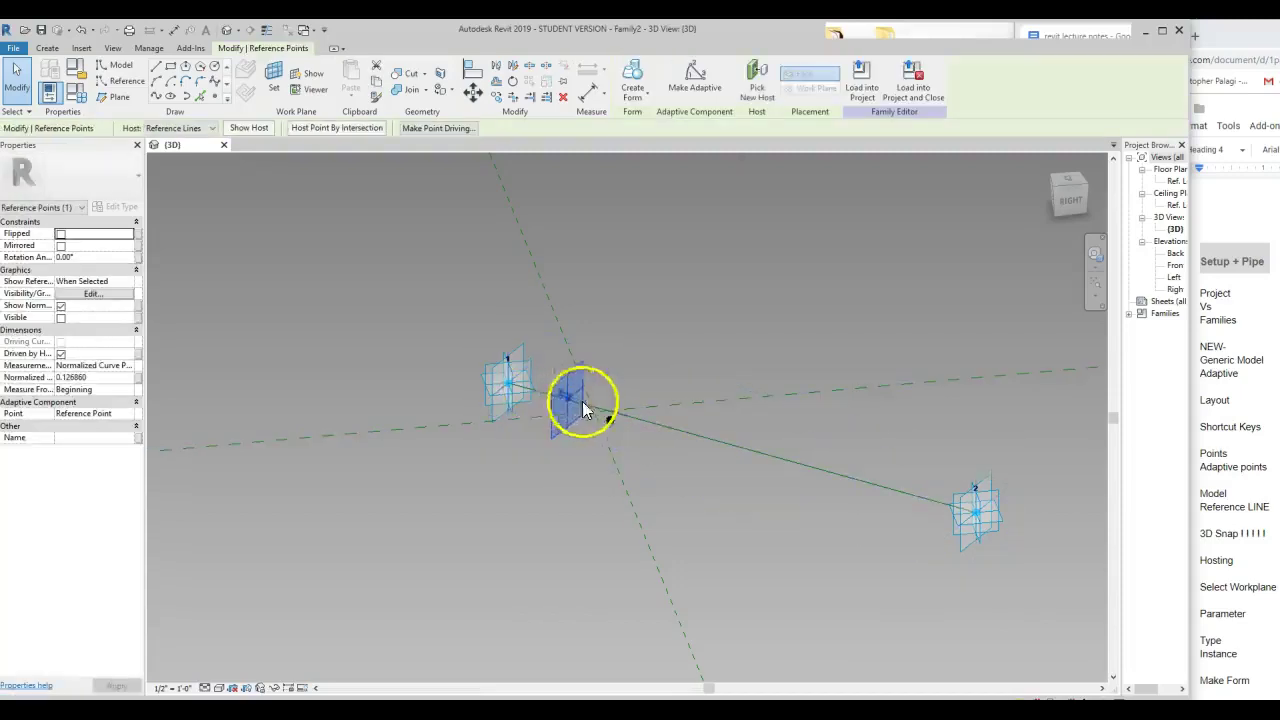
pyautogui.click(620, 431)
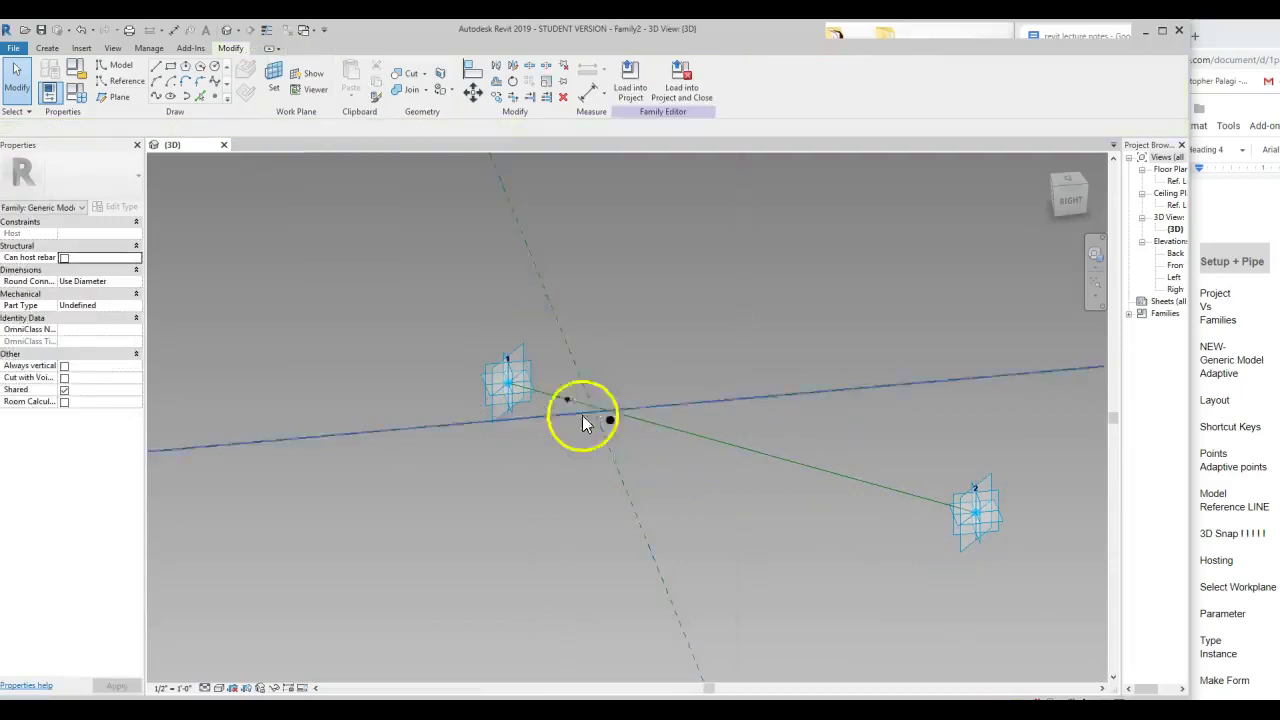
# Delete the reference point that lies off the reference line.
pyautogui.click(609, 420)
pyautogui.press('Delete')
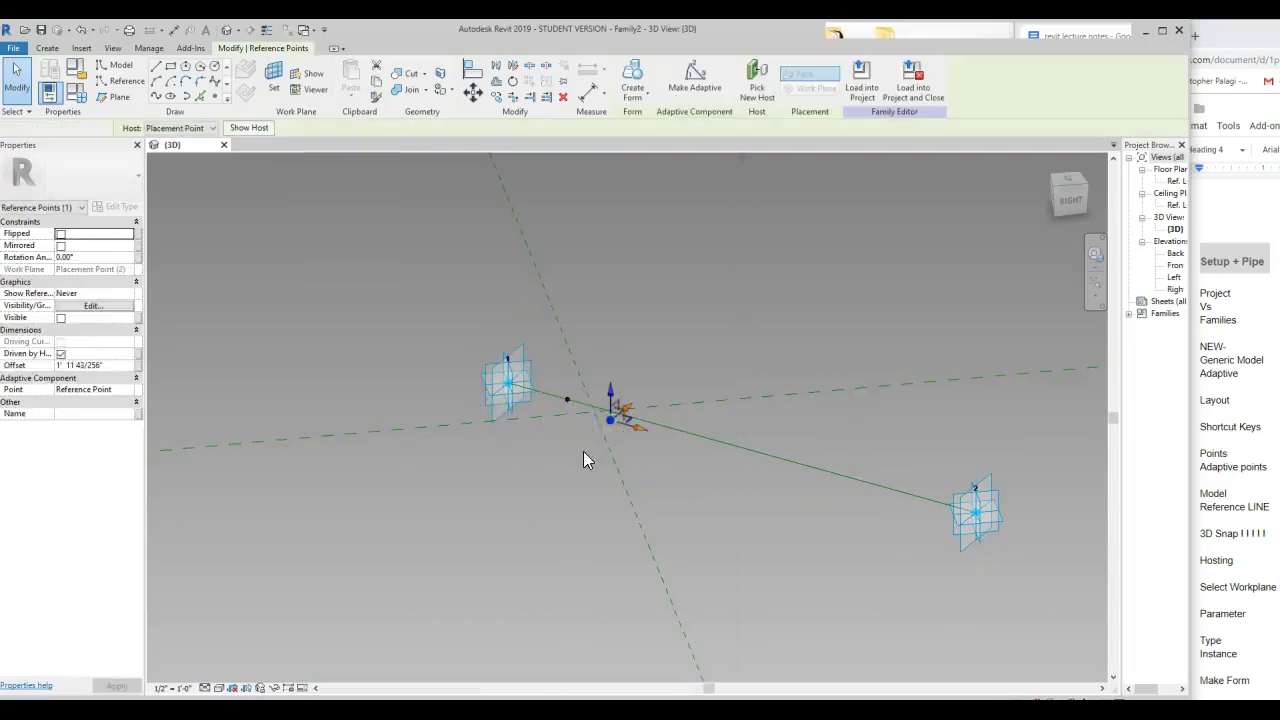
pyautogui.click(533, 470)
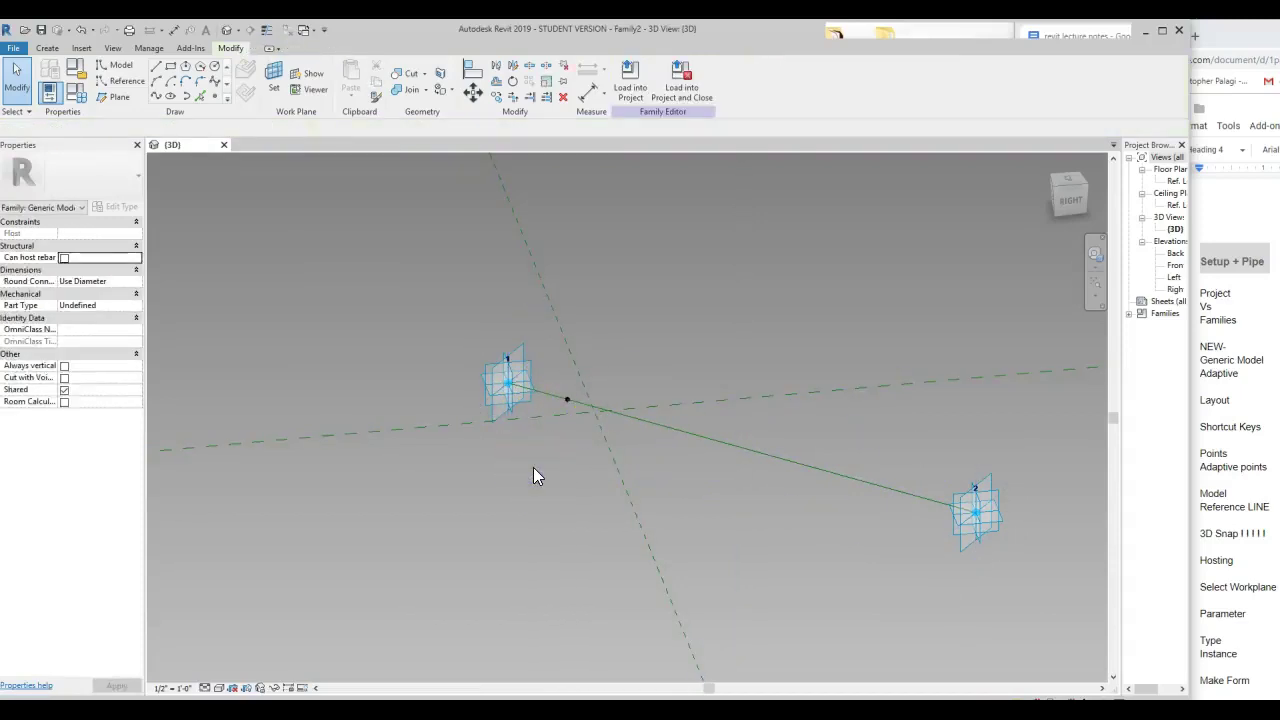
# Set the hosted reference point's measurement type to Segment Length with a segment length of 2' 0".
pyautogui.click(567, 401)
pyautogui.click(86, 390)
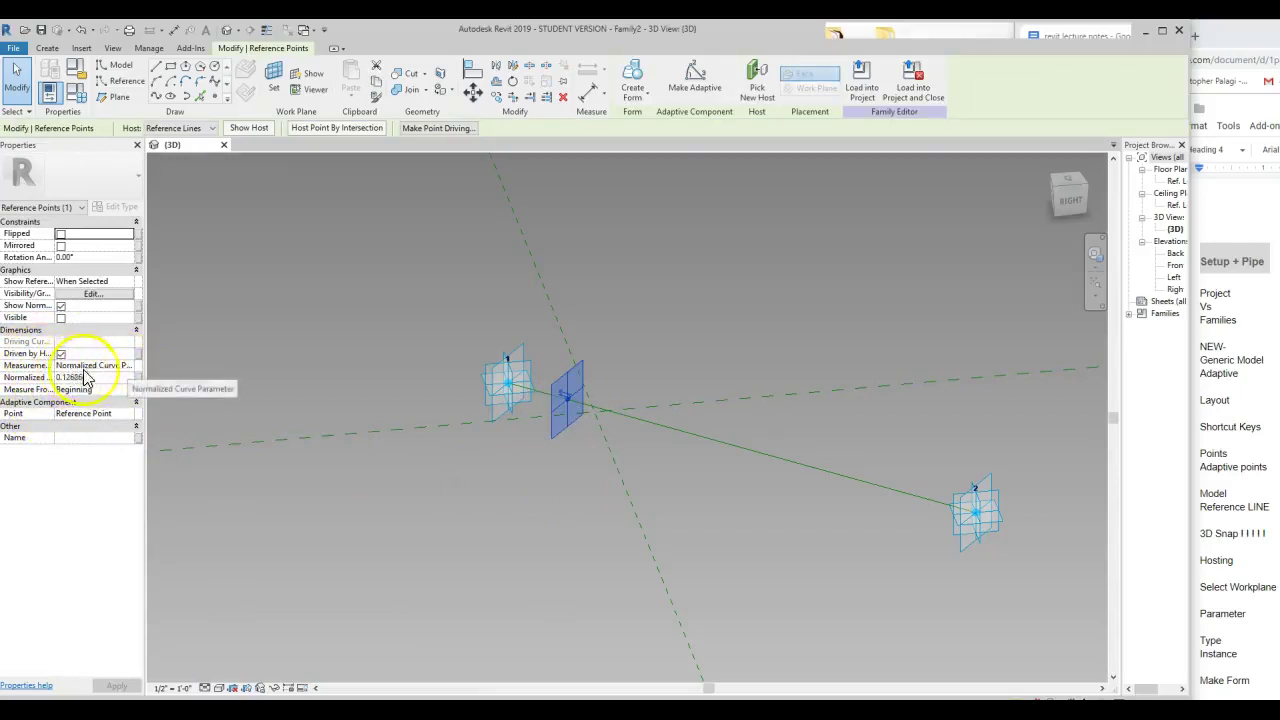
pyautogui.click(125, 368)
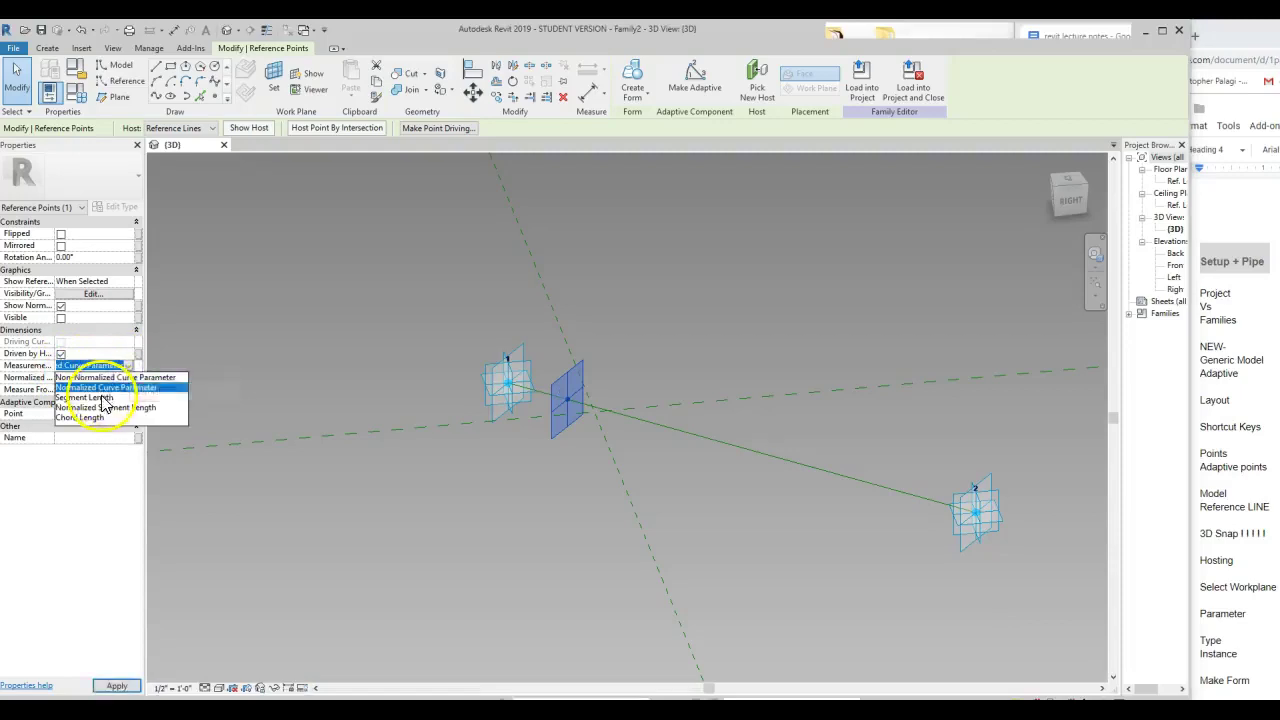
pyautogui.click(103, 400)
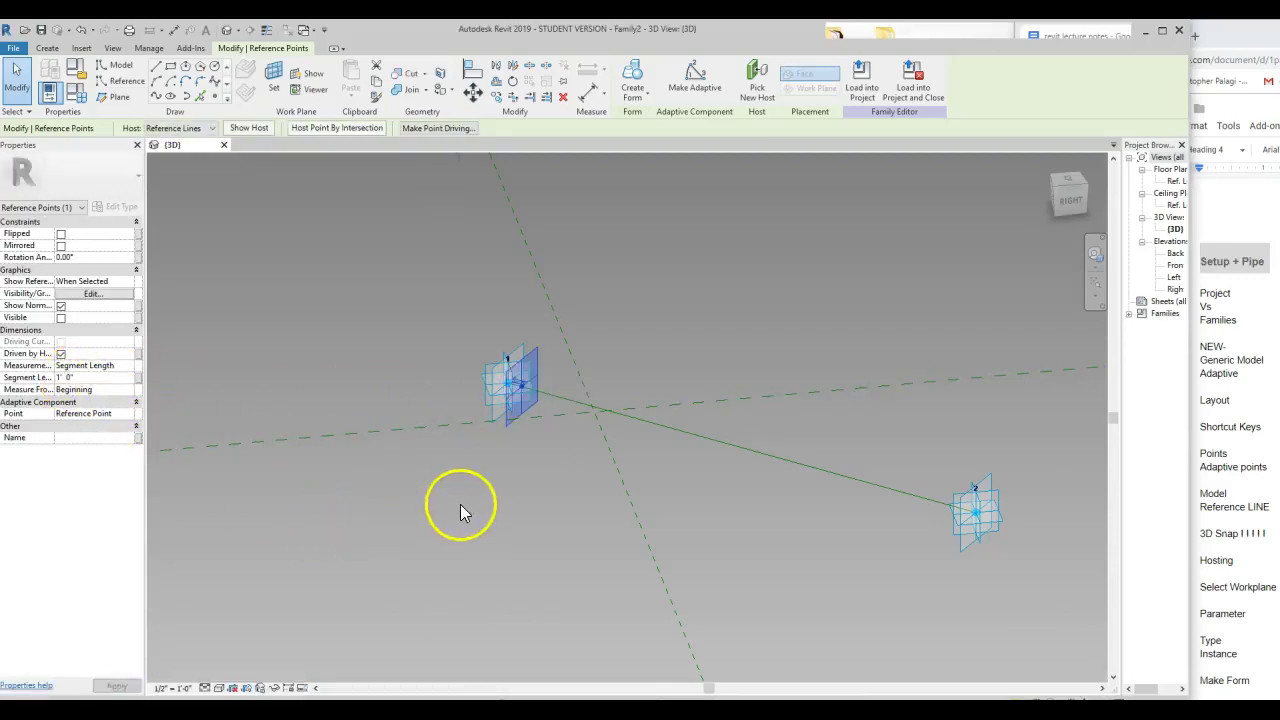
pyautogui.click(374, 529)
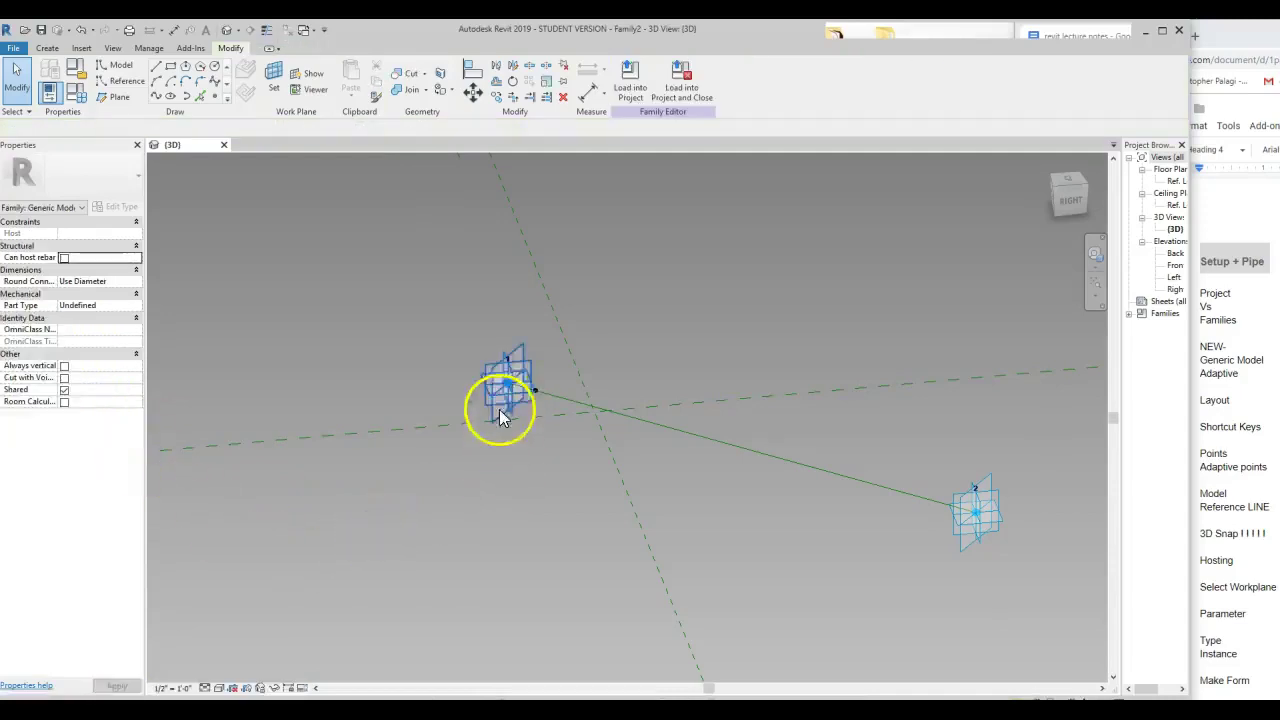
# Review the measurement type options available for the reference point hosted near adaptive point 1.
pyautogui.click(536, 393)
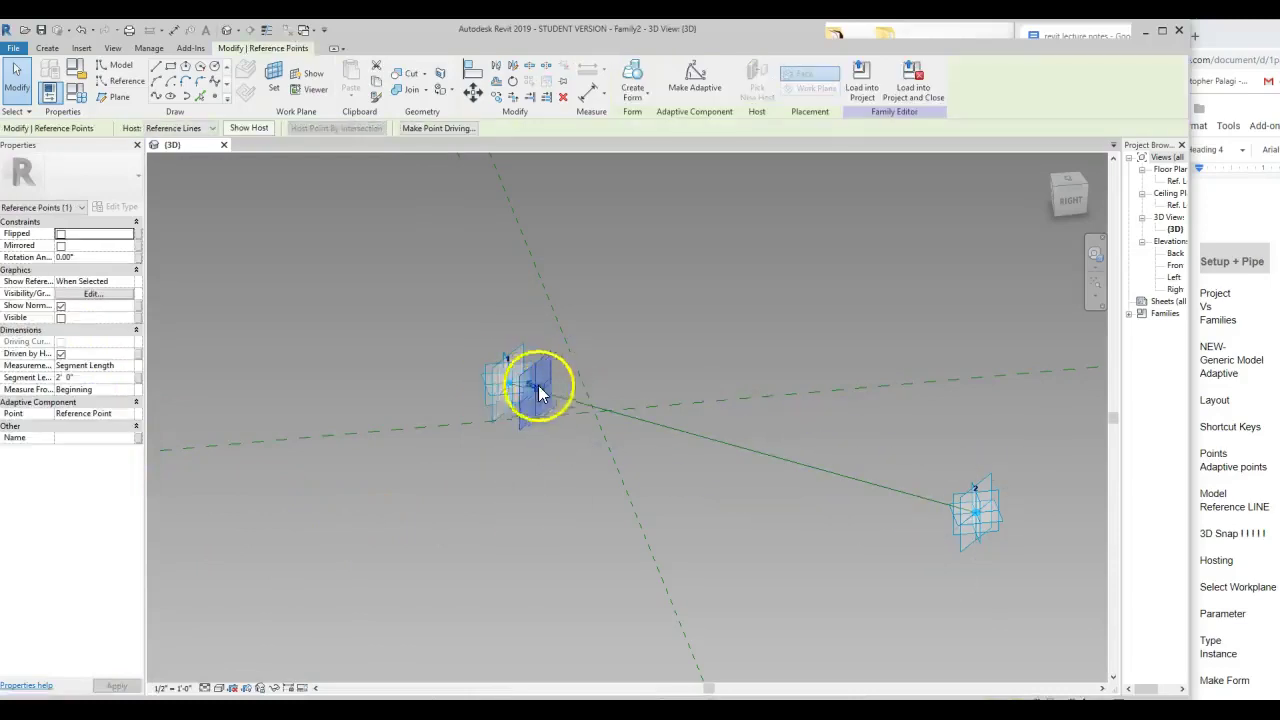
pyautogui.click(129, 361)
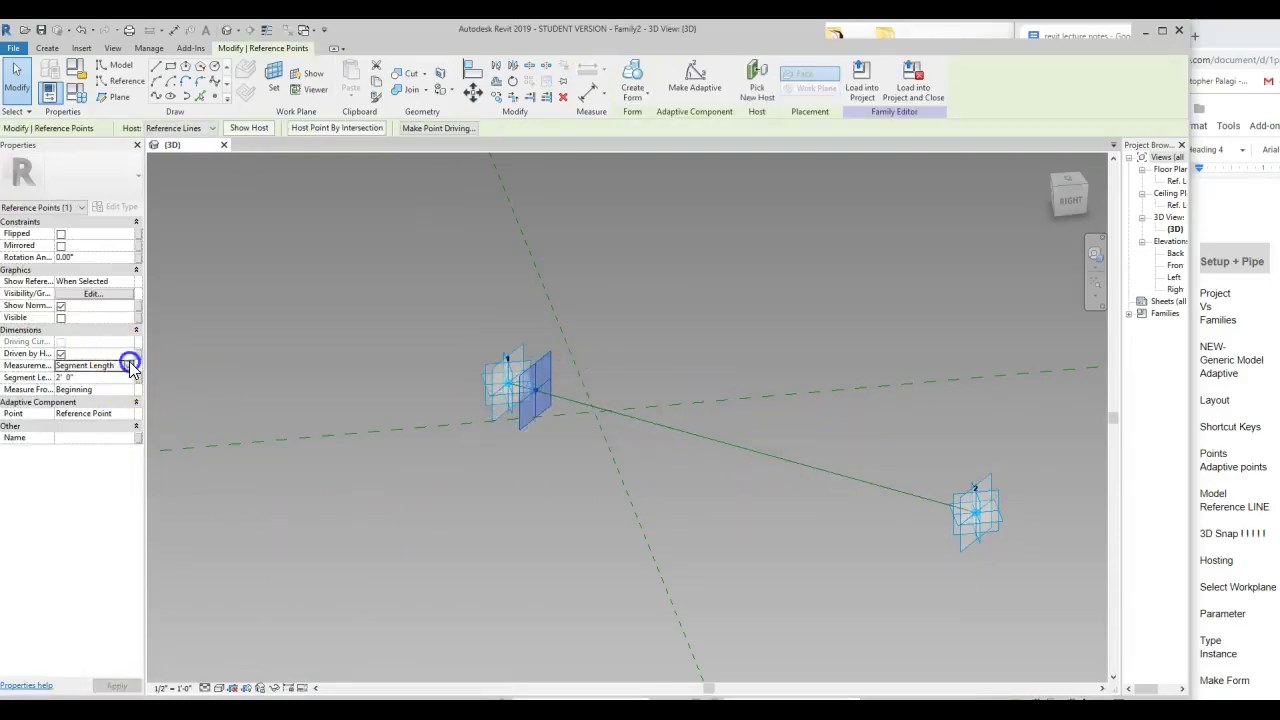
pyautogui.click(130, 366)
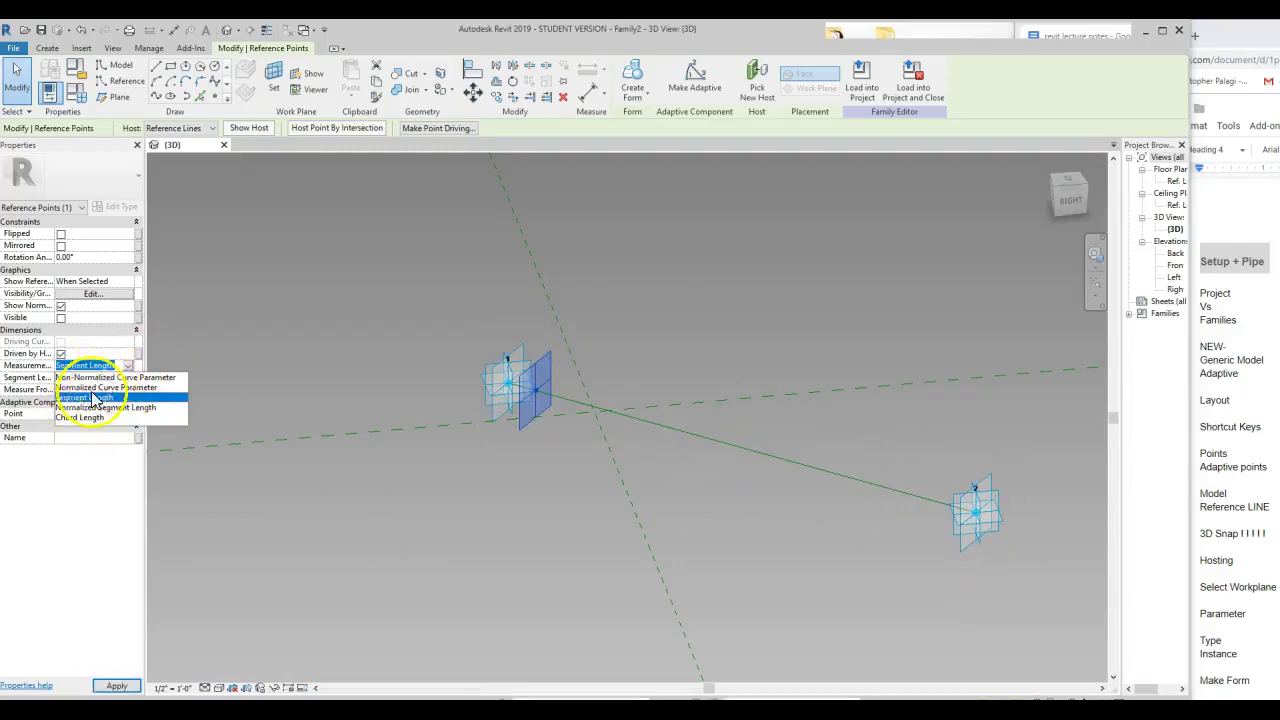
pyautogui.click(485, 518)
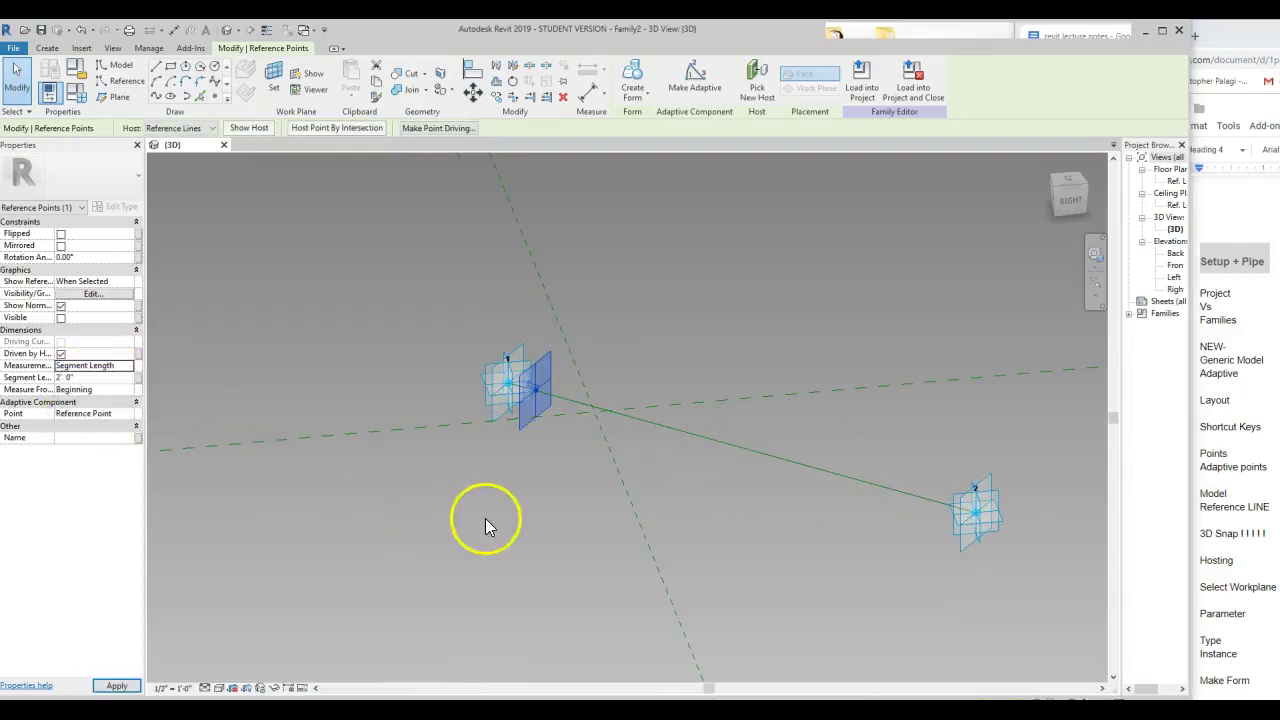
pyautogui.click(400, 389)
# Place a second reference point at the midpoint of the reference line.
pyautogui.click(217, 101)
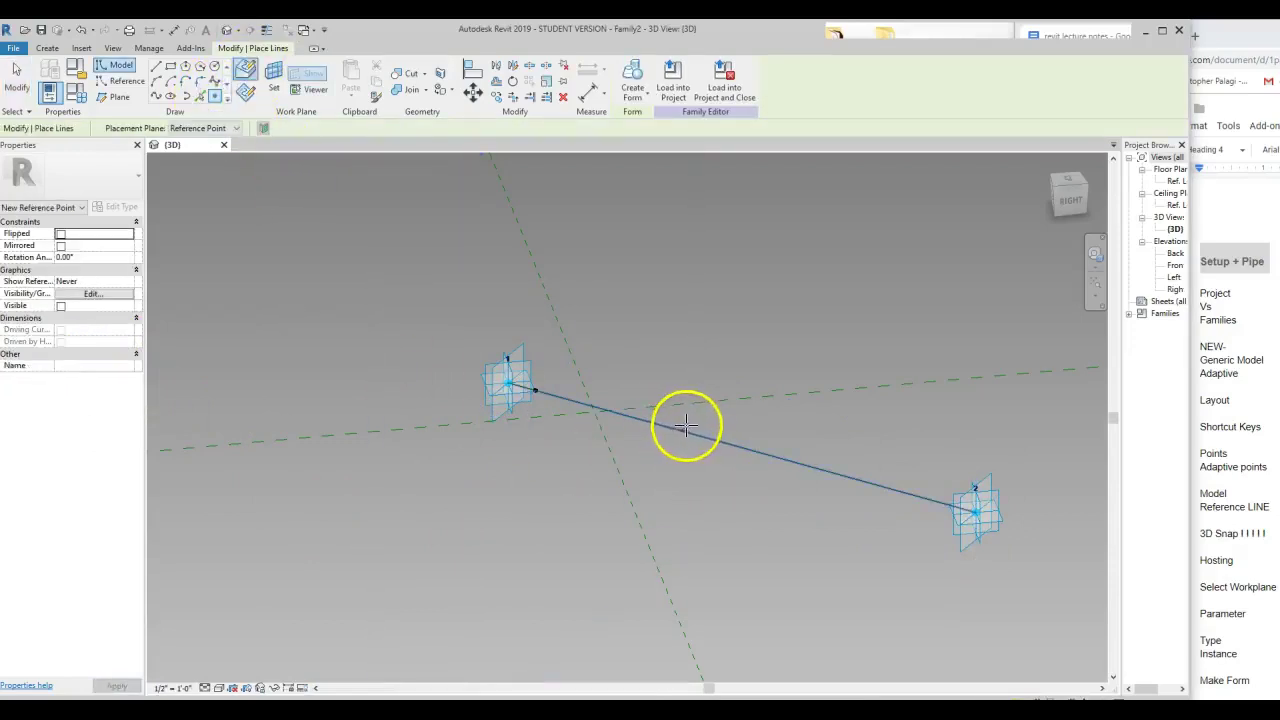
pyautogui.click(741, 449)
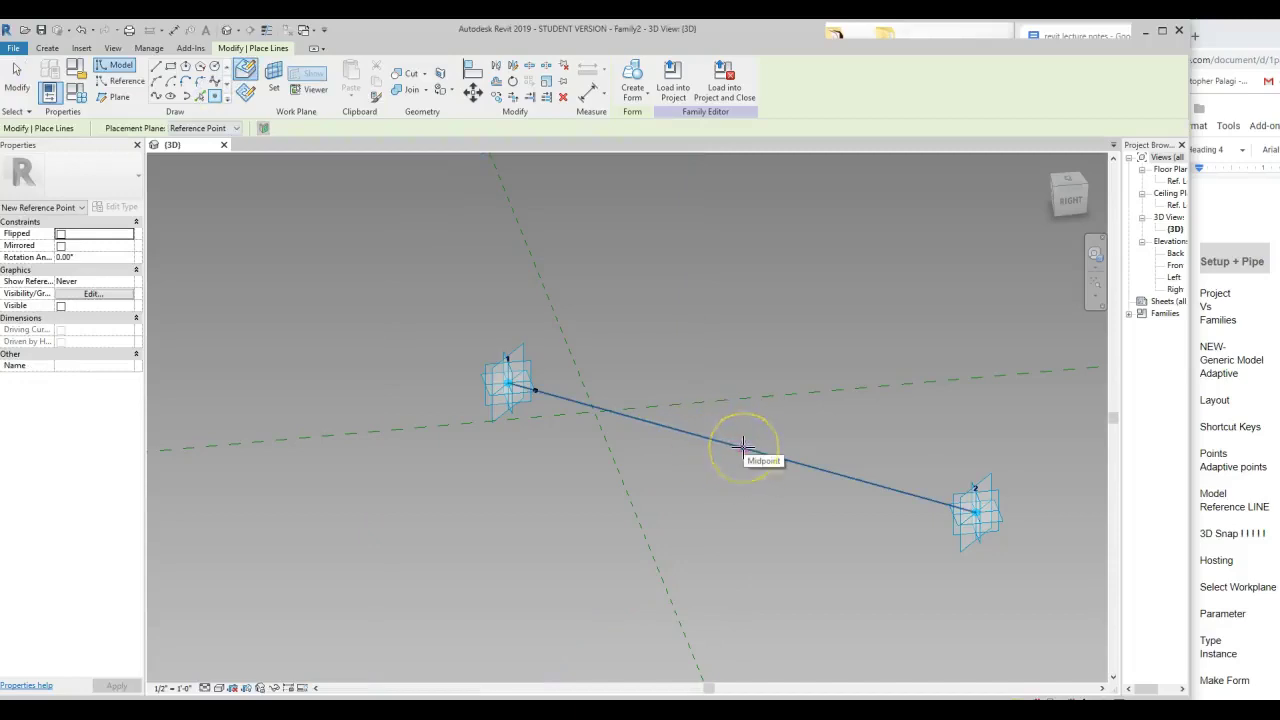
pyautogui.click(741, 449)
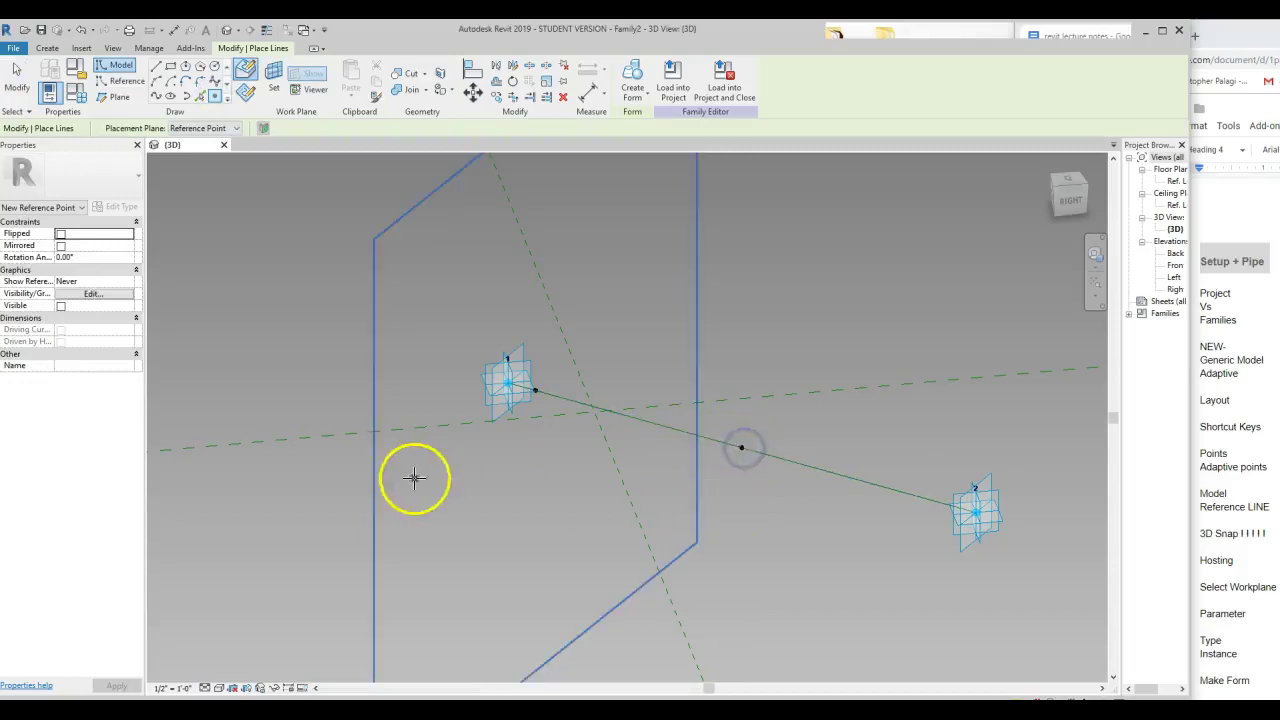
pyautogui.press('Escape')
pyautogui.press('Escape')
# Set the midpoint reference point to be measured from the End of the reference line.
pyautogui.click(741, 449)
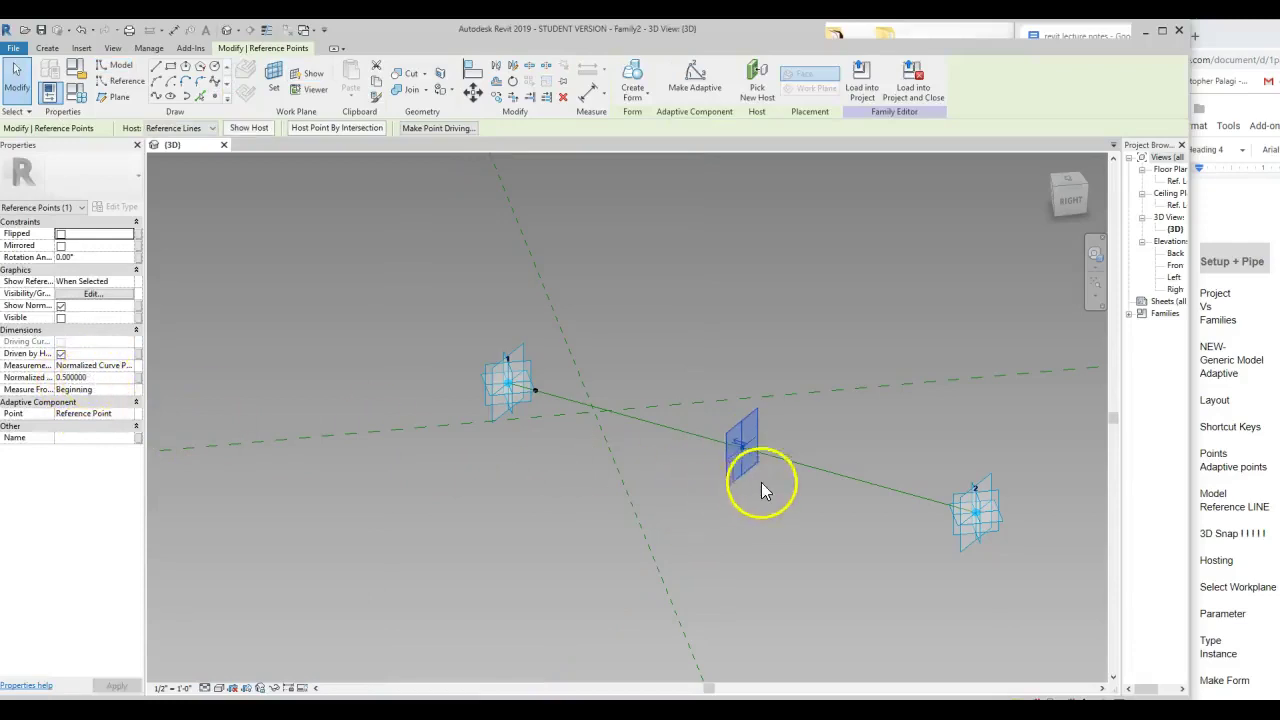
pyautogui.click(738, 451)
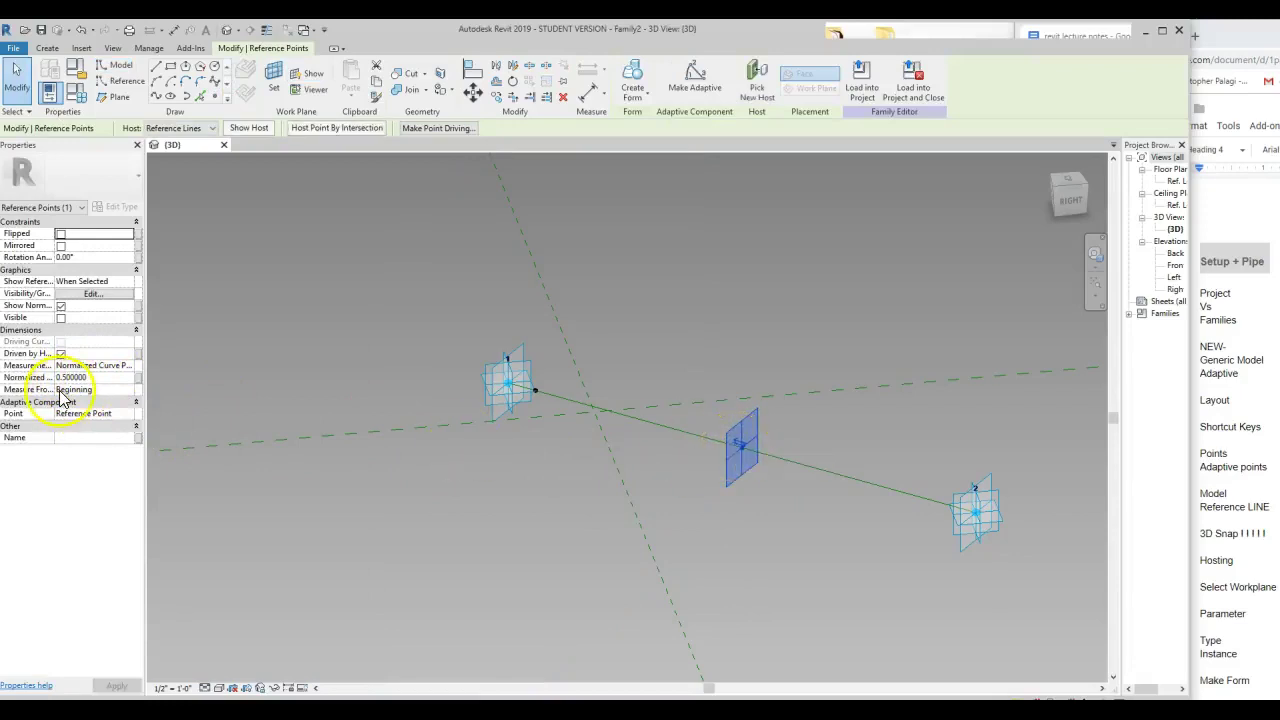
pyautogui.click(737, 445)
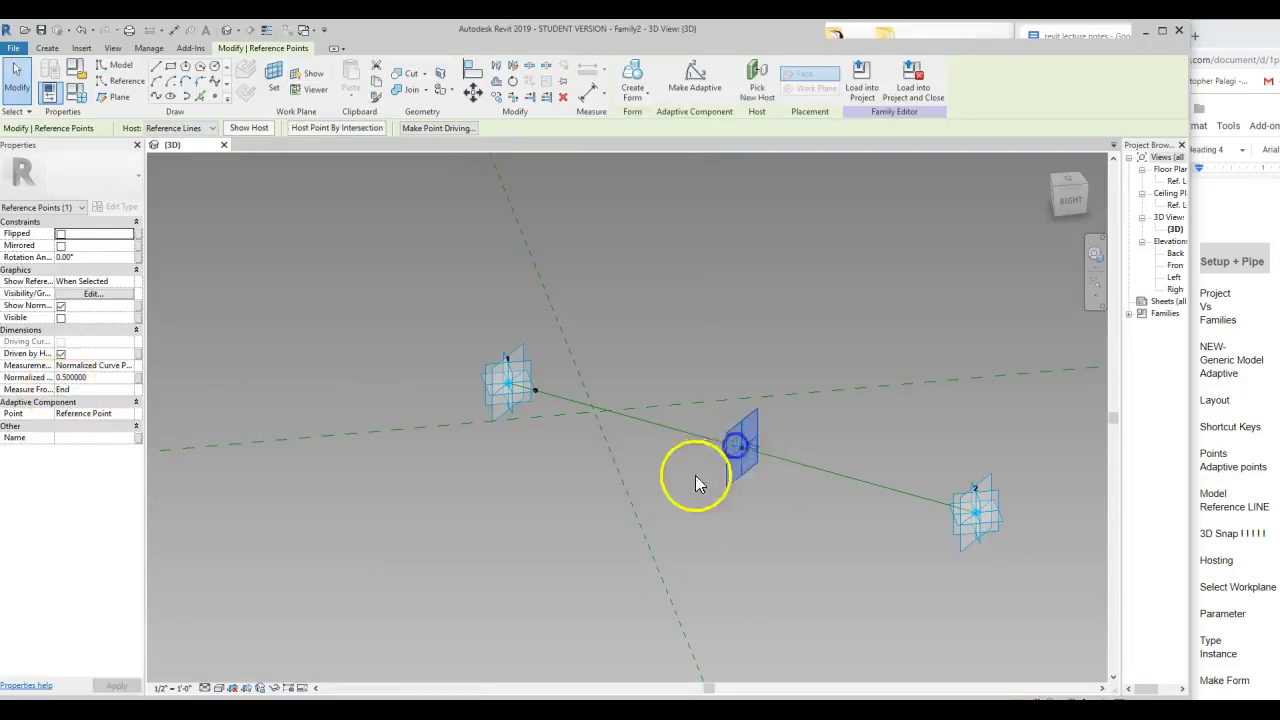
# Set the midpoint reference point's measurement type to Segment Length with a segment length of 3' 0".
pyautogui.click(128, 366)
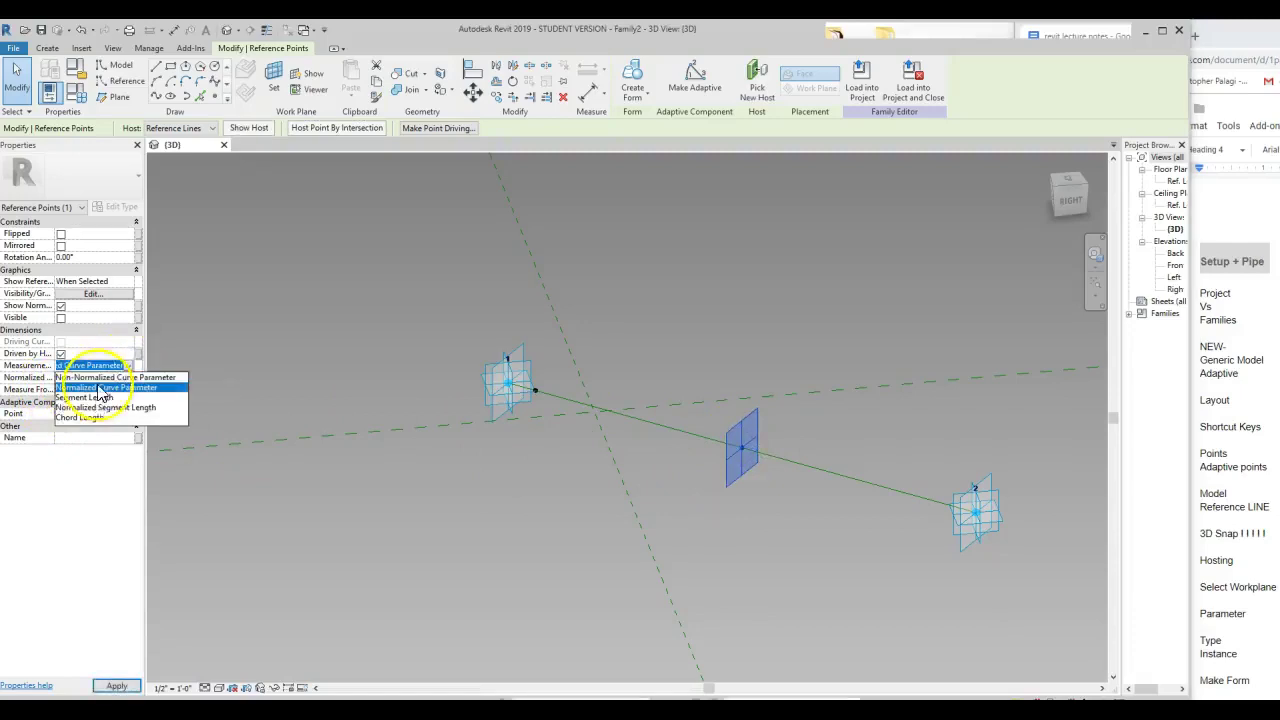
pyautogui.click(100, 398)
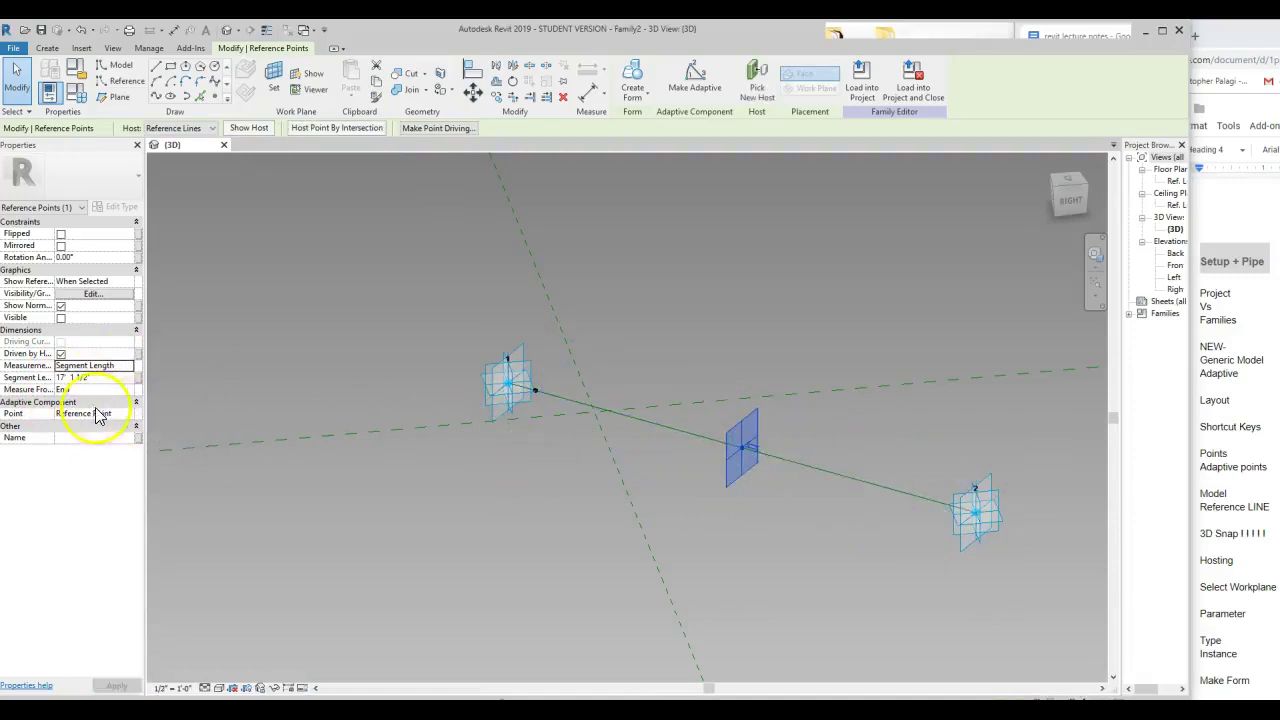
pyautogui.click(105, 378)
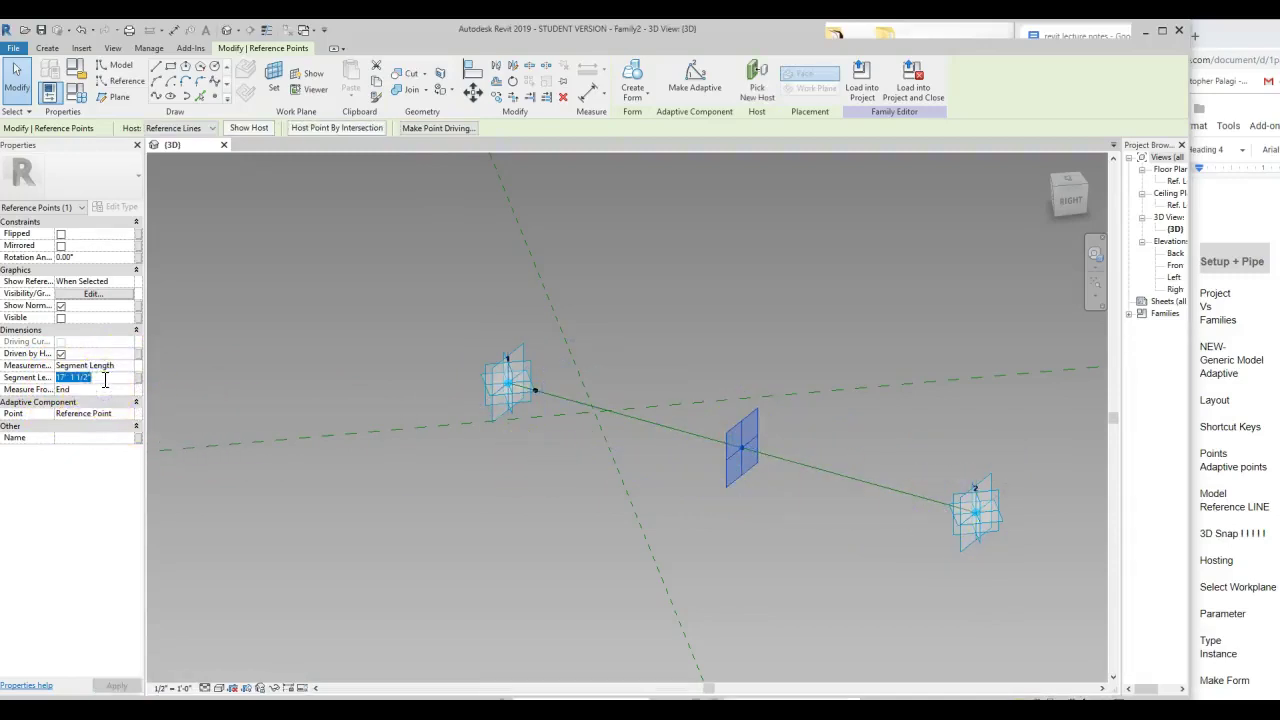
pyautogui.click(444, 534)
# Compare the measurement settings of the two reference points hosted on the reference line near adaptive points 1 and 2.
pyautogui.click(935, 503)
pyautogui.click(968, 504)
pyautogui.click(499, 381)
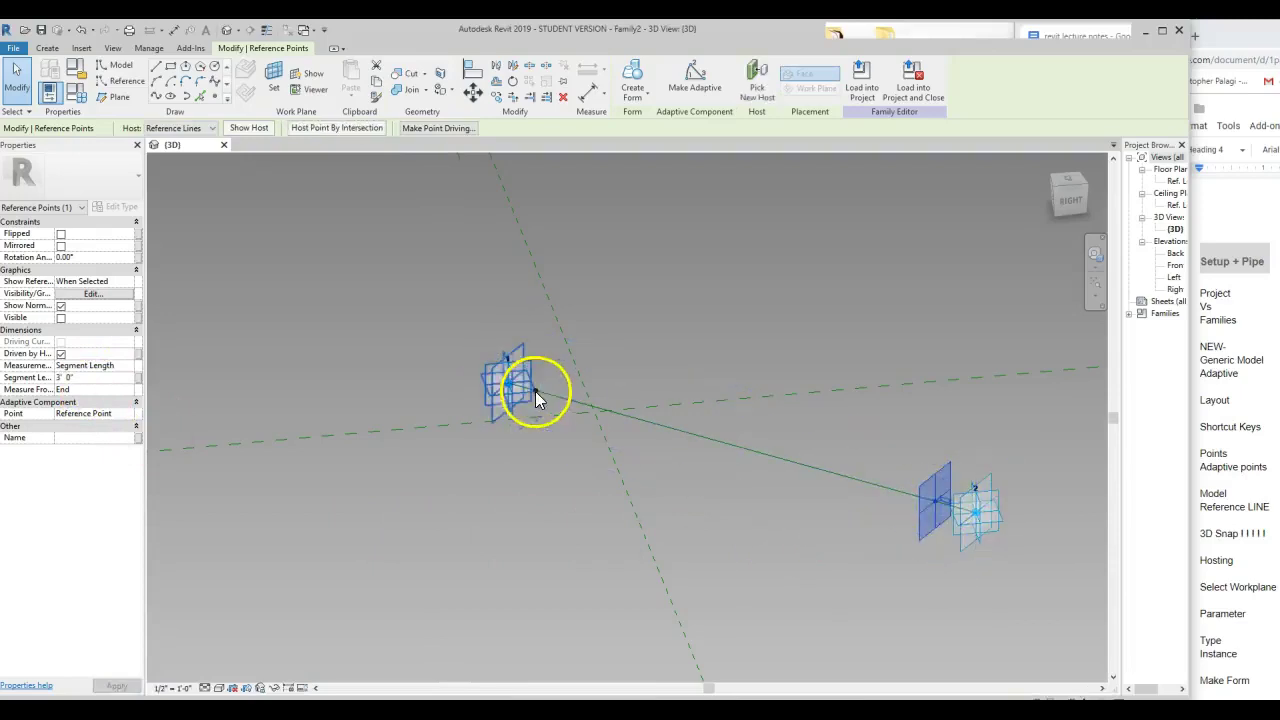
pyautogui.press('m')
pyautogui.press('a')
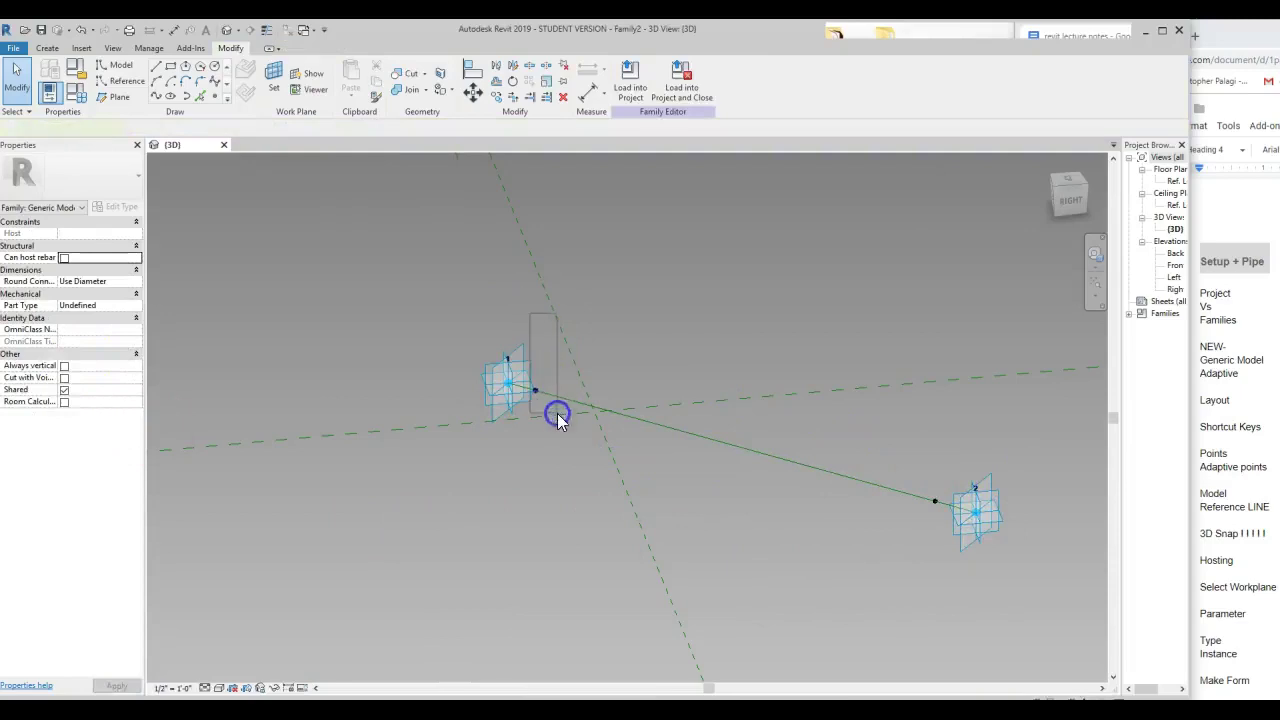
pyautogui.click(557, 410)
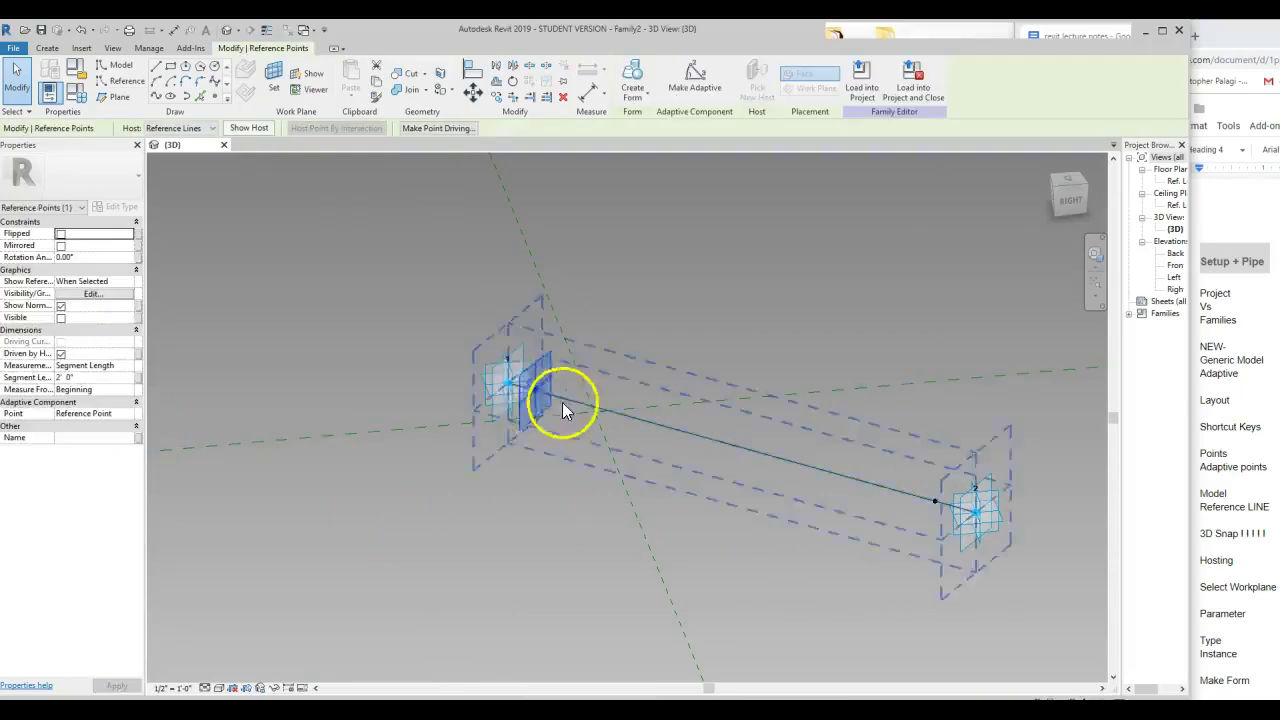
pyautogui.click(503, 326)
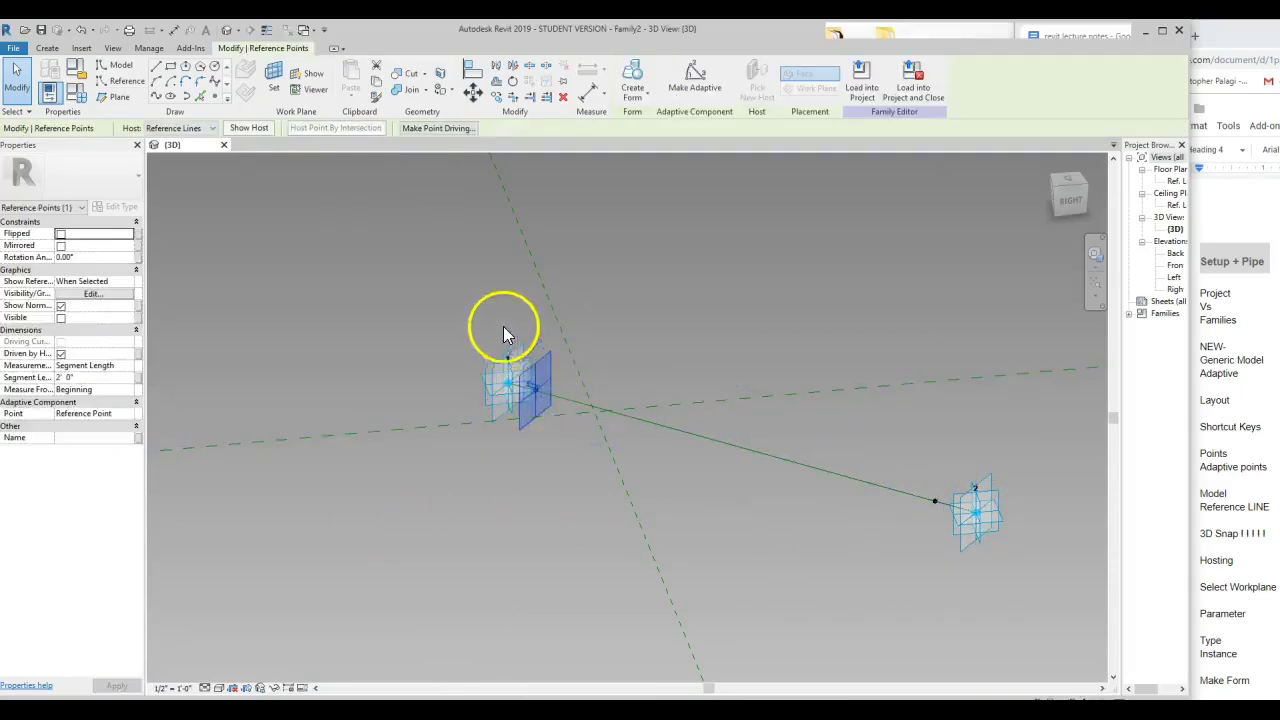
pyautogui.click(571, 449)
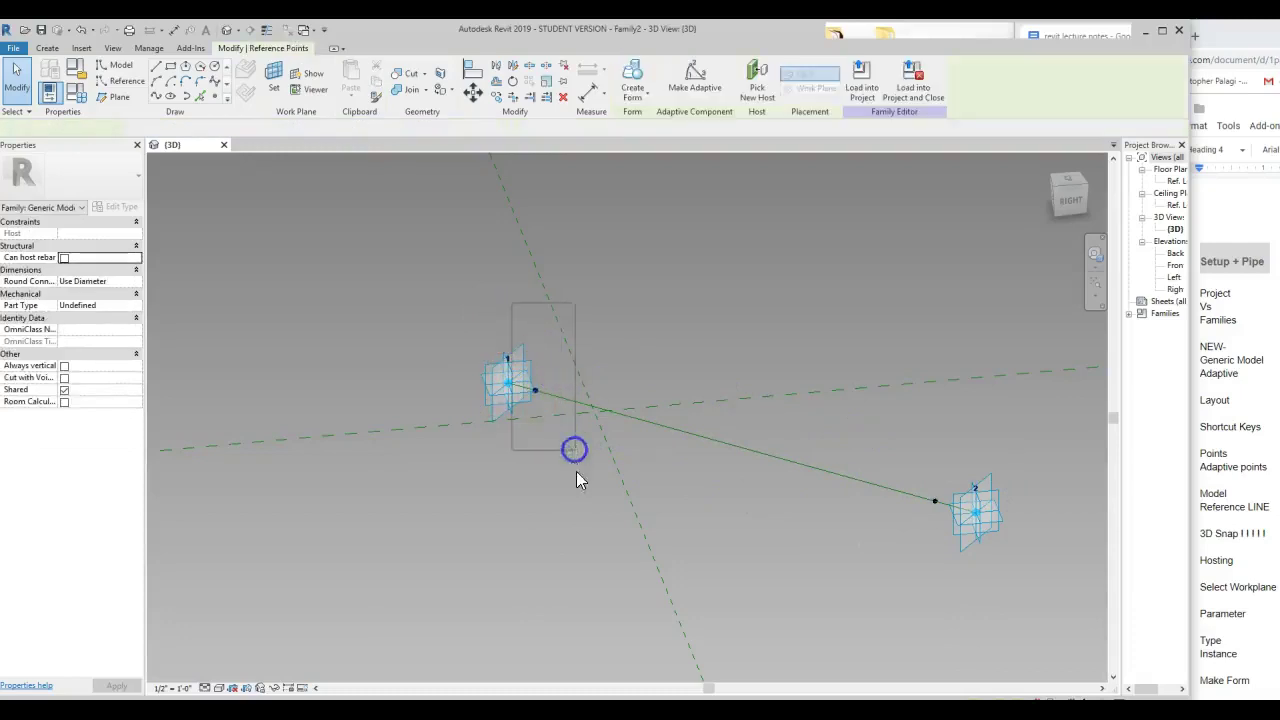
pyautogui.click(523, 303)
pyautogui.moveTo(557, 360); pyautogui.dragTo(477, 445)
pyautogui.click(545, 496)
pyautogui.hotkey('ctrl', 'z')
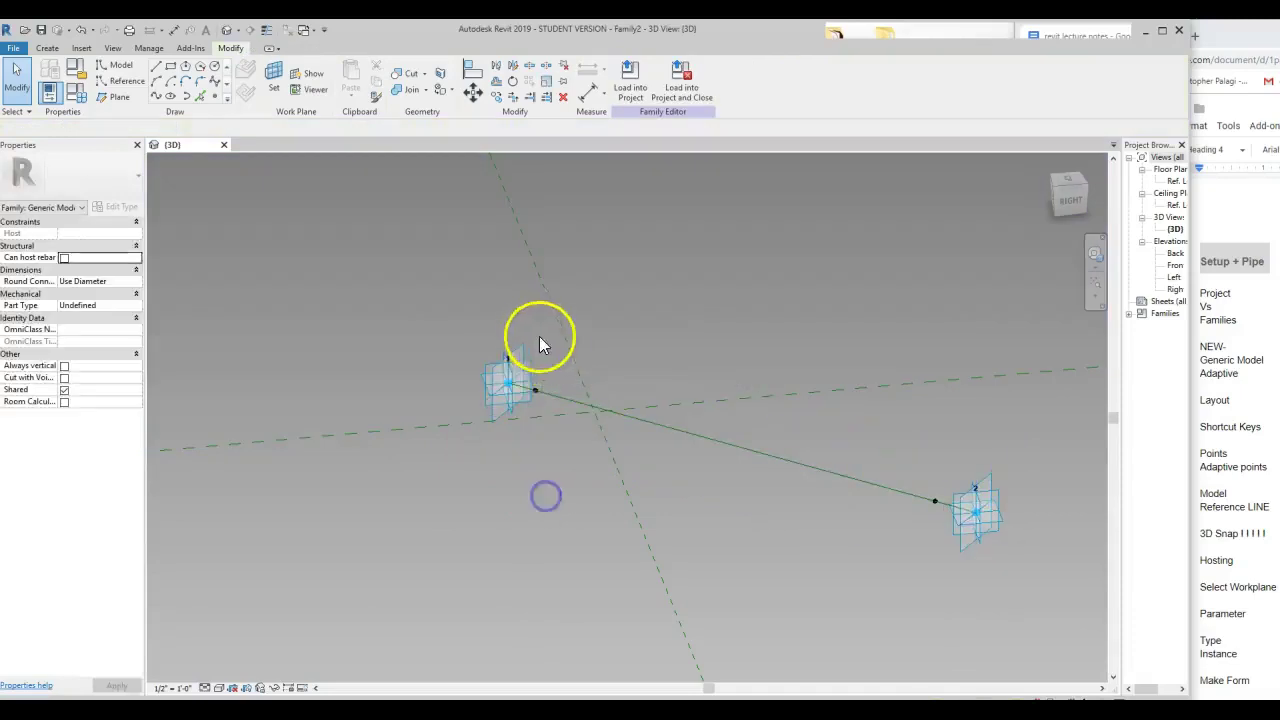
pyautogui.click(542, 393)
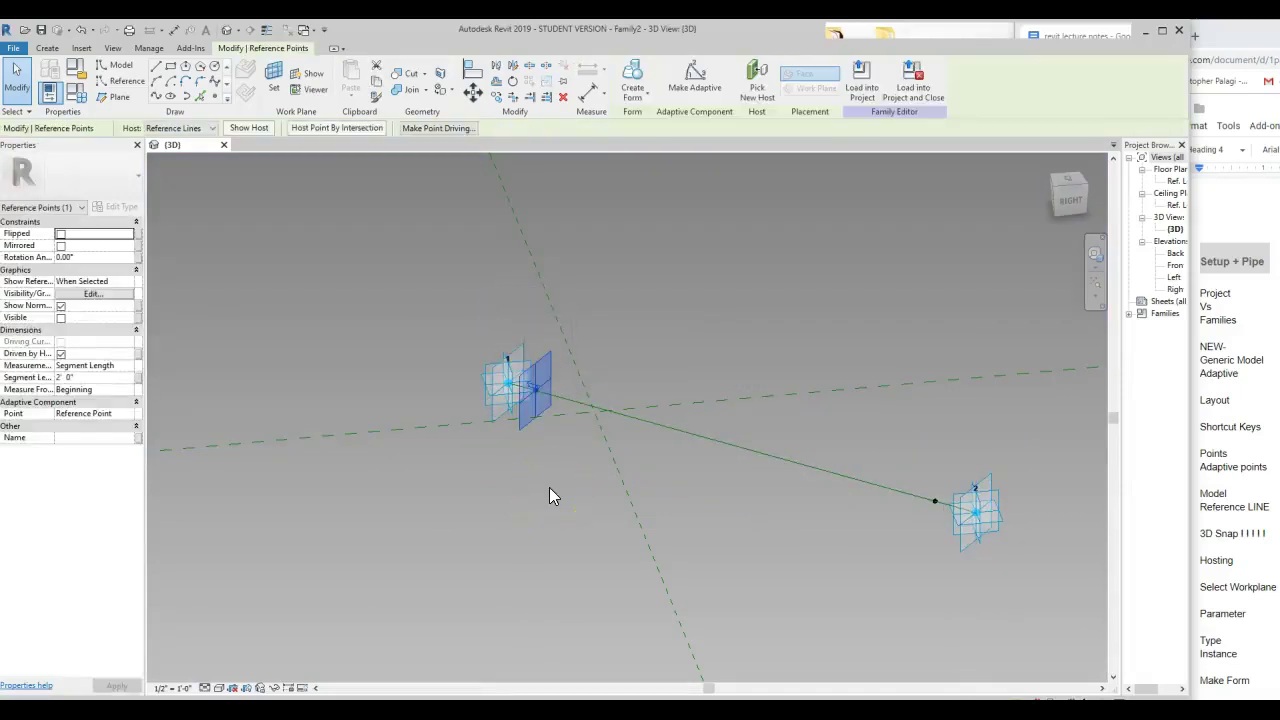
pyautogui.click(549, 487)
pyautogui.moveTo(908, 361); pyautogui.dragTo(952, 593)
pyautogui.click(441, 501)
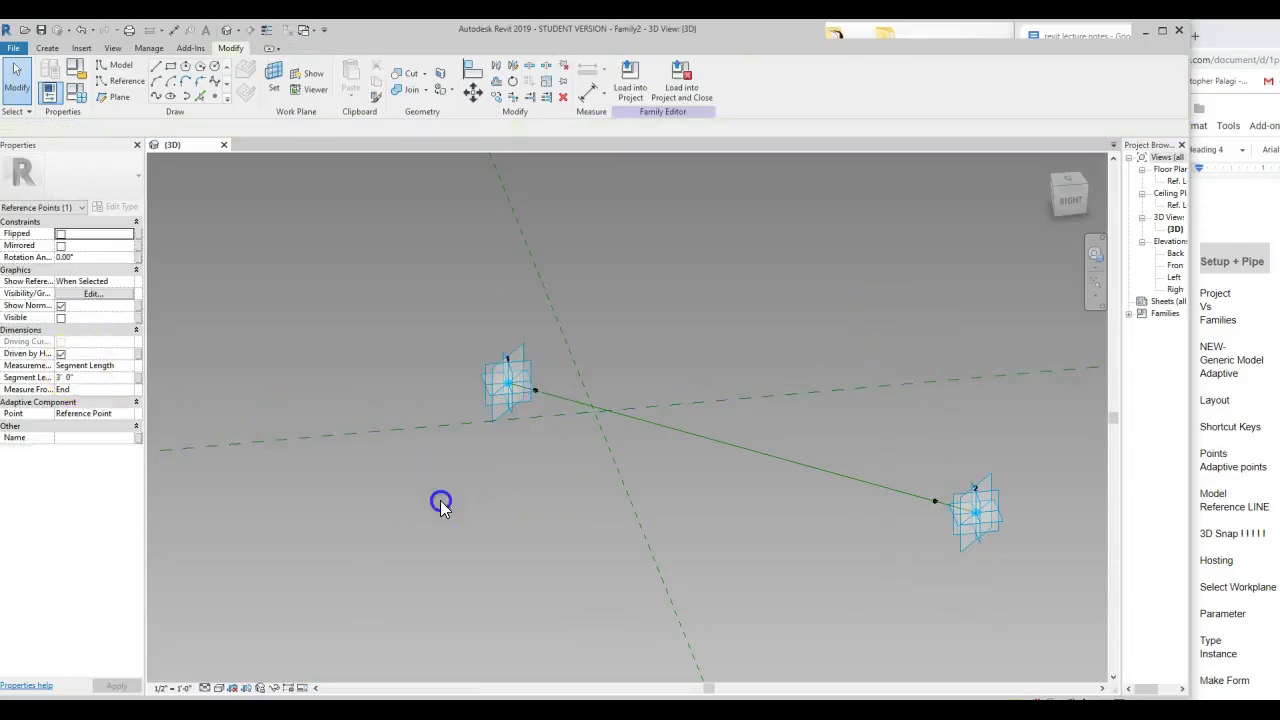
pyautogui.scroll(2, 771, 534)
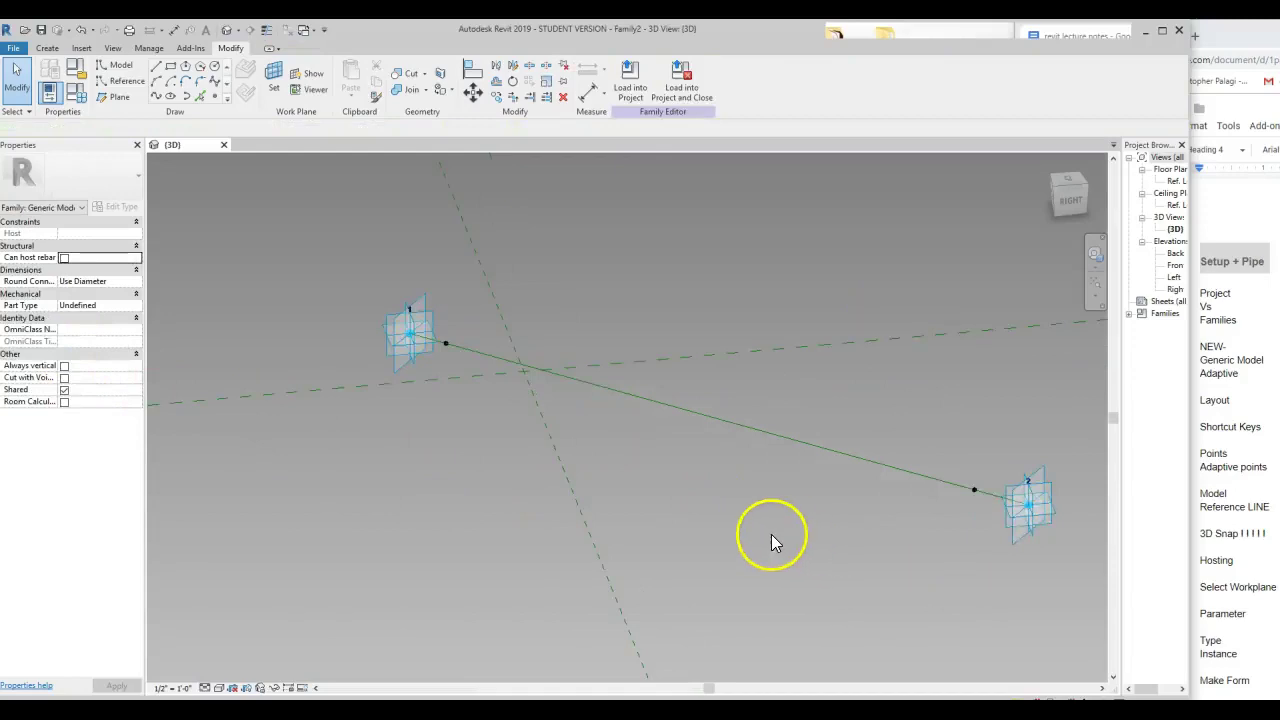
pyautogui.scroll(-1, 797, 534)
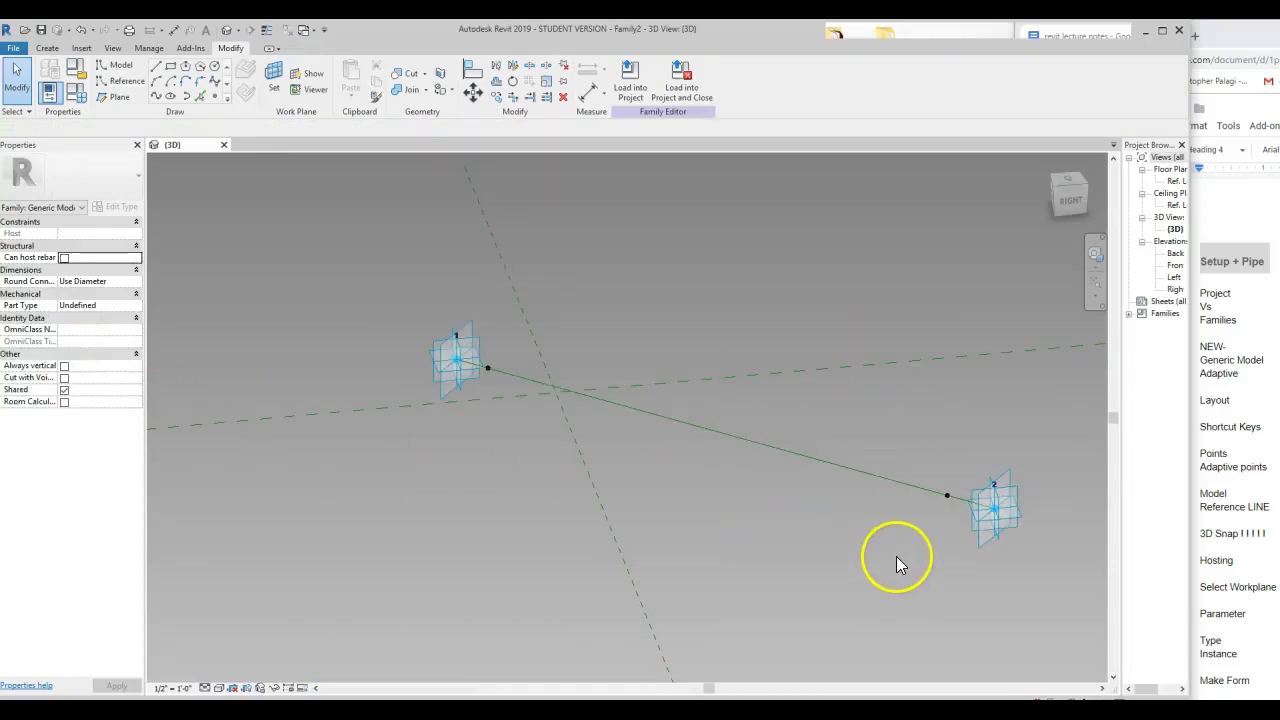
# Move adaptive point 2 around to test how the reference points hosted on the line follow it.
pyautogui.click(993, 515)
pyautogui.moveTo(1030, 507); pyautogui.dragTo(478, 384)
pyautogui.moveTo(758, 530); pyautogui.dragTo(1008, 520)
pyautogui.click(789, 515)
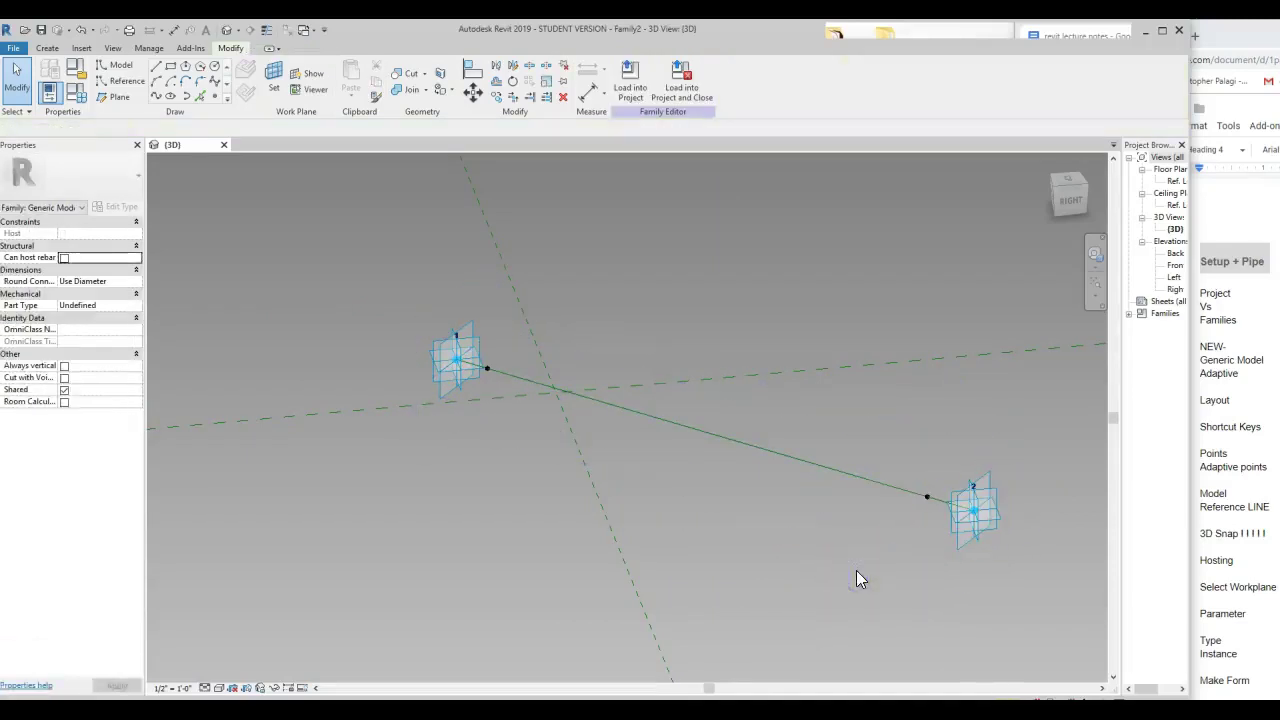
pyautogui.click(118, 65)
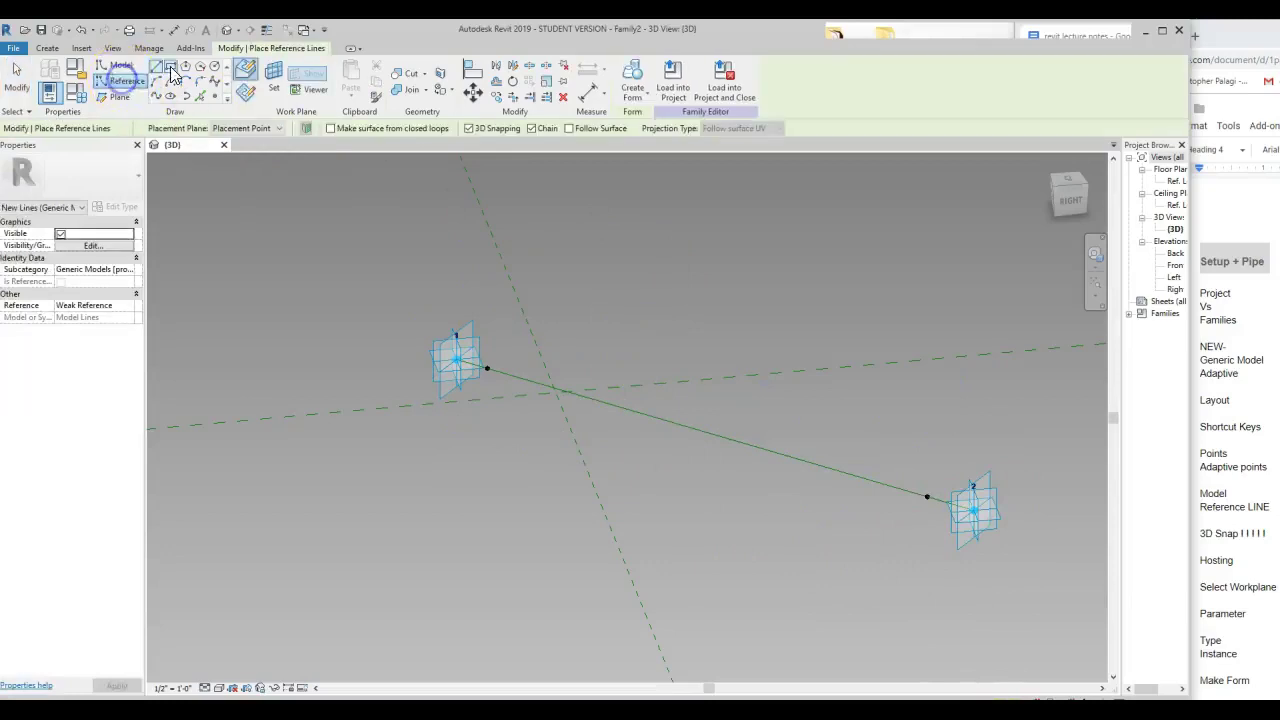
pyautogui.click(213, 70)
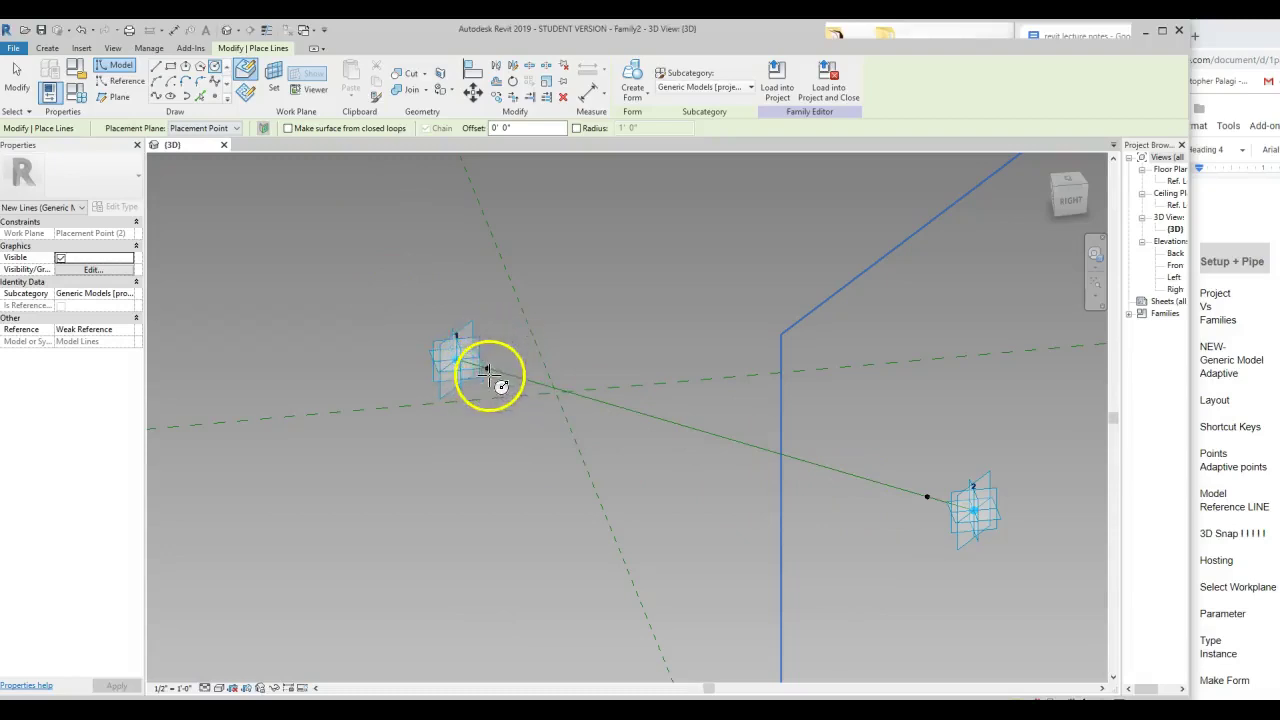
pyautogui.press('Escape')
pyautogui.press('Escape')
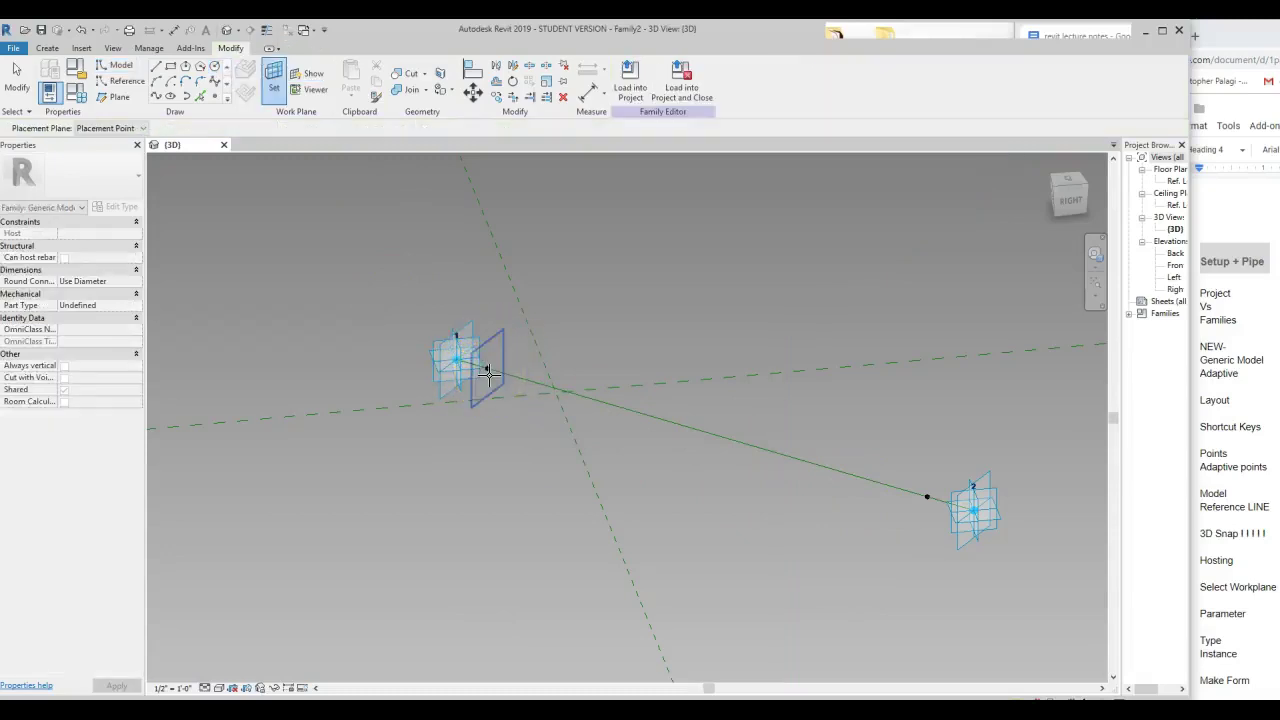
# Draw a model-line circle of 6' 0" radius centred on the hosted reference point near adaptive point 1, using that point's work plane.
pyautogui.click(271, 84)
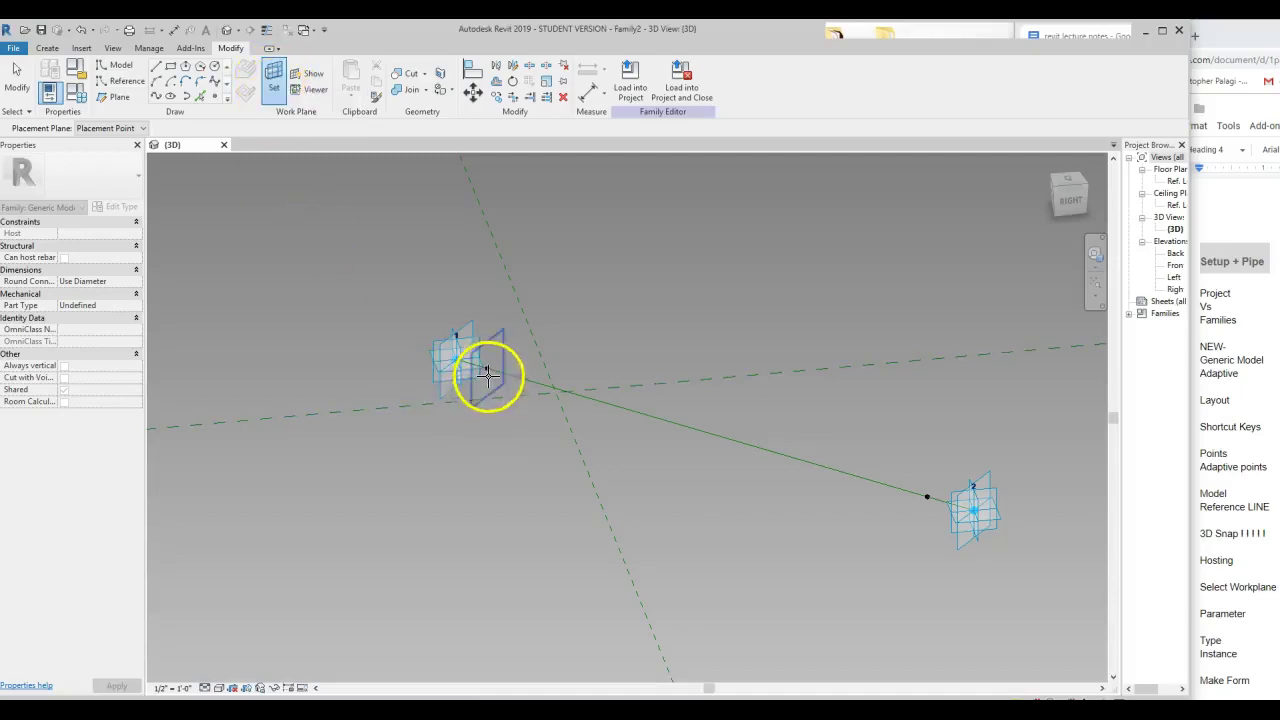
pyautogui.click(489, 373)
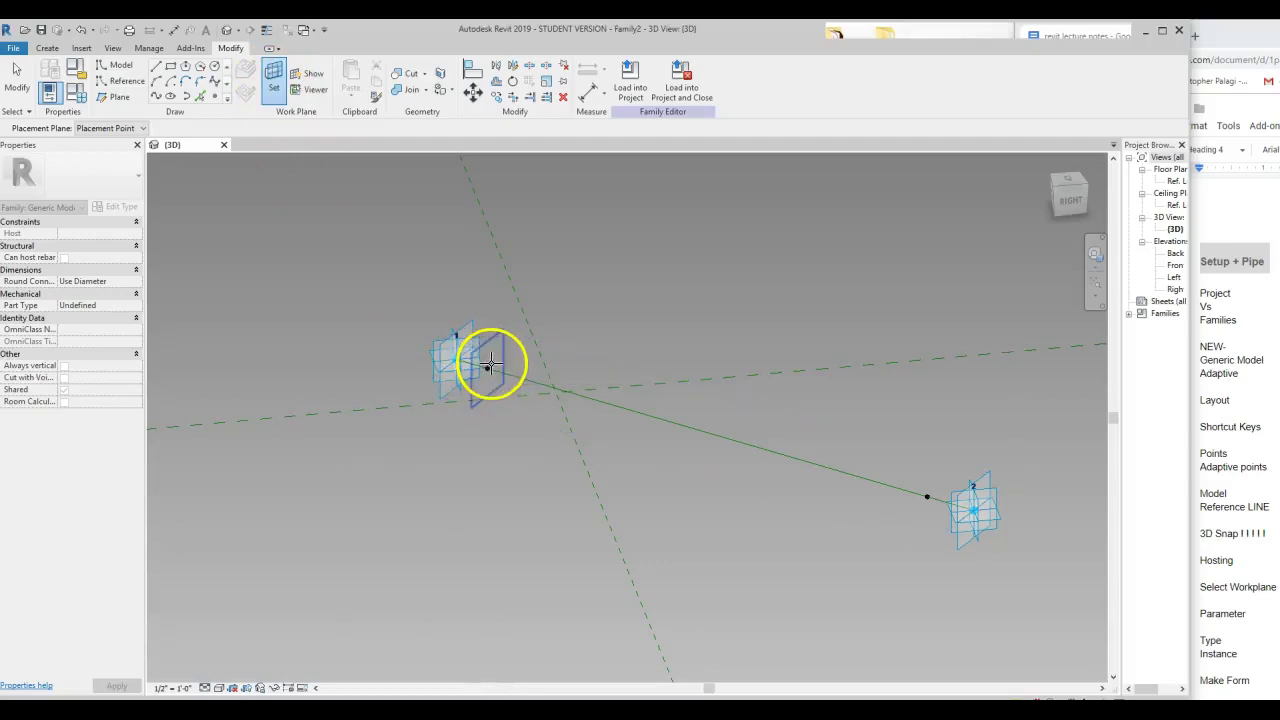
pyautogui.click(491, 365)
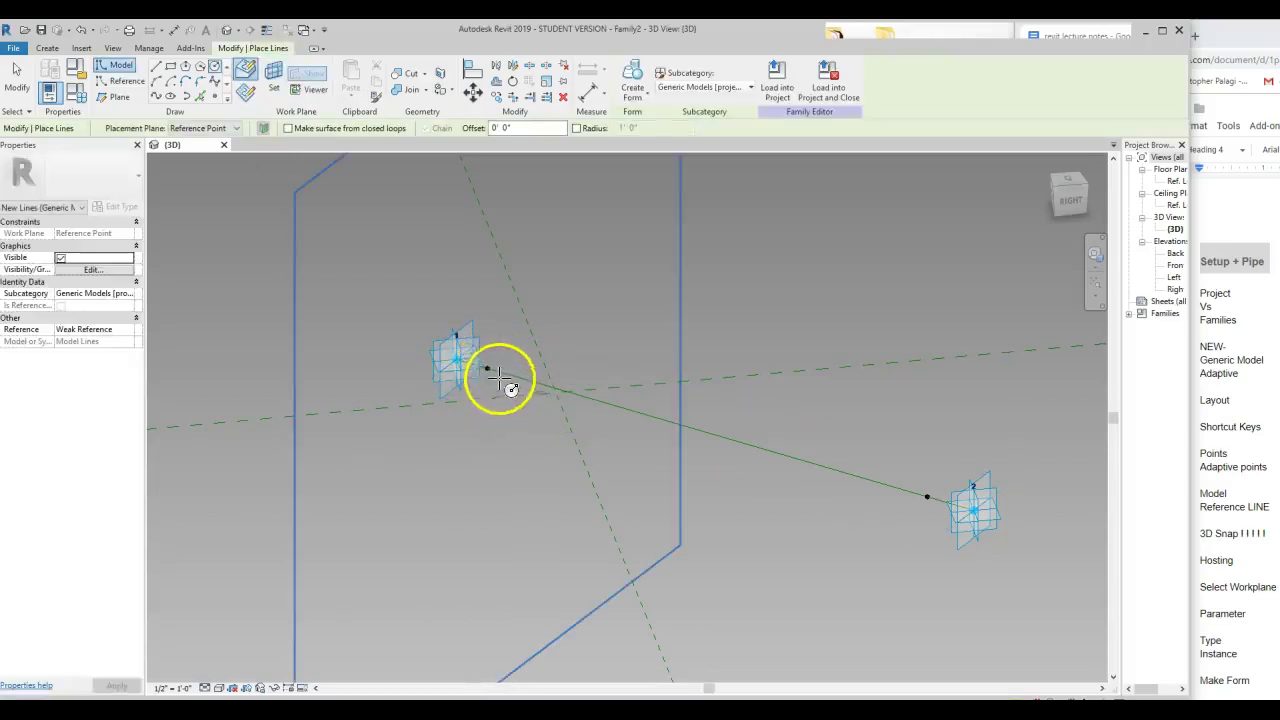
pyautogui.click(491, 370)
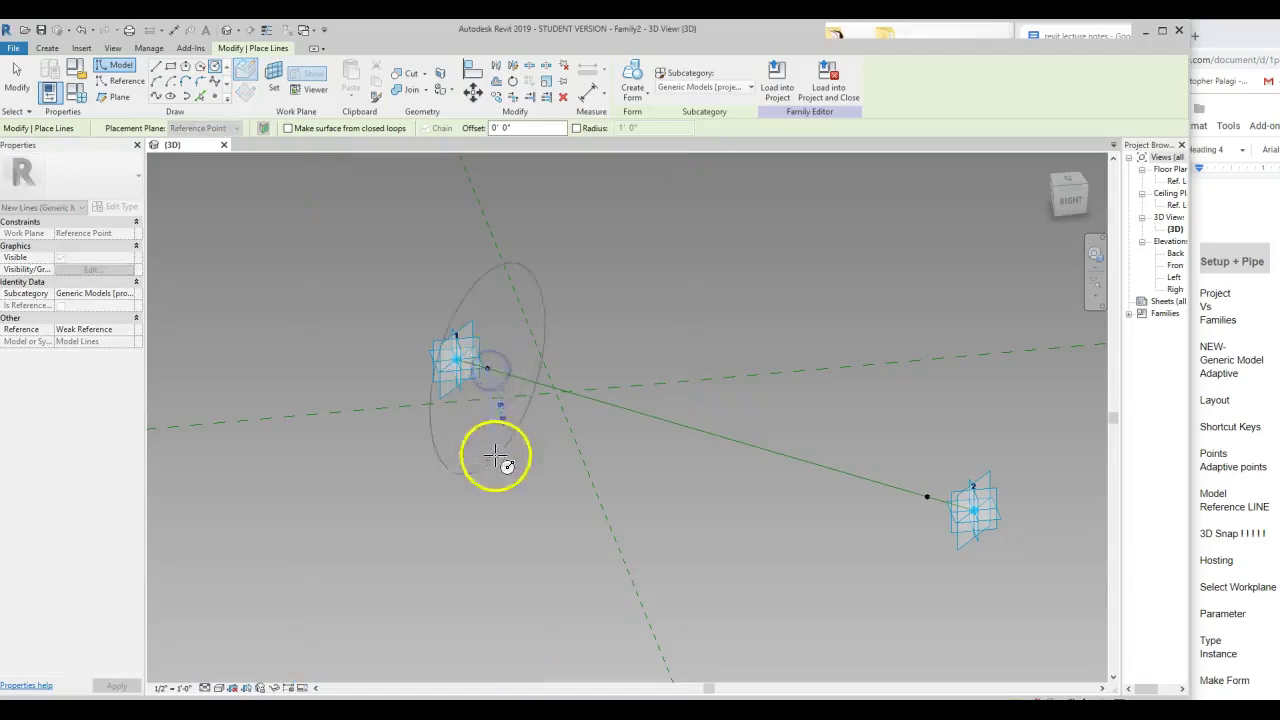
pyautogui.click(400, 316)
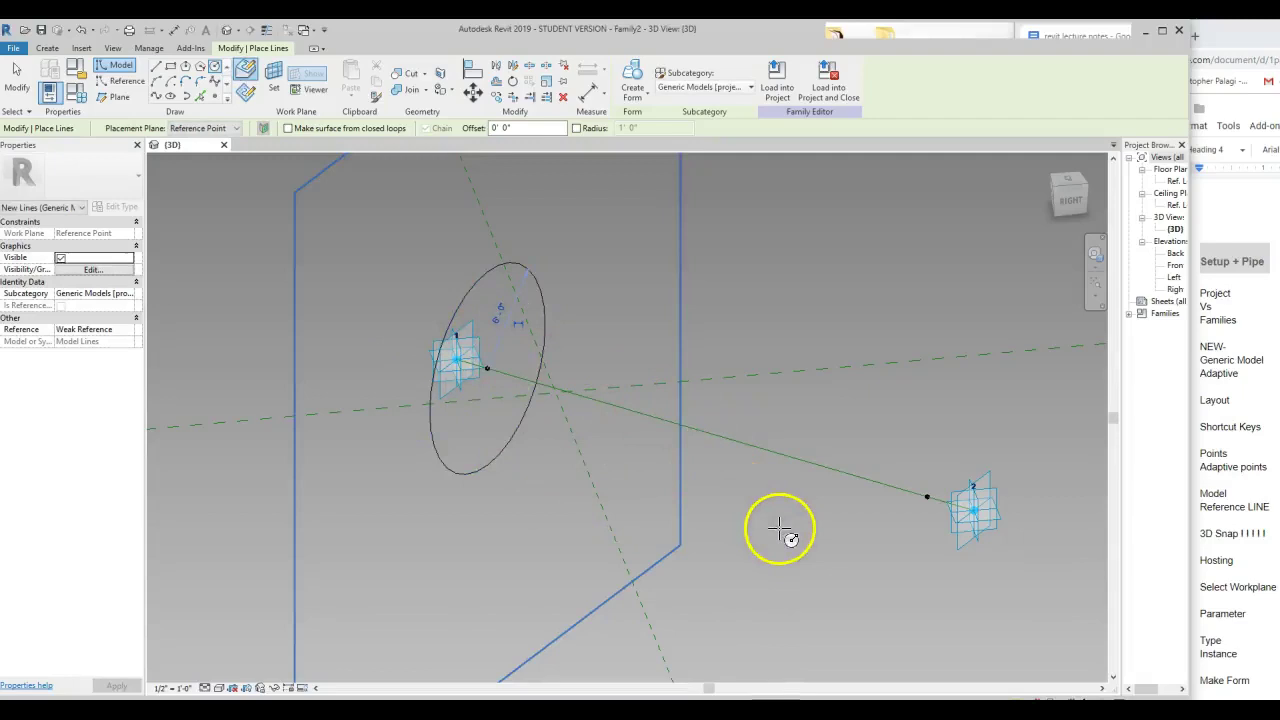
pyautogui.press('Escape')
pyautogui.press('Escape')
# Draw a second model-line circle of 6' 0" radius centred on the hosted reference point near adaptive point 2.
pyautogui.press('l')
pyautogui.press('i')
pyautogui.click(926, 498)
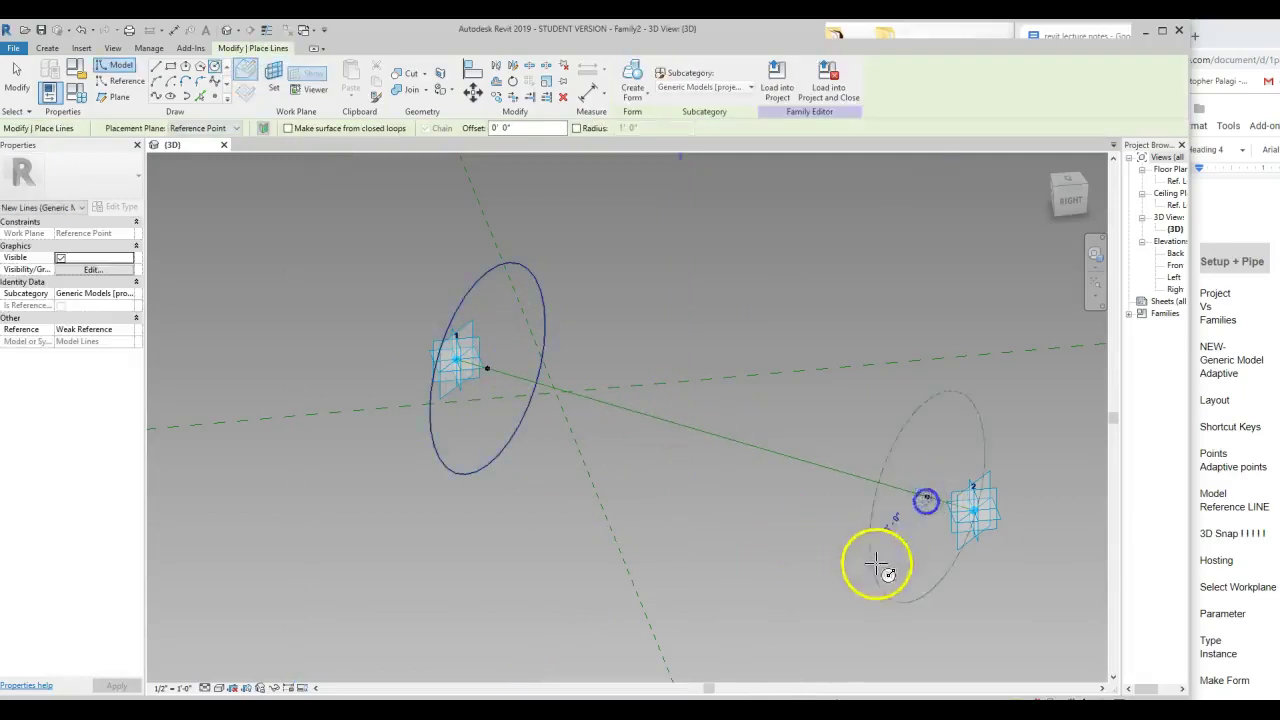
pyautogui.click(880, 566)
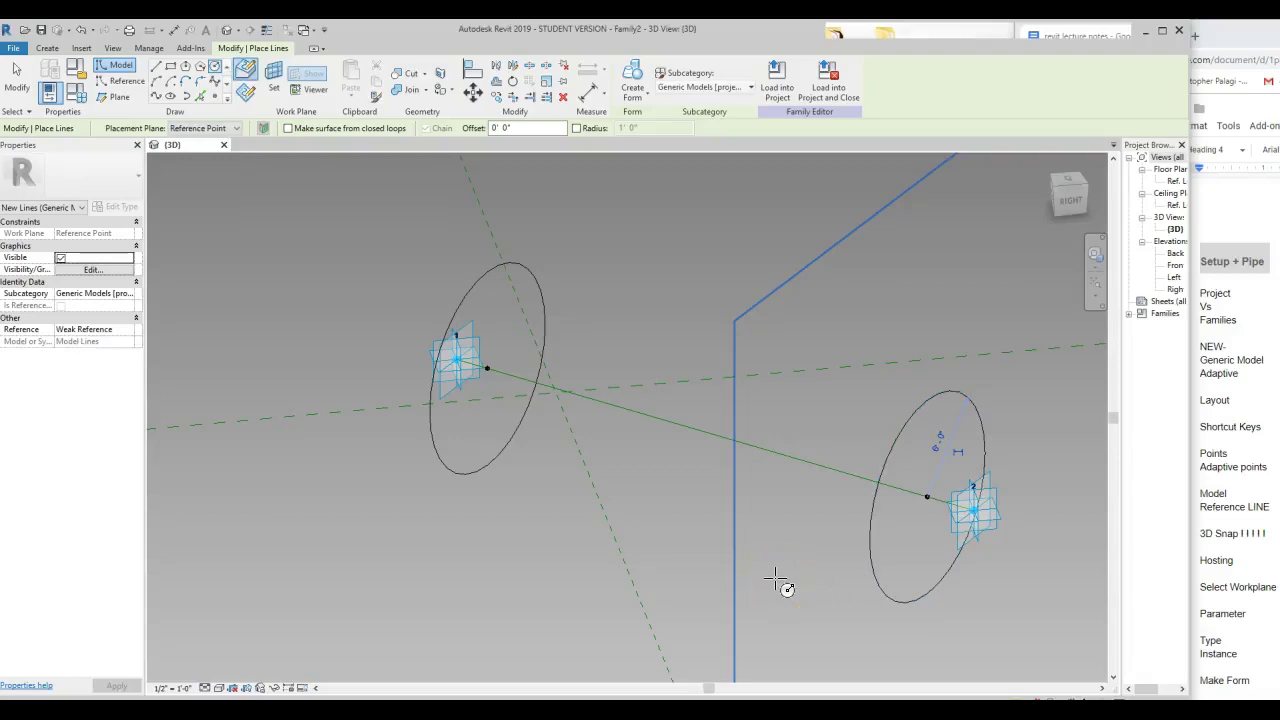
pyautogui.press('Escape')
pyautogui.press('Escape')
# Move adaptive point 2 slightly closer to adaptive point 1 to test how both circles follow.
pyautogui.click(749, 549)
pyautogui.click(975, 548)
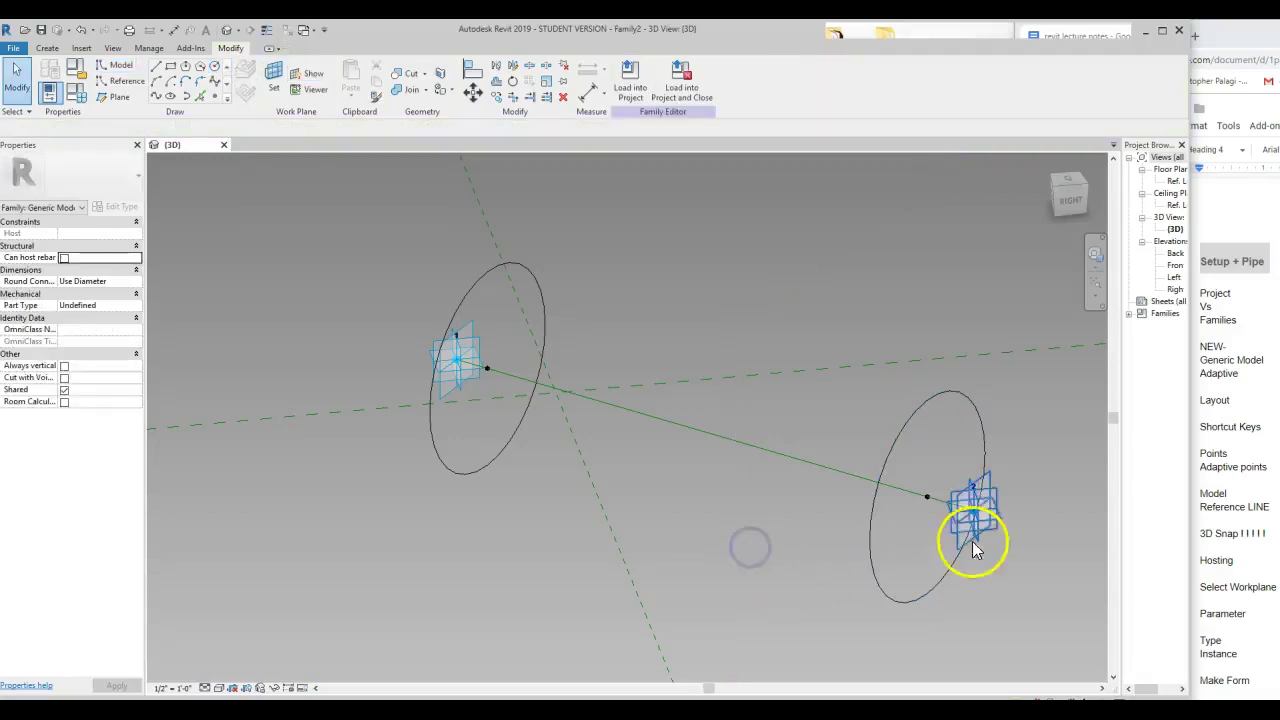
pyautogui.moveTo(1010, 510); pyautogui.dragTo(980, 604)
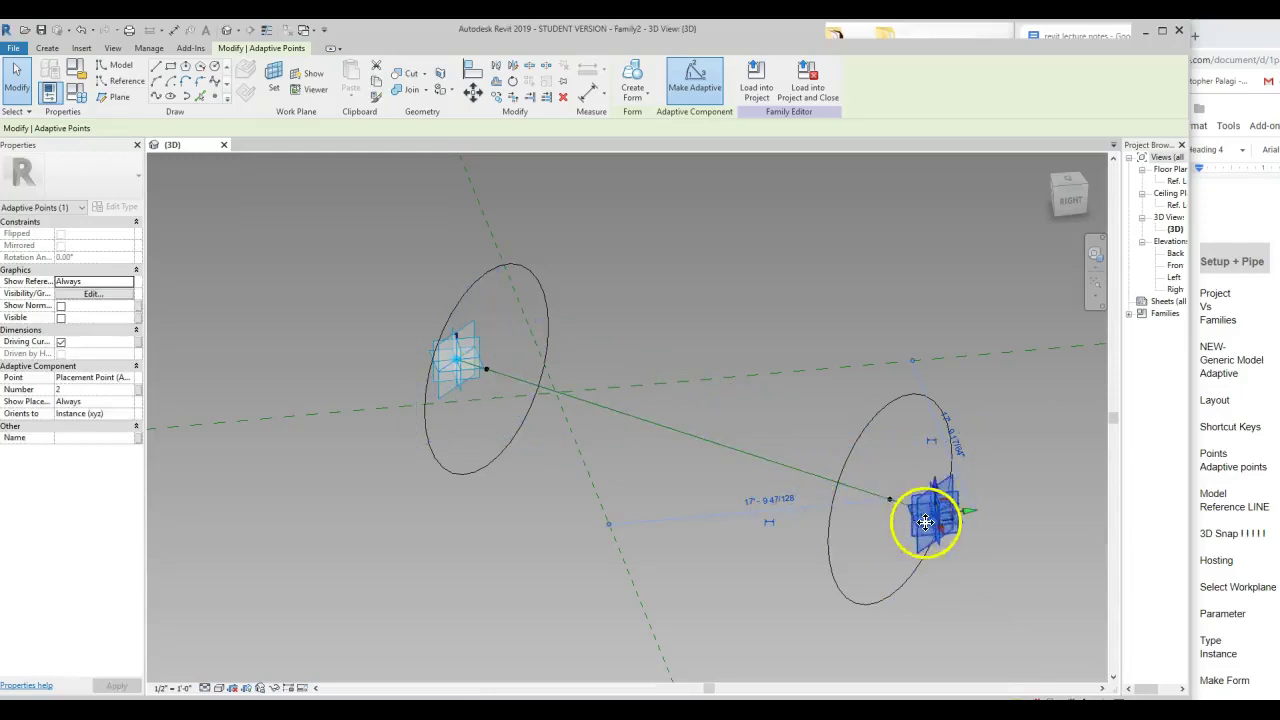
pyautogui.click(768, 620)
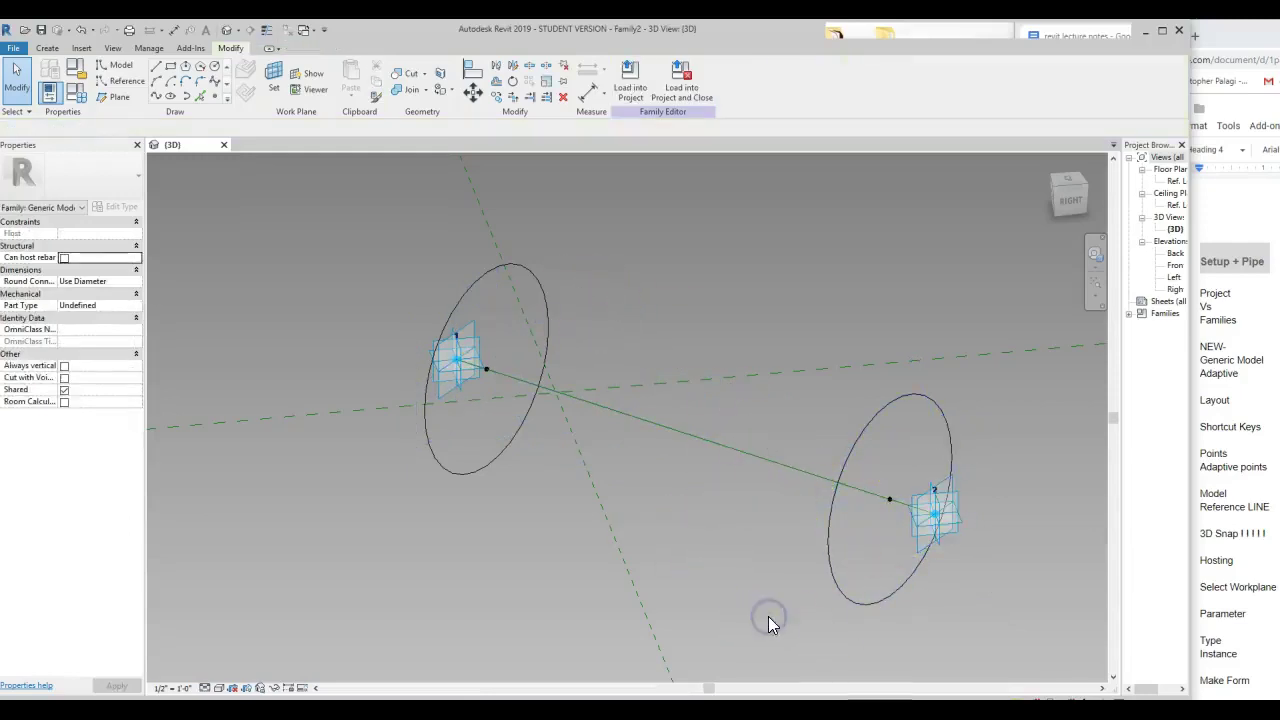
# Set the radius of the circle near adaptive point 2 to 4'.
pyautogui.click(846, 598)
pyautogui.click(904, 444)
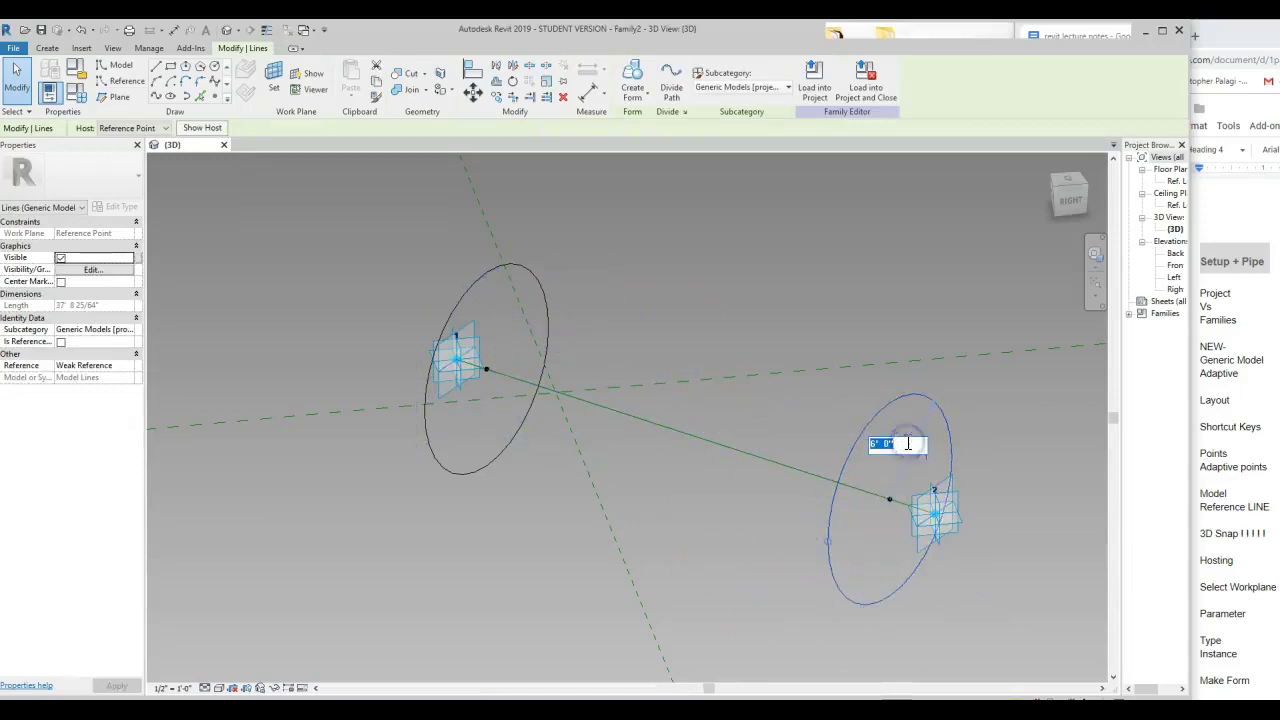
pyautogui.write('4')
pyautogui.press('Return')
pyautogui.click(818, 562)
# Create a solid form from the two circles.
pyautogui.click(851, 565)
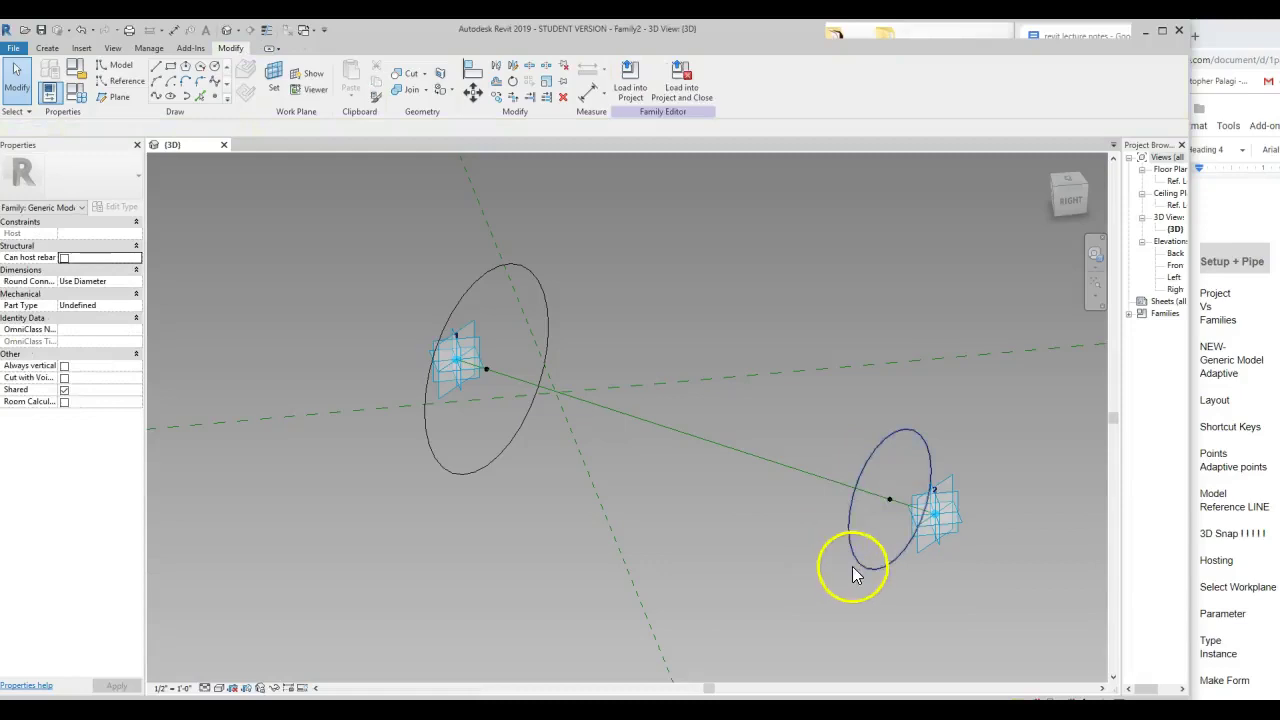
pyautogui.keyDown('ctrl'); pyautogui.click(476, 469); pyautogui.keyUp('ctrl')
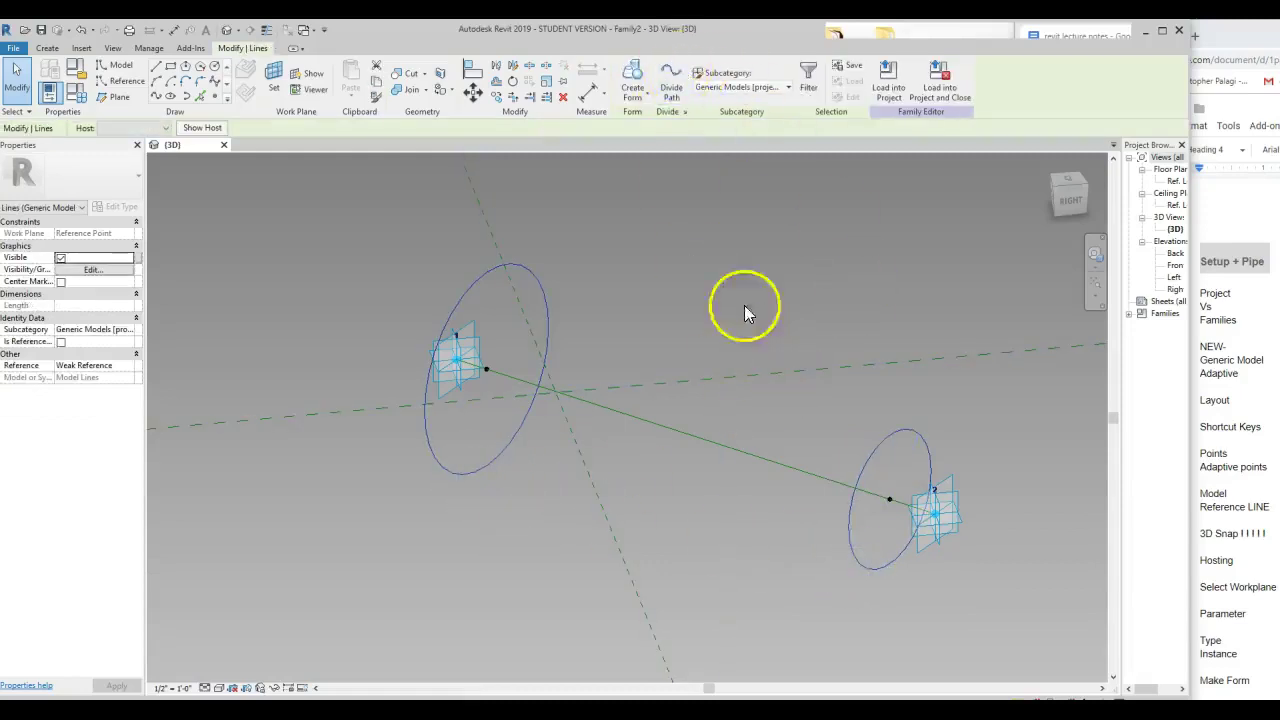
pyautogui.click(742, 292)
pyautogui.moveTo(821, 550); pyautogui.dragTo(810, 548)
pyautogui.keyDown('ctrl'); pyautogui.click(491, 466); pyautogui.keyUp('ctrl')
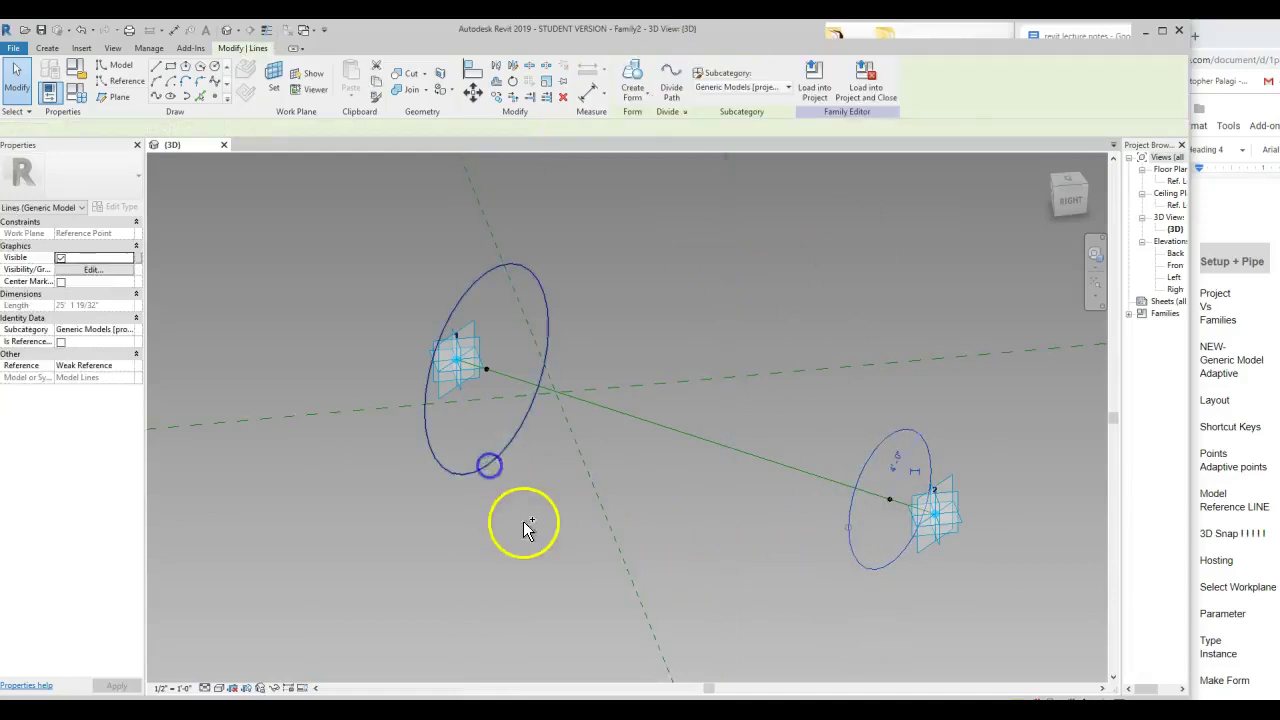
pyautogui.click(634, 85)
pyautogui.click(637, 233)
# Move adaptive point 2 away from adaptive point 1 to test how the tapered solid form adapts.
pyautogui.moveTo(940, 538); pyautogui.dragTo(974, 589)
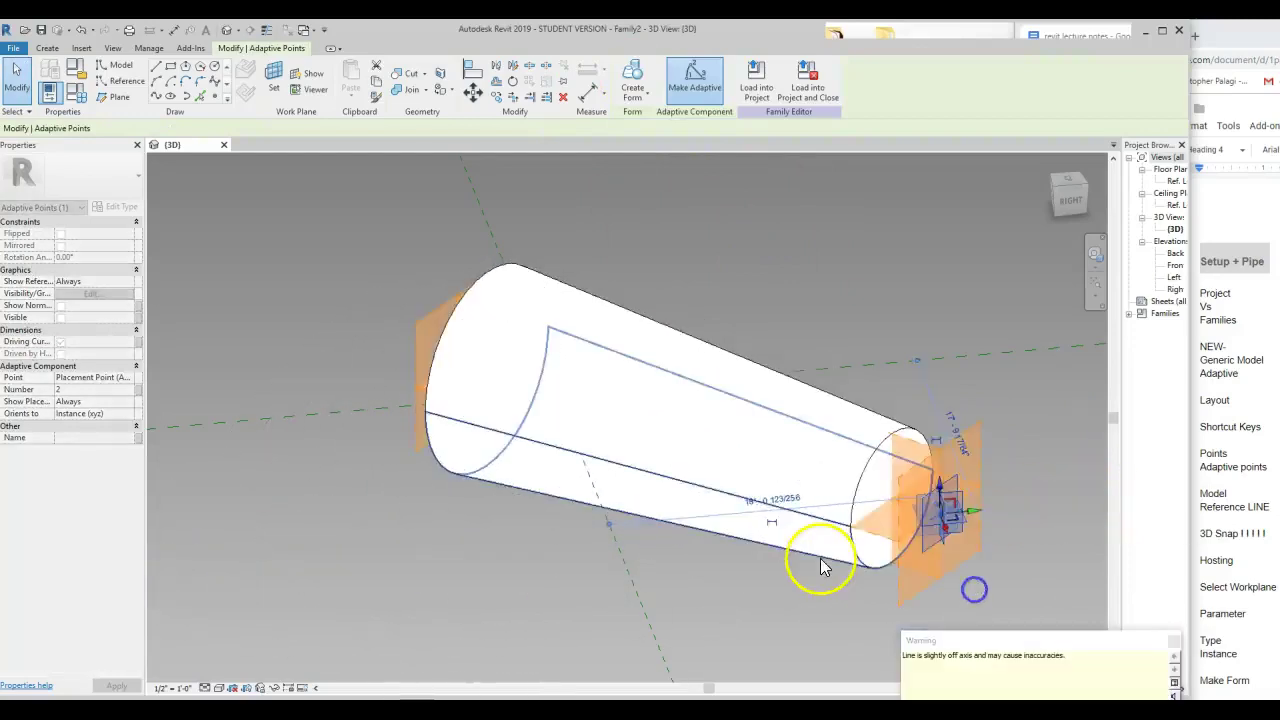
pyautogui.scroll(-3, 820, 565)
pyautogui.click(781, 588)
pyautogui.click(918, 547)
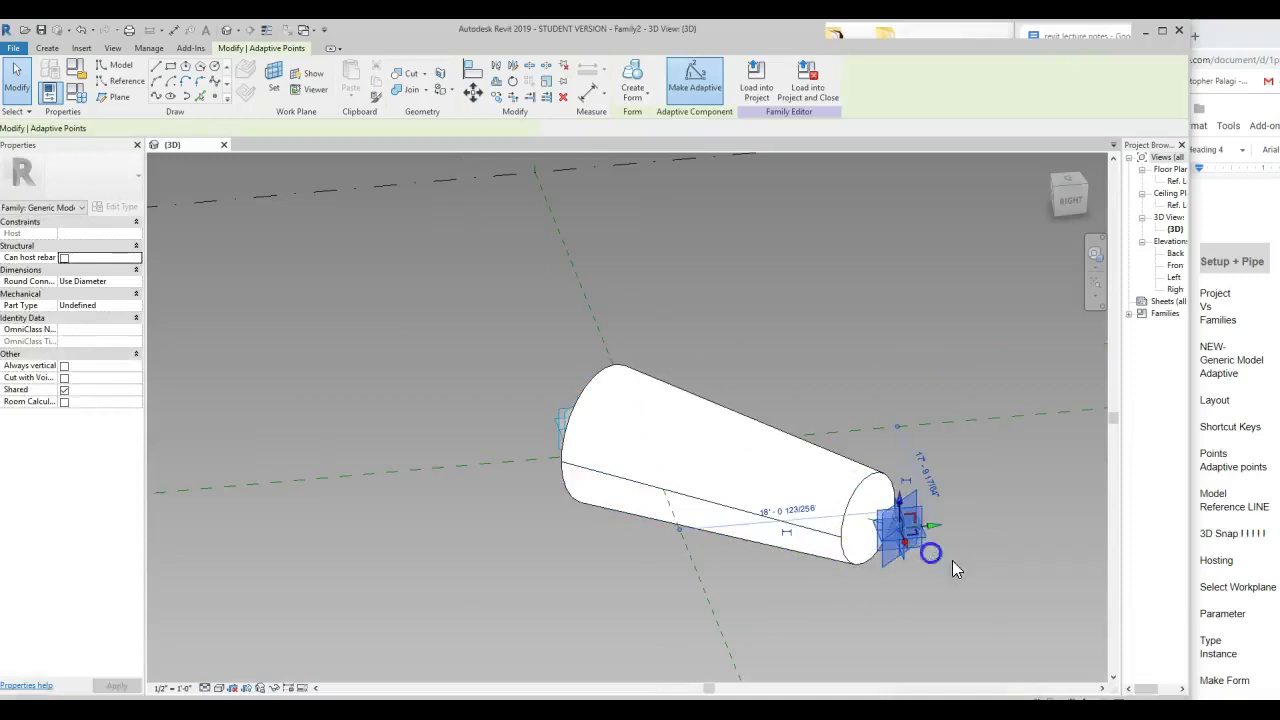
pyautogui.moveTo(927, 544); pyautogui.dragTo(1070, 562)
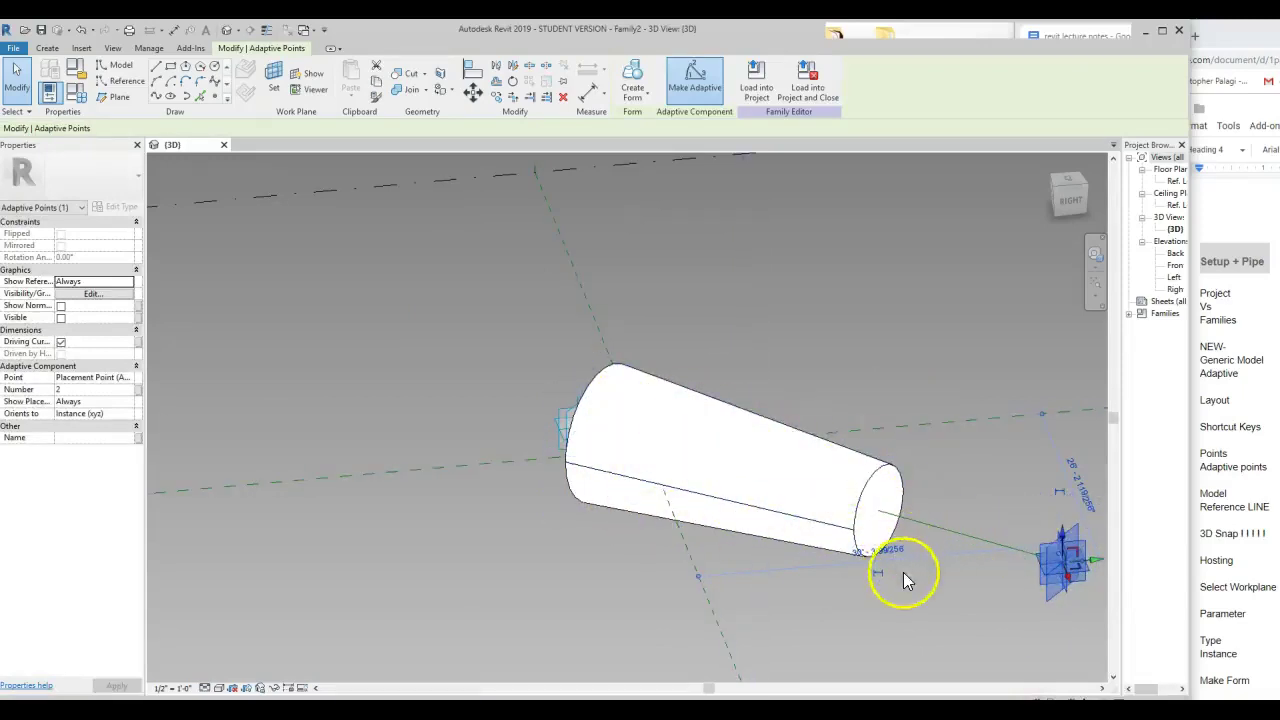
# Undo the latest moves of adaptive point 2 and the creation of the solid form.
pyautogui.hotkey('ctrl', 'z')
pyautogui.hotkey('ctrl', 'z')
pyautogui.hotkey('ctrl', 'z')
pyautogui.hotkey('ctrl', 'z')
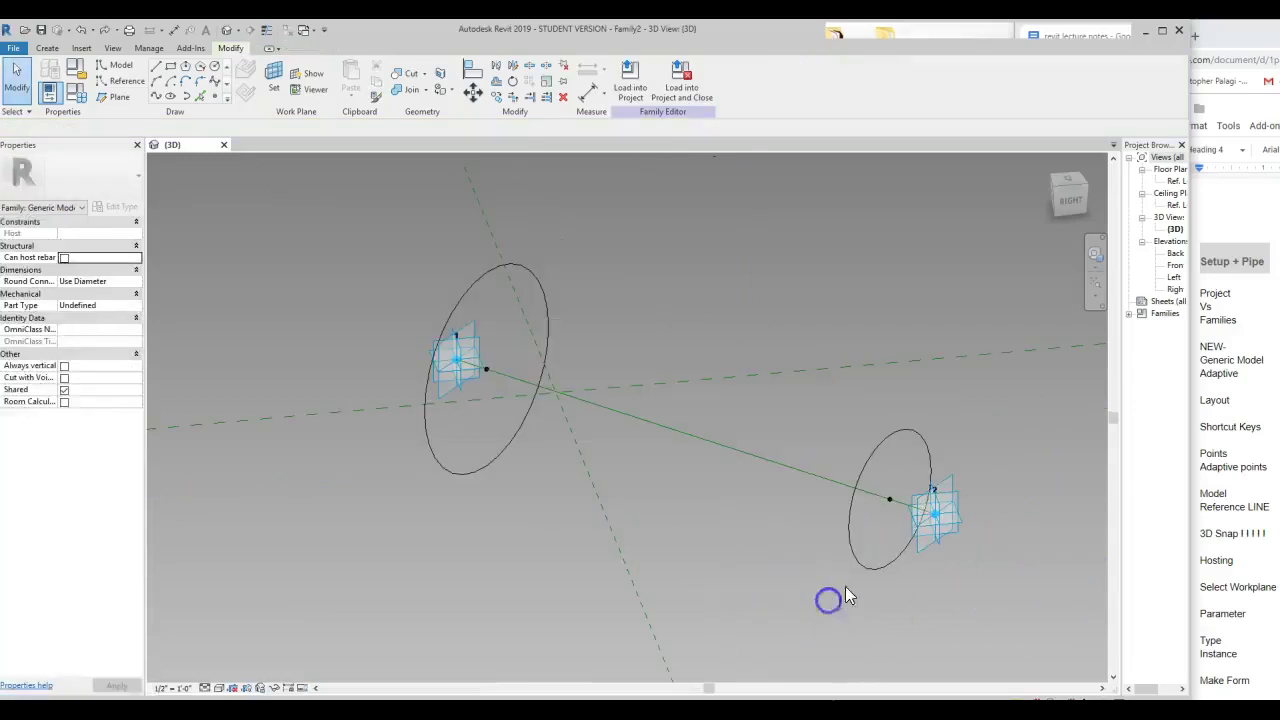
# Convert both circles along the line between the adaptive points into reference lines.
pyautogui.click(857, 563)
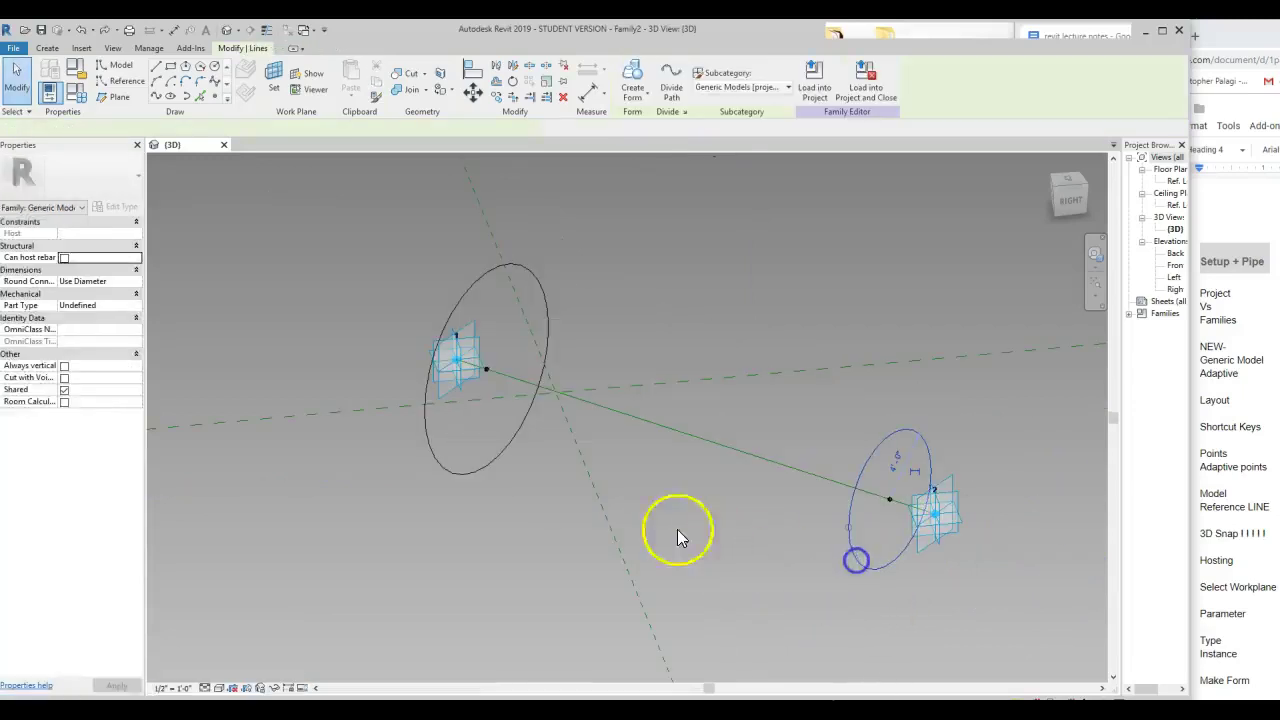
pyautogui.click(487, 467)
pyautogui.click(60, 341)
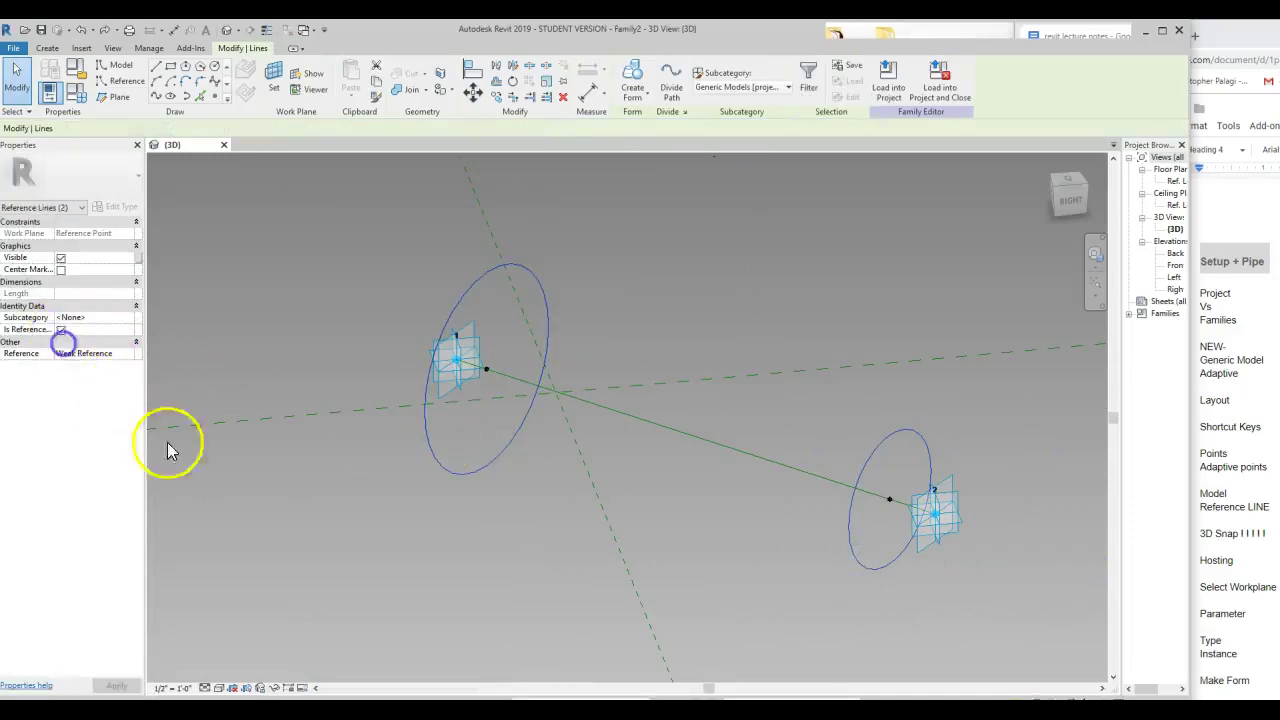
pyautogui.click(336, 525)
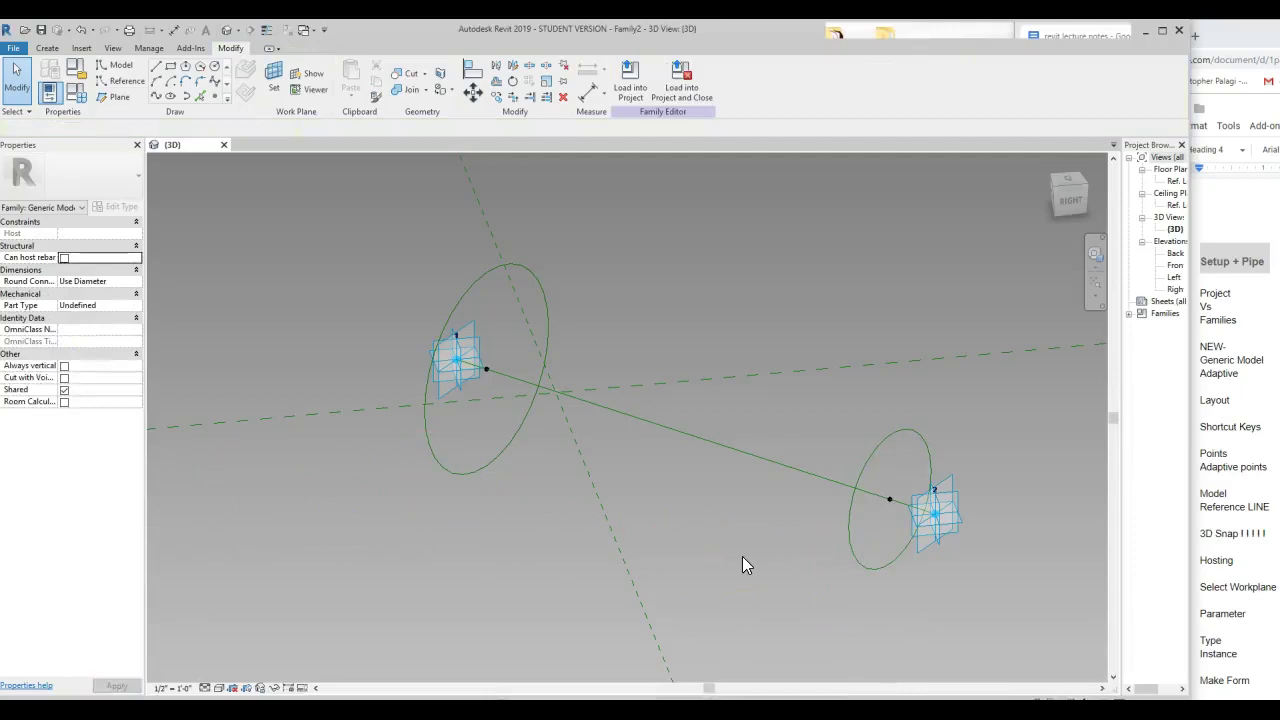
pyautogui.click(729, 506)
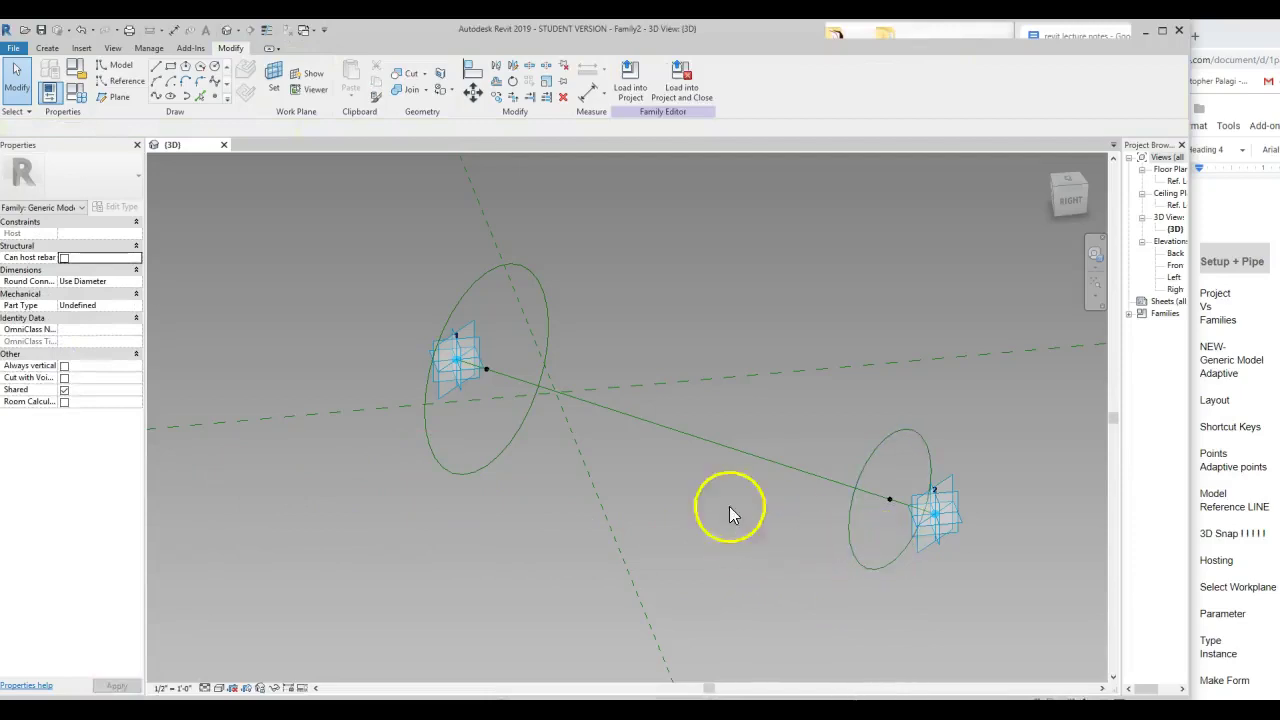
# Create a solid form from the two reference-line circles.
pyautogui.click(854, 540)
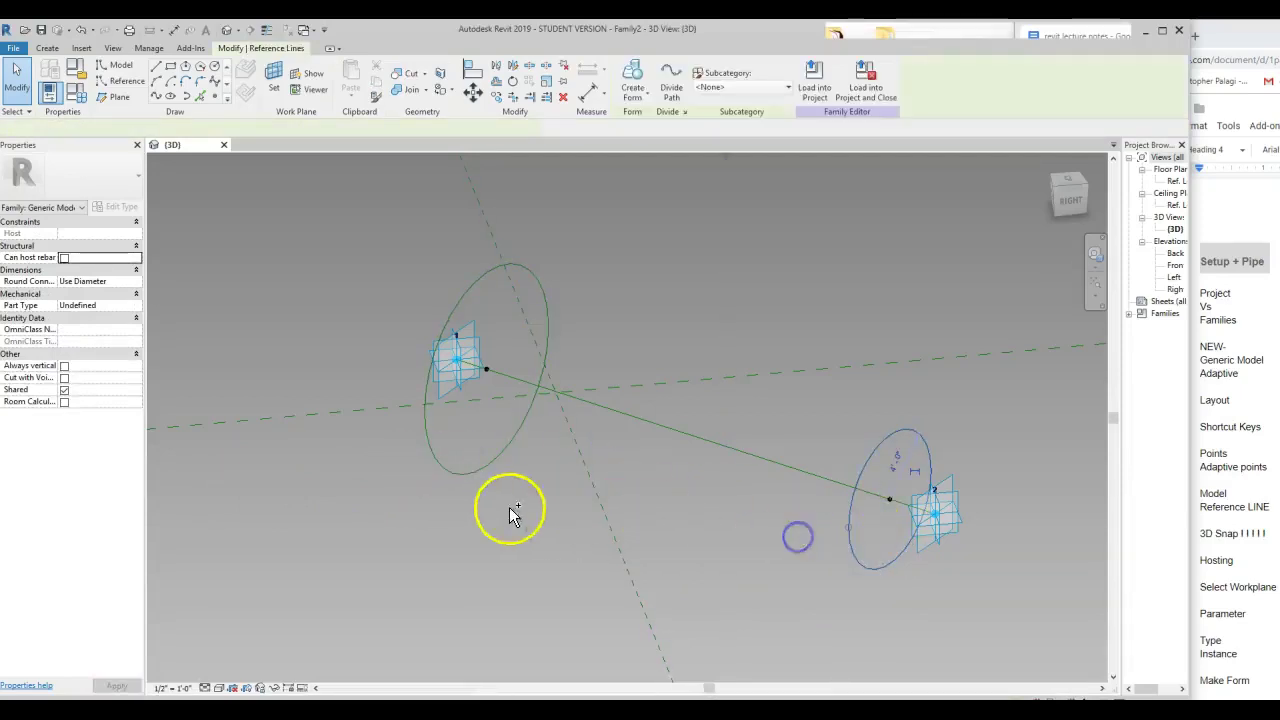
pyautogui.keyDown('ctrl'); pyautogui.click(480, 476); pyautogui.keyUp('ctrl')
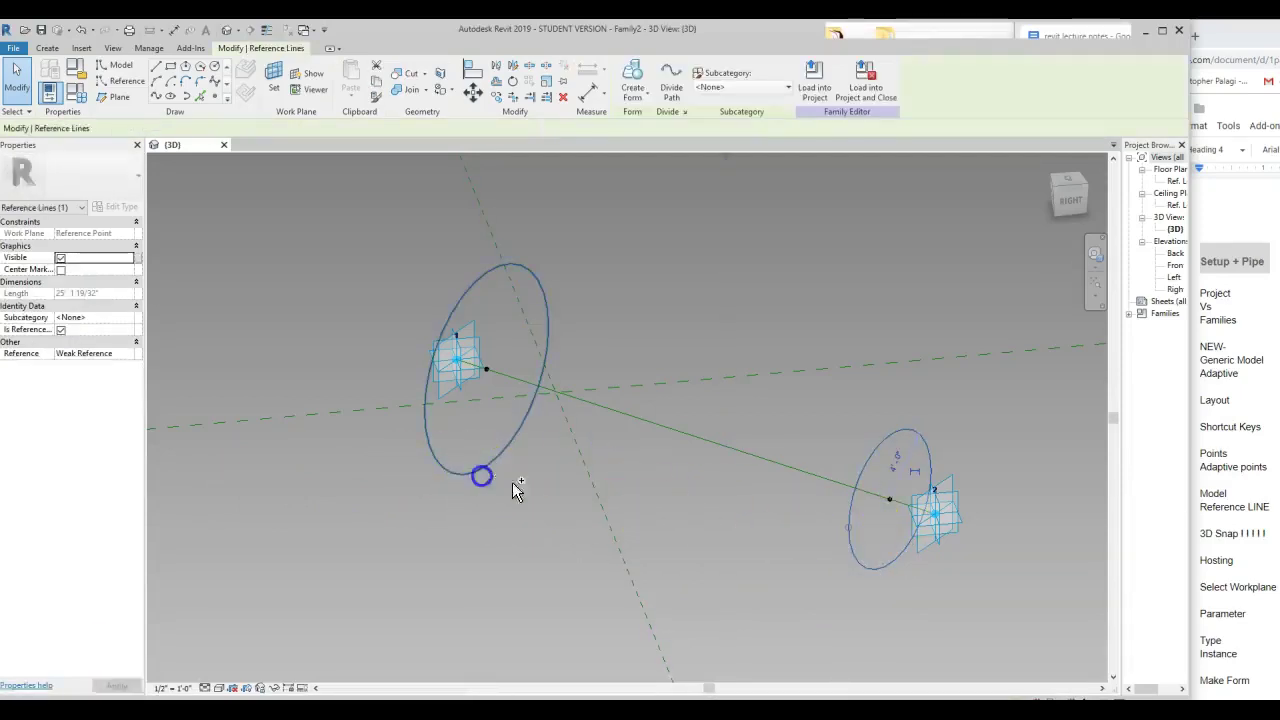
pyautogui.click(634, 93)
pyautogui.click(645, 117)
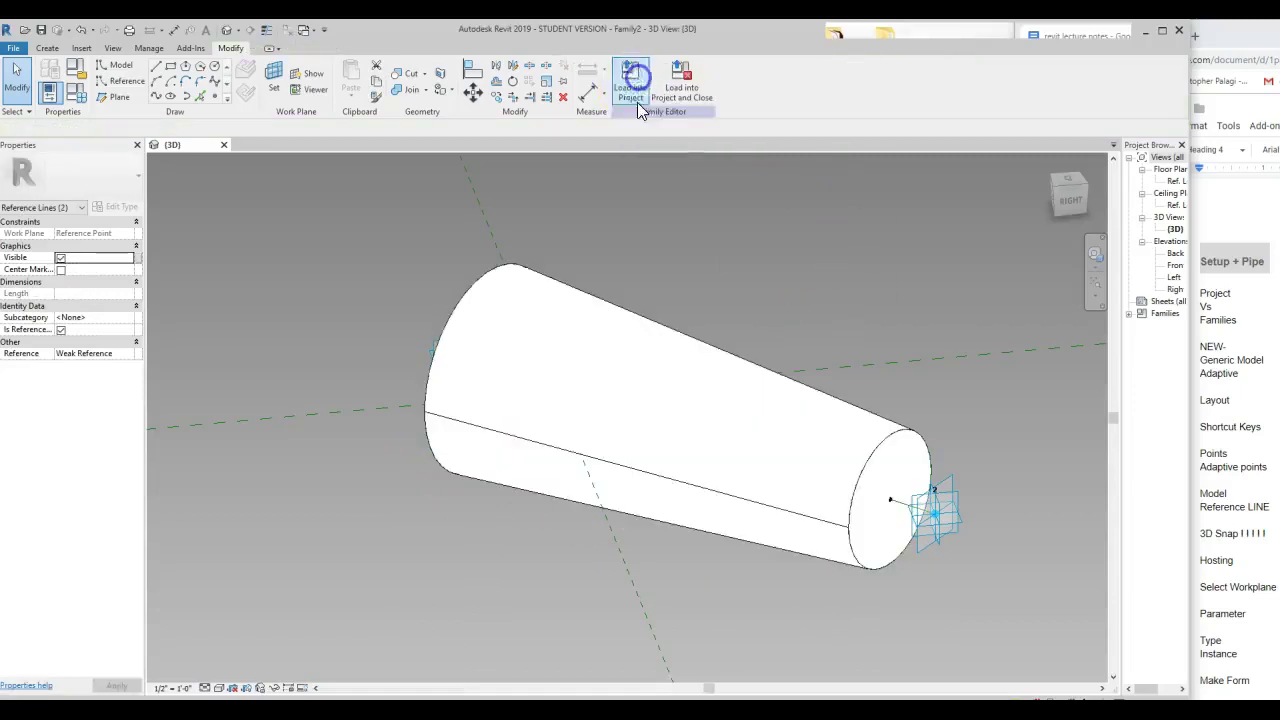
pyautogui.click(671, 218)
# Move adaptive point 2 away from adaptive point 1 and back closer to test how the solid form adapts.
pyautogui.click(932, 515)
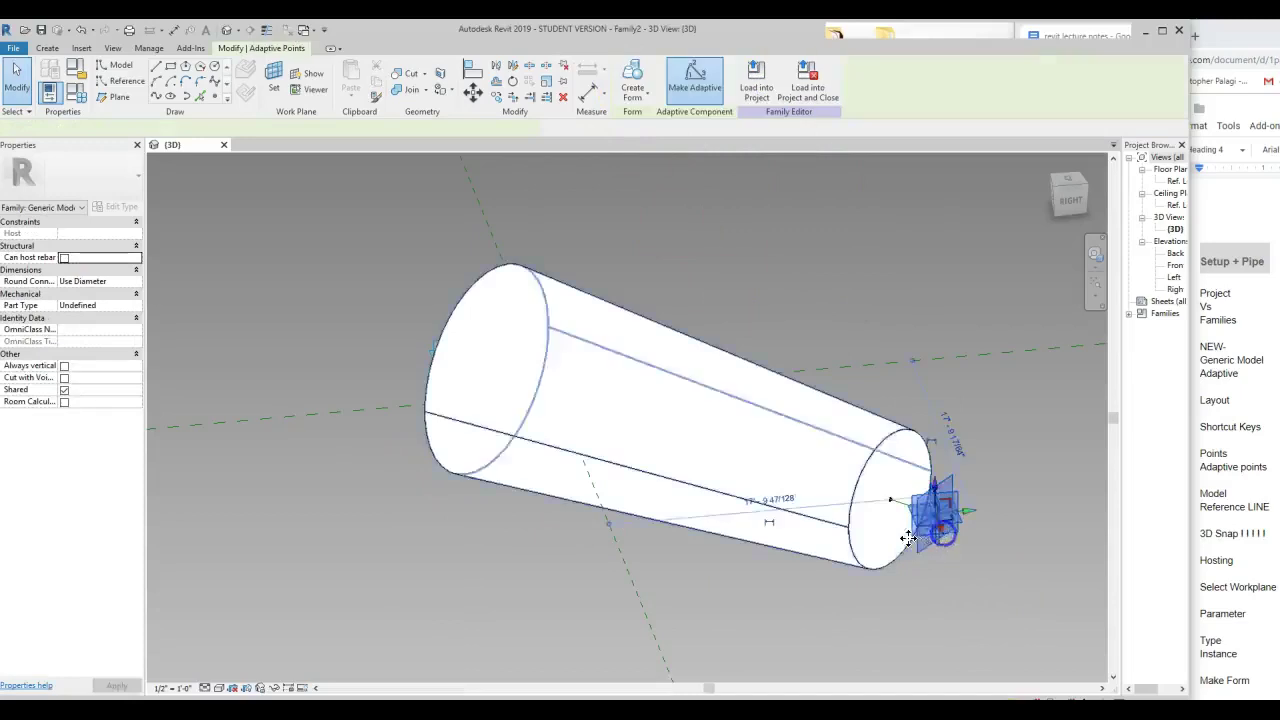
pyautogui.scroll(-3, 931, 548)
pyautogui.moveTo(927, 534); pyautogui.dragTo(1054, 592)
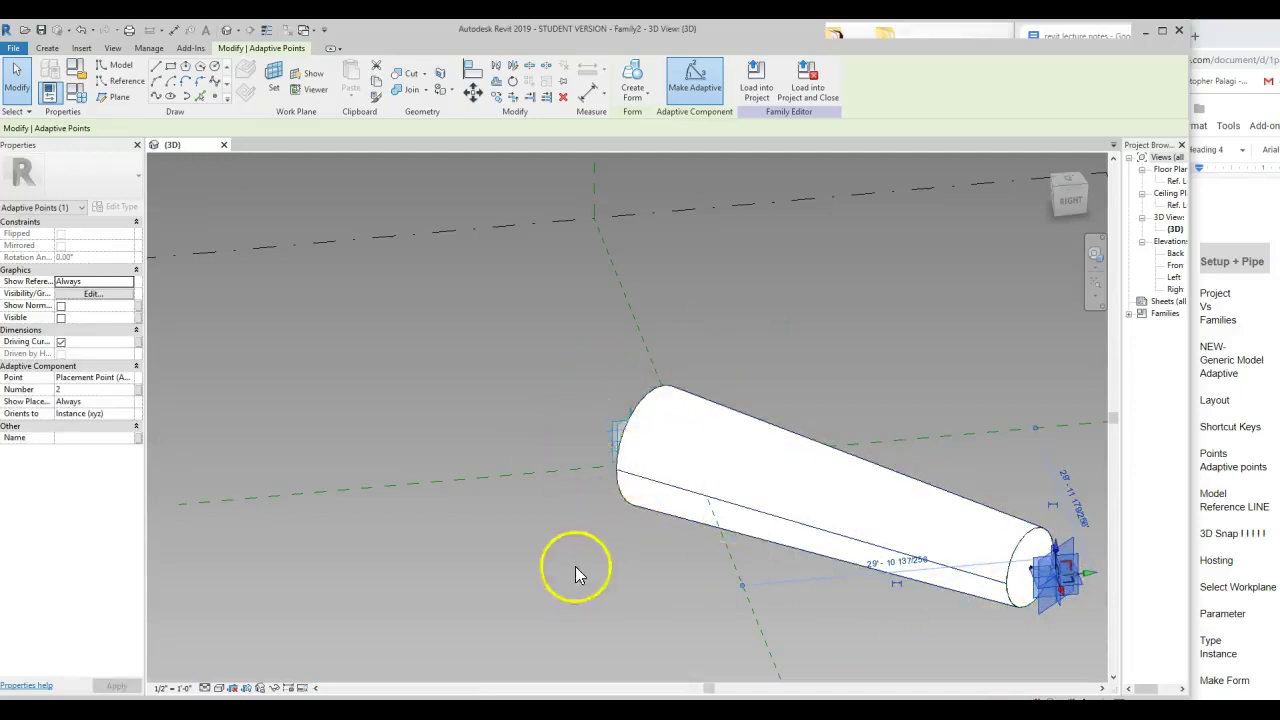
pyautogui.moveTo(1076, 593); pyautogui.dragTo(832, 533)
pyautogui.click(980, 590)
pyautogui.click(913, 608)
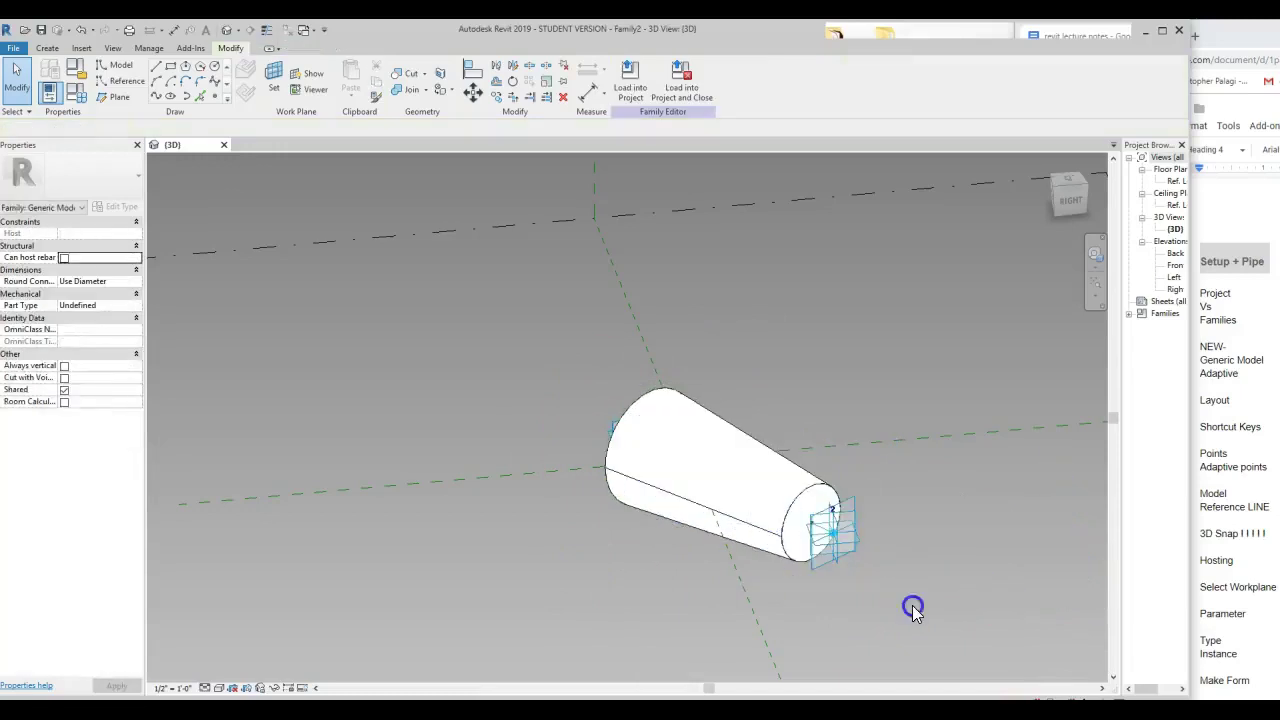
# Undo both moves of adaptive point 2 and the creation of the solid form from the reference circles.
pyautogui.hotkey('ctrl', 'z')
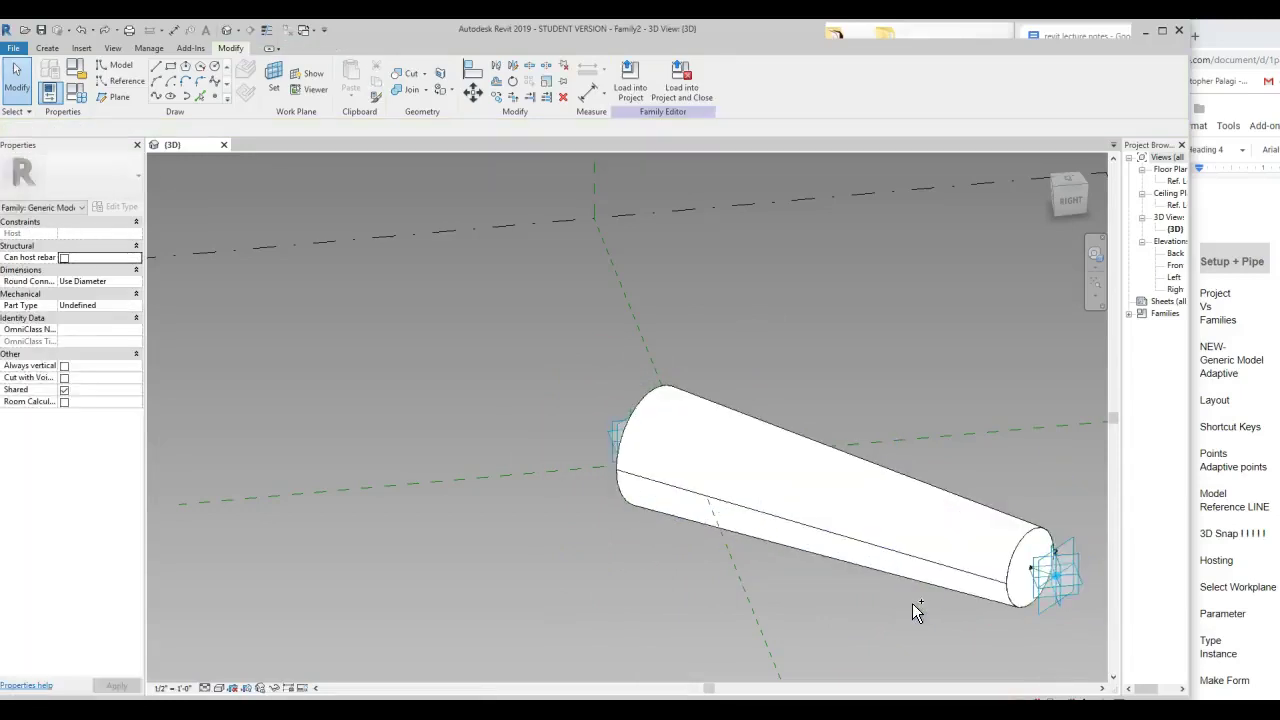
pyautogui.hotkey('ctrl', 'z')
pyautogui.hotkey('ctrl', 'z')
pyautogui.click(877, 603)
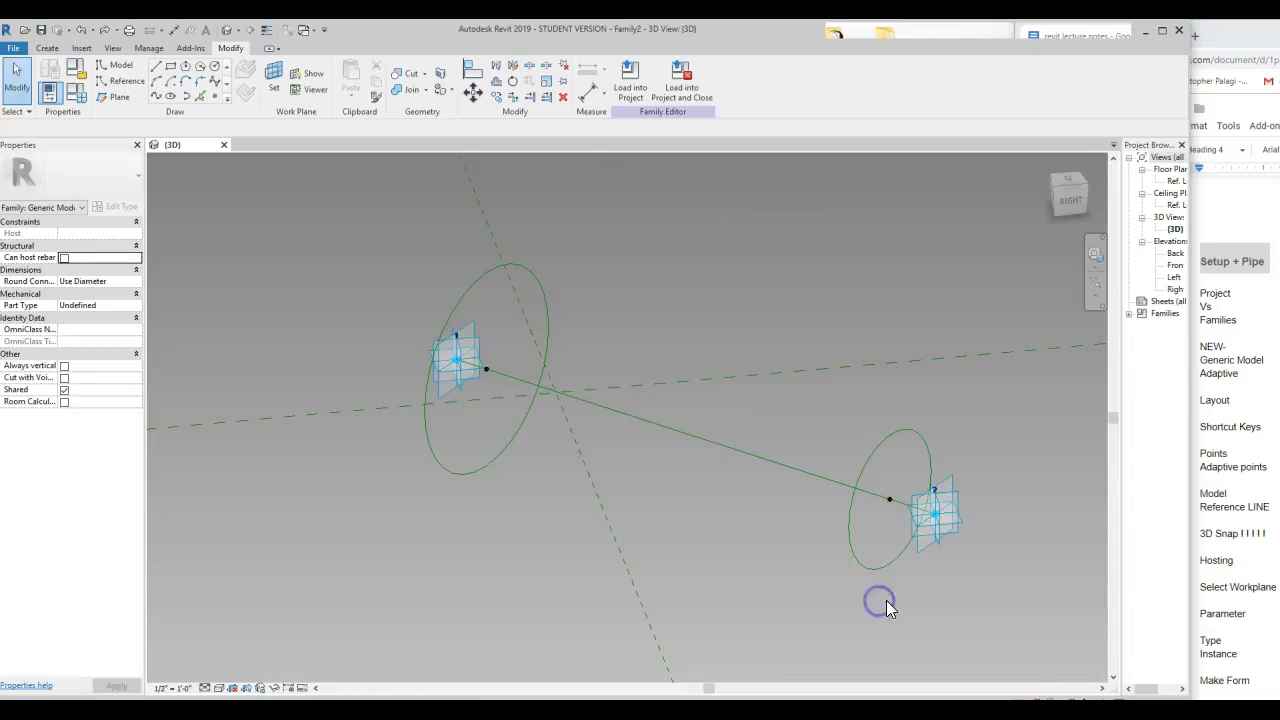
# Make the temporary radius dimension of the reference circle near adaptive point 2 permanent.
pyautogui.scroll(2, 890, 600)
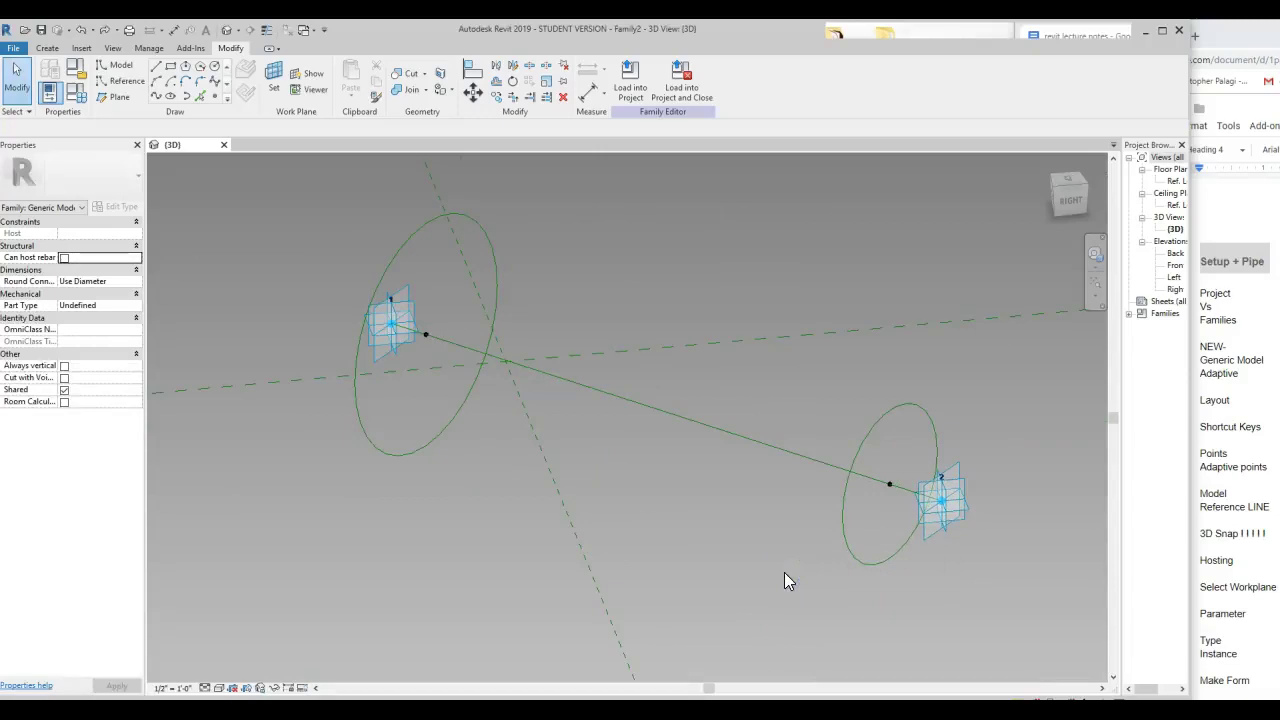
pyautogui.click(829, 382)
pyautogui.click(875, 413)
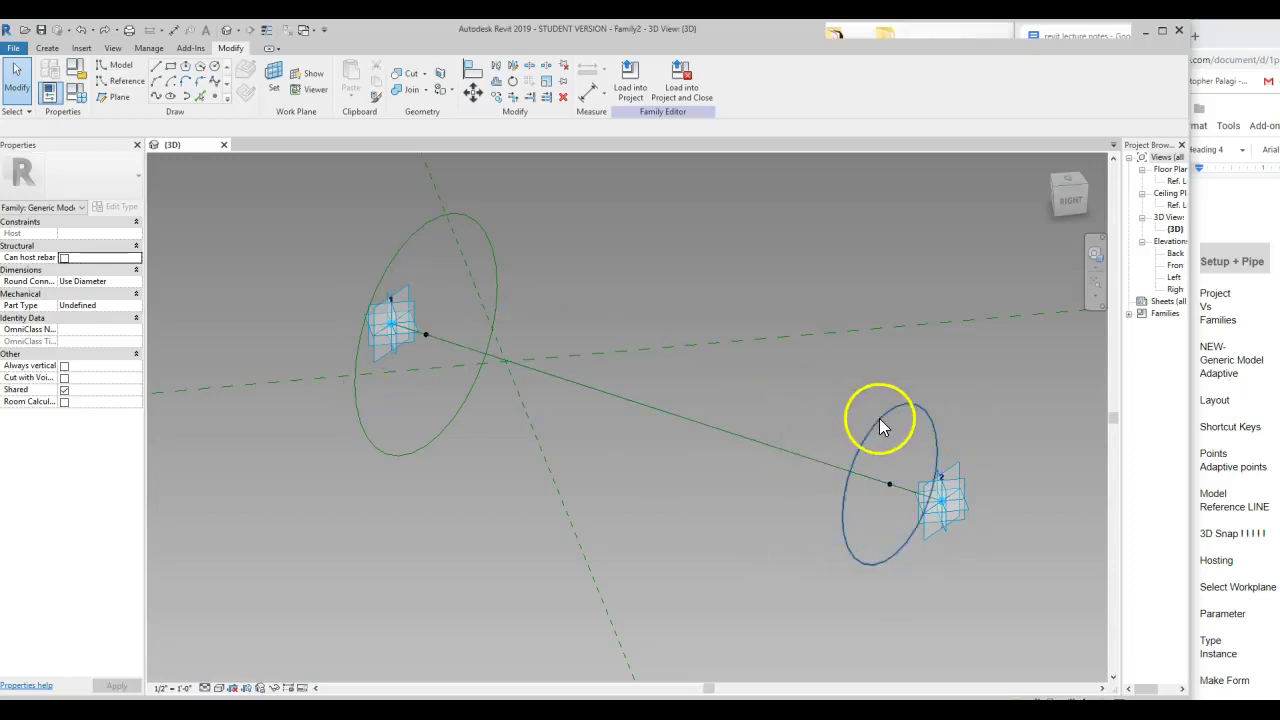
pyautogui.click(874, 456)
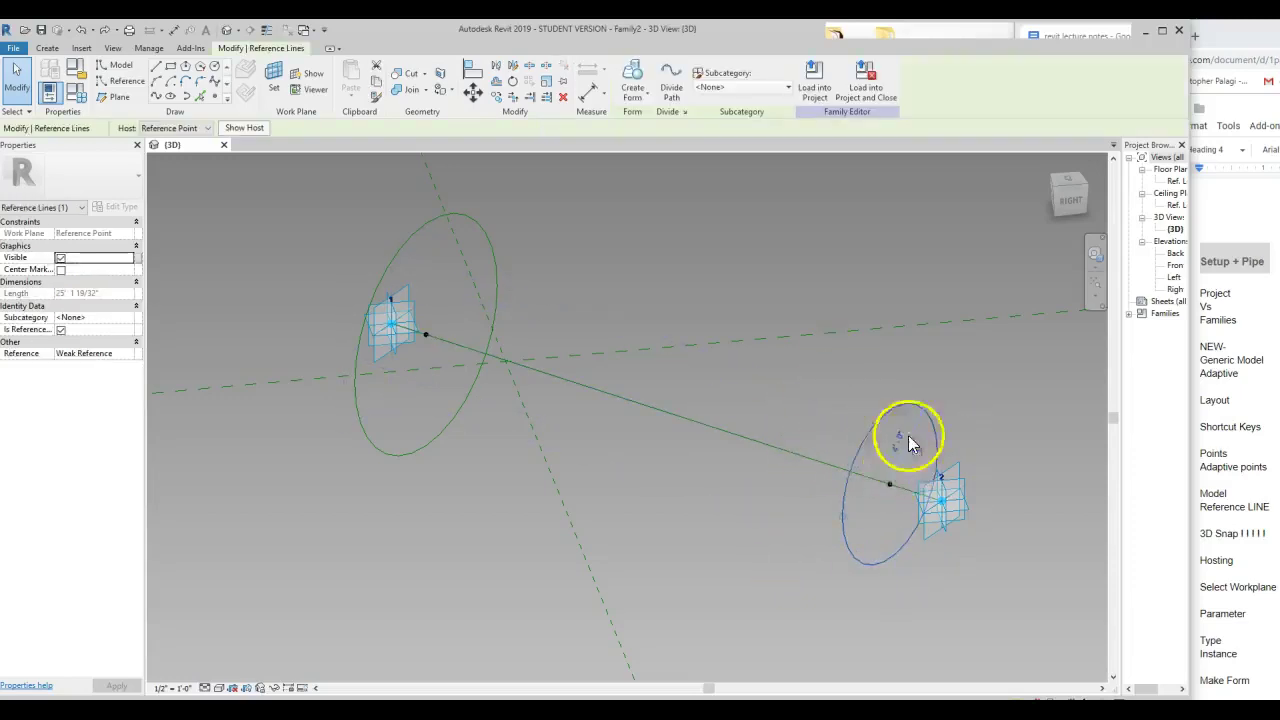
pyautogui.click(614, 254)
pyautogui.click(491, 243)
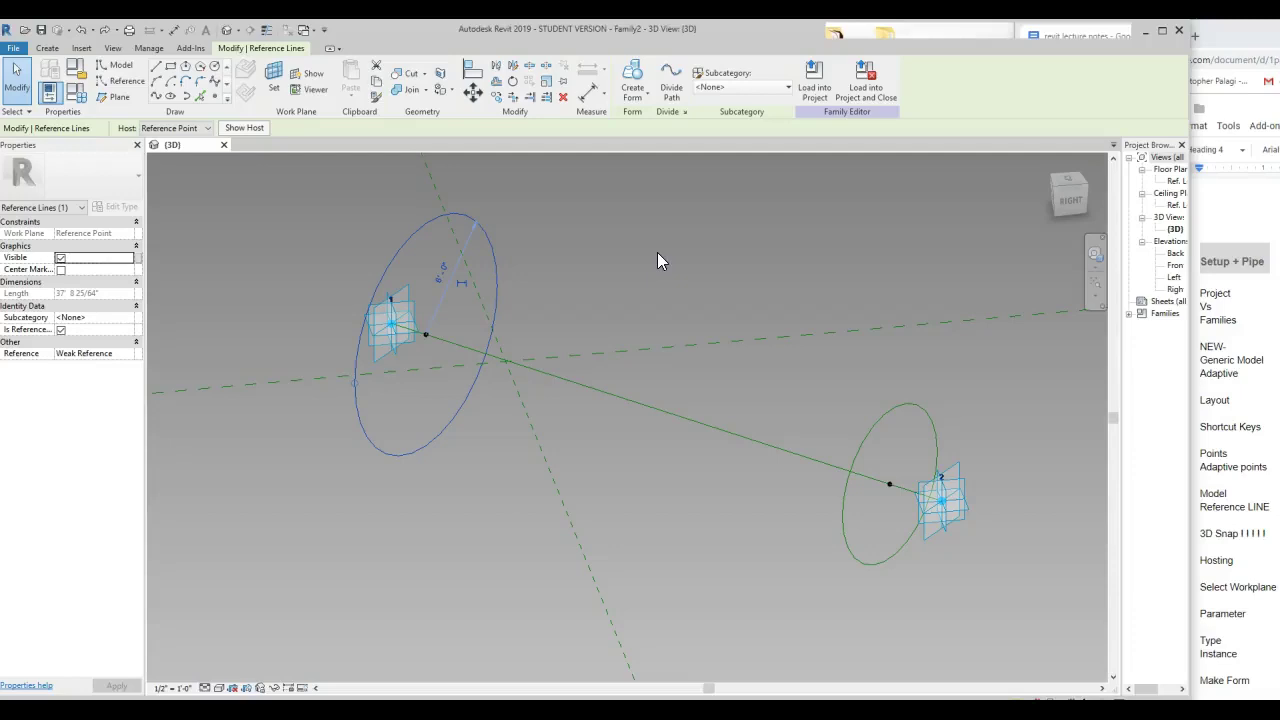
pyautogui.click(901, 465)
pyautogui.click(836, 453)
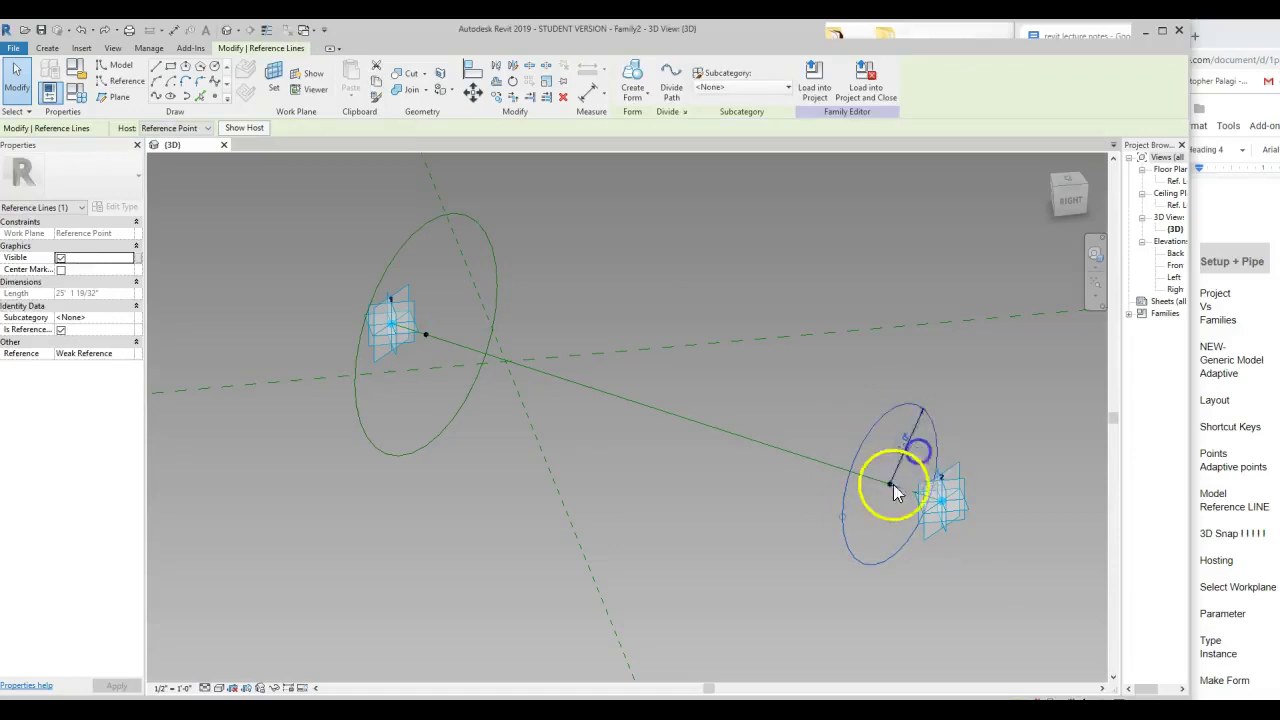
pyautogui.click(821, 407)
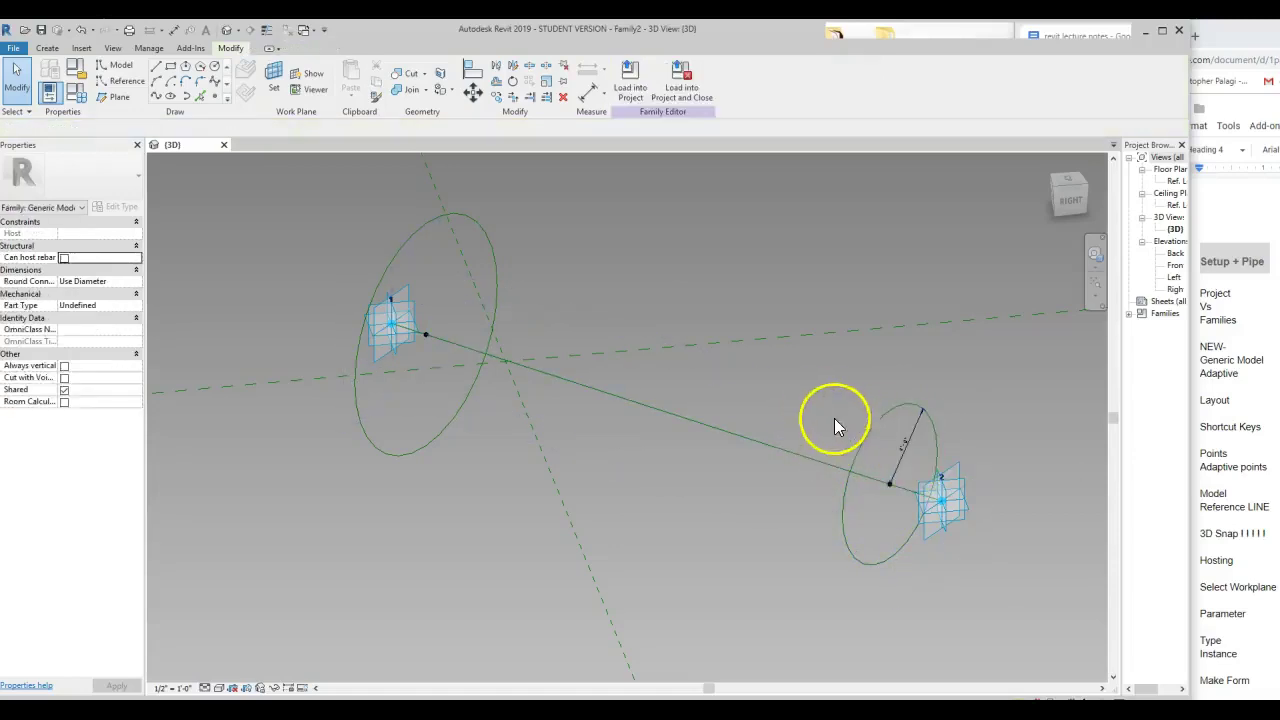
# Make the temporary radius dimension of the reference circle near adaptive point 1 permanent.
pyautogui.click(404, 246)
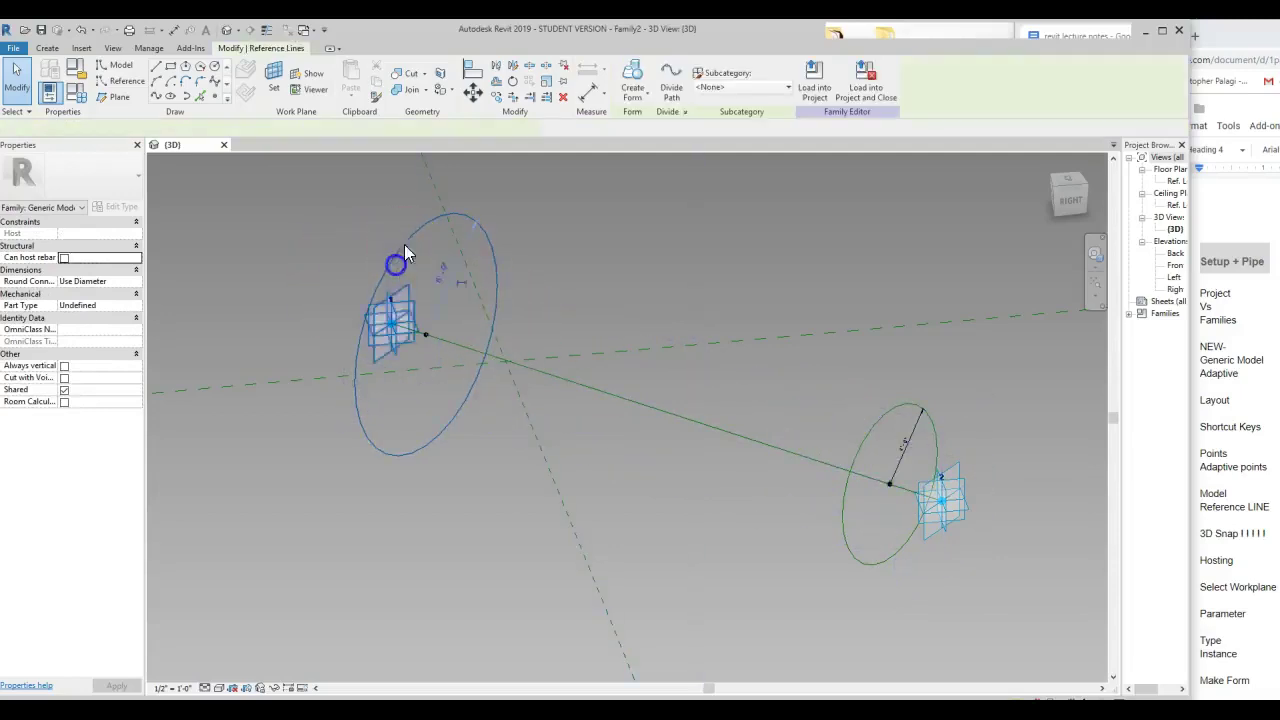
pyautogui.click(485, 477)
pyautogui.click(611, 256)
# Label the radius dimension near adaptive point 2 with a new family type parameter named "pipe dia", grouped under Dimensions.
pyautogui.click(920, 422)
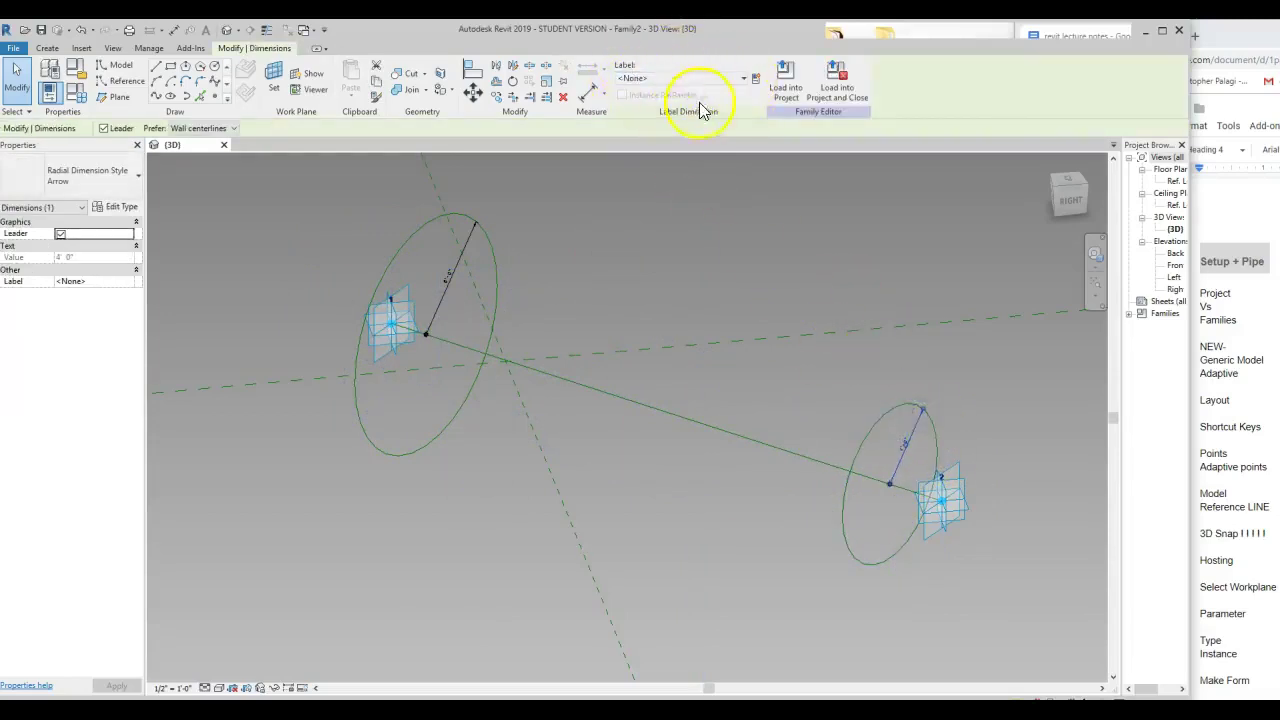
pyautogui.click(757, 79)
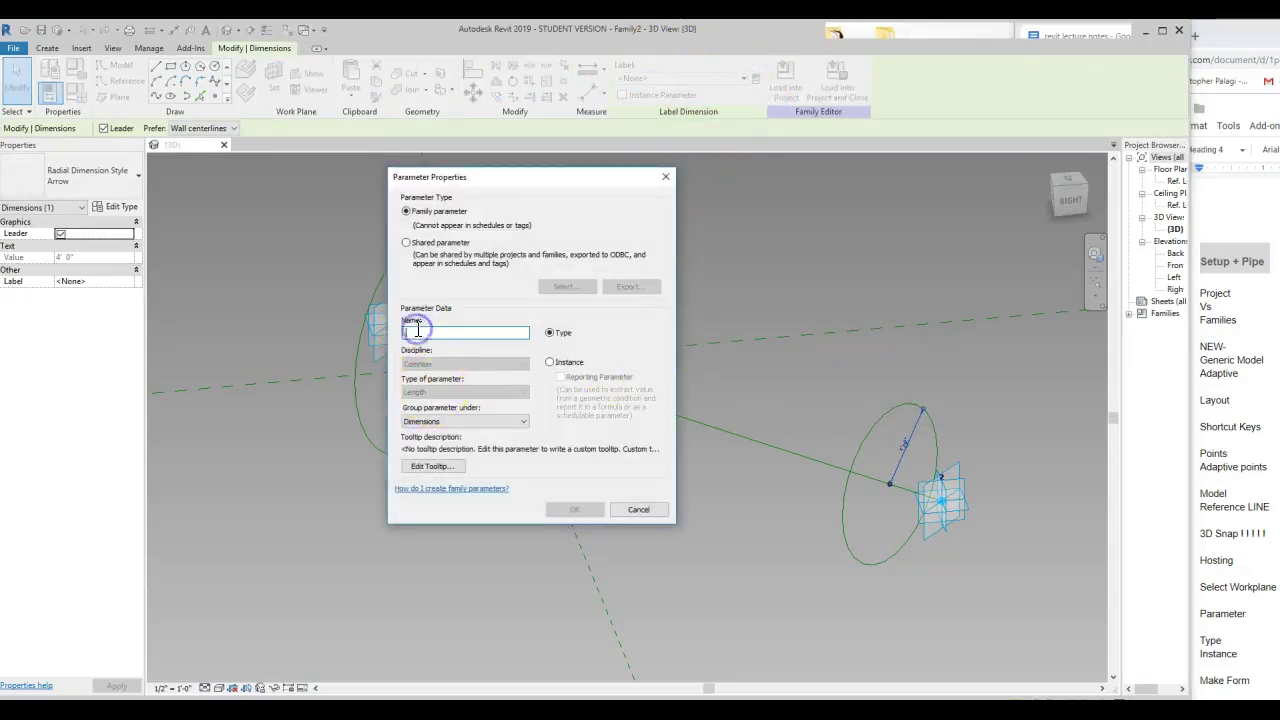
pyautogui.write('pipe dia')
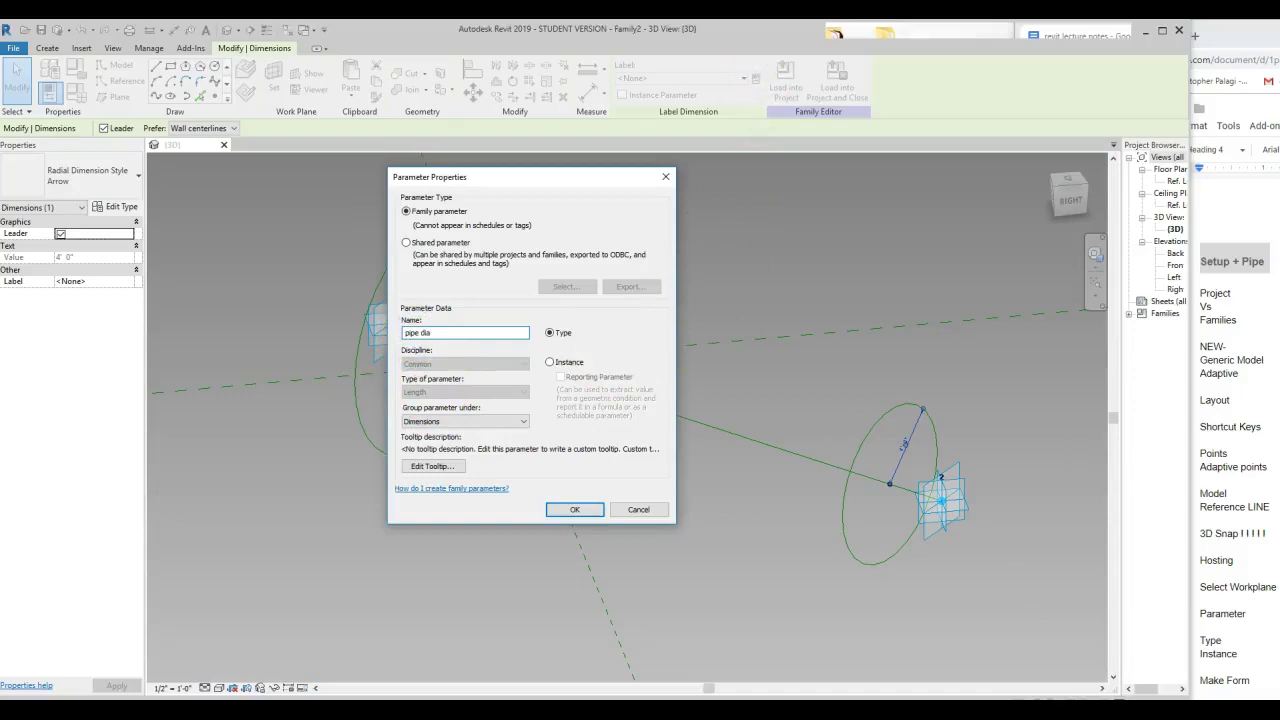
pyautogui.click(550, 334)
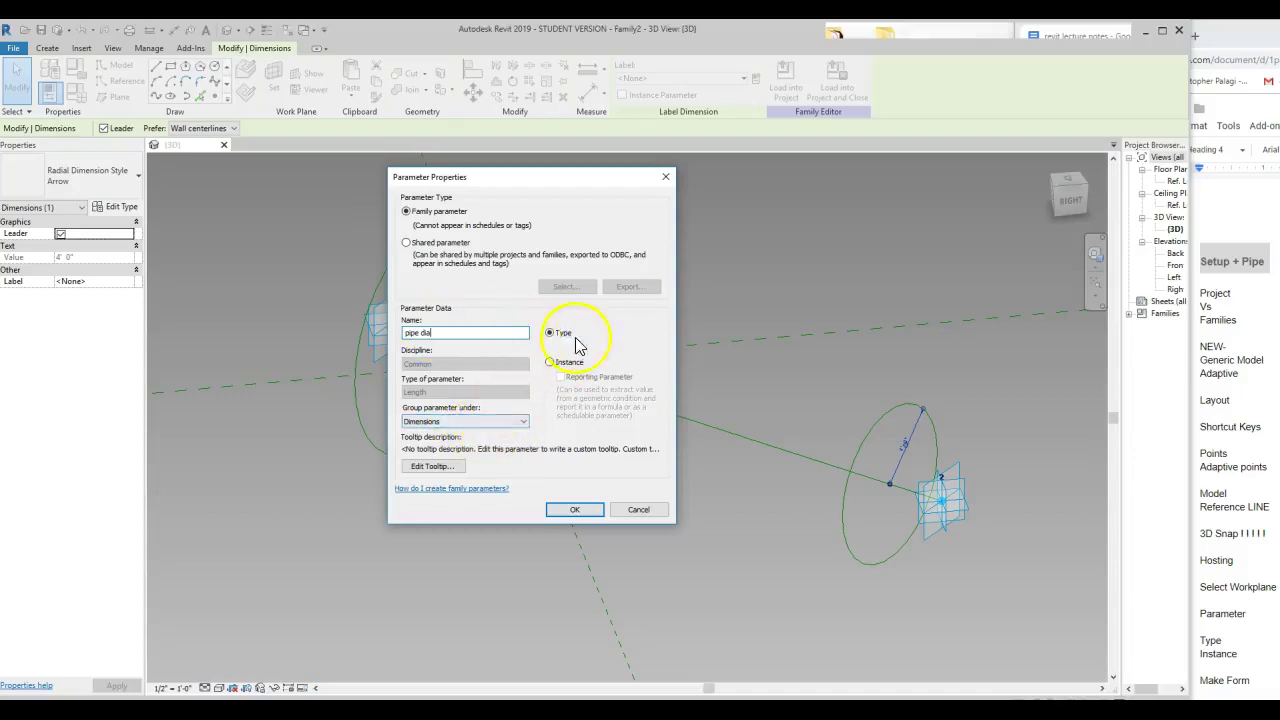
pyautogui.click(567, 512)
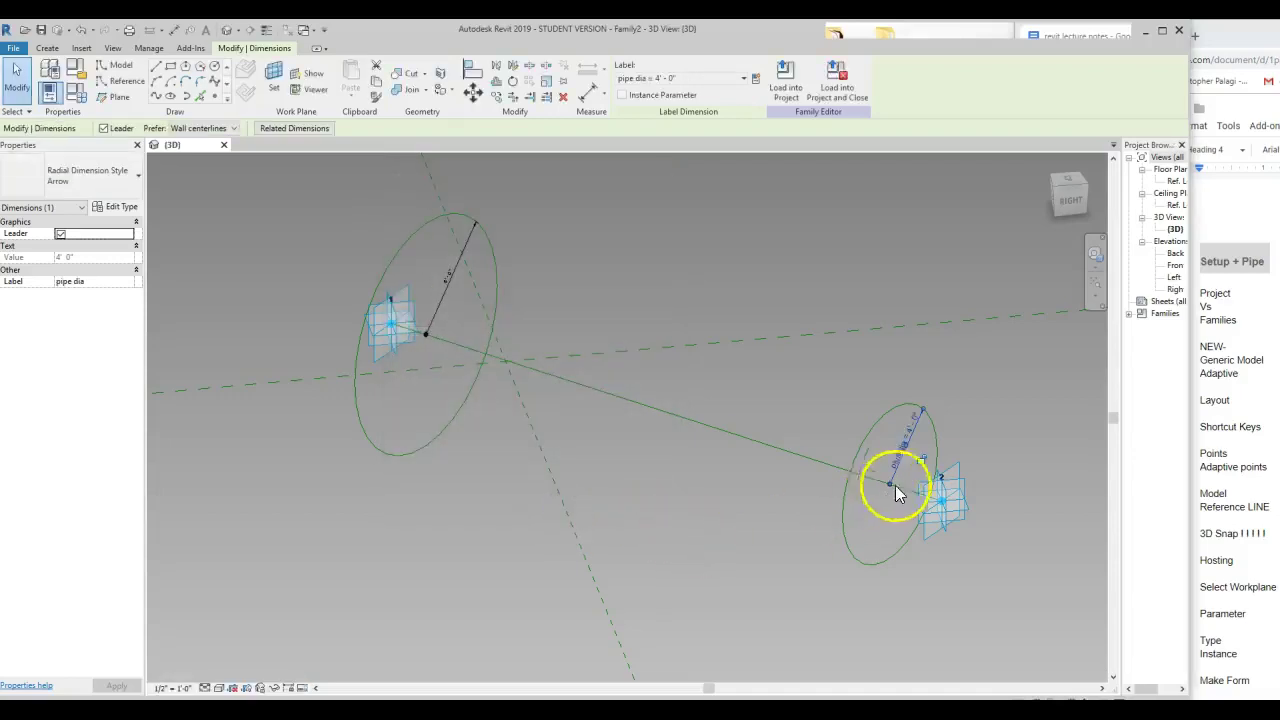
pyautogui.click(777, 410)
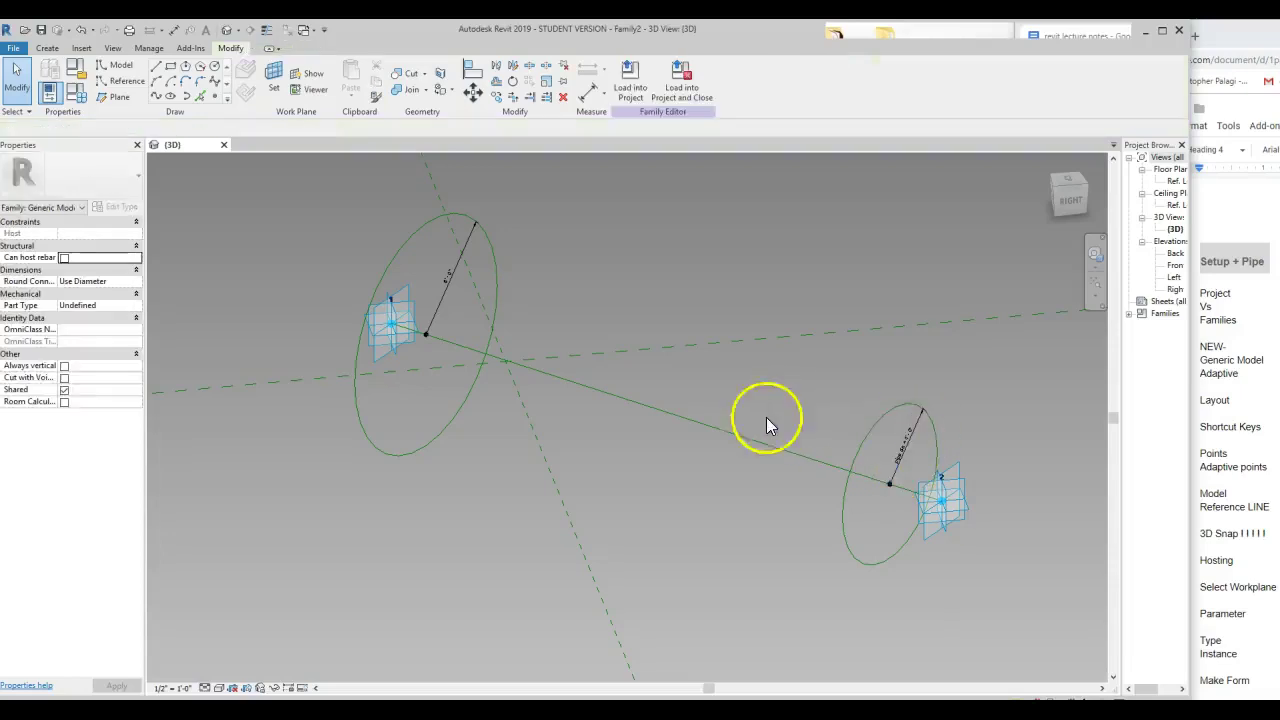
pyautogui.click(894, 477)
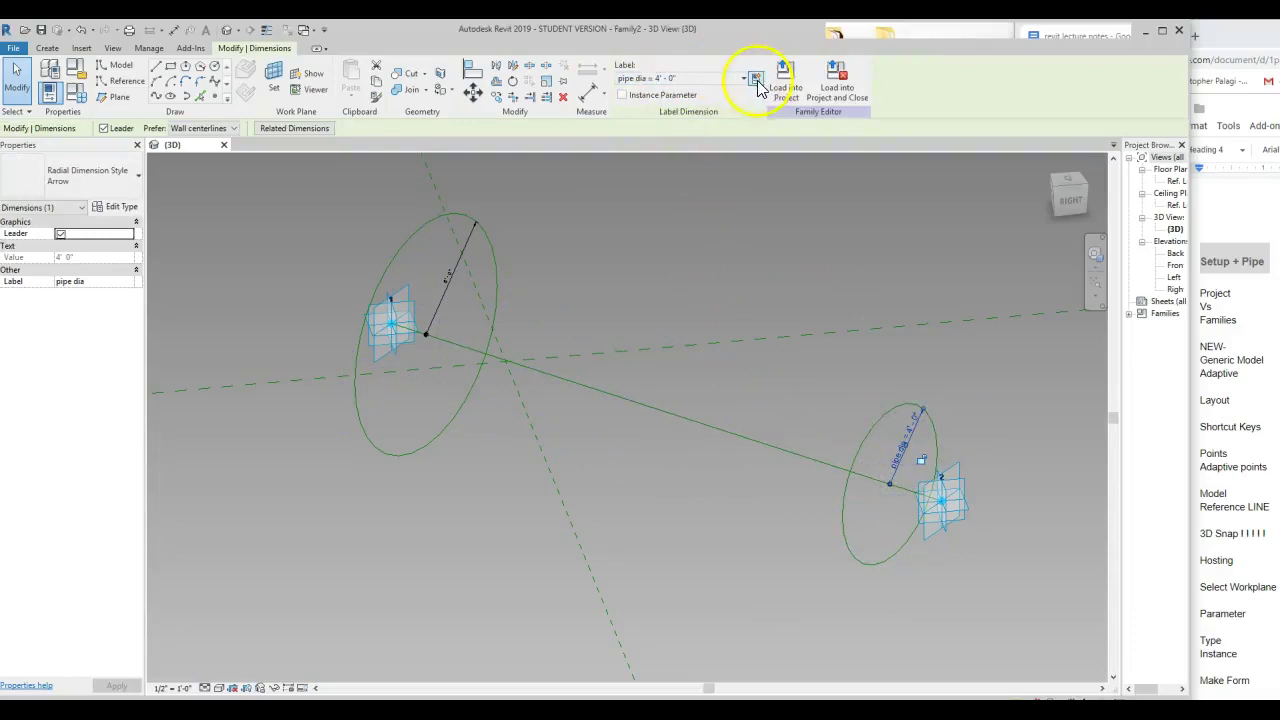
pyautogui.click(799, 386)
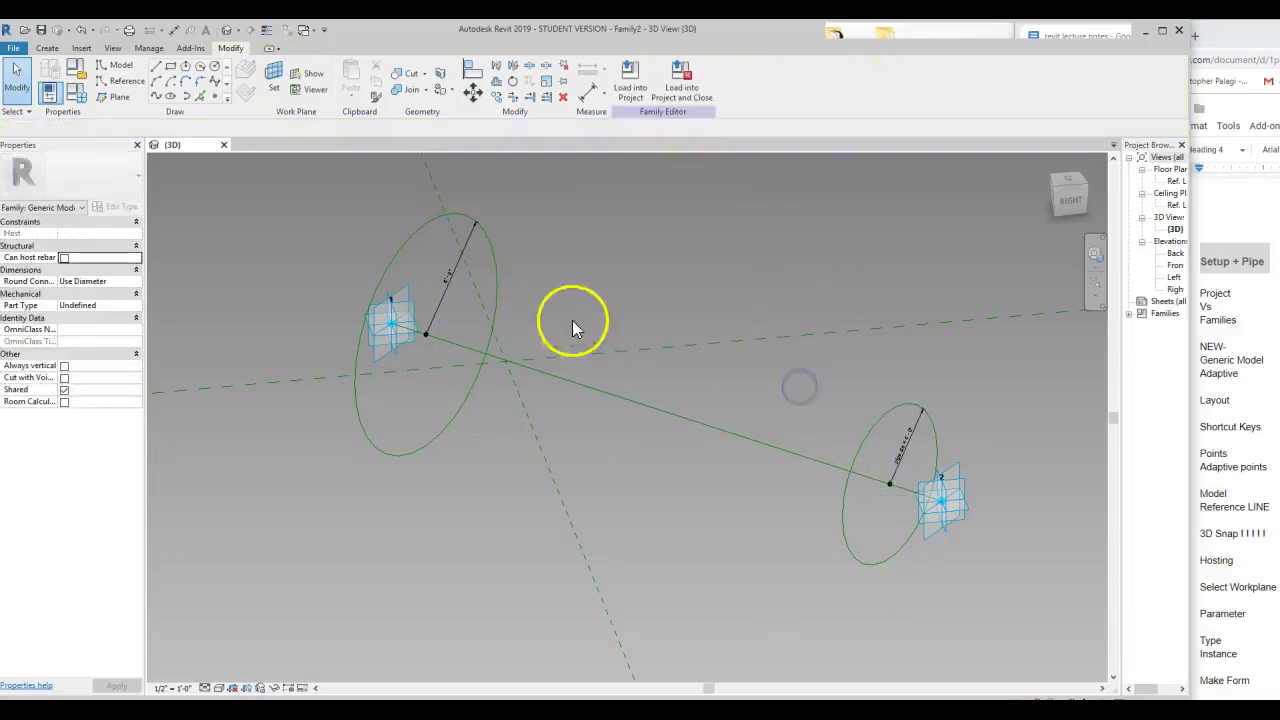
# Label the radius dimension of the circle near adaptive point 1 with the existing pipe dia parameter.
pyautogui.click(474, 240)
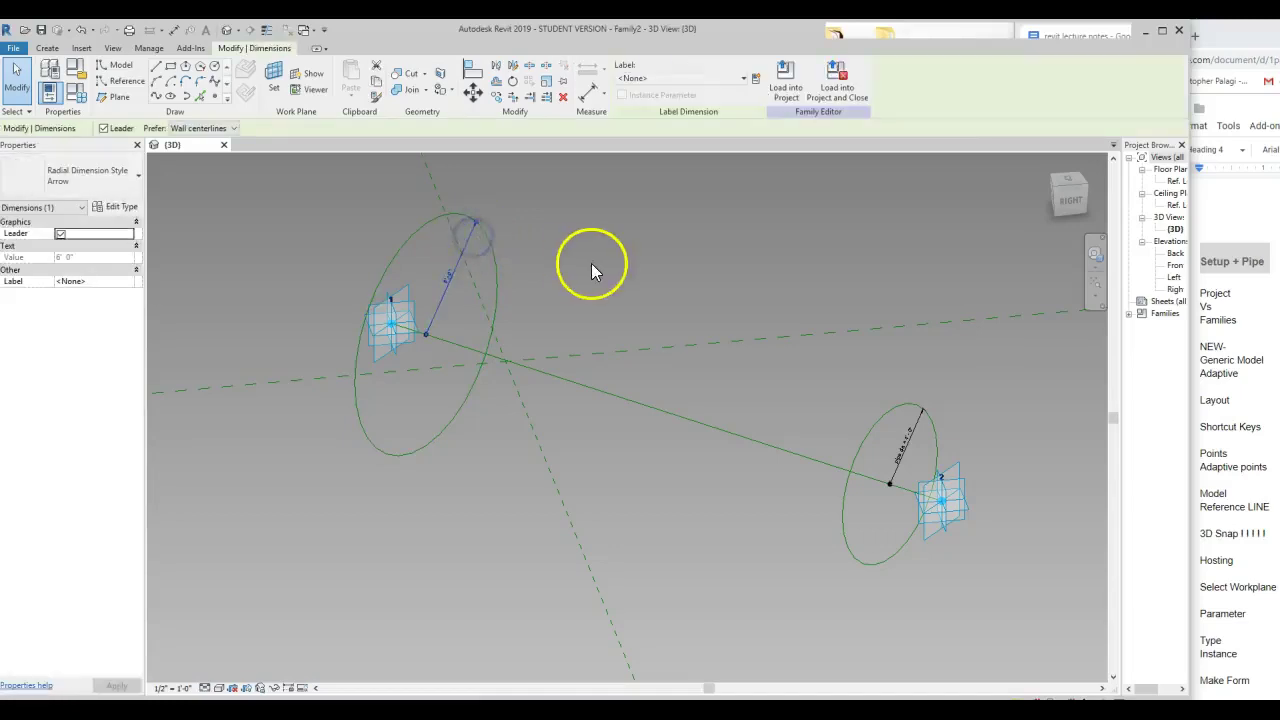
pyautogui.click(745, 78)
pyautogui.click(666, 122)
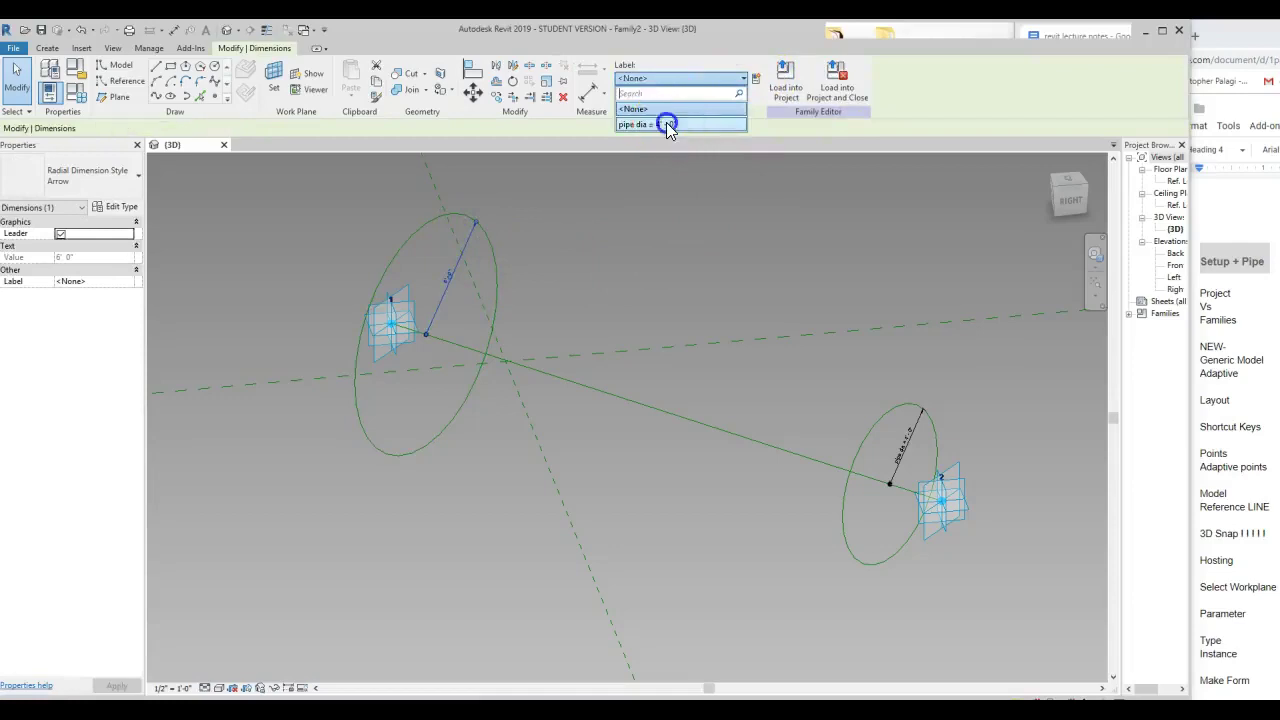
pyautogui.click(666, 277)
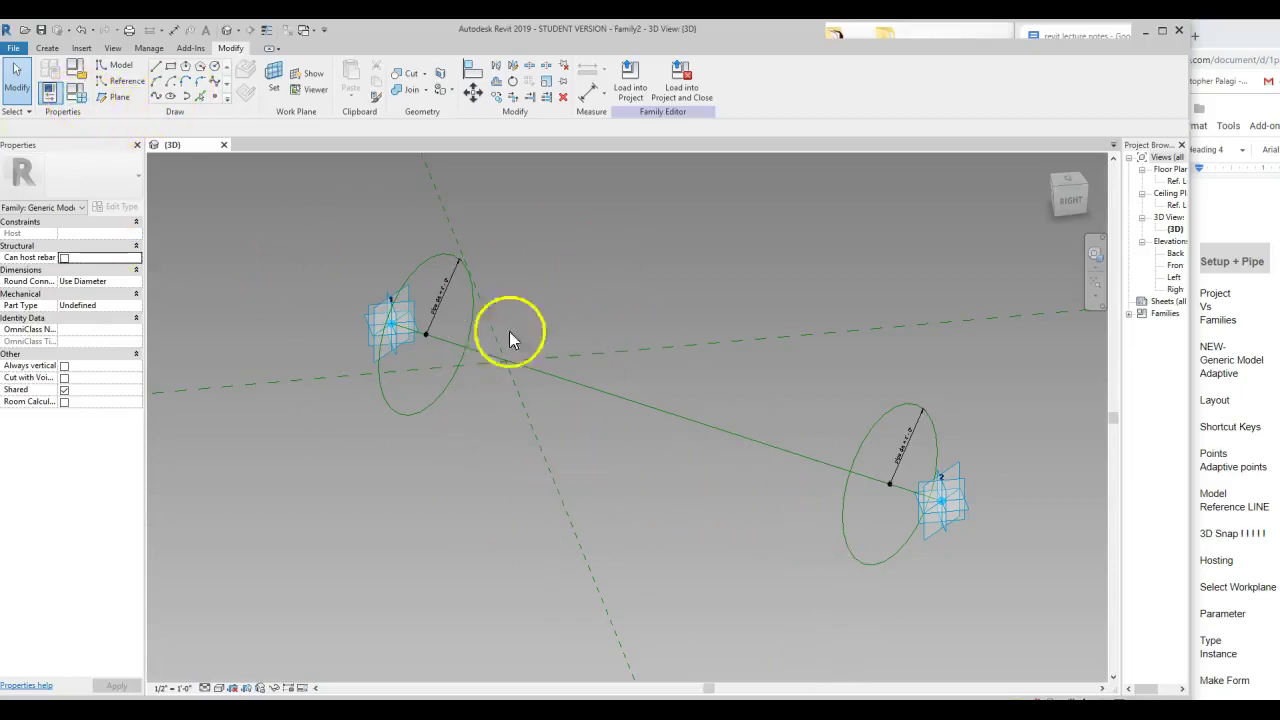
# Set the pipe dia parameter to 2" in Family Types and apply it to test both circles.
pyautogui.click(79, 100)
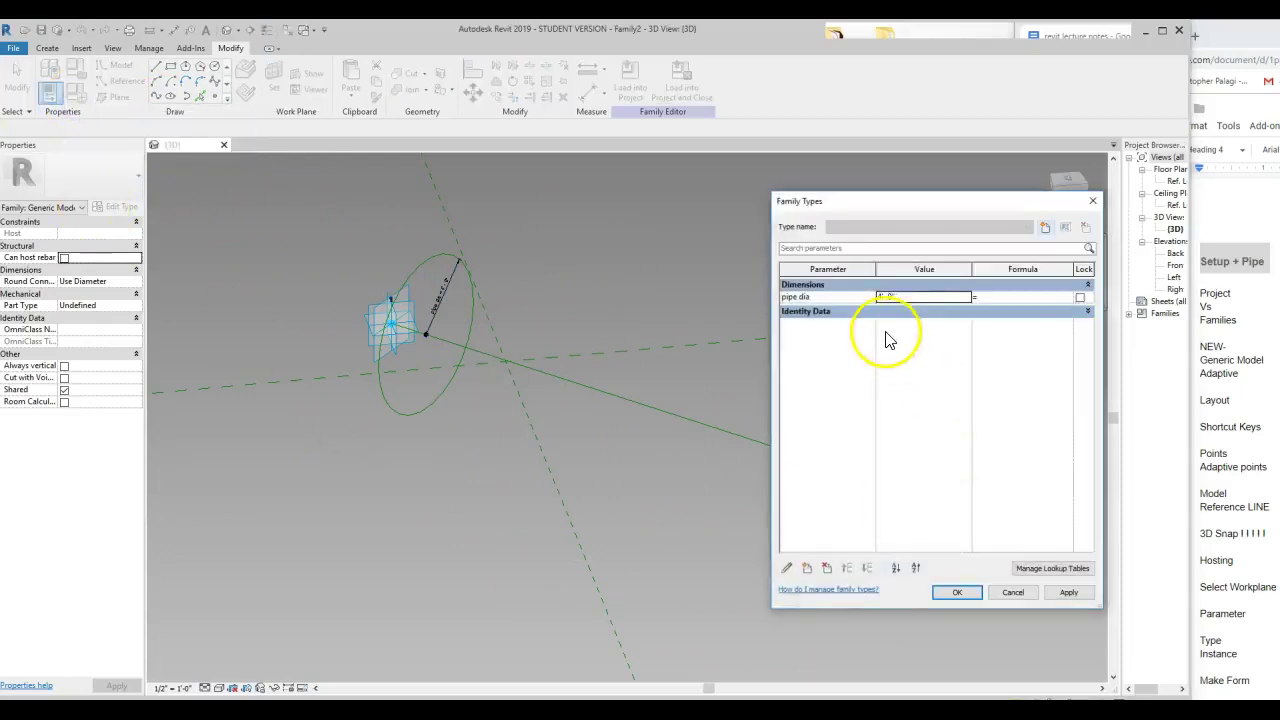
pyautogui.moveTo(950, 201); pyautogui.dragTo(1018, 57)
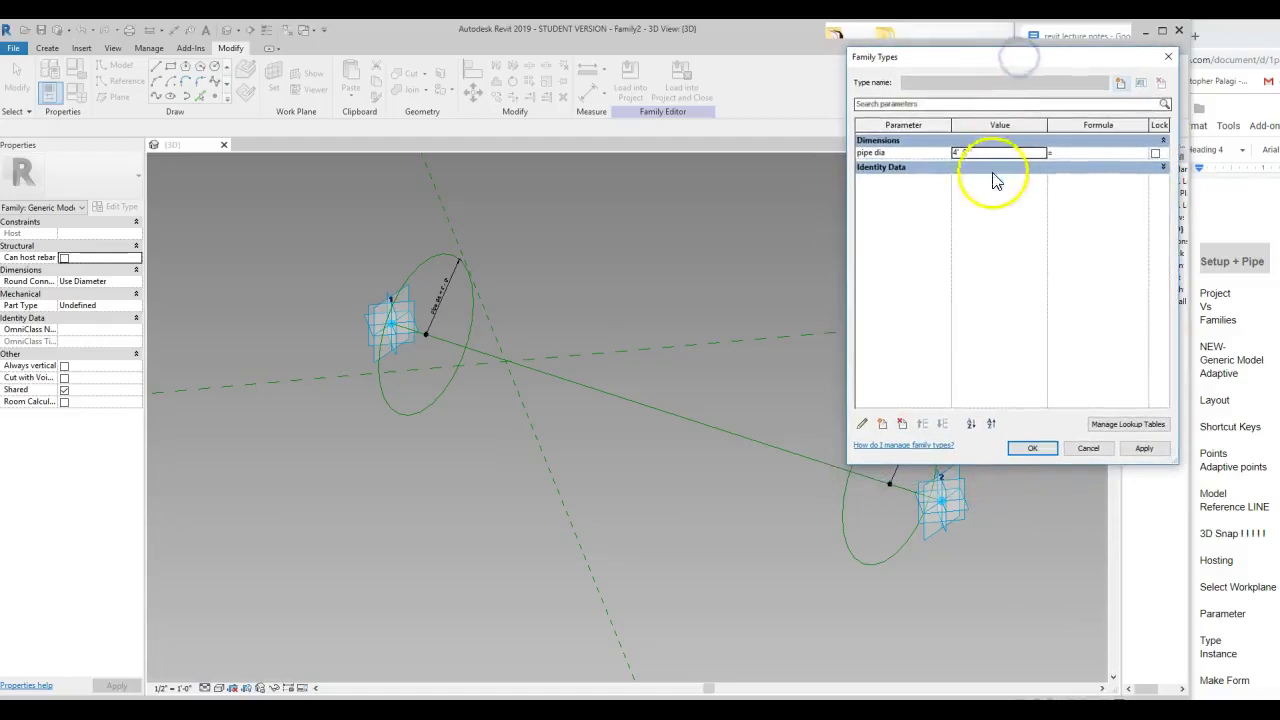
pyautogui.moveTo(1029, 463); pyautogui.dragTo(1010, 325)
pyautogui.click(971, 152)
pyautogui.write('2')
pyautogui.press('Tab')
pyautogui.click(1144, 396)
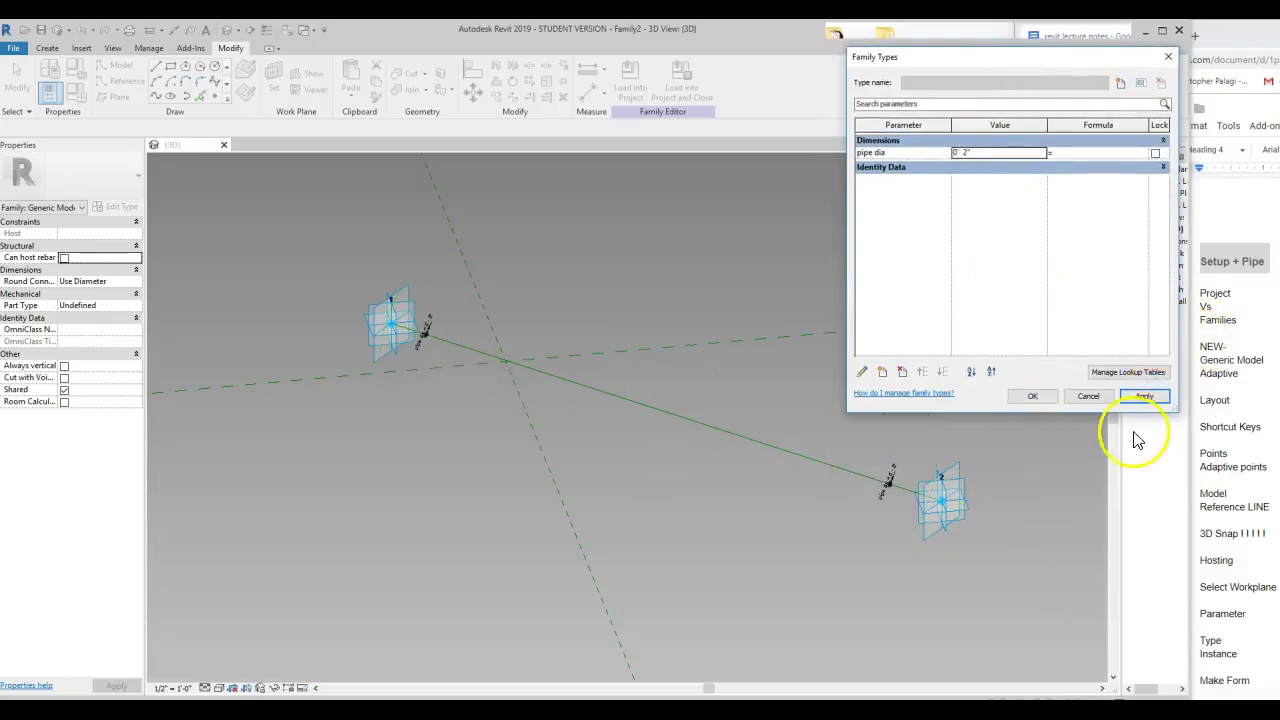
# Set the pipe dia parameter to 12" in Family Types, apply it and accept the family types.
pyautogui.click(978, 152)
pyautogui.write('12')
pyautogui.press('Tab')
pyautogui.click(1144, 396)
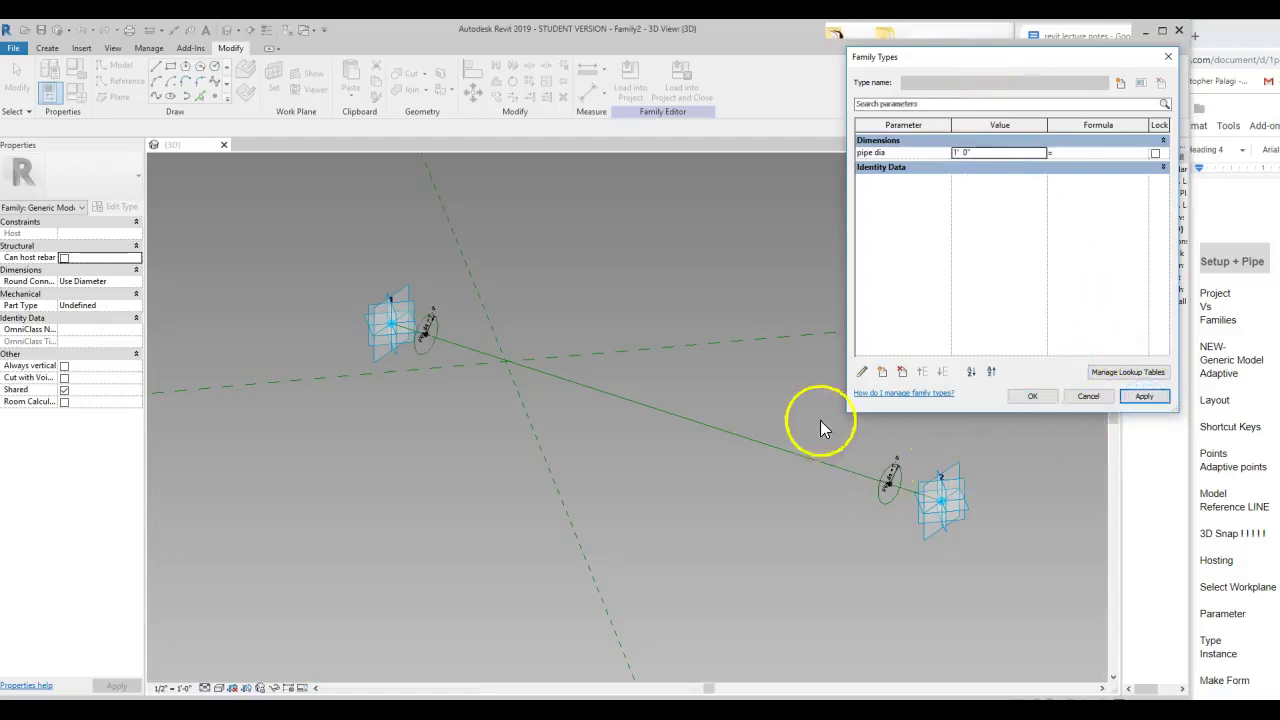
pyautogui.click(1032, 396)
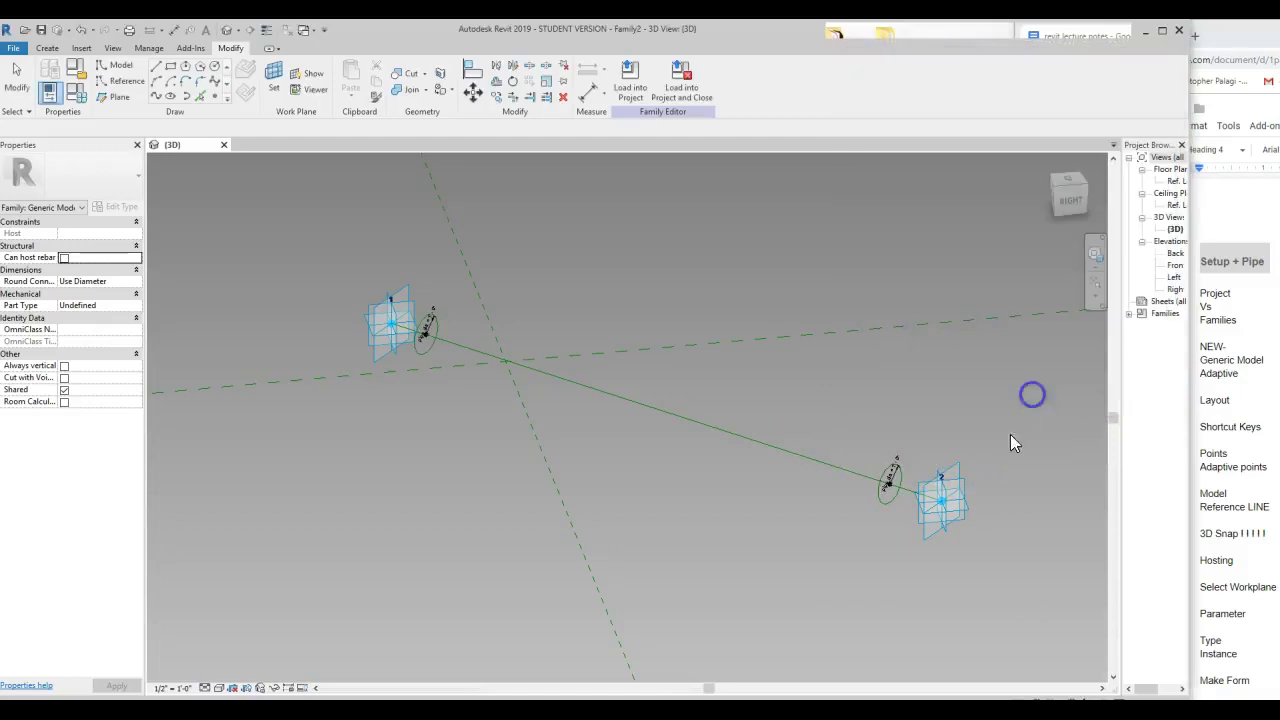
# Create a solid pipe form from the two reference circles near adaptive points 1 and 2.
pyautogui.click(887, 499)
pyautogui.keyDown('ctrl'); pyautogui.click(424, 350); pyautogui.keyUp('ctrl')
pyautogui.click(632, 78)
pyautogui.click(739, 214)
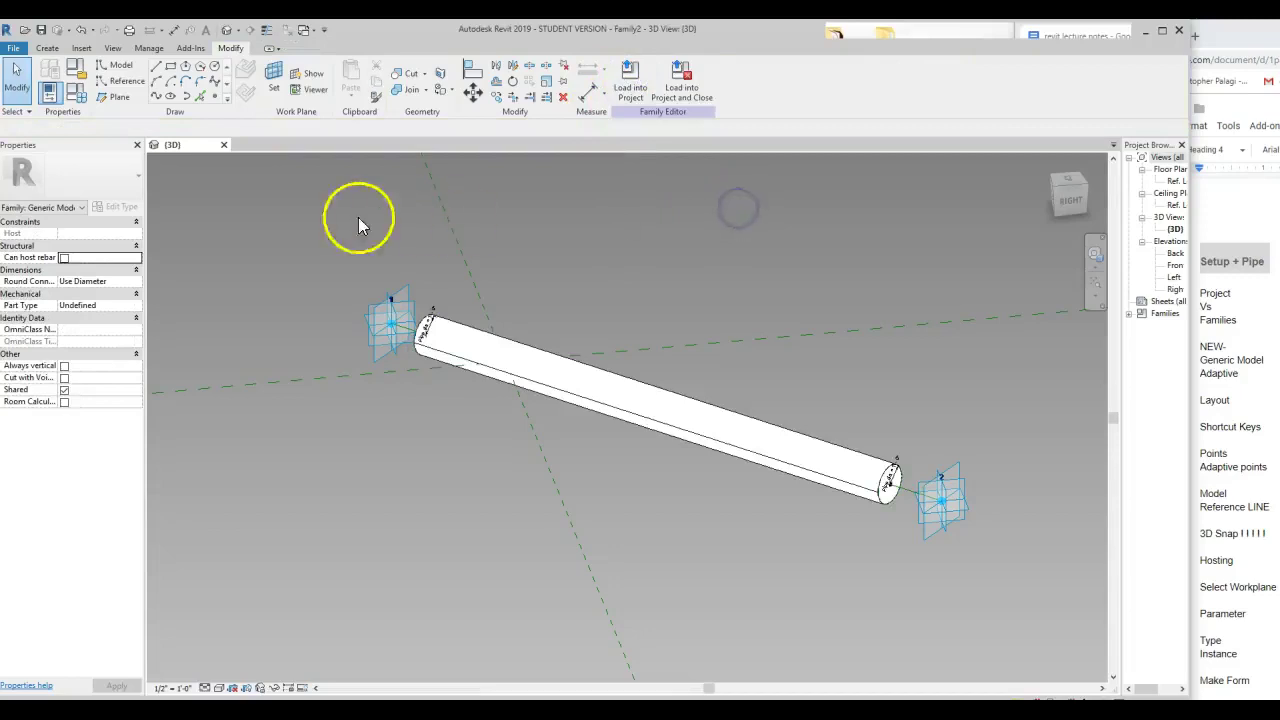
# Set the pipe dia parameter to 3' in Family Types, apply it to test the pipe form, and close the dialog.
pyautogui.click(81, 92)
pyautogui.click(968, 152)
pyautogui.write('3')
pyautogui.press('Tab')
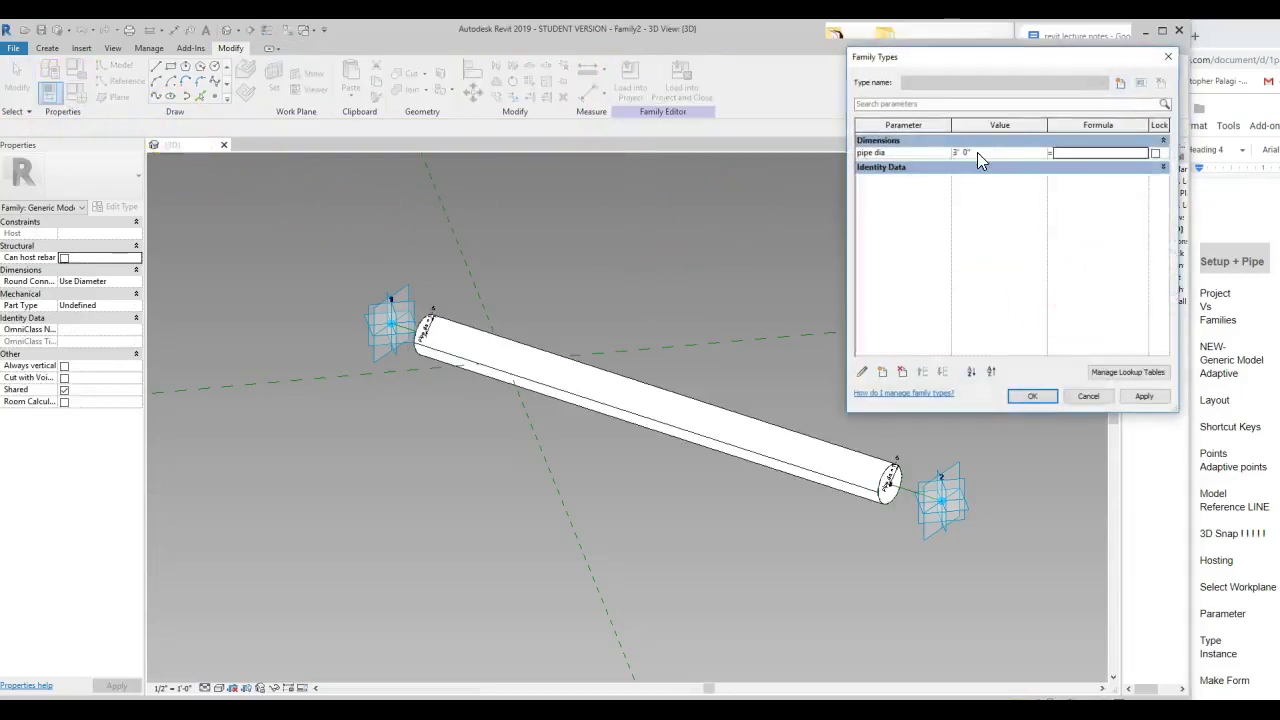
pyautogui.click(1158, 400)
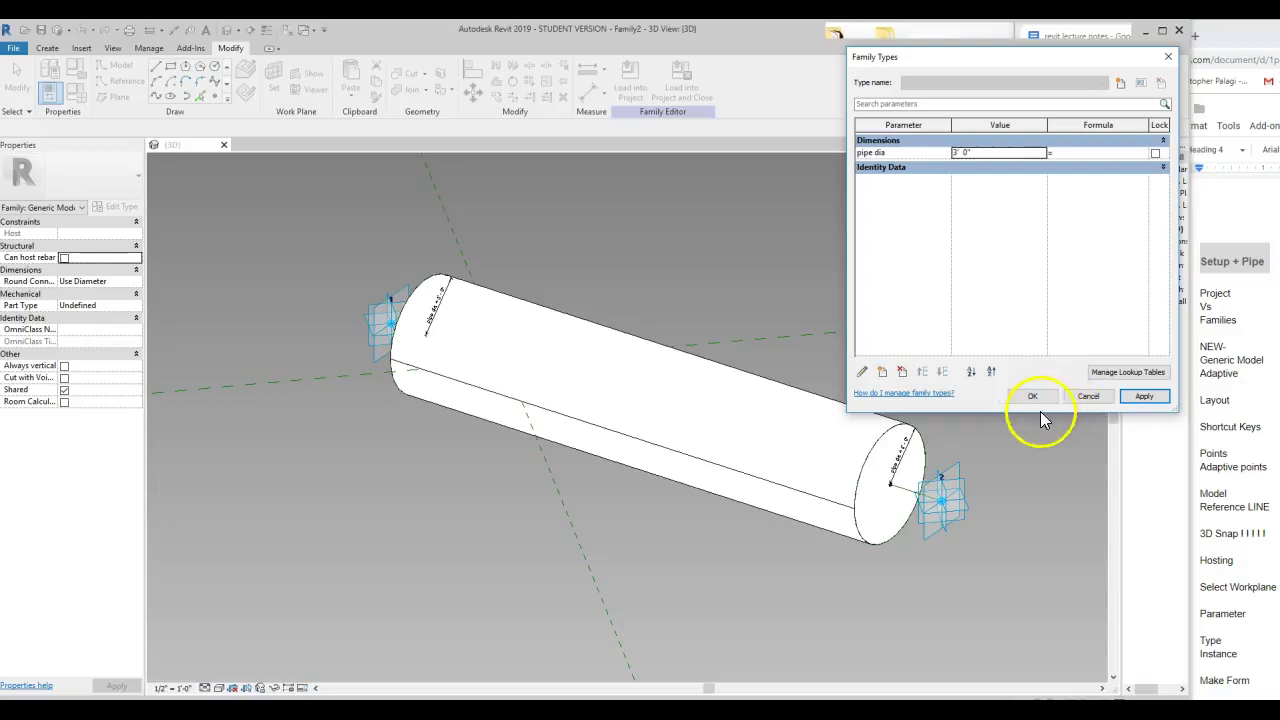
pyautogui.click(1086, 397)
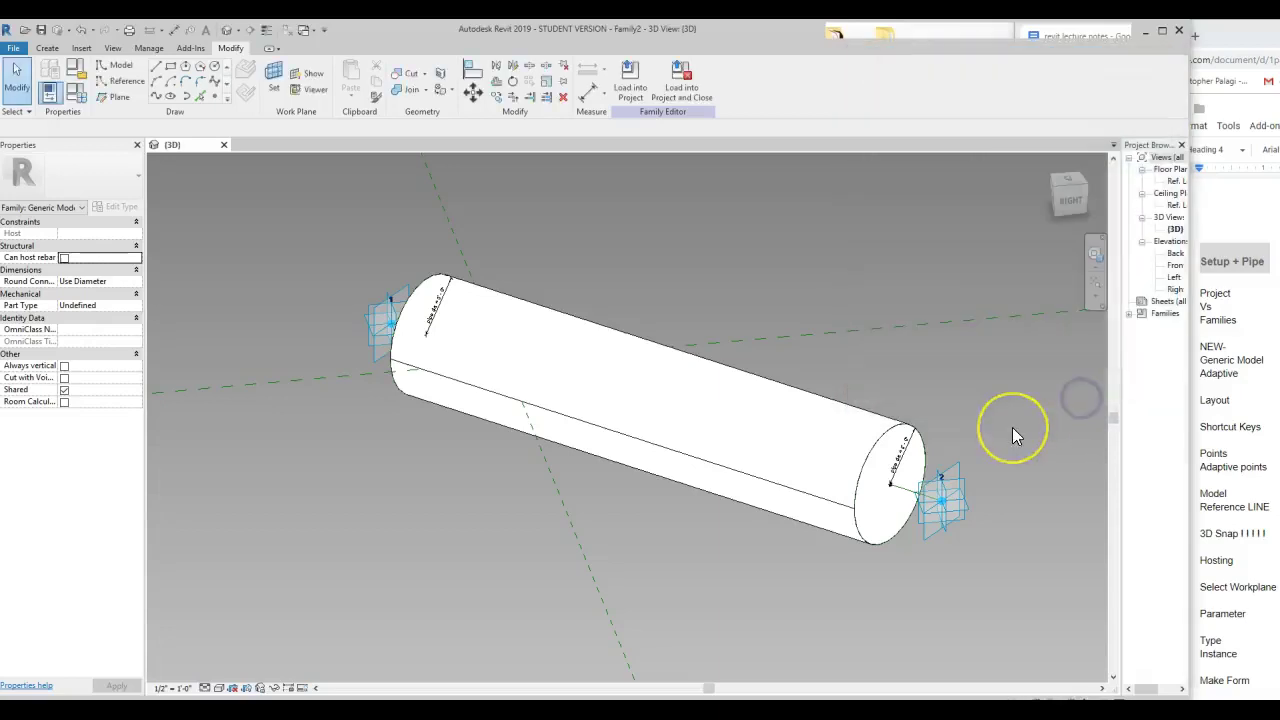
# Undo the pipe dia change and the creation of the solid form.
pyautogui.hotkey('ctrl', 'z')
pyautogui.hotkey('ctrl', 'z')
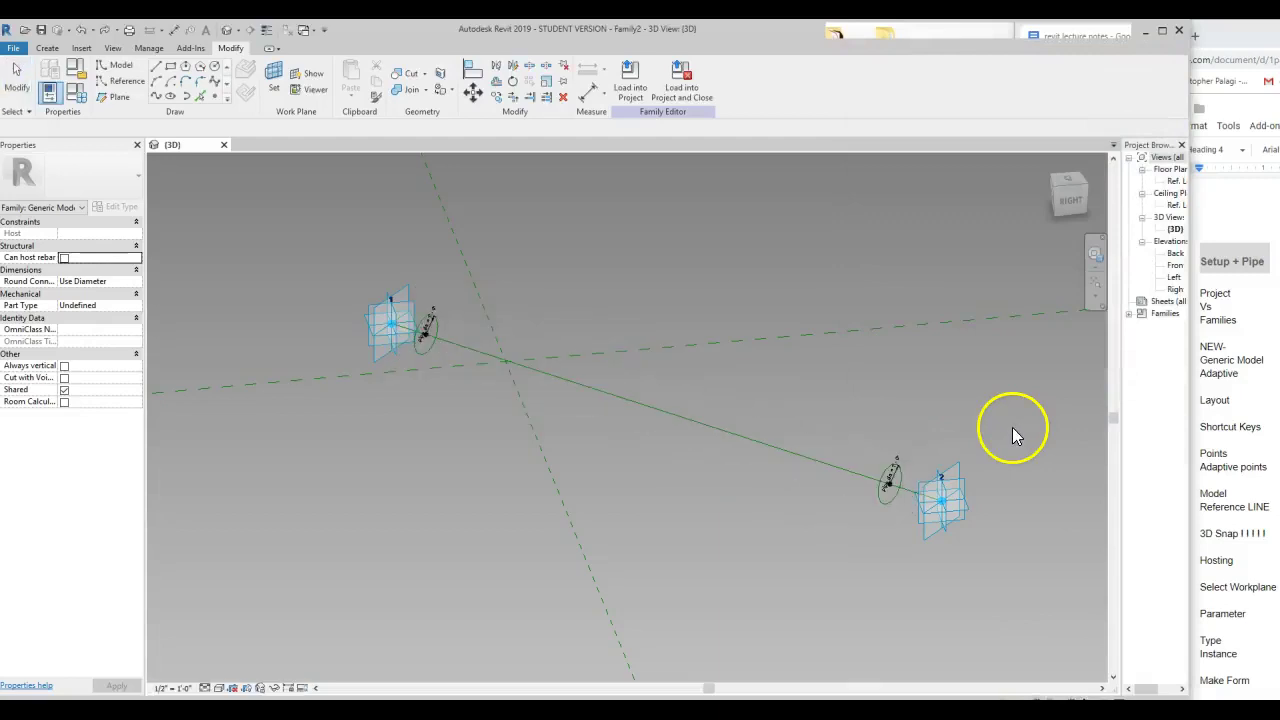
# Examine the reference point hosting the circle near adaptive point 2 and its segment length properties.
pyautogui.scroll(5, 876, 510)
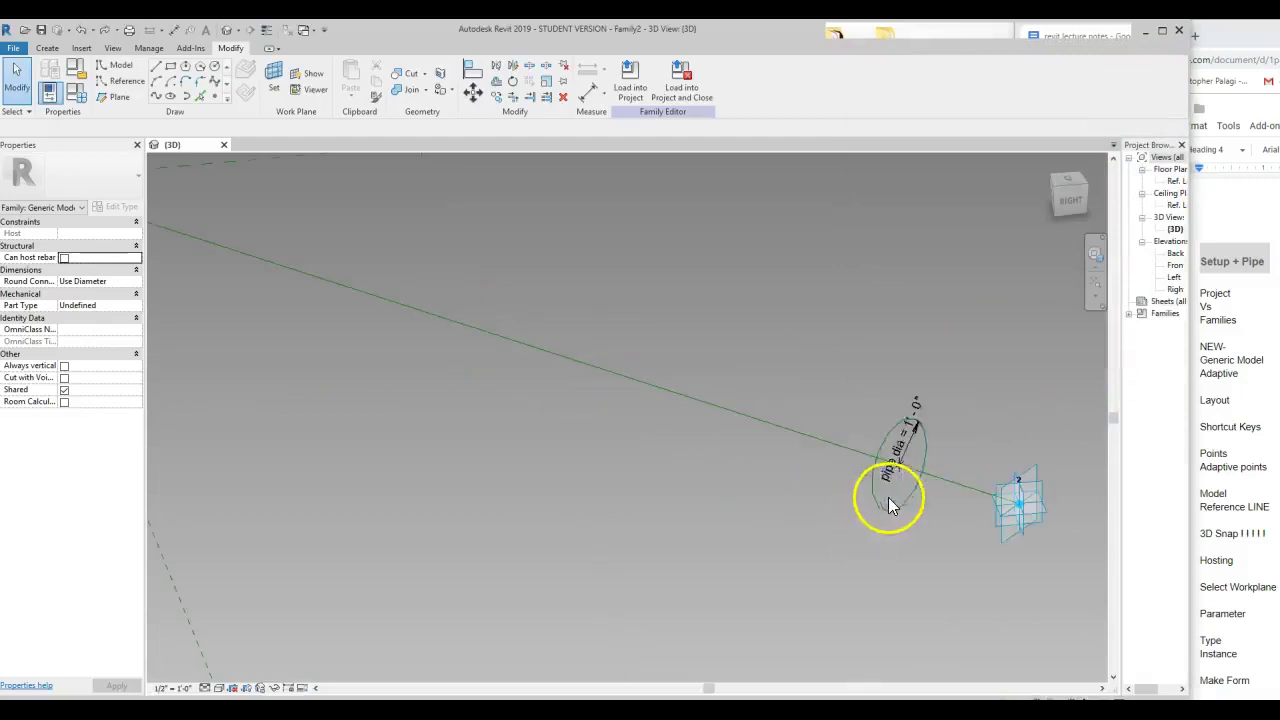
pyautogui.moveTo(914, 560); pyautogui.dragTo(810, 421)
pyautogui.click(797, 399)
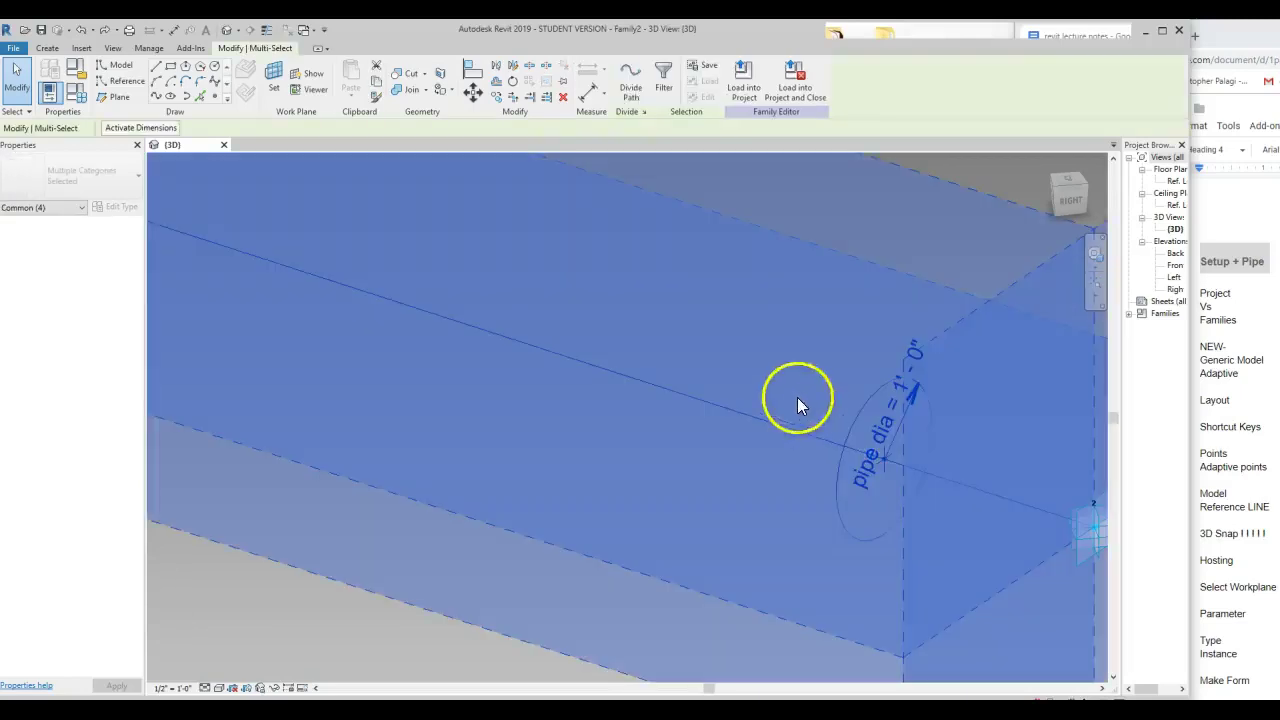
pyautogui.click(887, 466)
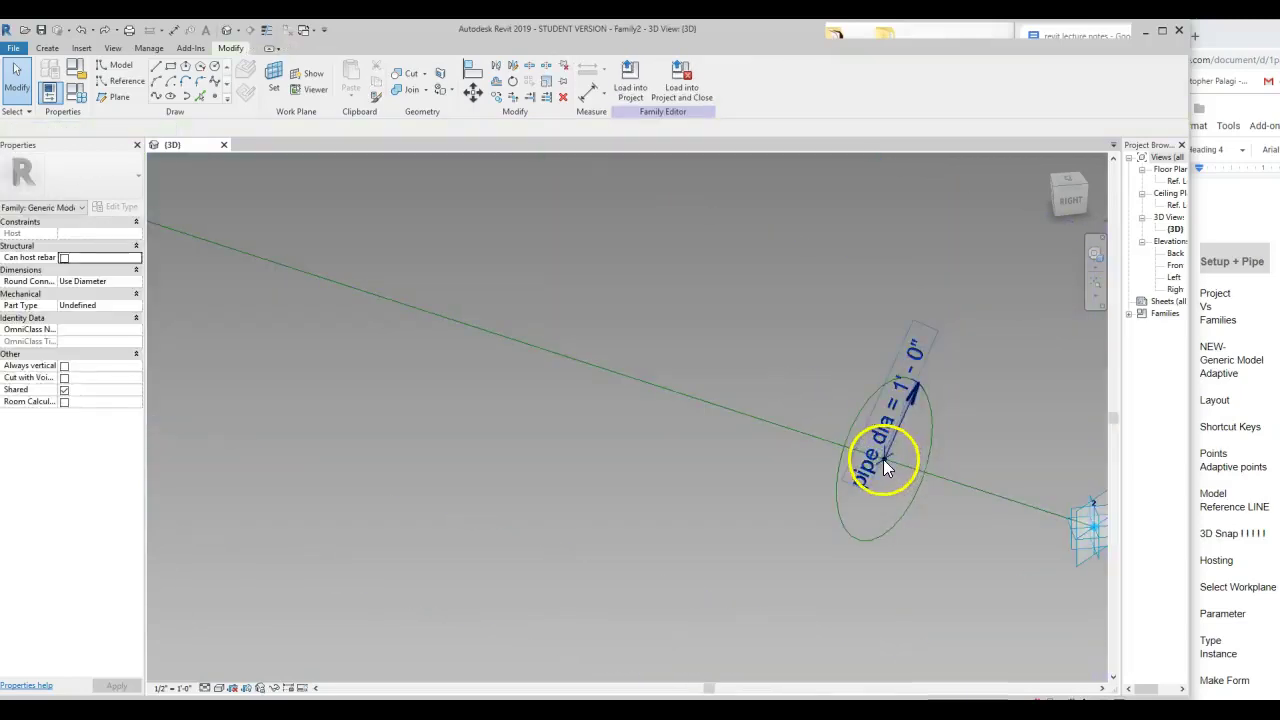
pyautogui.moveTo(800, 386); pyautogui.dragTo(890, 458)
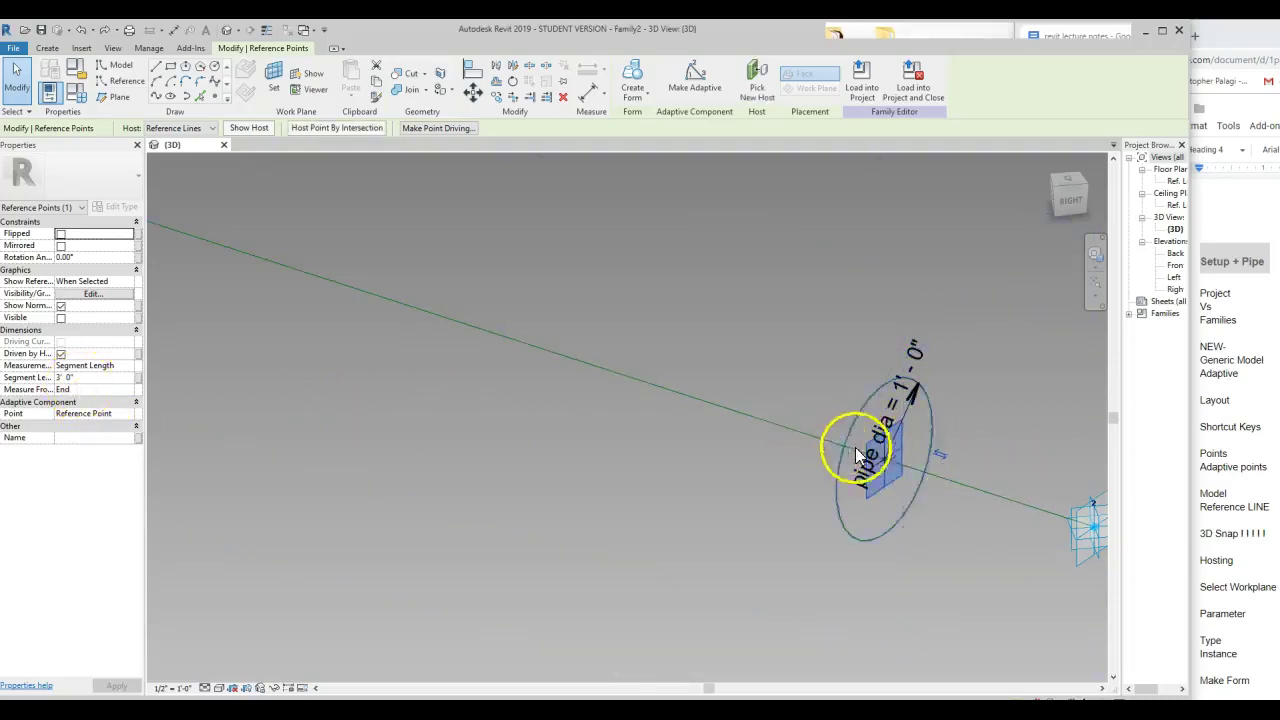
pyautogui.scroll(-1, 910, 463)
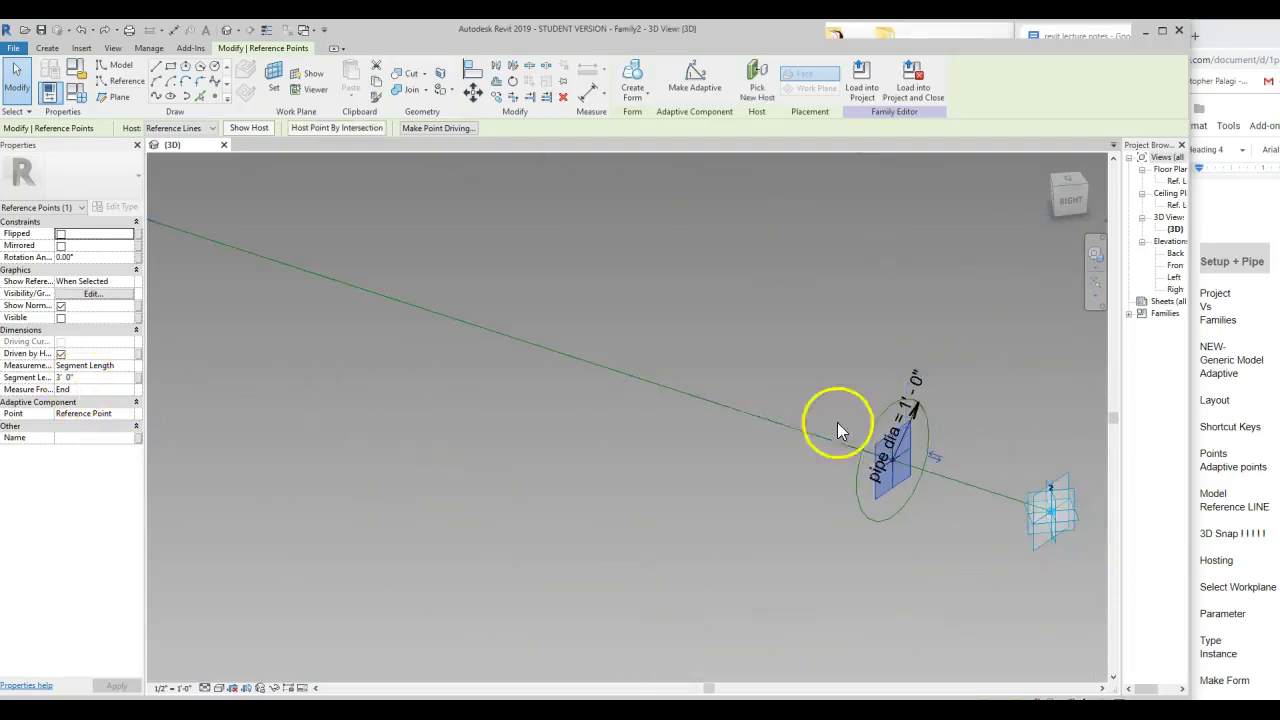
pyautogui.click(805, 503)
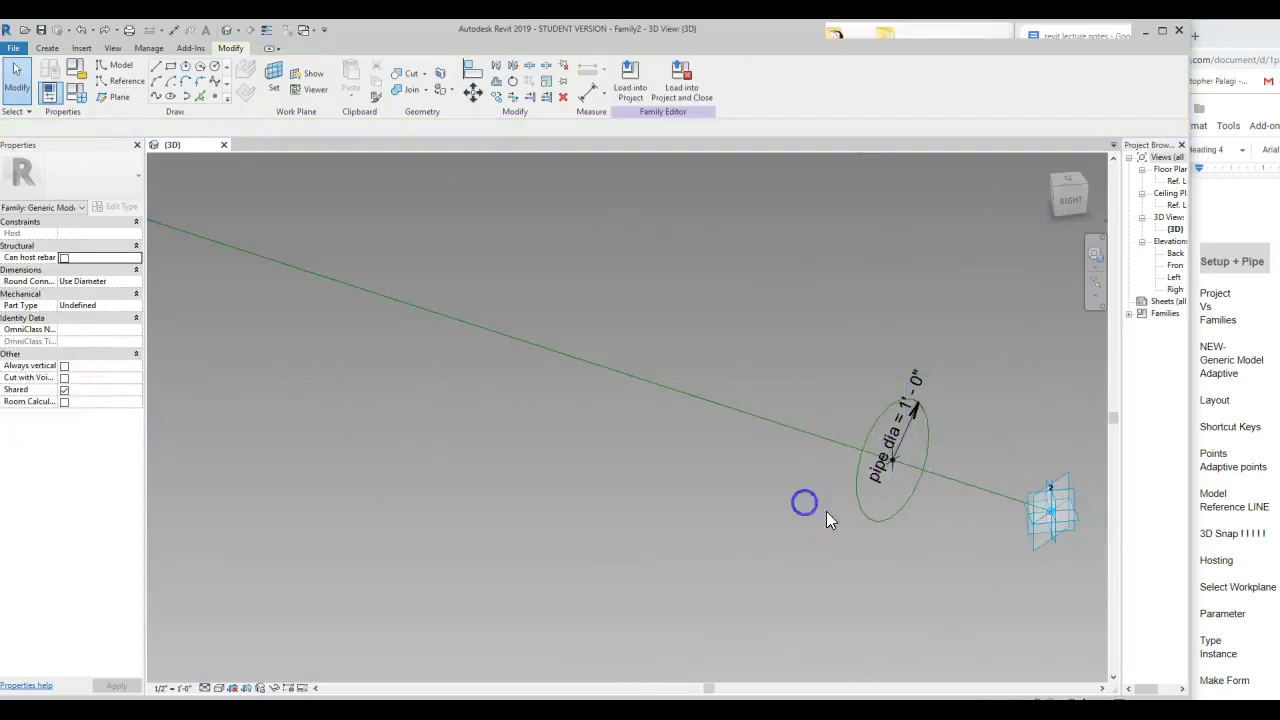
pyautogui.click(894, 461)
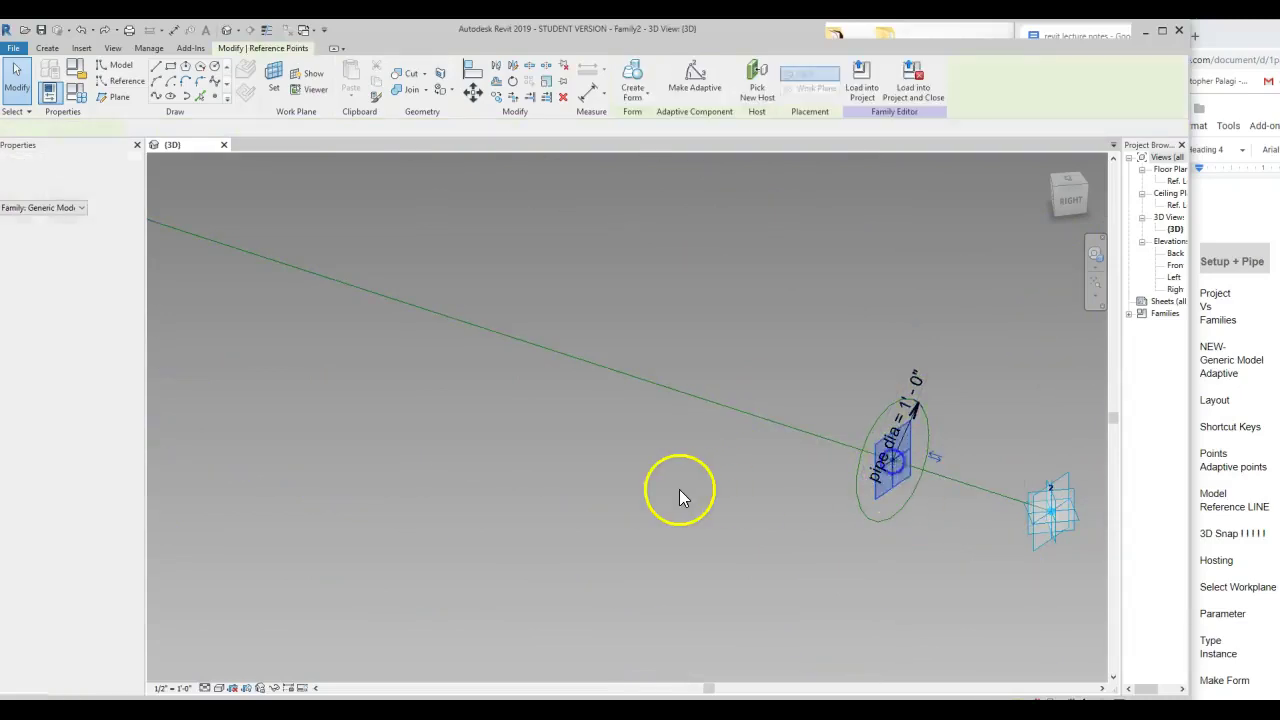
pyautogui.click(679, 489)
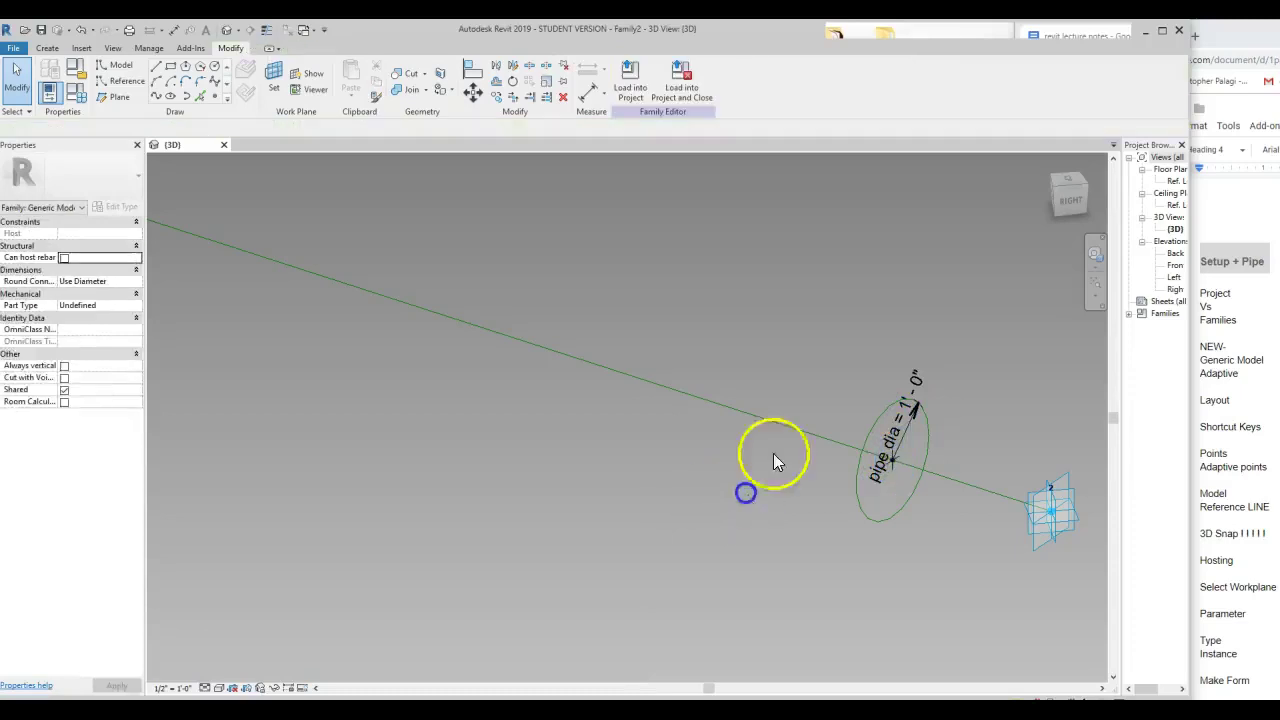
# Associate the segment length of the circle's reference point near adaptive point 2 with a new family type parameter "end offset", grouped under Dimensions.
pyautogui.click(974, 528)
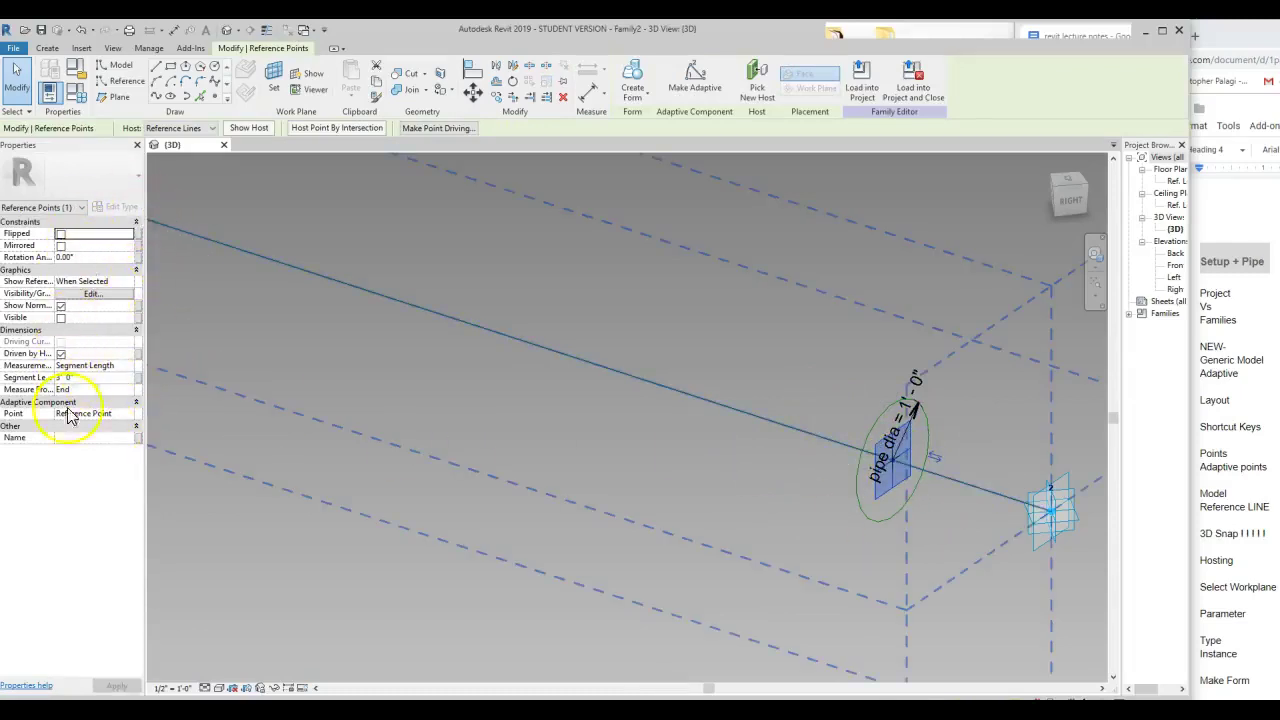
pyautogui.click(141, 375)
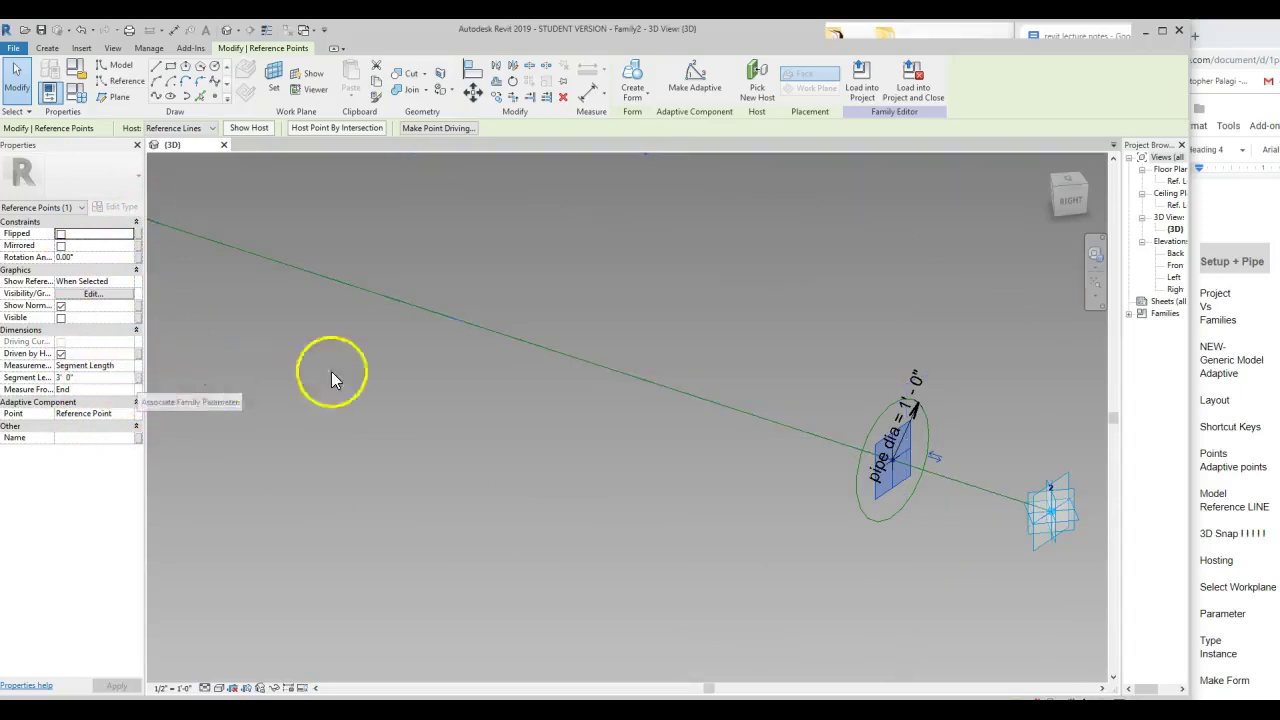
pyautogui.click(139, 377)
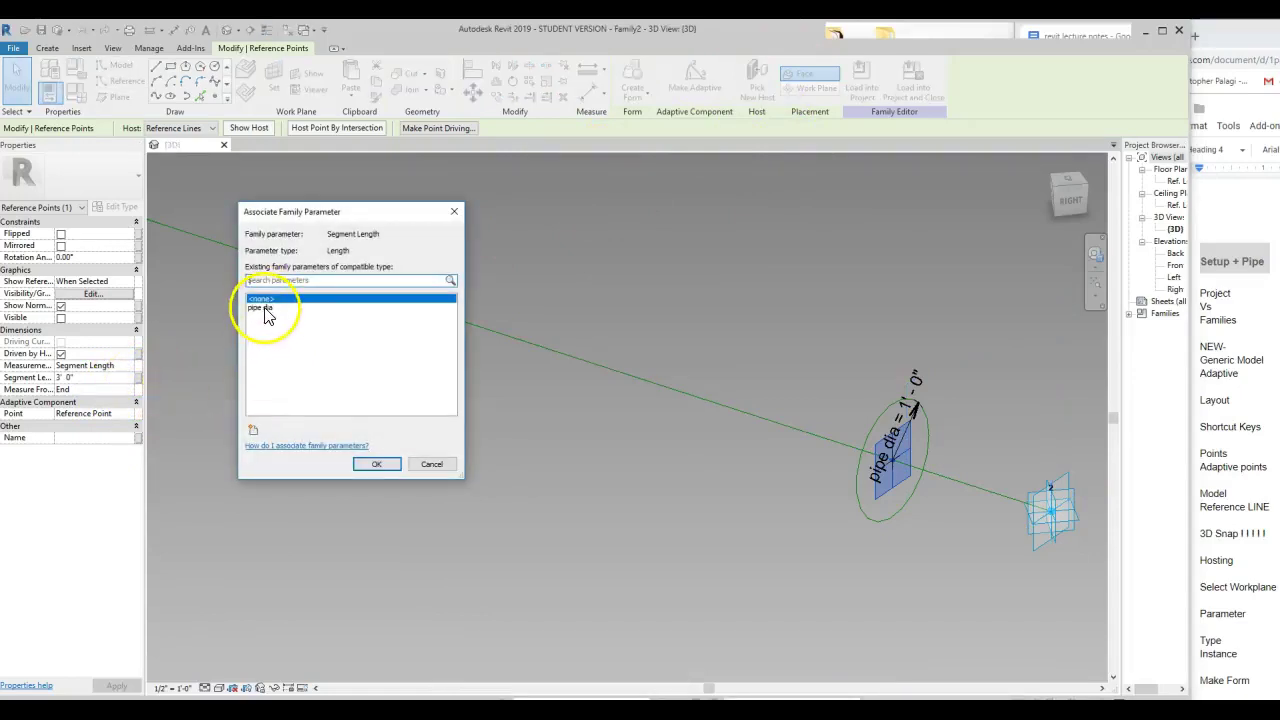
pyautogui.click(253, 430)
pyautogui.click(420, 334)
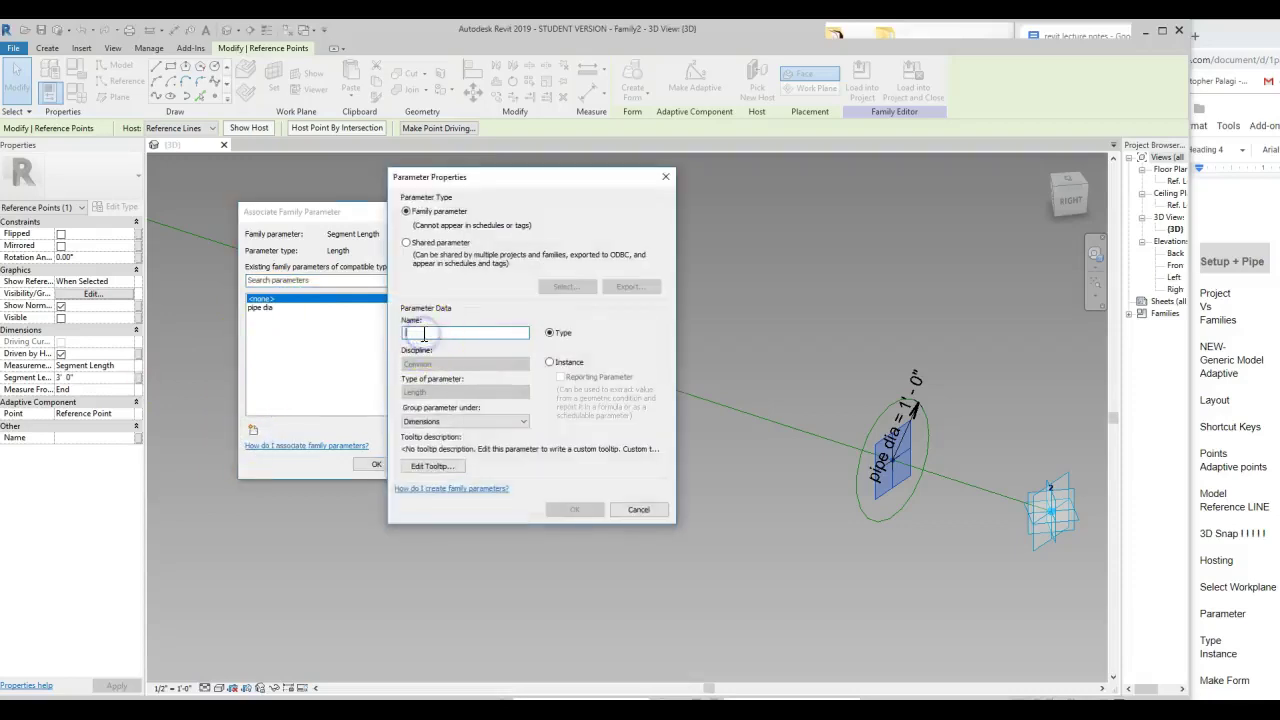
pyautogui.write('end offset')
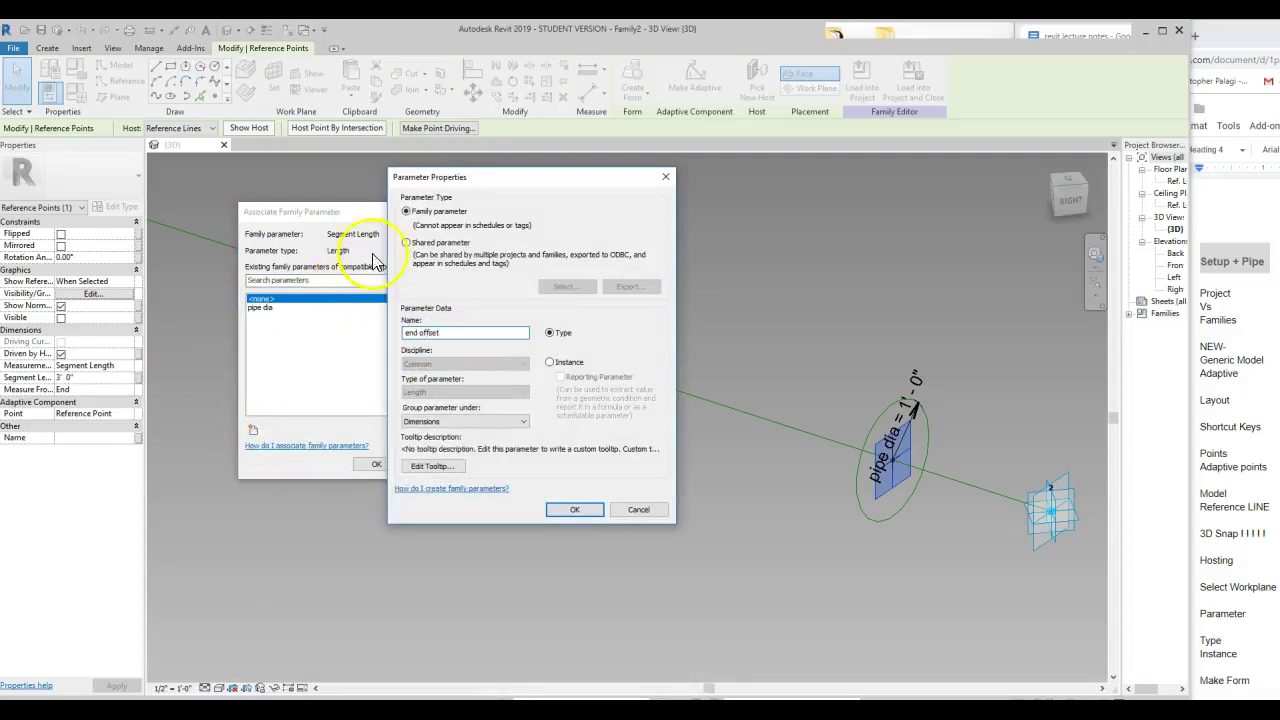
pyautogui.click(565, 509)
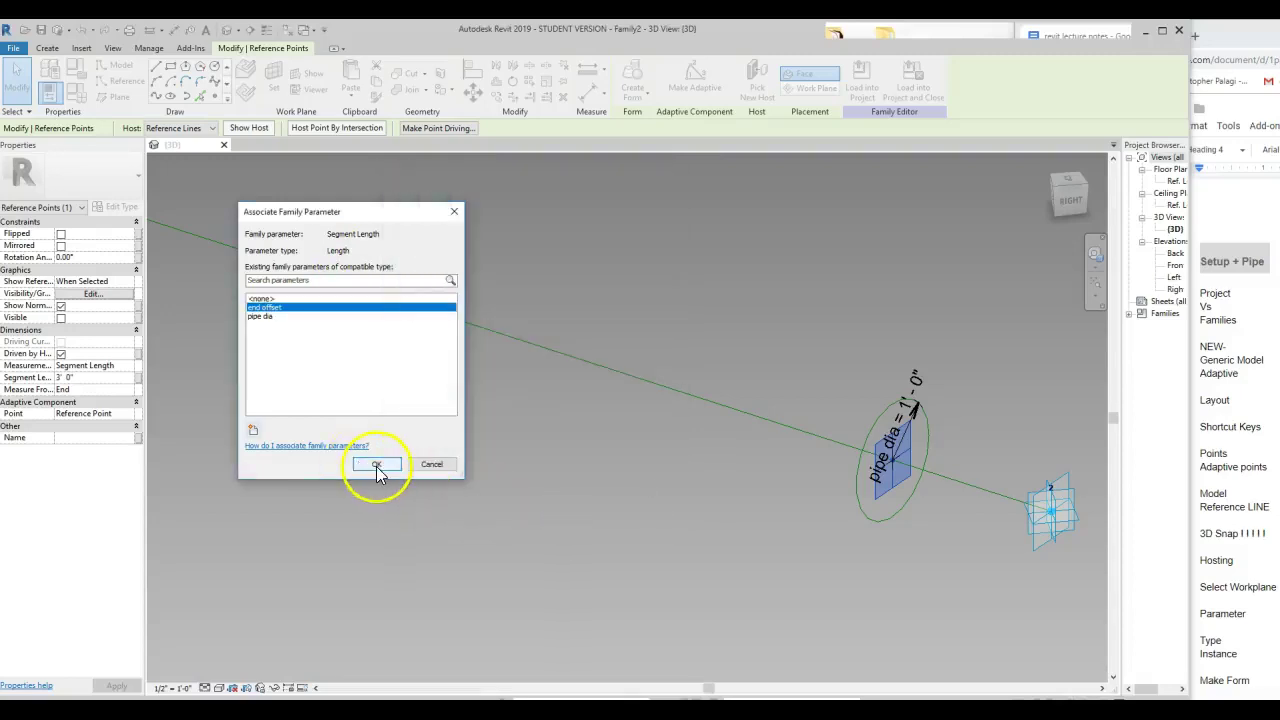
pyautogui.click(377, 465)
pyautogui.click(586, 508)
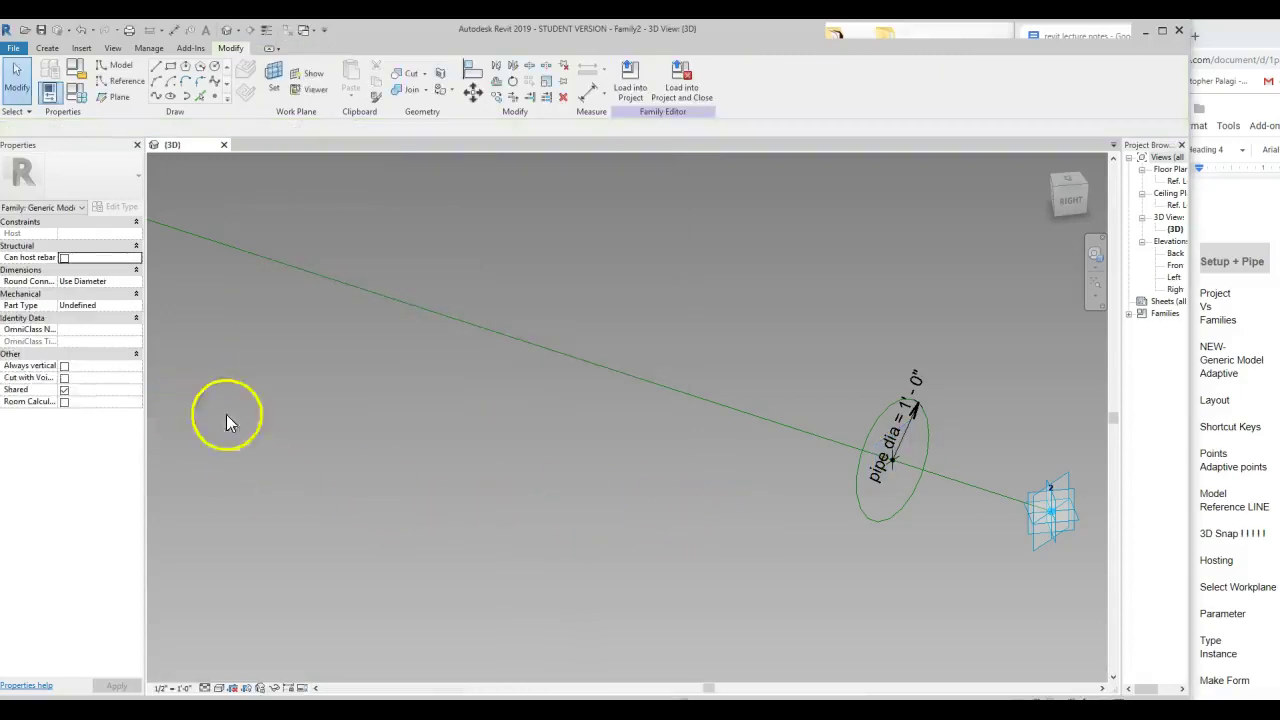
# Set the end offset parameter to 6" in Family Types, apply it and accept the family types.
pyautogui.scroll(-2, 782, 546)
pyautogui.click(77, 92)
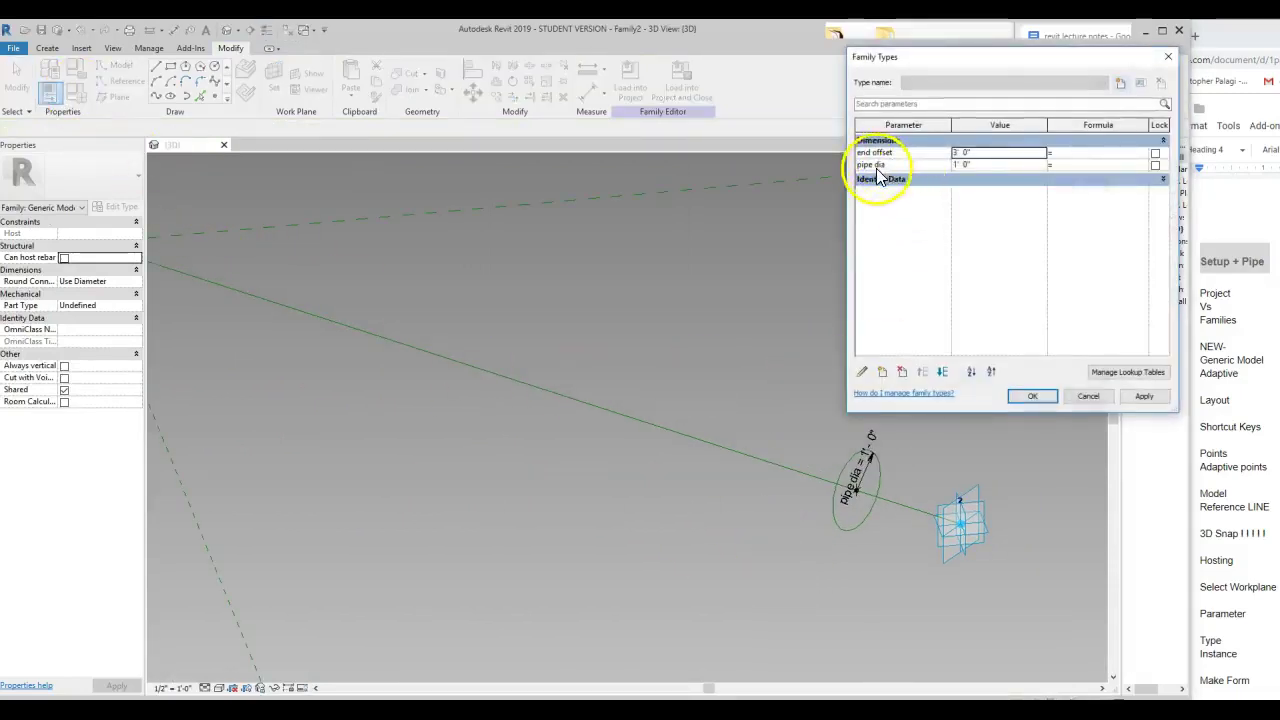
pyautogui.doubleClick(980, 152)
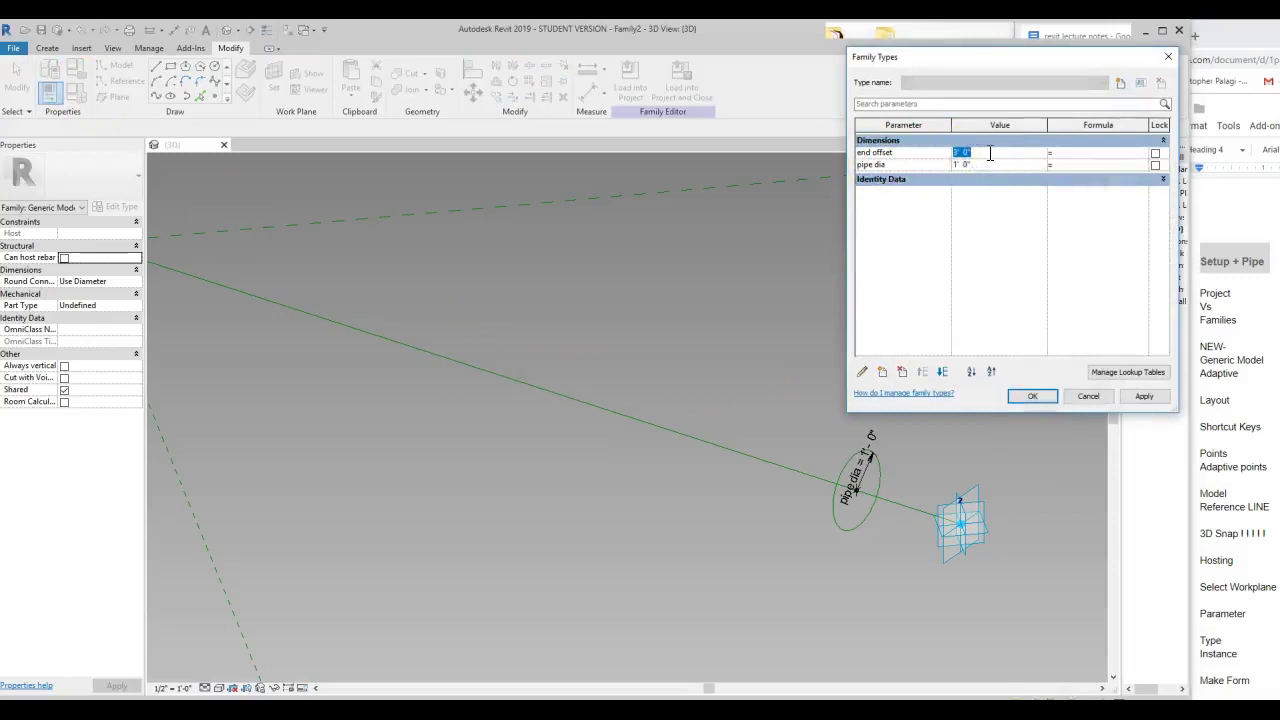
pyautogui.write('6"')
pyautogui.press('Tab')
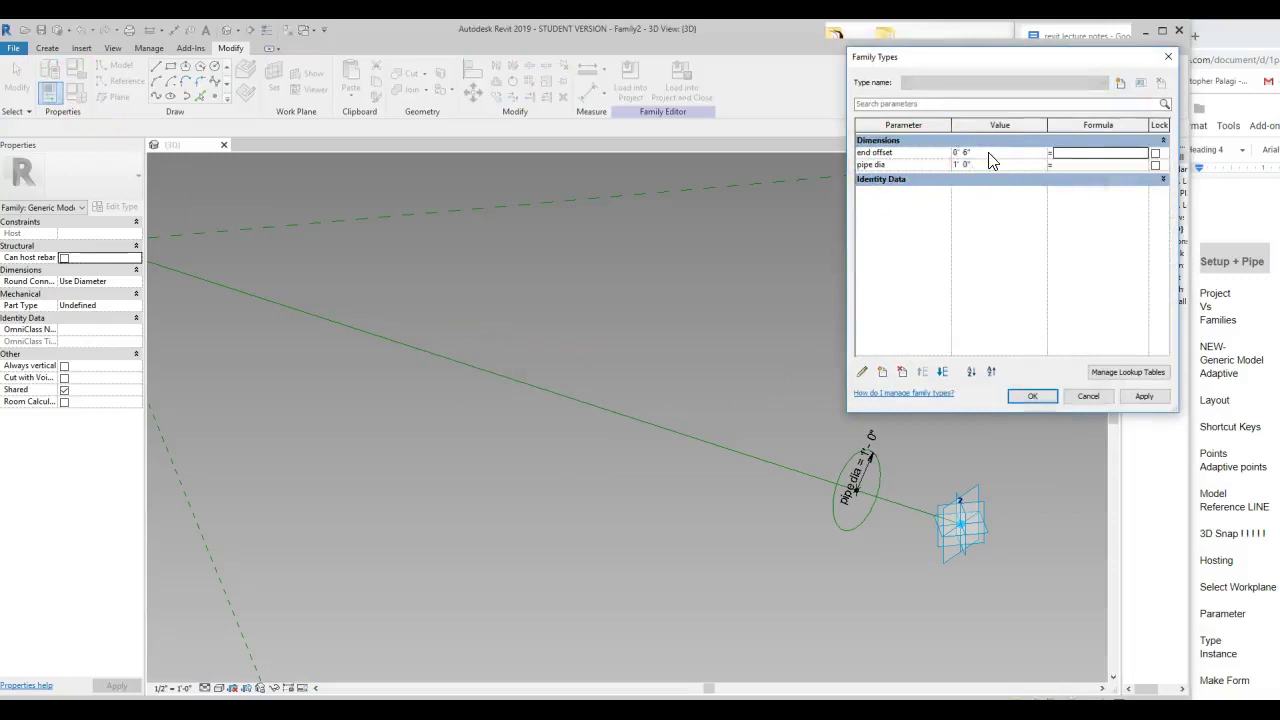
pyautogui.click(1144, 396)
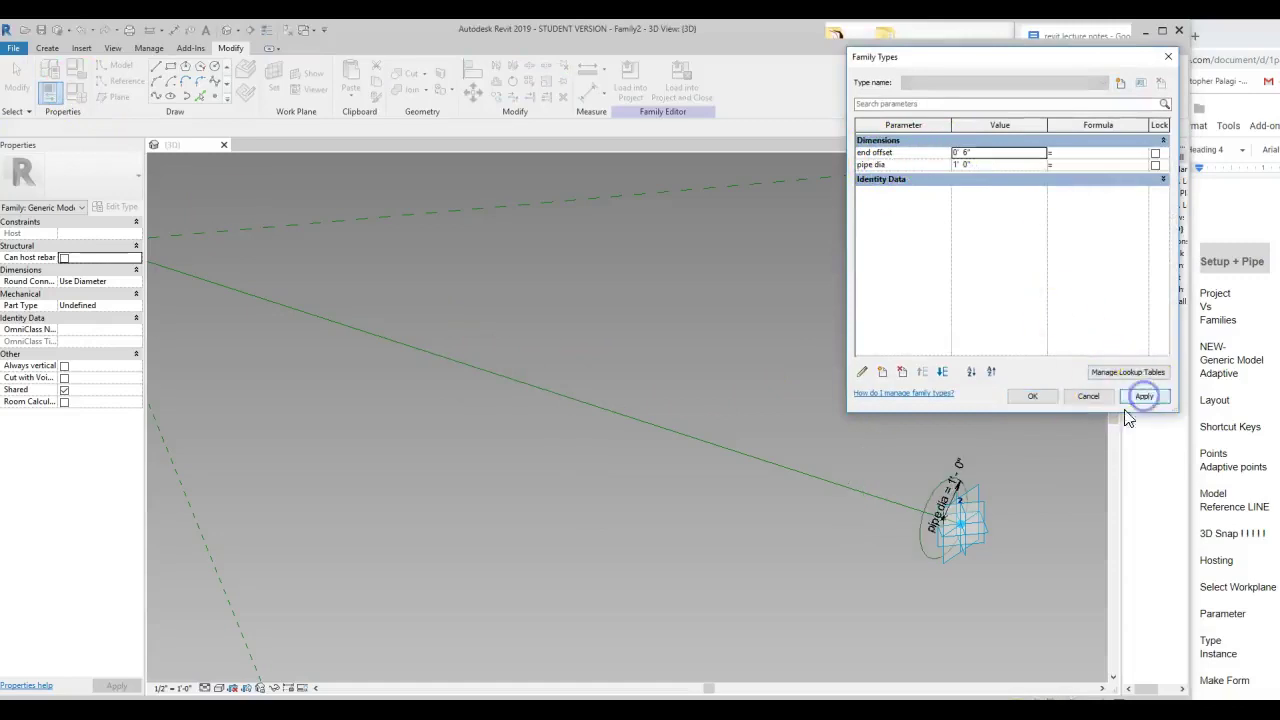
pyautogui.click(1032, 396)
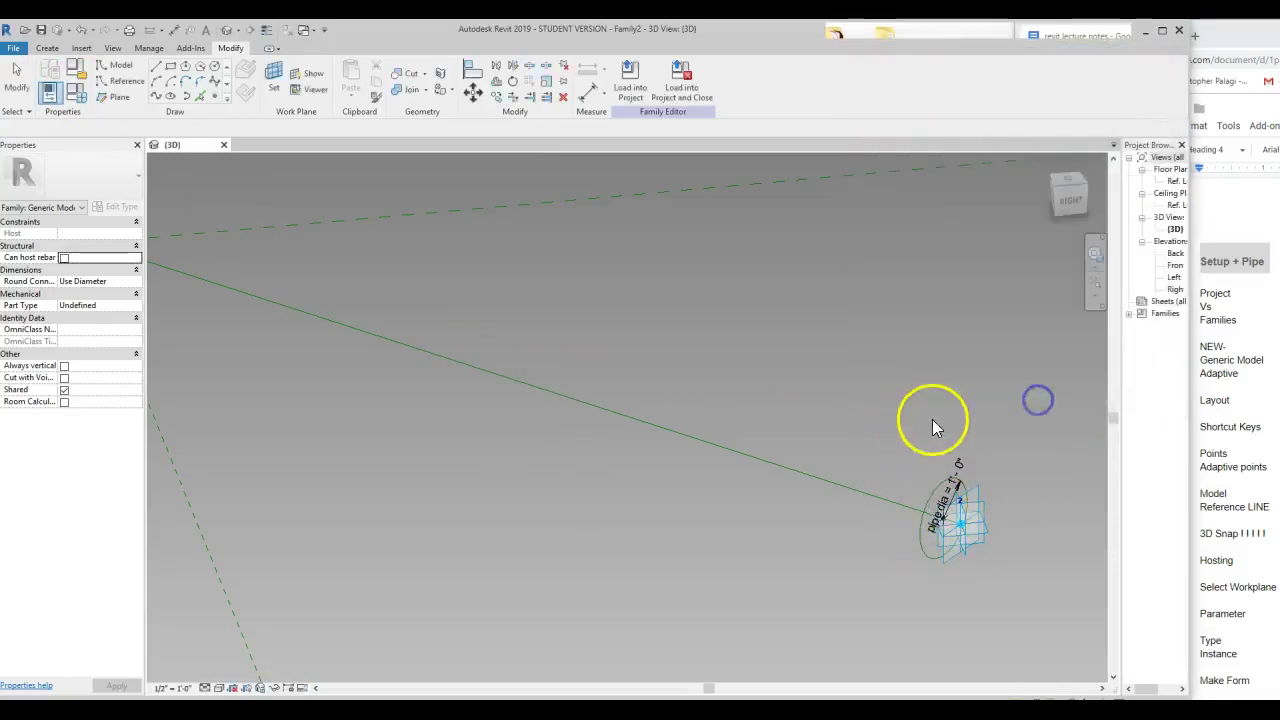
# Associate the segment length of the circle's reference point near adaptive point 1 with the existing end offset parameter.
pyautogui.scroll(3, 355, 279)
pyautogui.scroll(4, 551, 371)
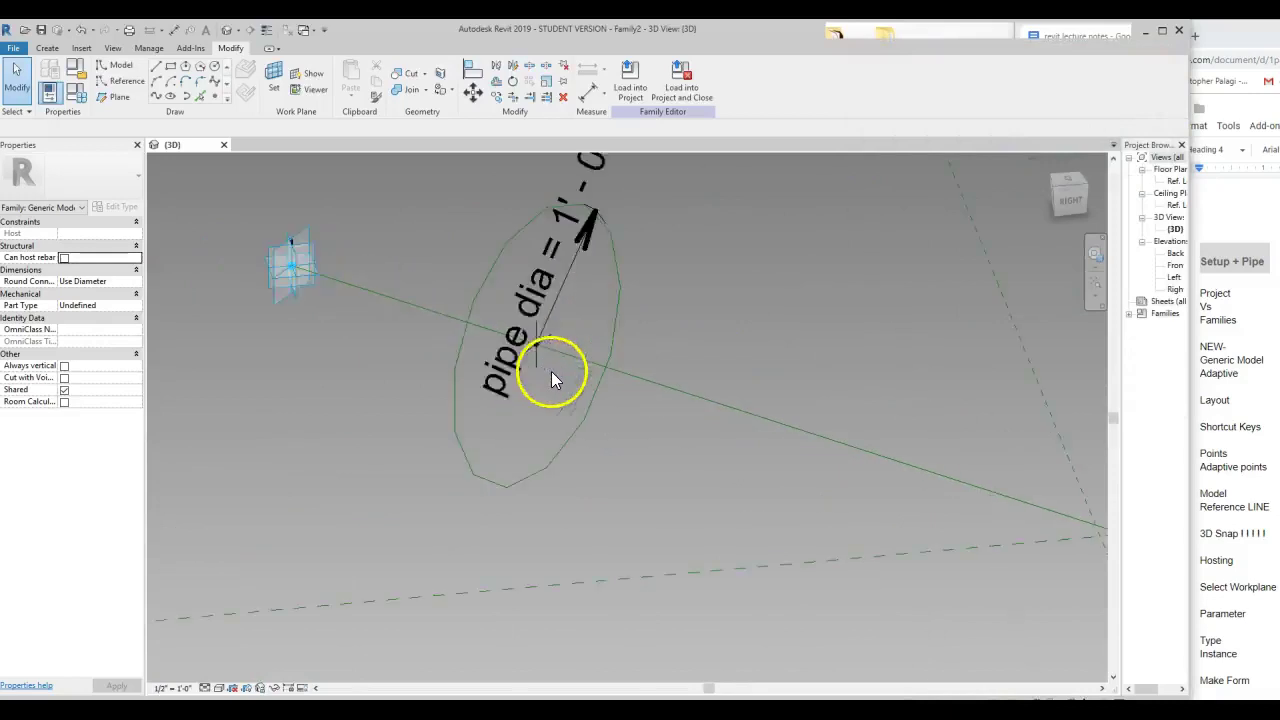
pyautogui.click(531, 346)
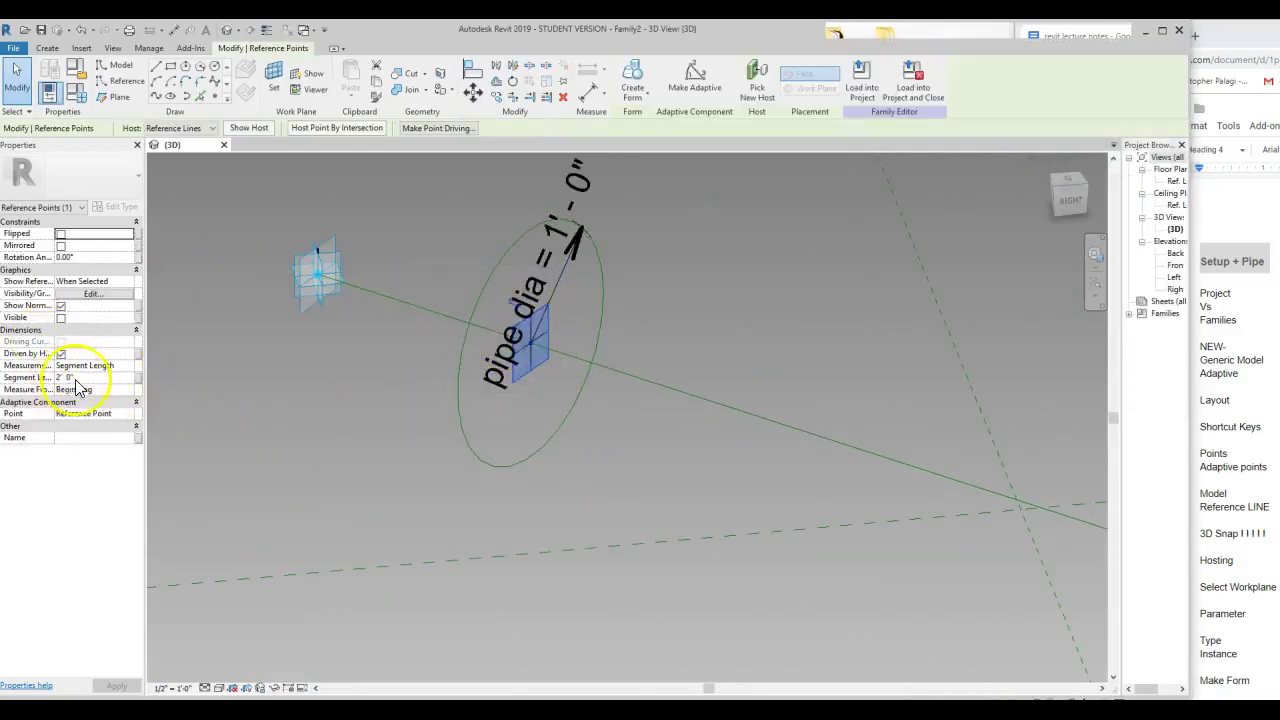
pyautogui.click(138, 378)
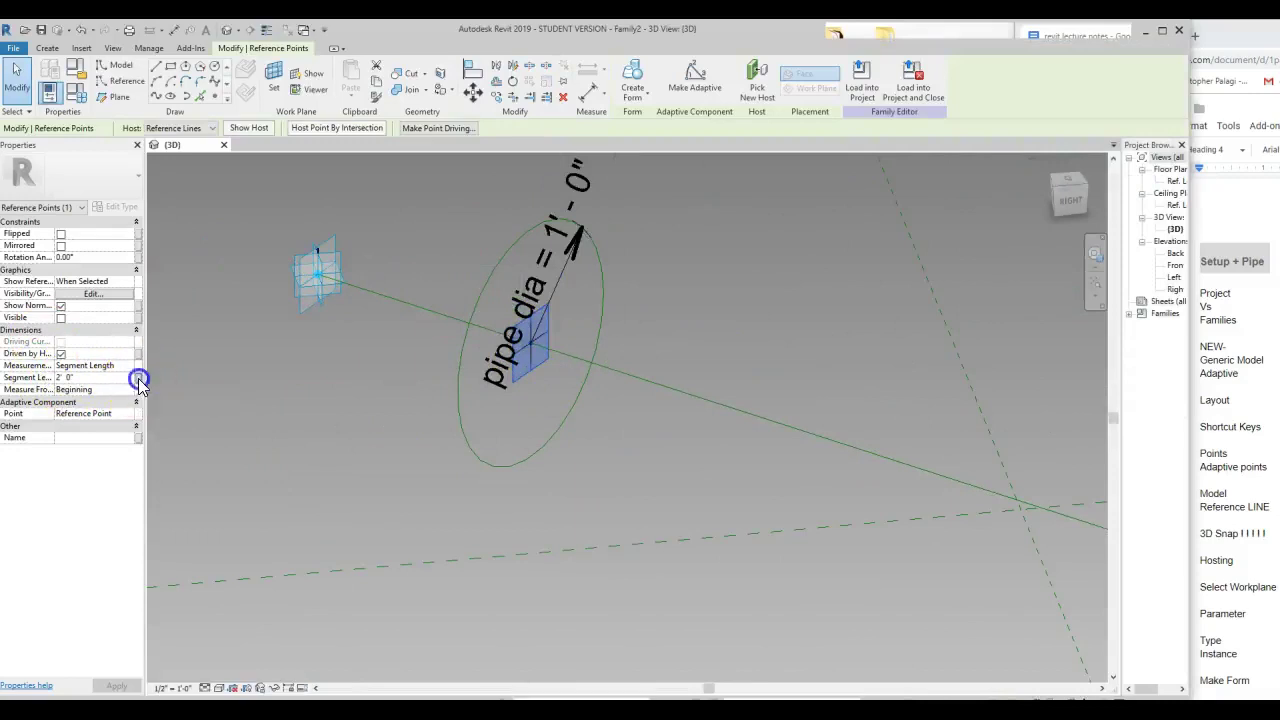
pyautogui.click(266, 307)
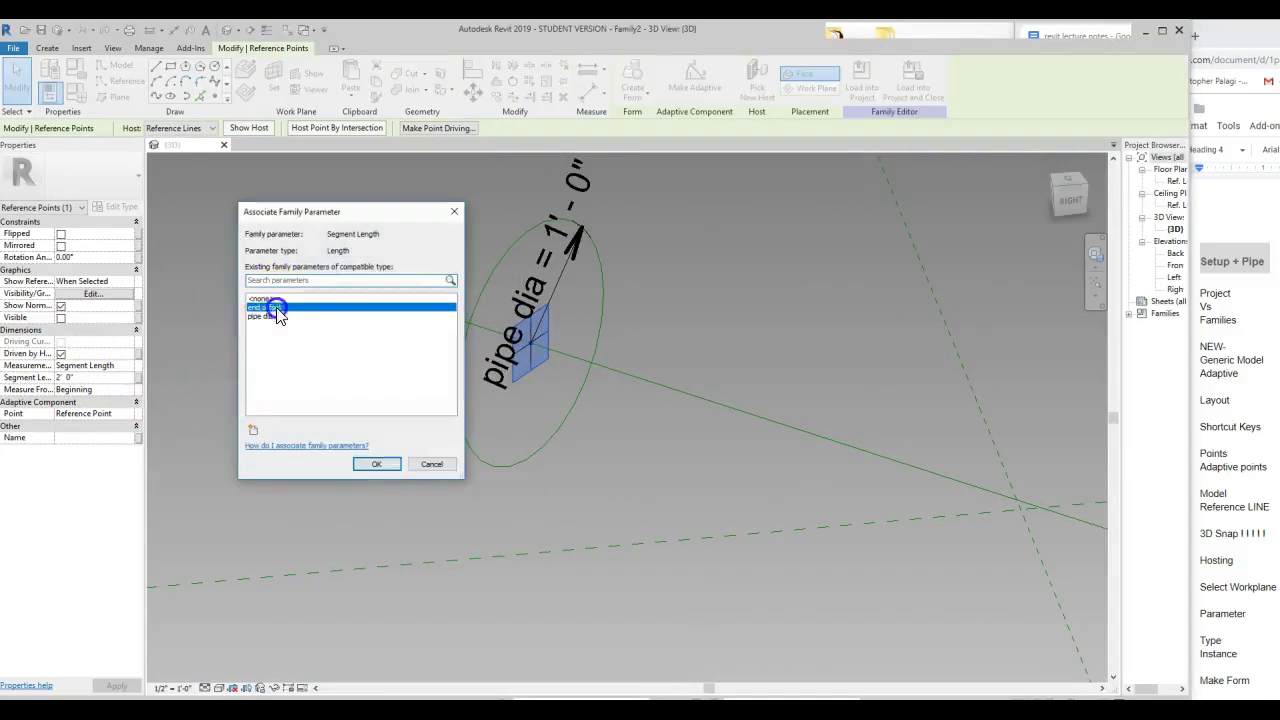
pyautogui.click(380, 464)
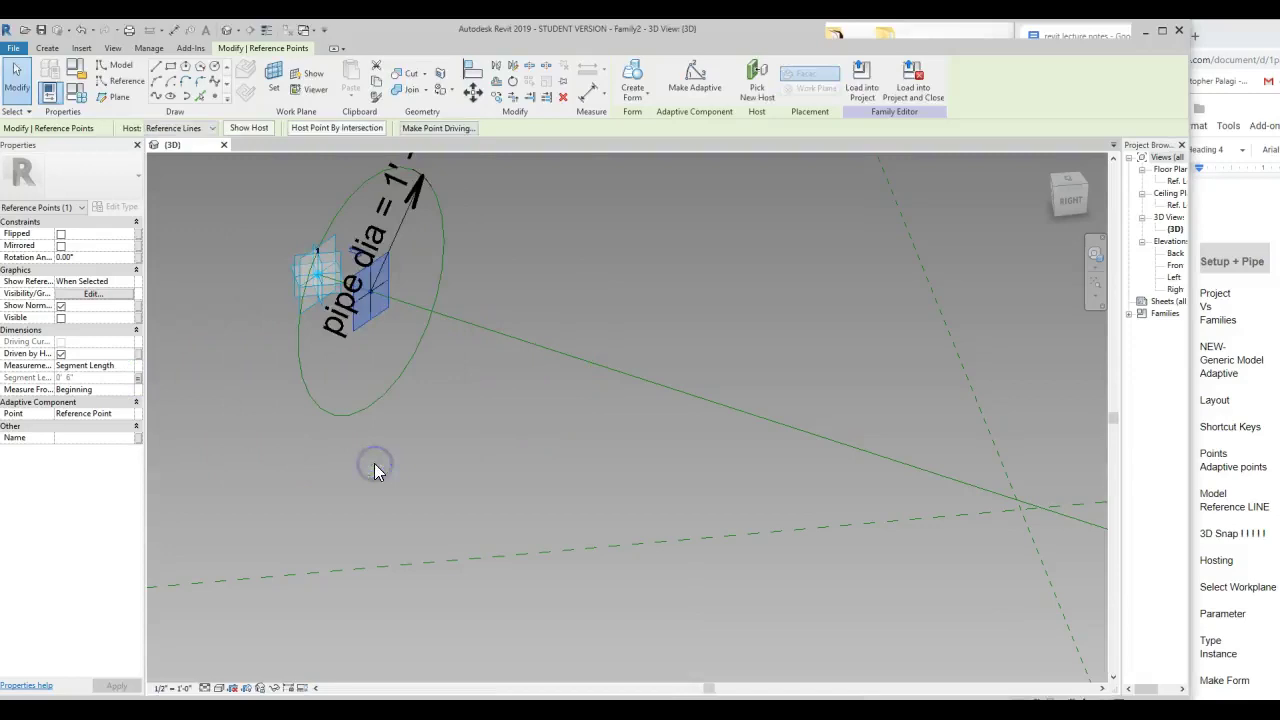
pyautogui.click(394, 471)
# Create a solid pipe form from the two offset reference circles at adaptive points 1 and 2.
pyautogui.scroll(-5, 337, 439)
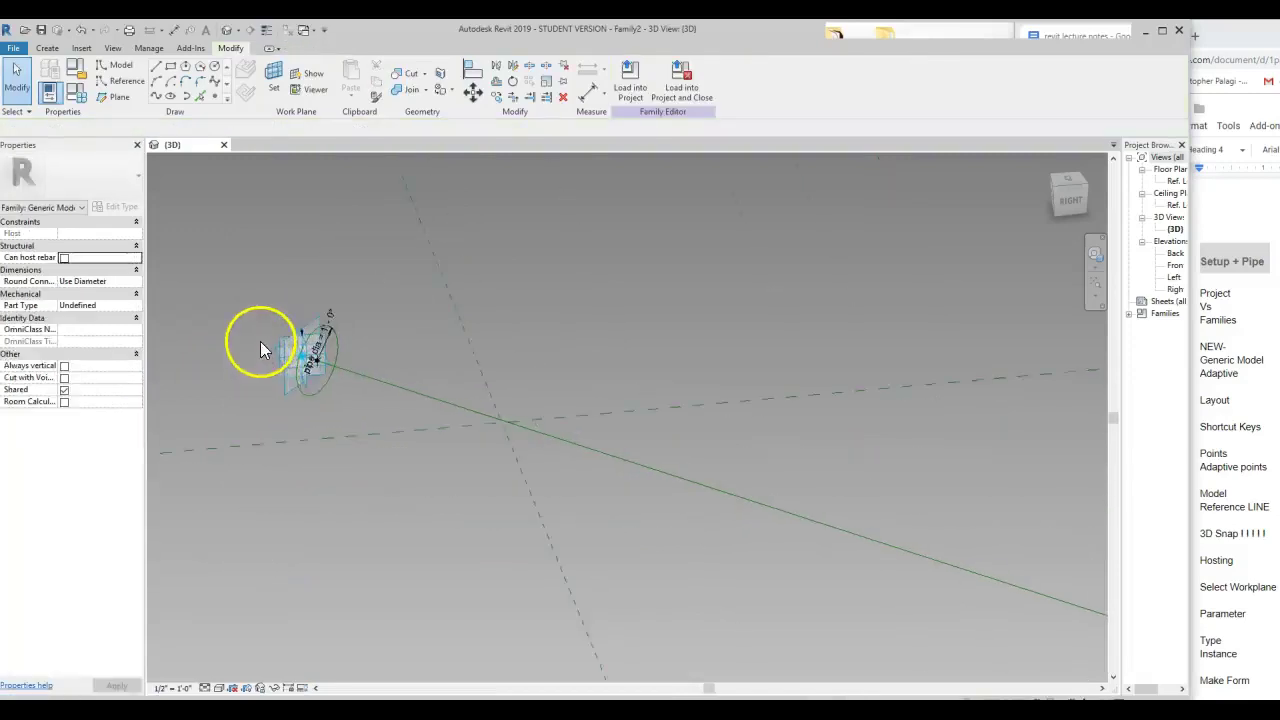
pyautogui.click(306, 393)
pyautogui.scroll(-2, 180, 351)
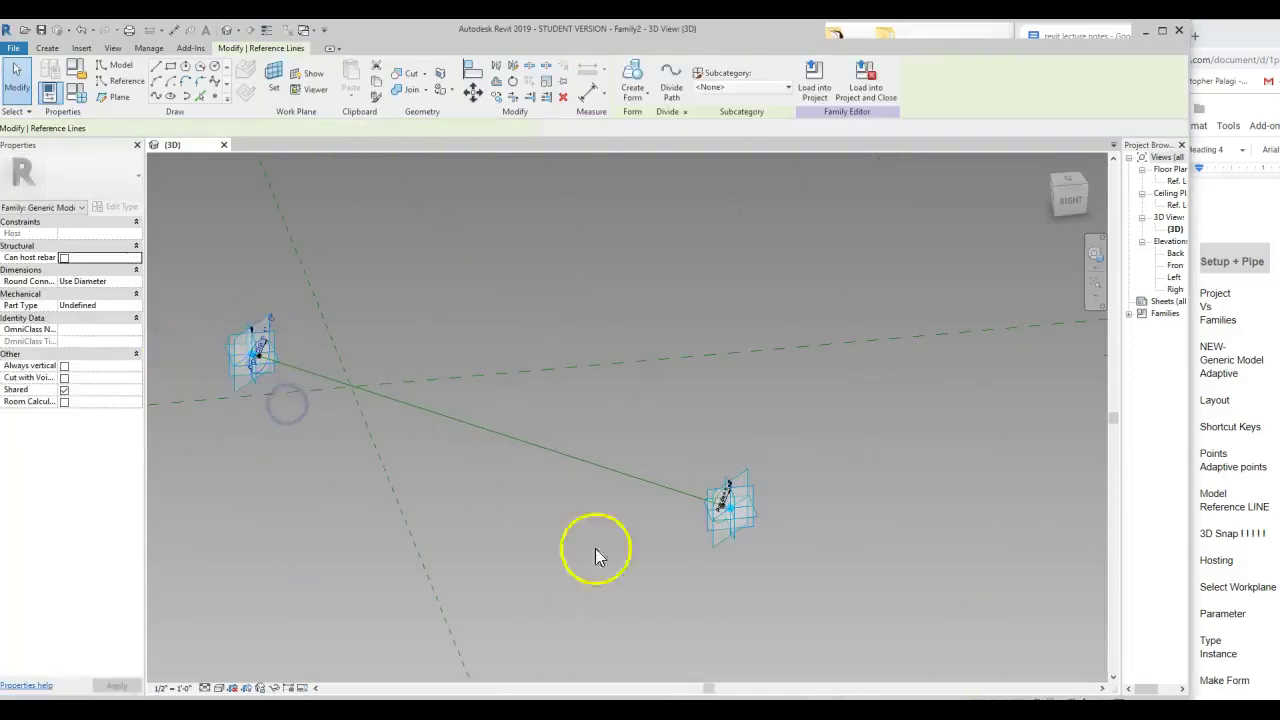
pyautogui.click(731, 545)
pyautogui.scroll(1, 731, 550)
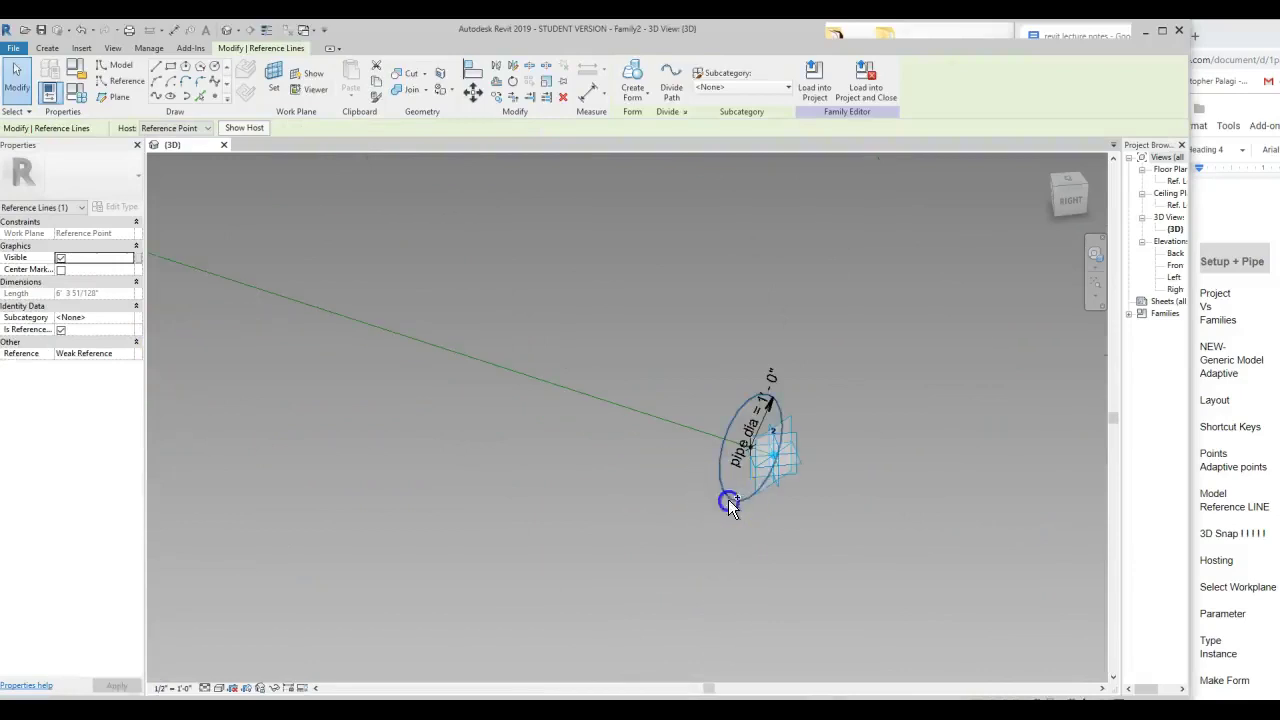
pyautogui.keyDown('ctrl'); pyautogui.click(728, 499); pyautogui.keyUp('ctrl')
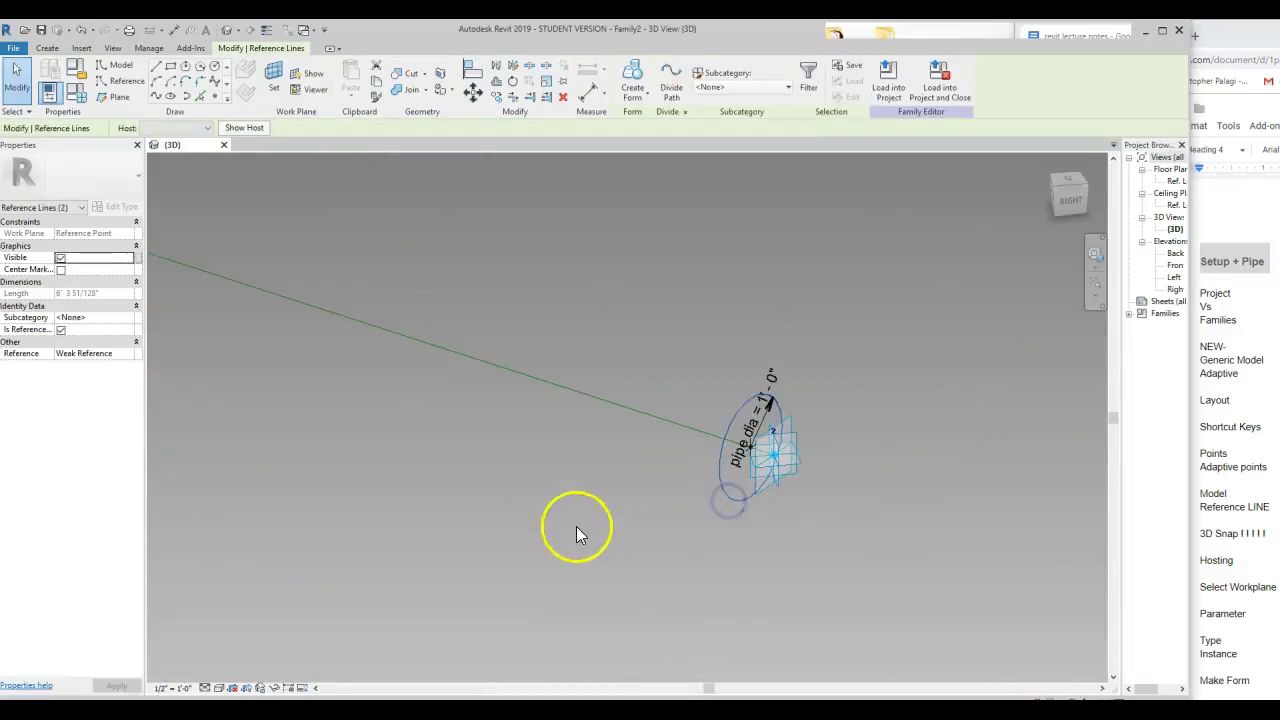
pyautogui.click(632, 76)
pyautogui.click(624, 602)
pyautogui.scroll(-2, 840, 565)
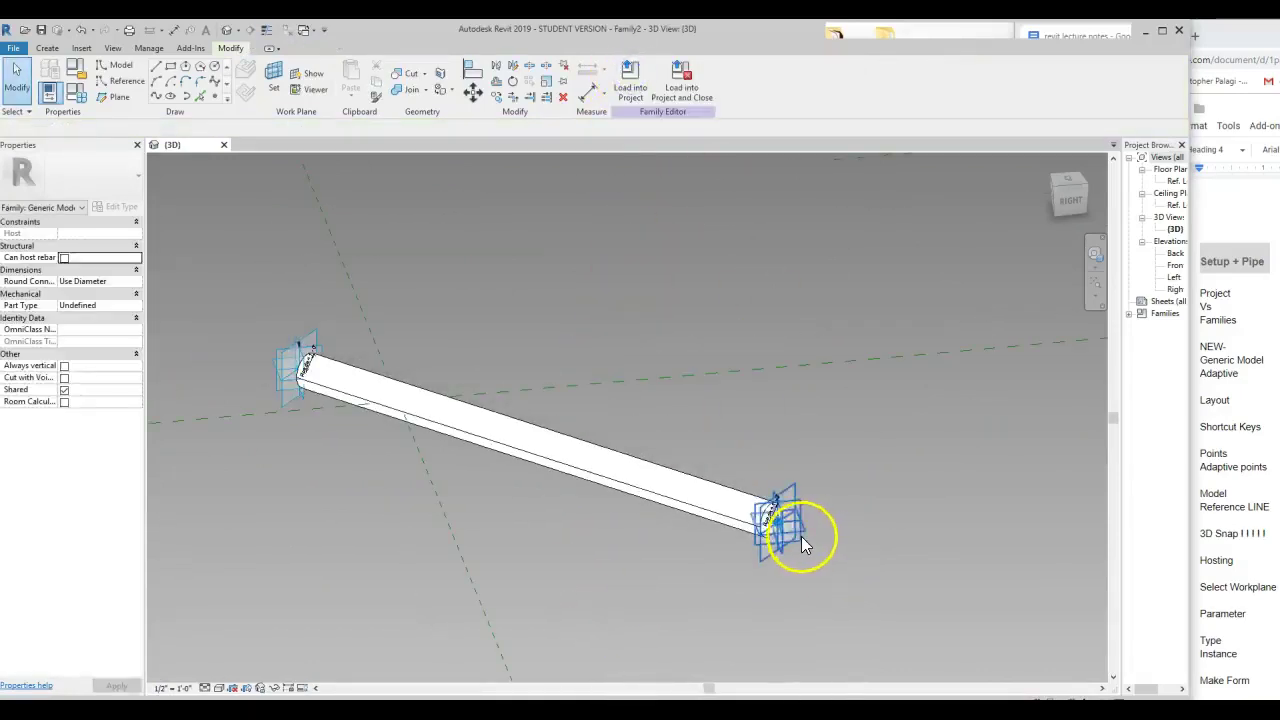
# Move adaptive point 2 along its green axis towards adaptive point 1, to about 13' 5" from the reference plane, shortening the pipe.
pyautogui.click(801, 535)
pyautogui.moveTo(822, 516); pyautogui.dragTo(700, 525)
pyautogui.click(533, 300)
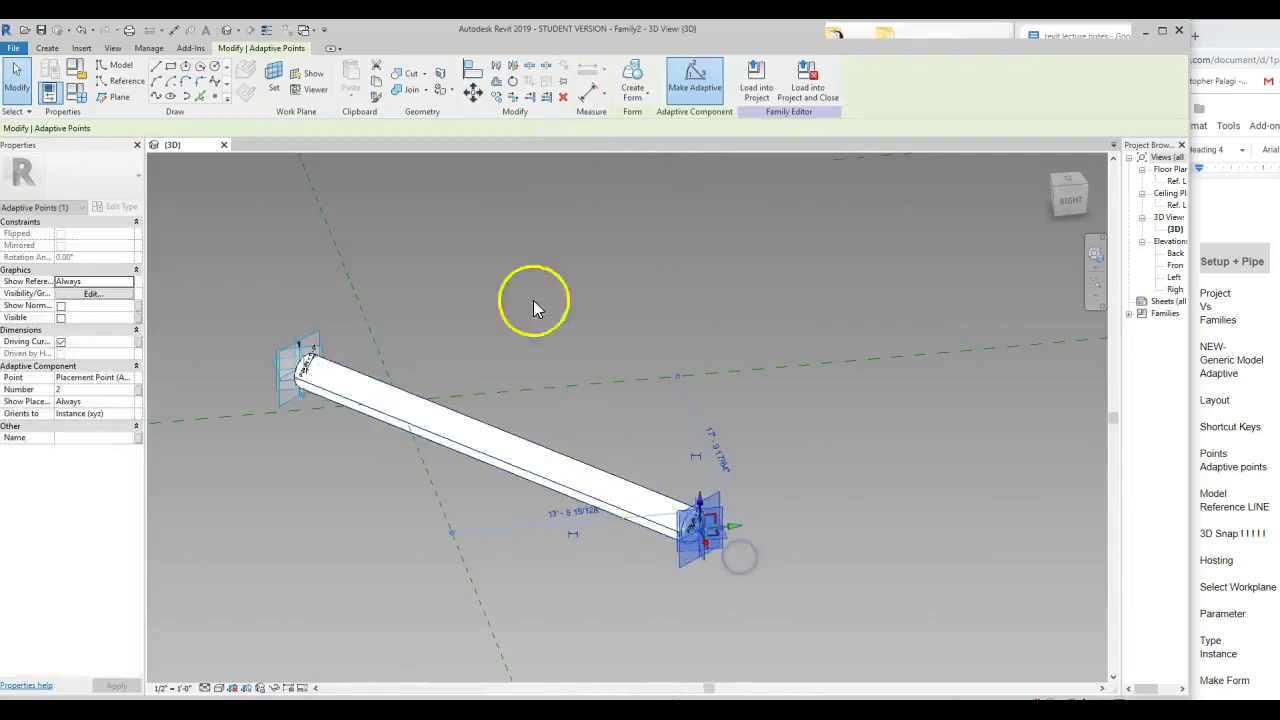
# Set pipe dia to 3' and end offset to 2' in Family Types, apply the values and accept.
pyautogui.click(76, 90)
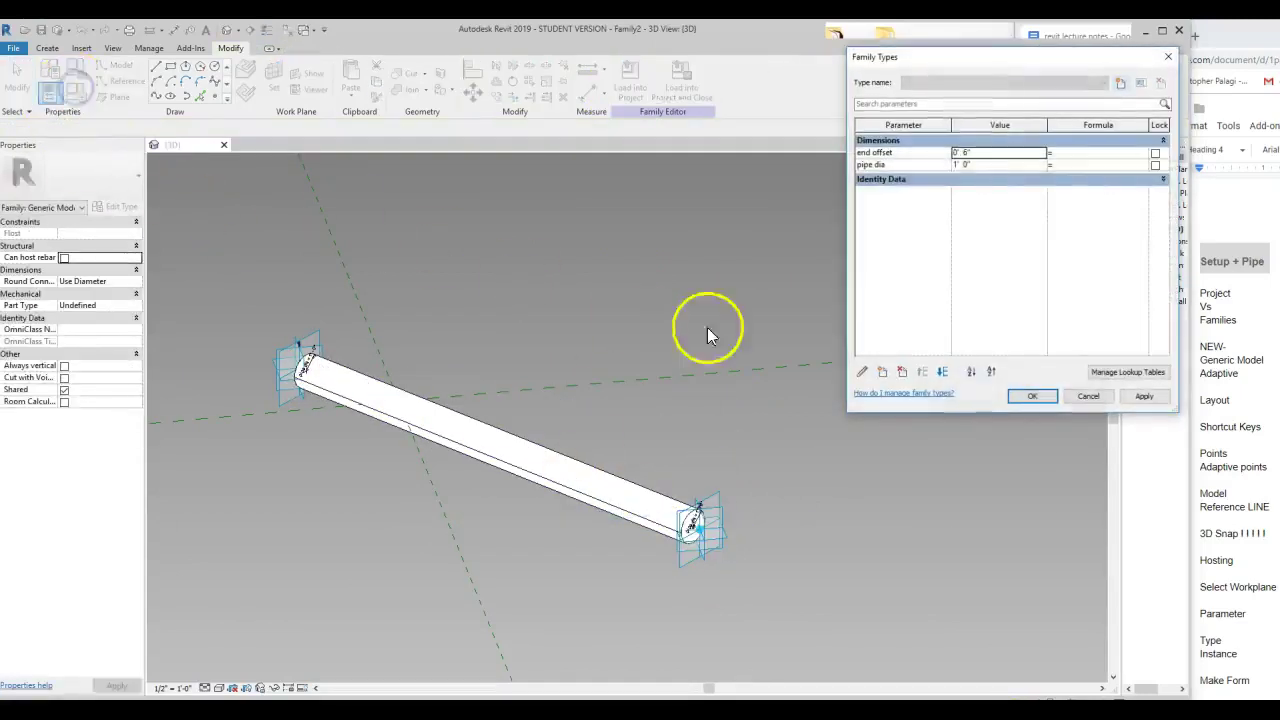
pyautogui.click(966, 164)
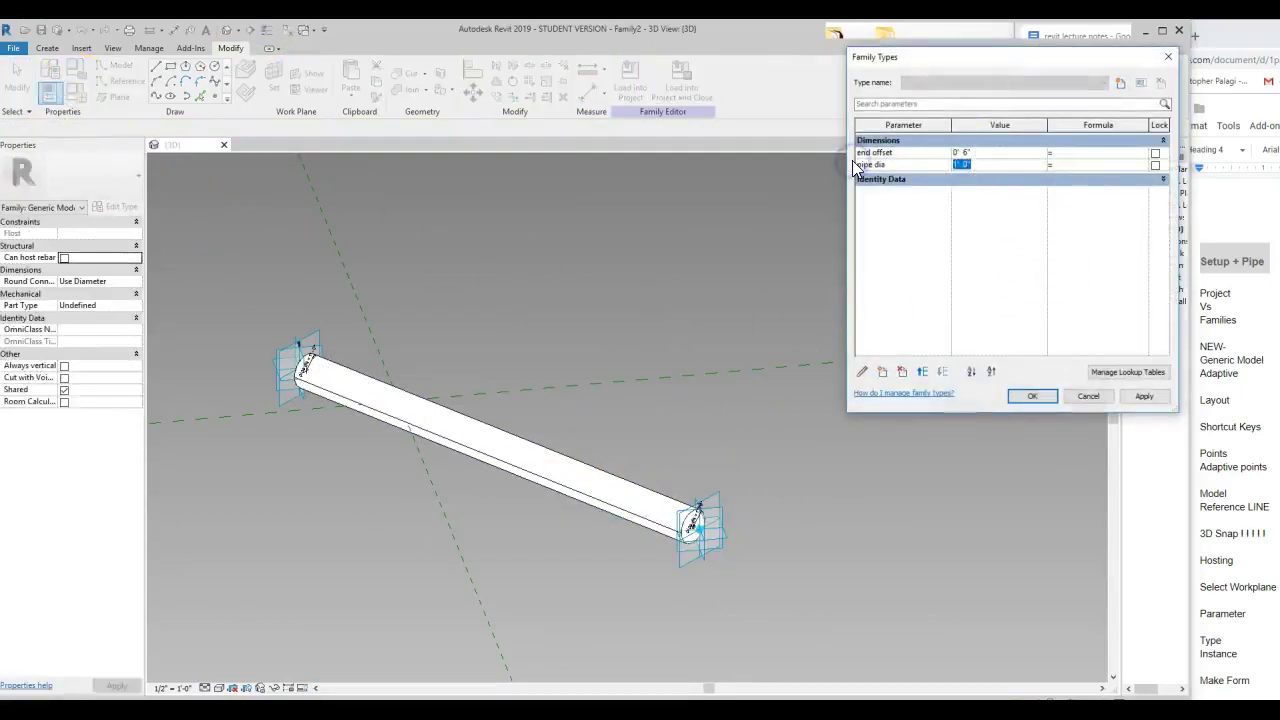
pyautogui.write('3')
pyautogui.click(1000, 153)
pyautogui.write('2')
pyautogui.press('Tab')
pyautogui.click(1144, 396)
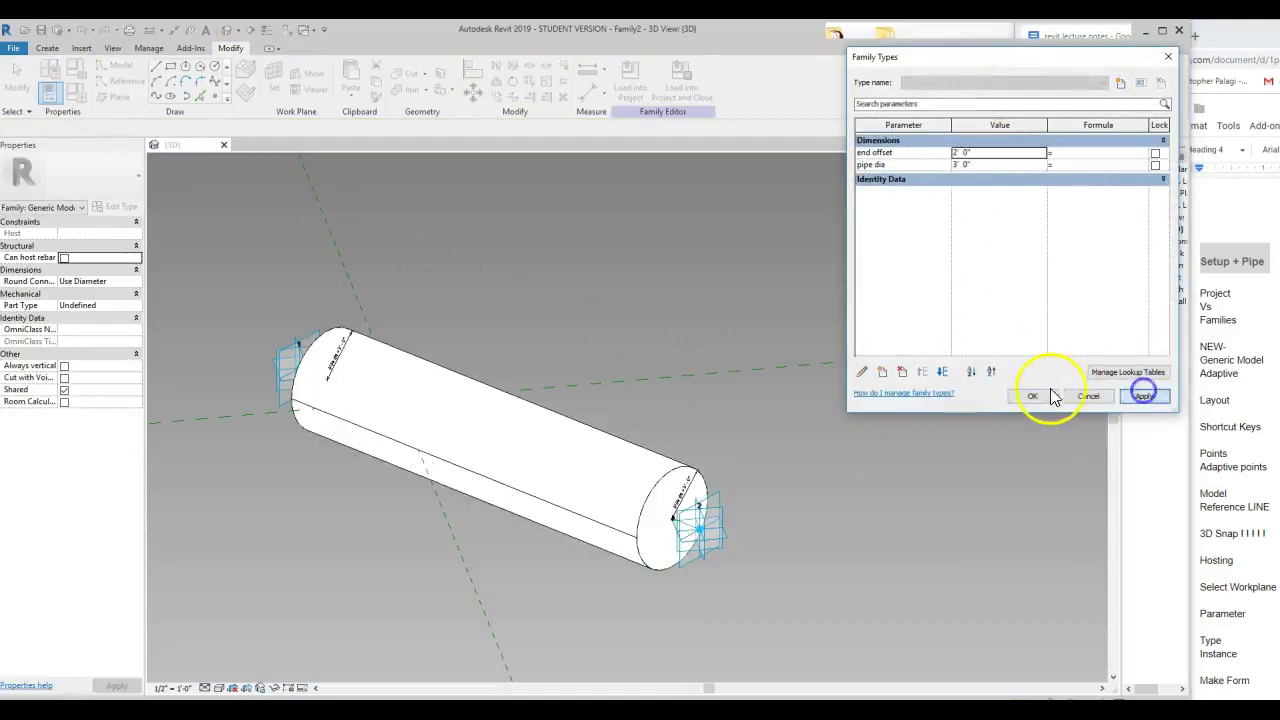
pyautogui.click(1040, 395)
# Move adaptive point 2 along its green axis away from adaptive point 1, to about 27' 3" from the reference plane, lengthening the pipe.
pyautogui.click(727, 546)
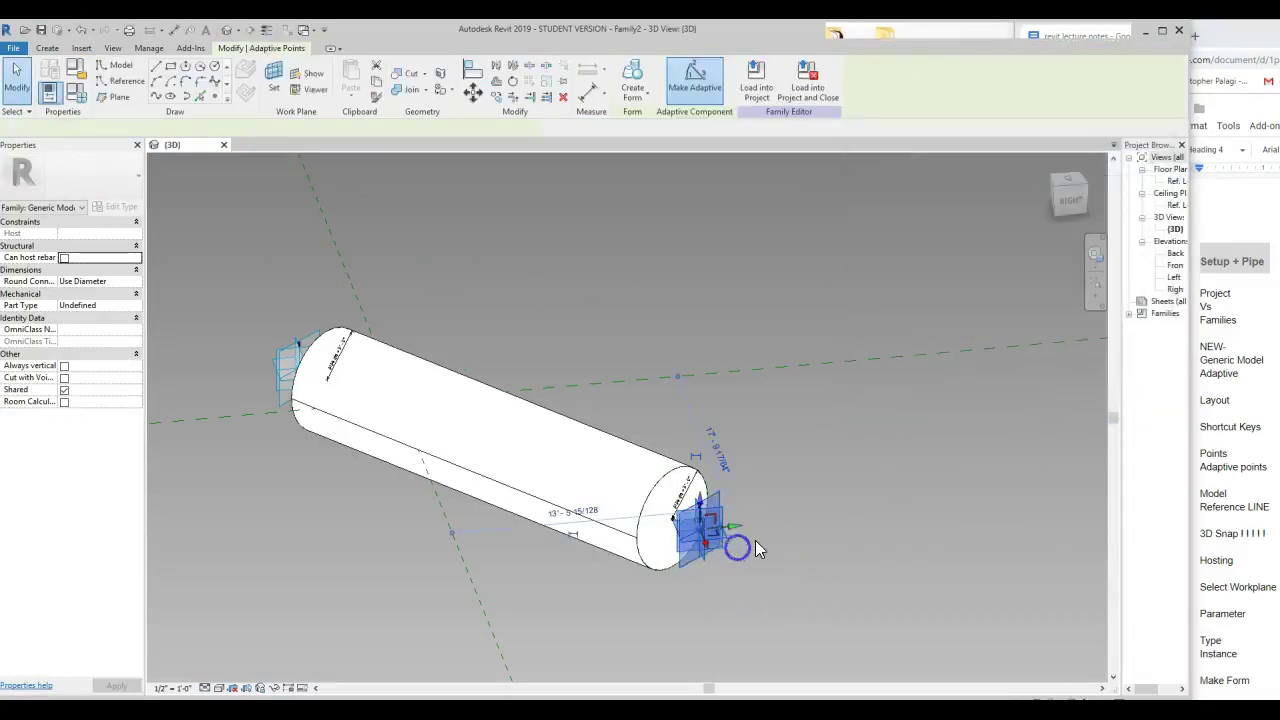
pyautogui.moveTo(736, 528); pyautogui.dragTo(976, 490)
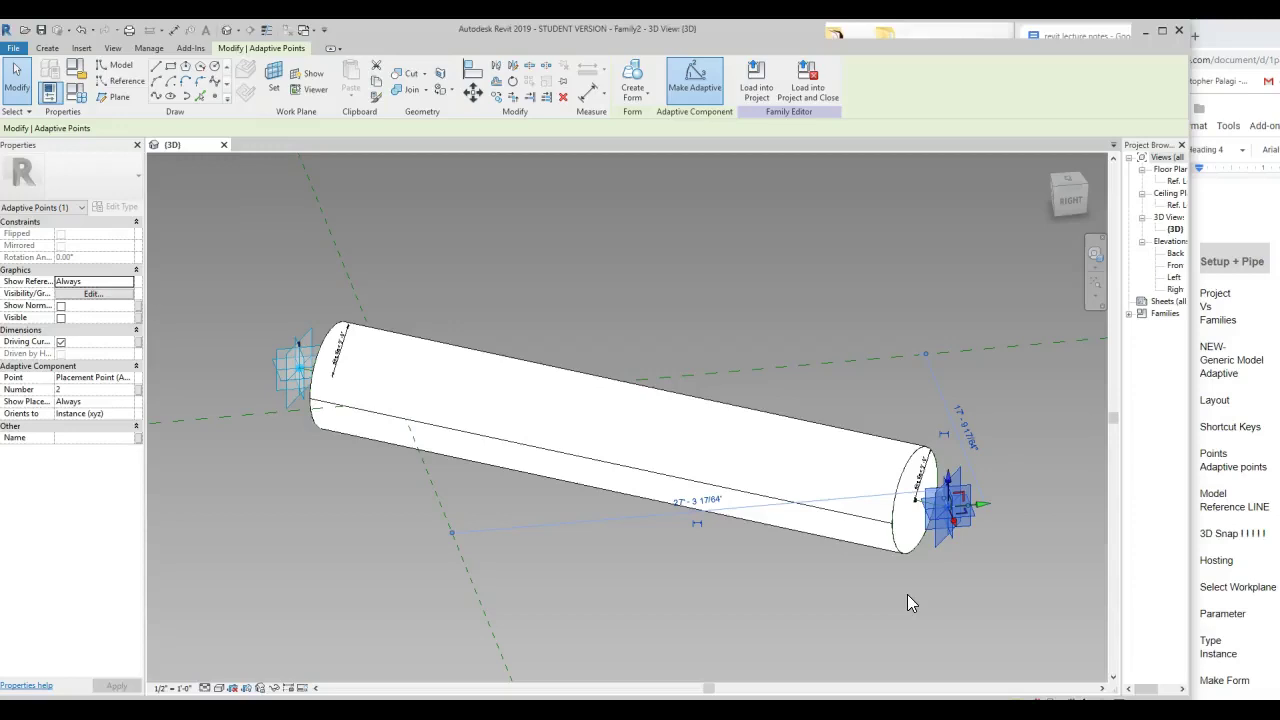
pyautogui.click(762, 566)
pyautogui.click(610, 273)
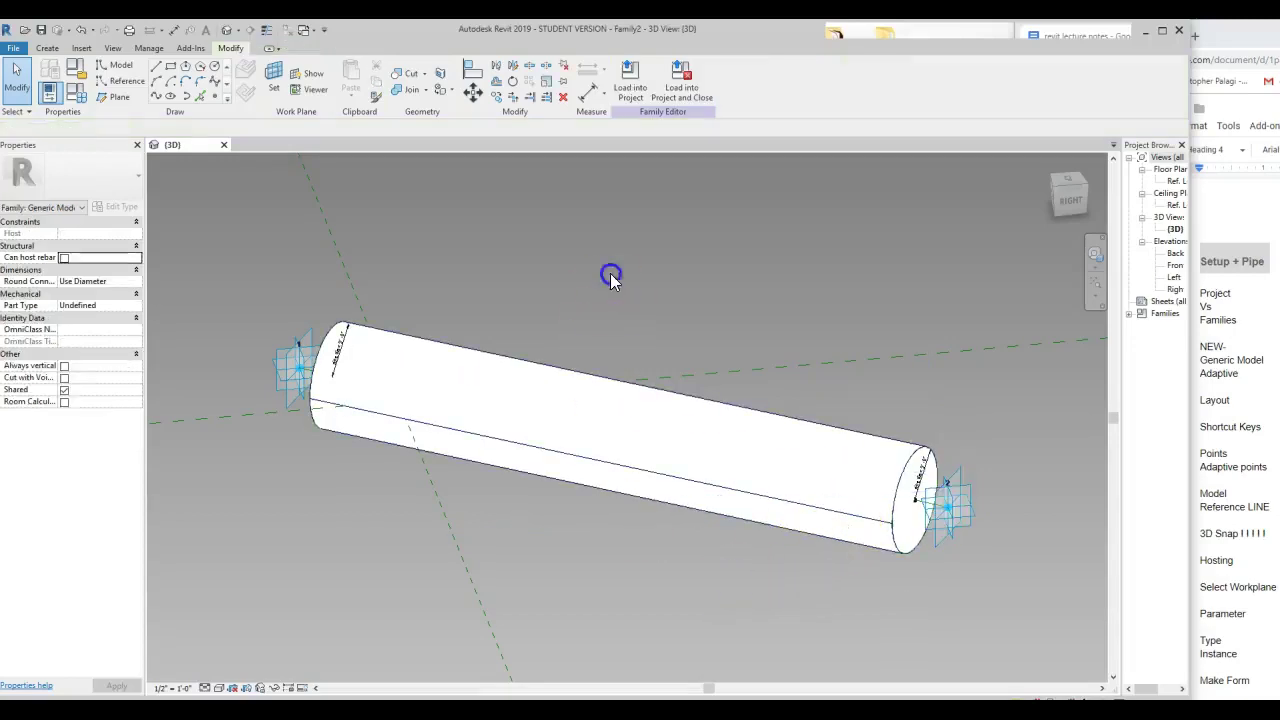
# Start saving the family to the Desktop as a family file, with a file name beginning "PM".
pyautogui.click(13, 48)
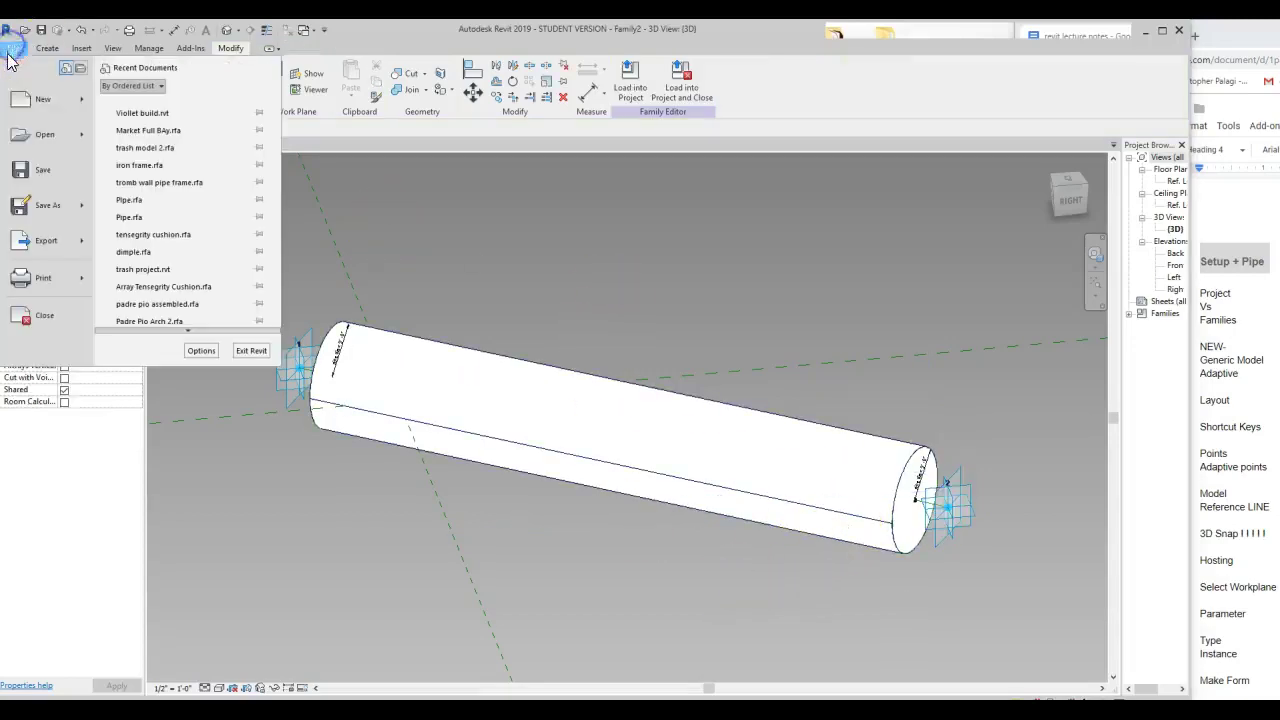
pyautogui.click(49, 165)
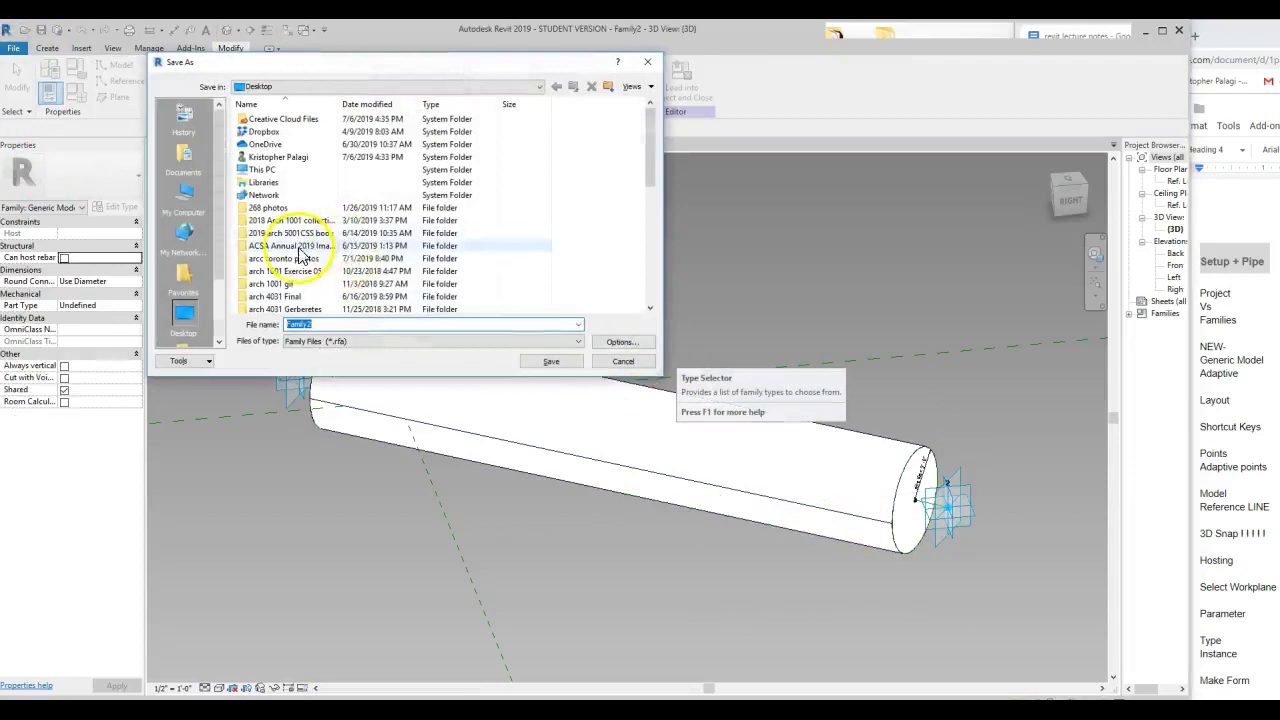
pyautogui.scroll(-8, 300, 256)
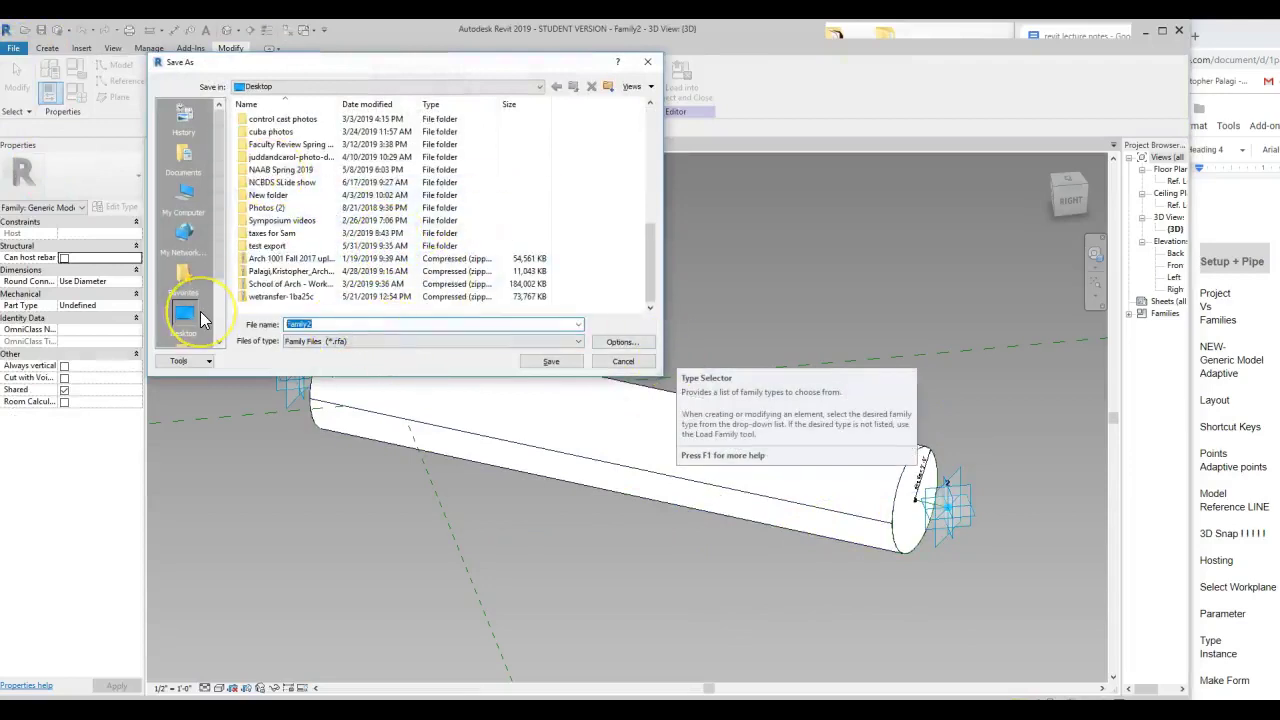
pyautogui.write('pm')
pyautogui.press('BackSpace')
pyautogui.press('BackSpace')
pyautogui.write('PM')
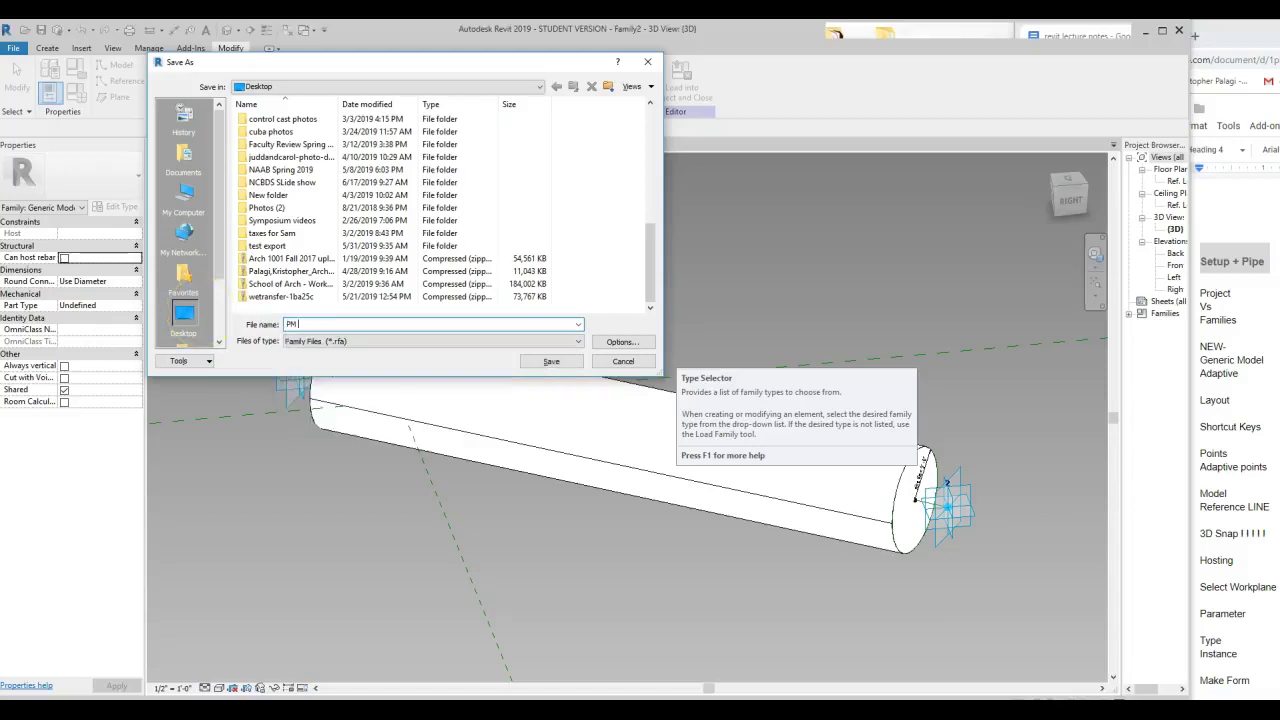